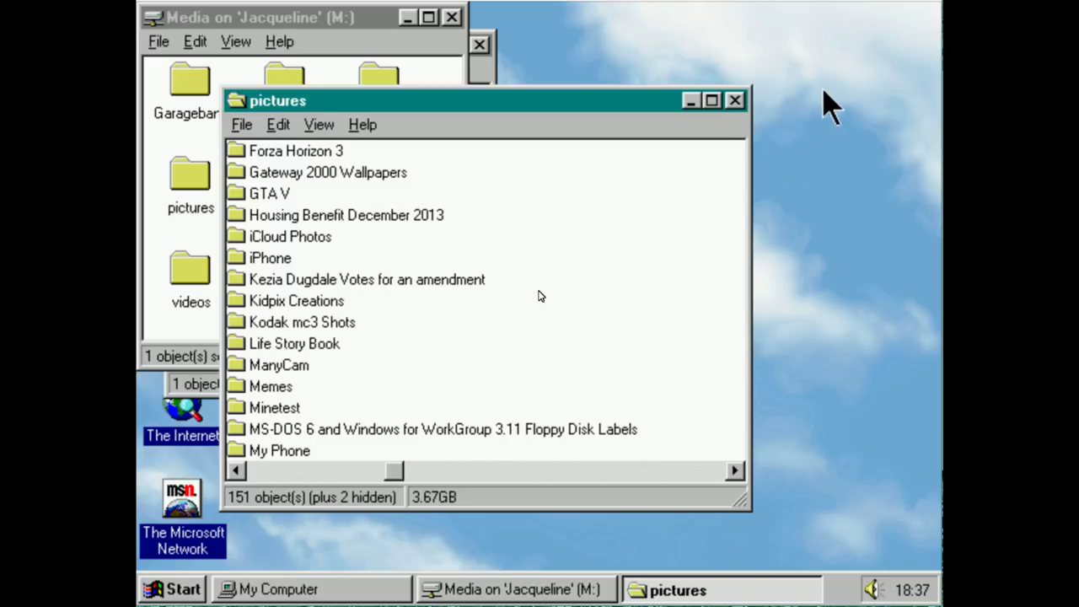
Close the pictures folder, the Media (M:) drive and the My Computer windows
click(730, 101)
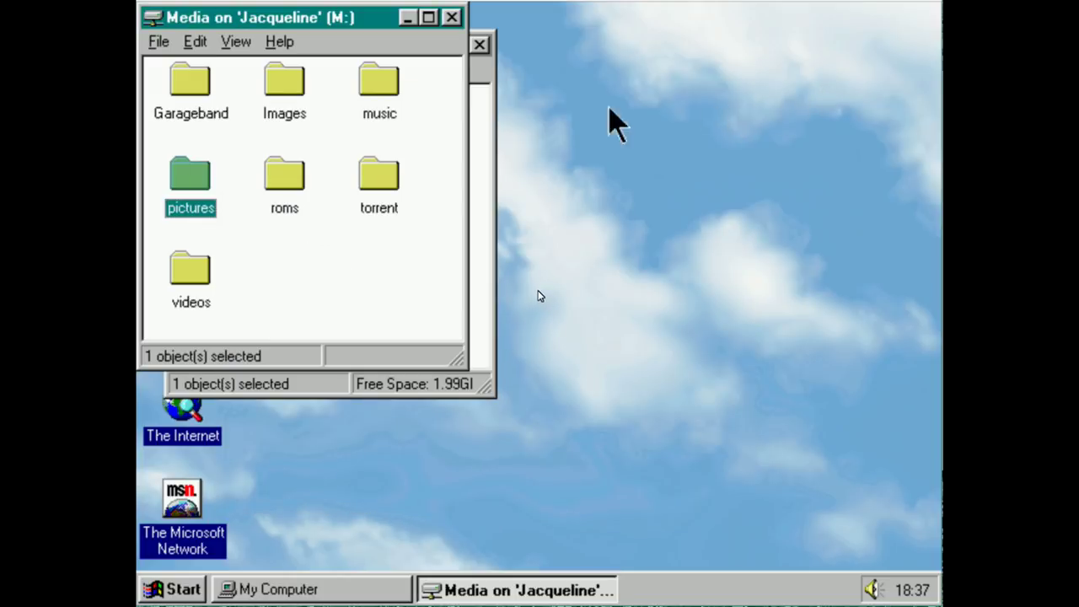
click(398, 295)
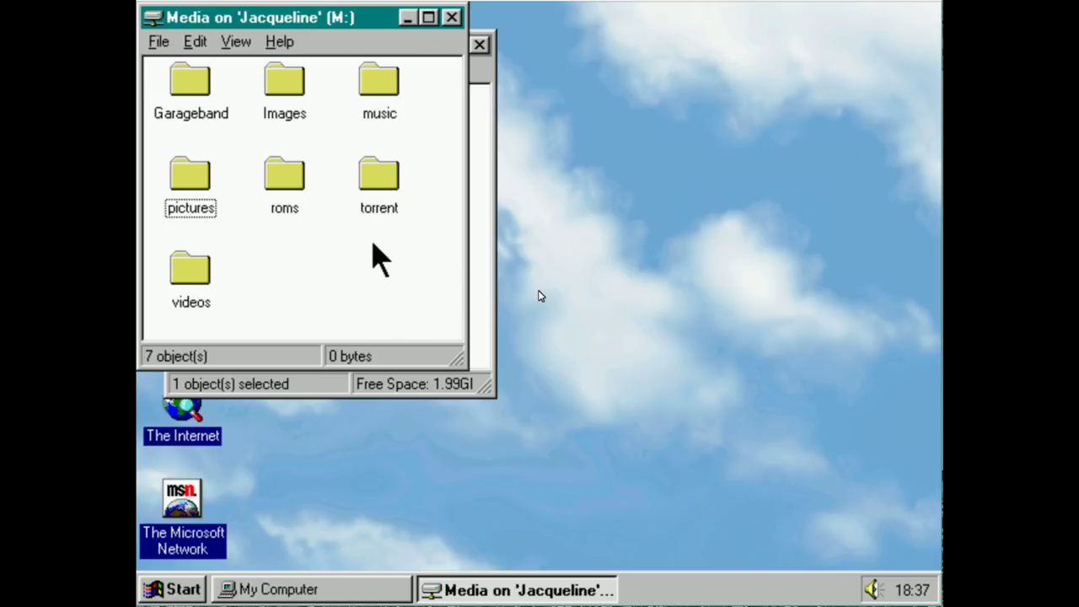
click(457, 17)
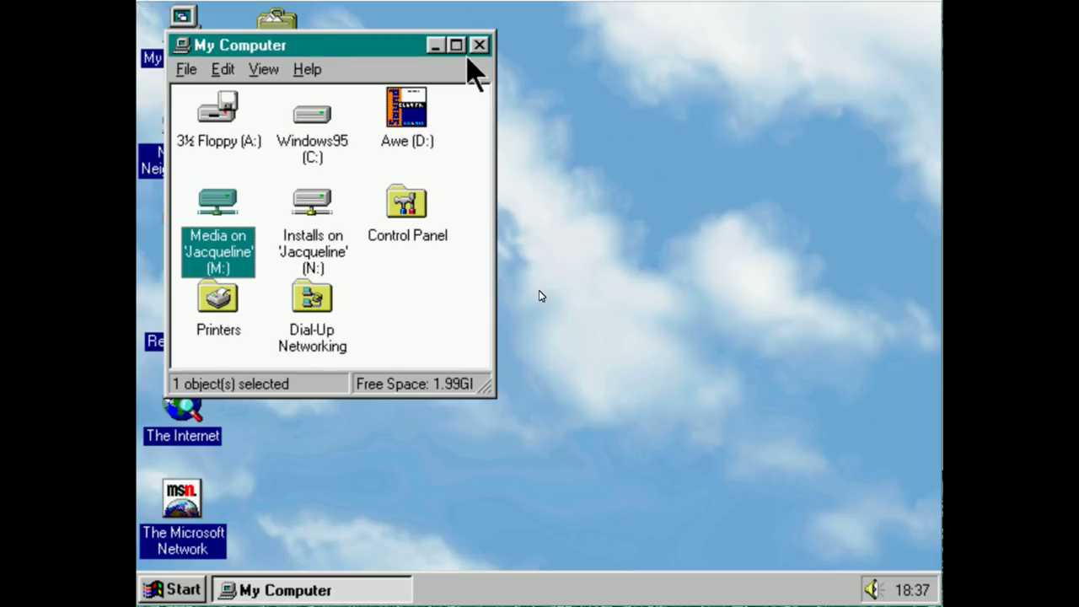
click(478, 44)
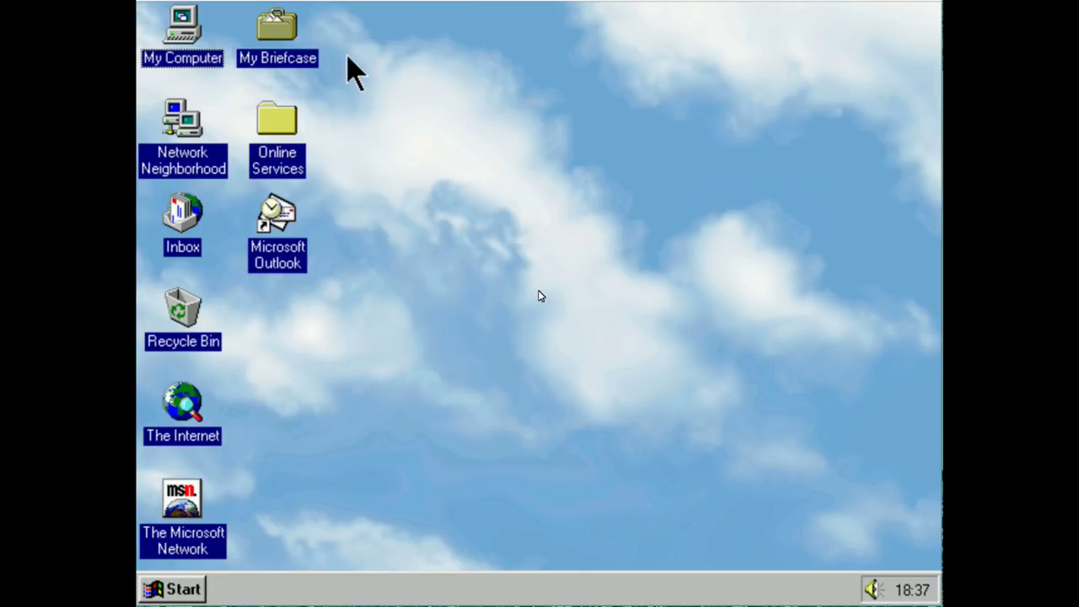
Open the Viewers folder on drive C: through My Computer, going through the Windows and System folders
double_click(178, 25)
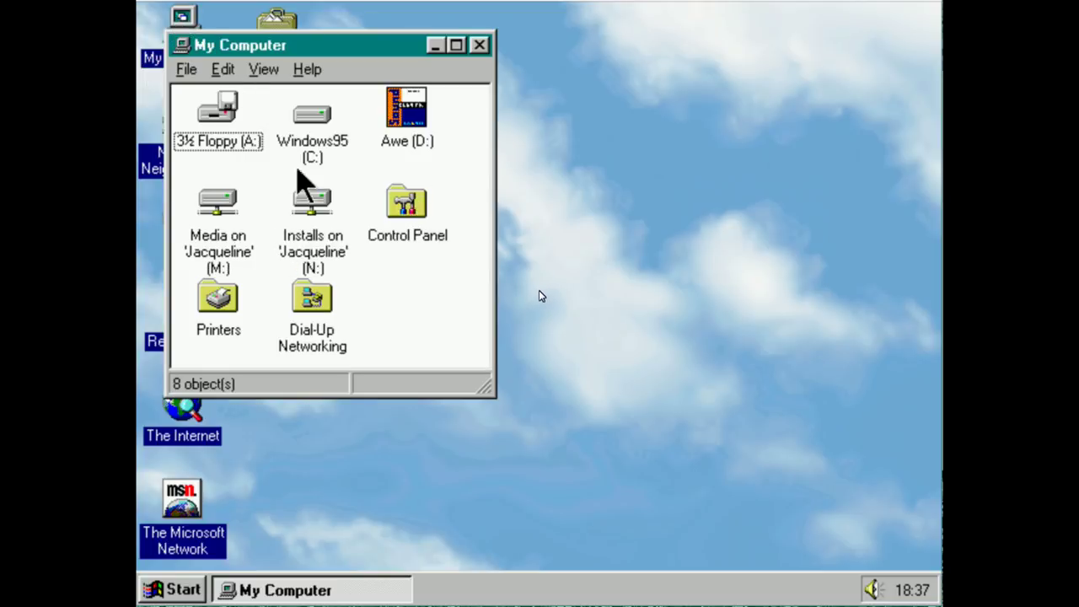
double_click(309, 133)
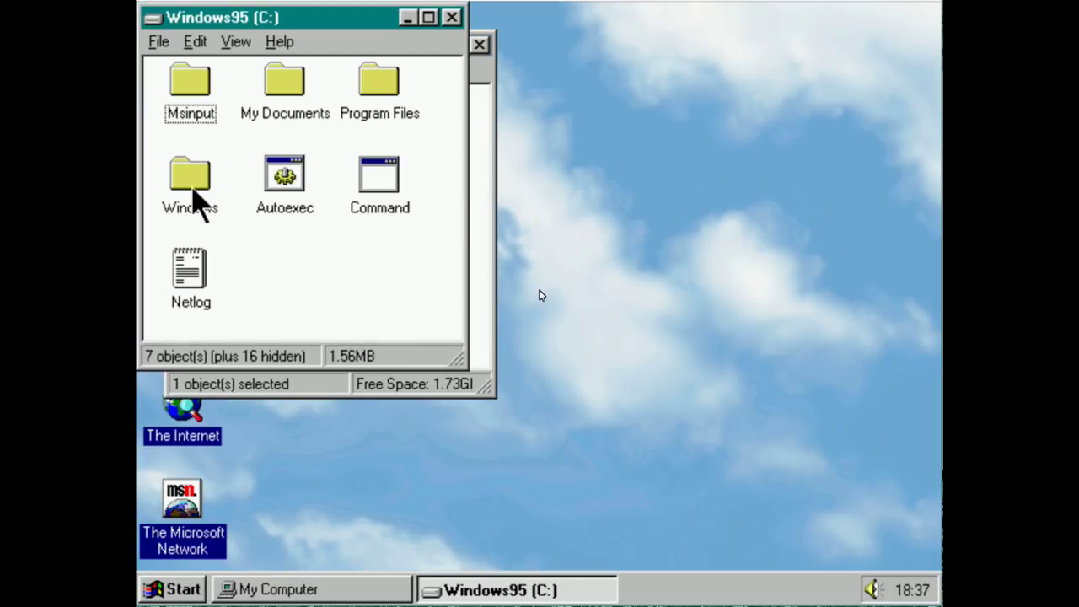
double_click(190, 187)
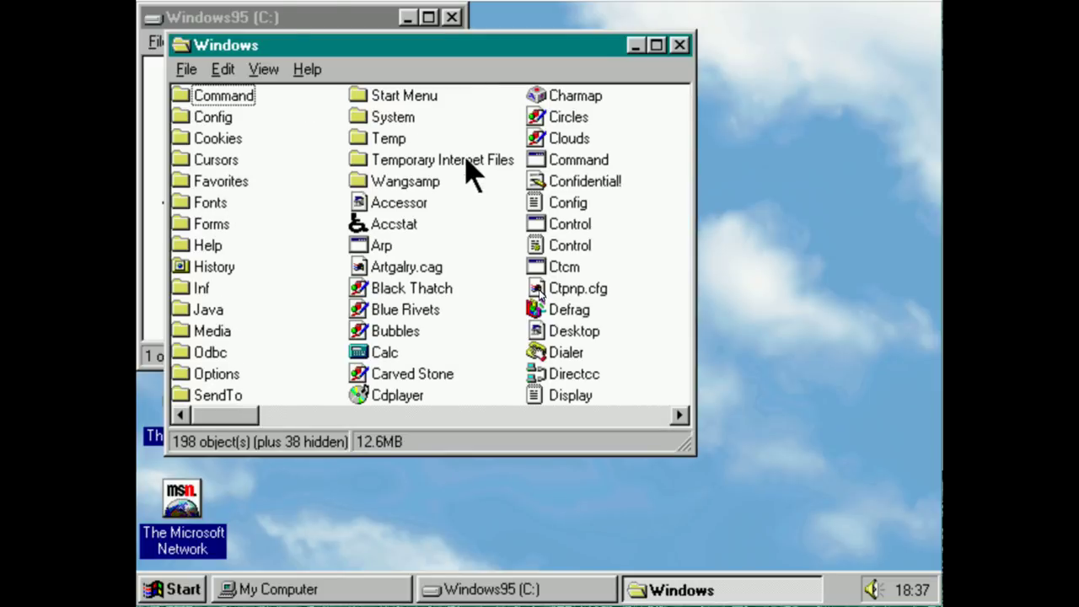
double_click(395, 118)
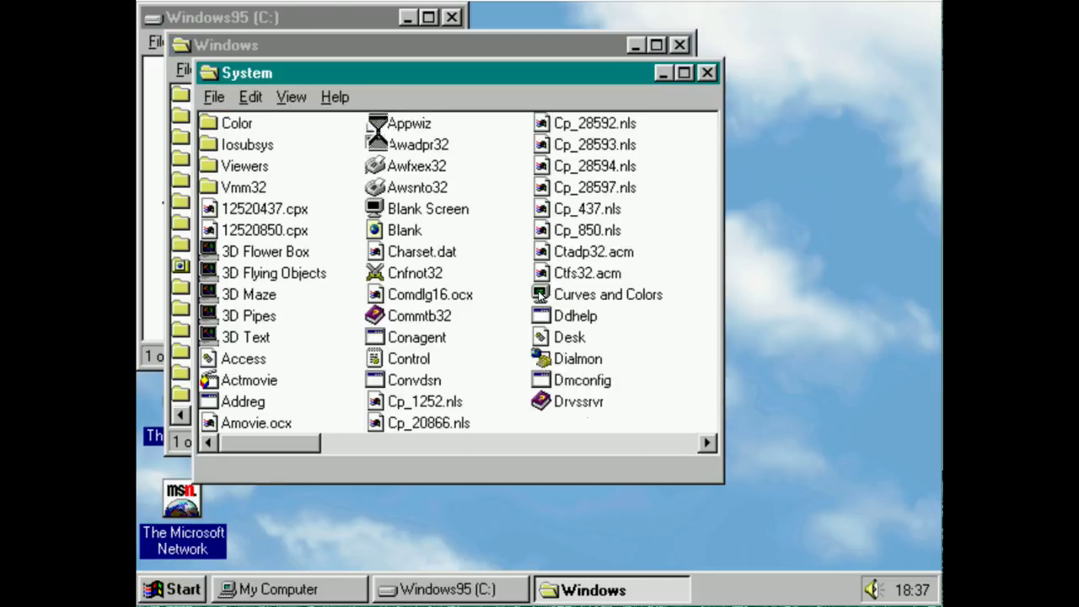
double_click(246, 168)
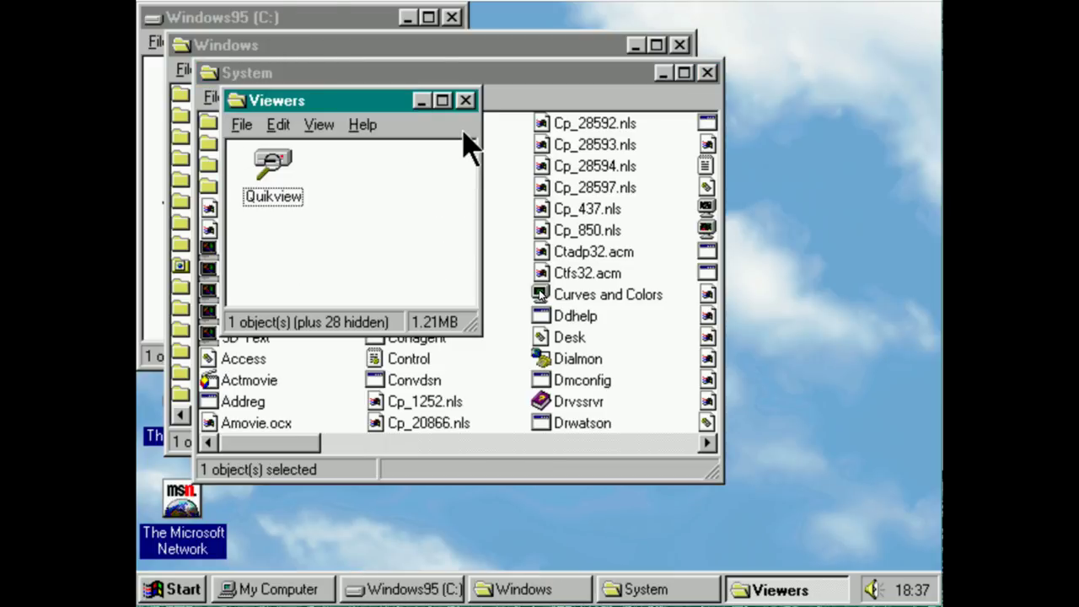
Close the Viewers, System, Windows and Windows95 (C:) windows, leaving only My Computer open
key(alt+F4)
key(alt+F4)
key(alt+F4)
key(alt+F4)
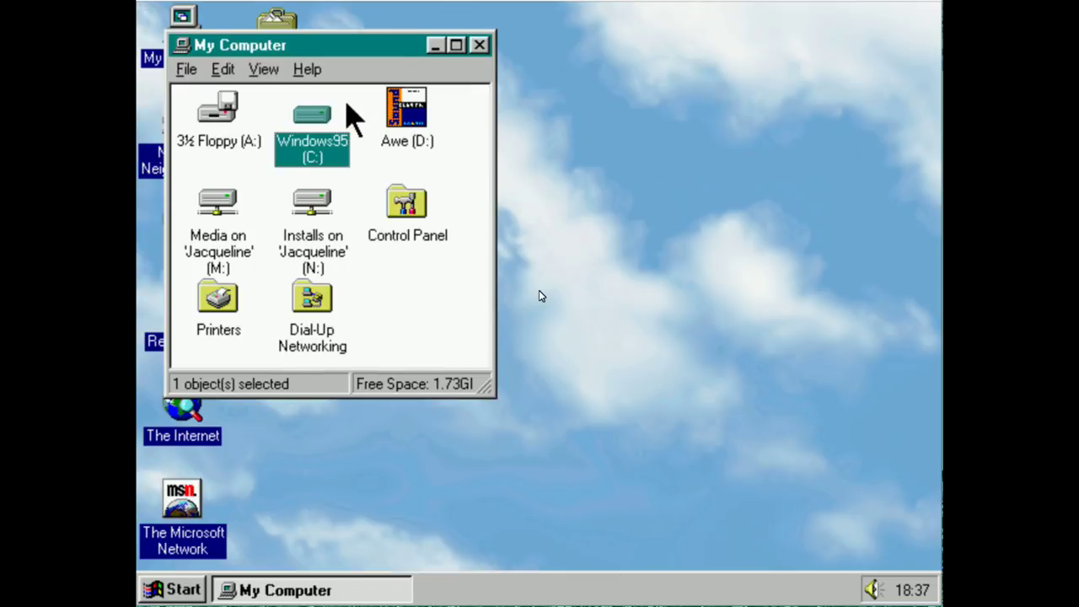
Set the folder browsing option to use a single window that changes as each folder is opened
click(262, 72)
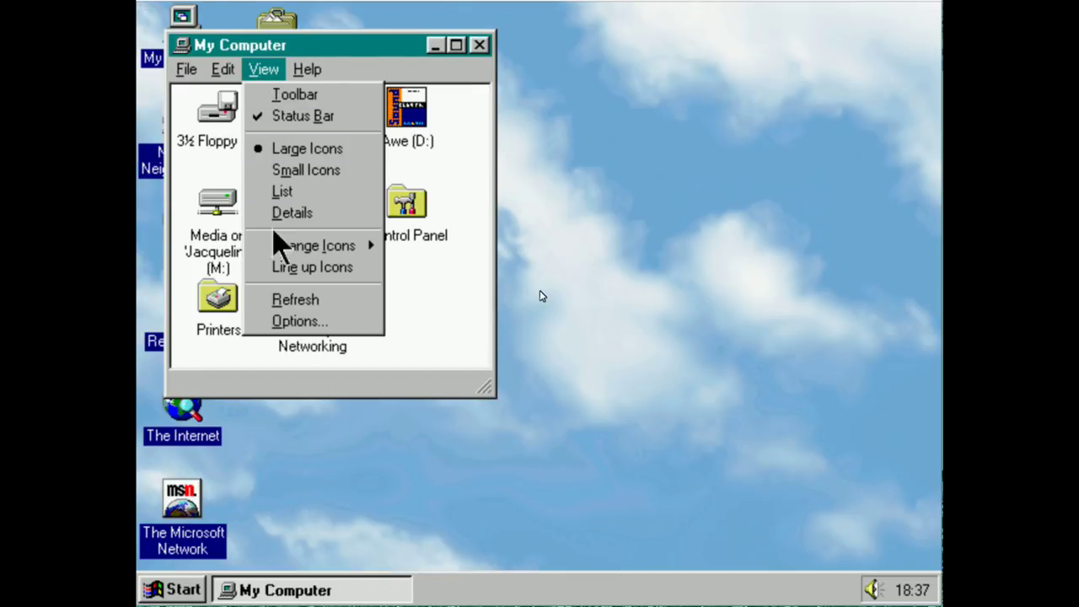
click(299, 321)
click(313, 282)
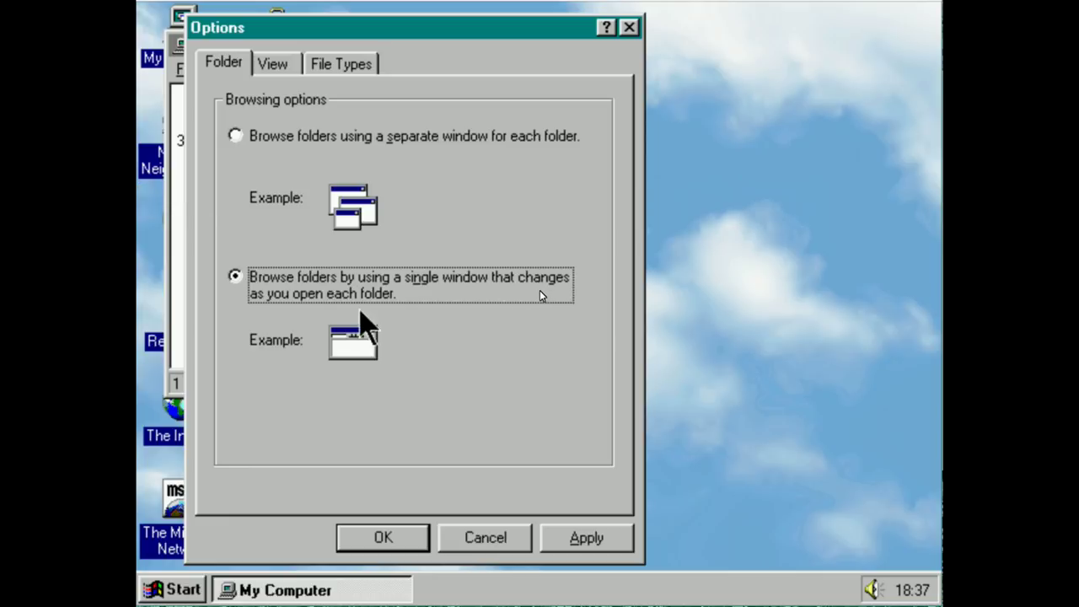
click(414, 544)
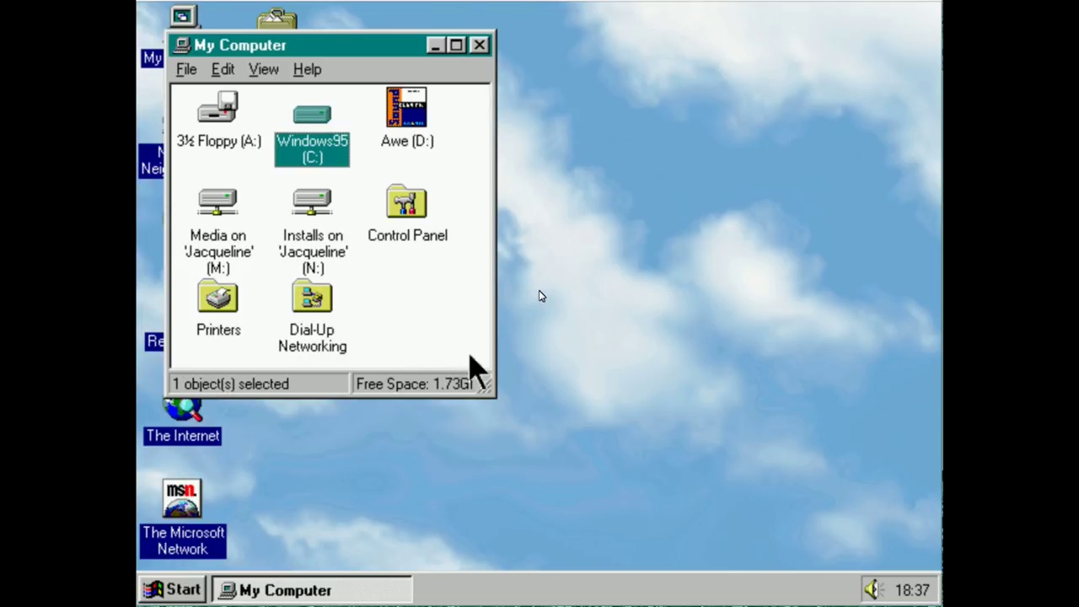
Enlarge the My Computer window and turn on its toolbar, keeping the status bar shown
drag(484, 384, 847, 504)
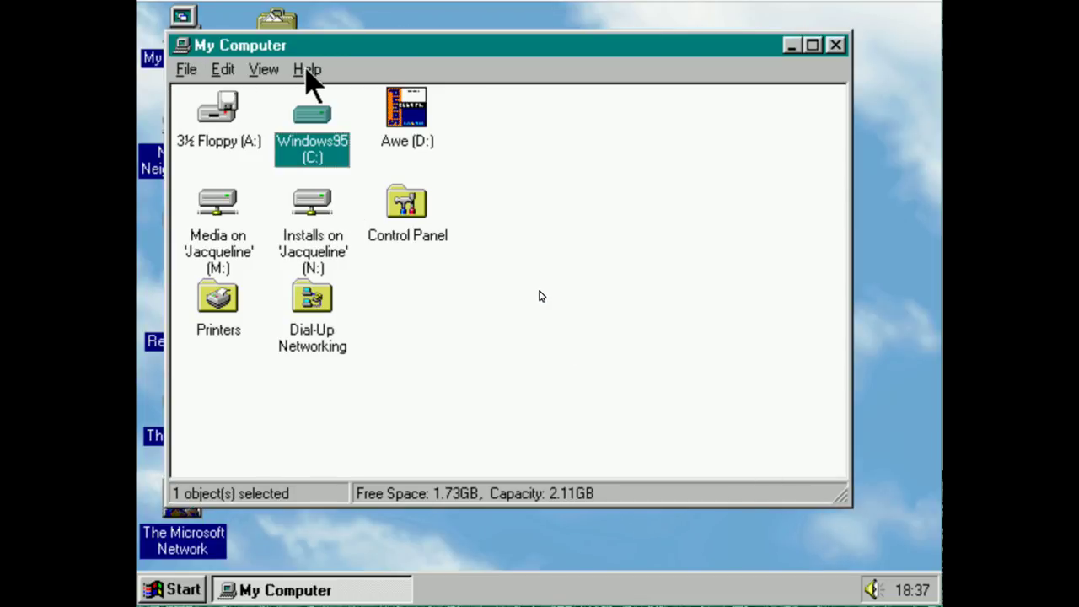
click(263, 69)
click(286, 115)
click(264, 70)
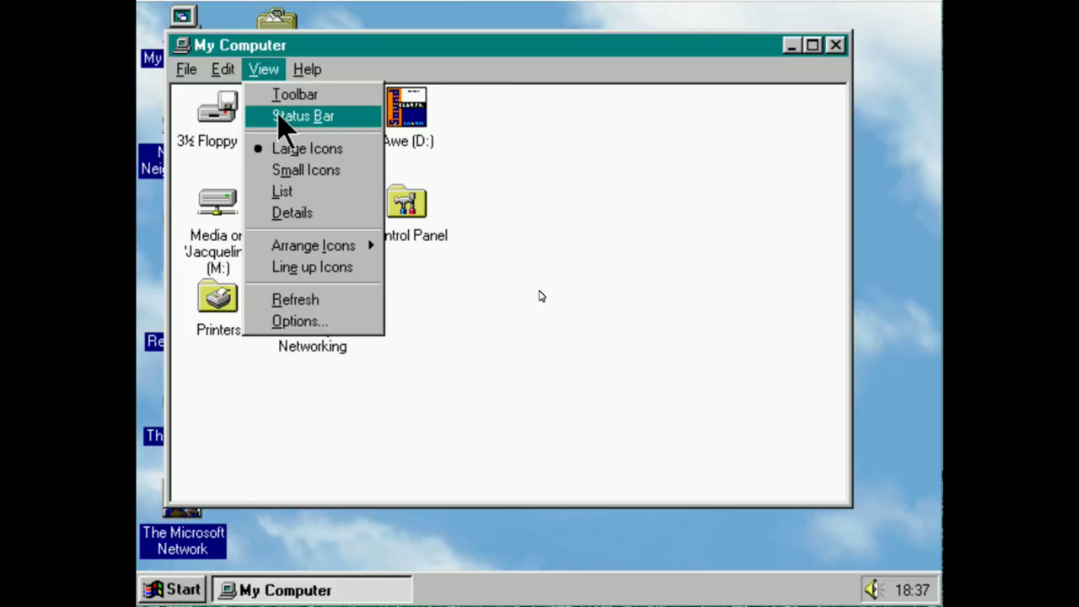
click(282, 114)
click(263, 69)
click(278, 96)
Arrange the icons in My Computer so they fill the width of the enlarged window
right_click(601, 245)
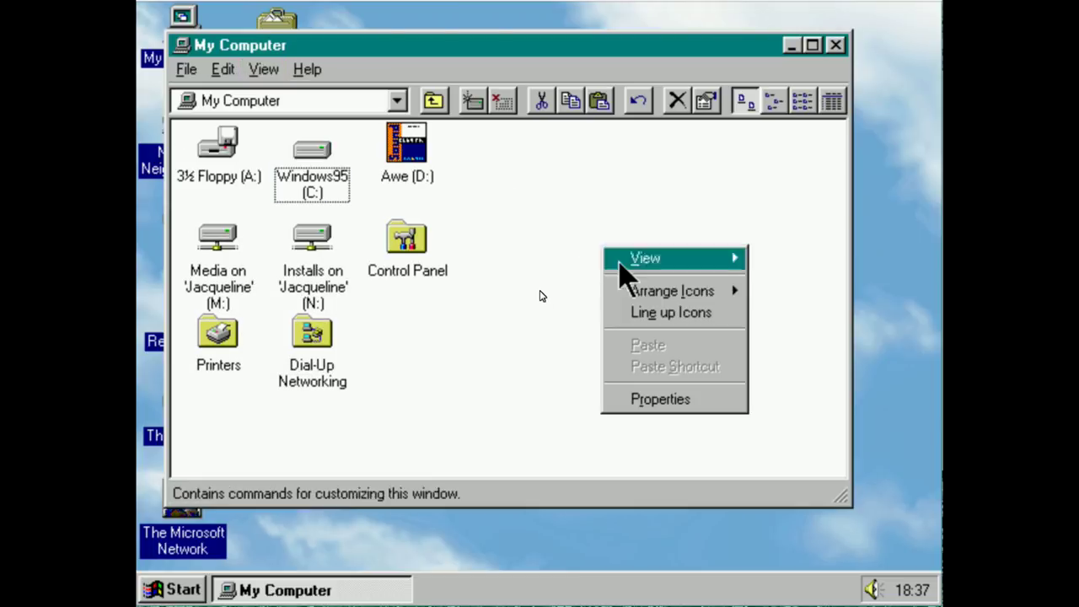
mouse_move(671, 293)
click(829, 295)
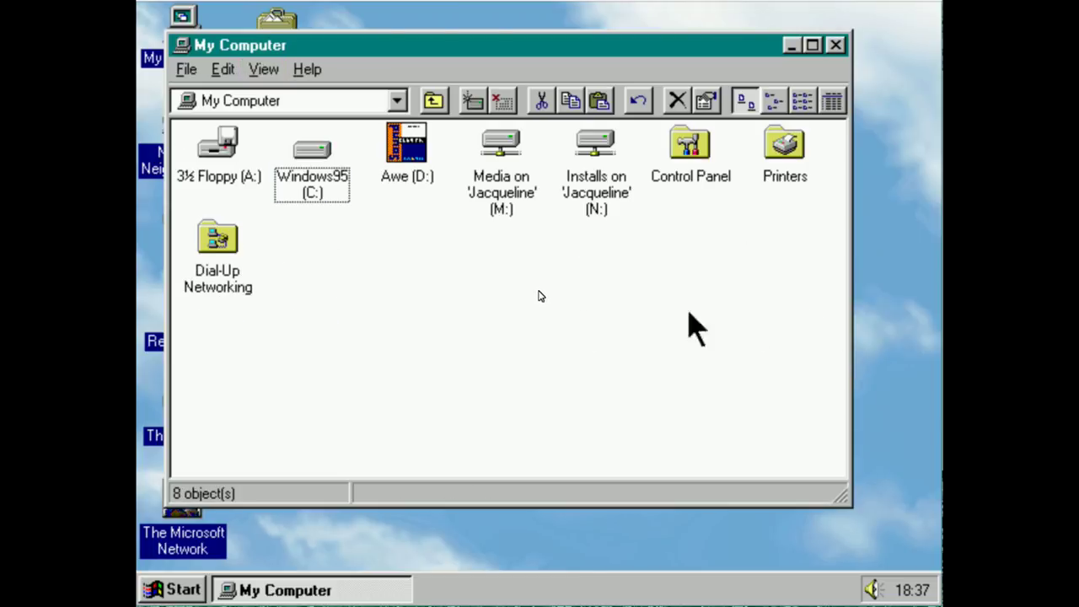
Browse within the single window from drive C: through Windows and System to the Viewers folder
double_click(323, 179)
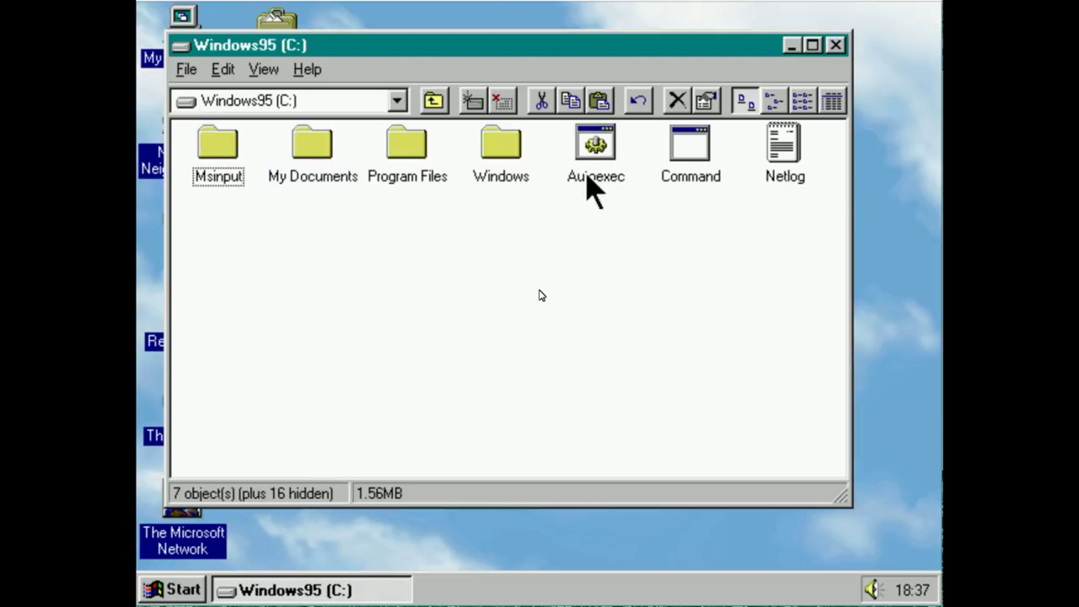
double_click(512, 177)
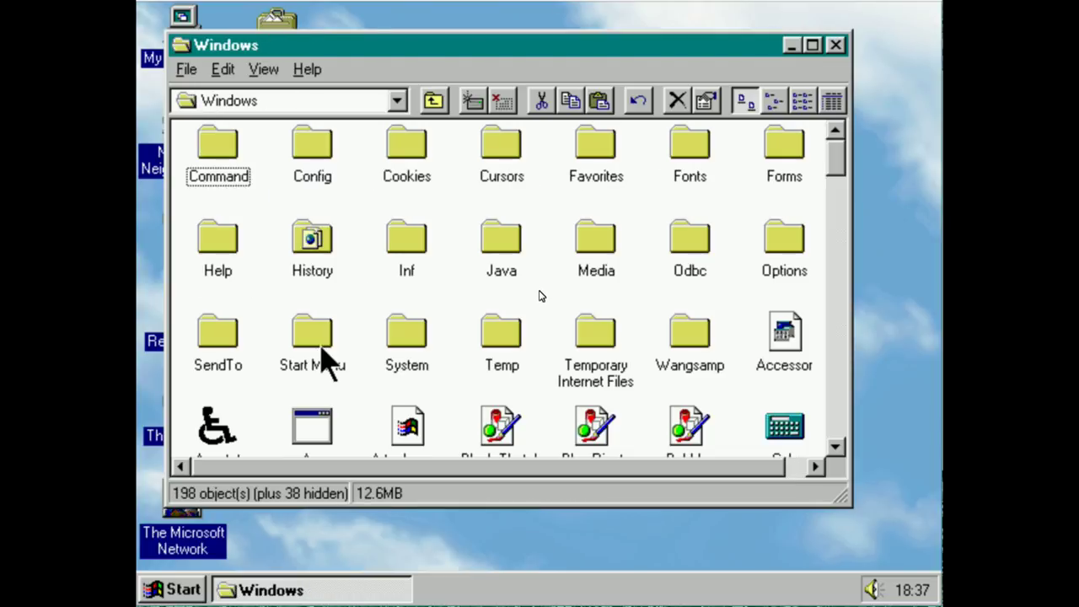
double_click(421, 337)
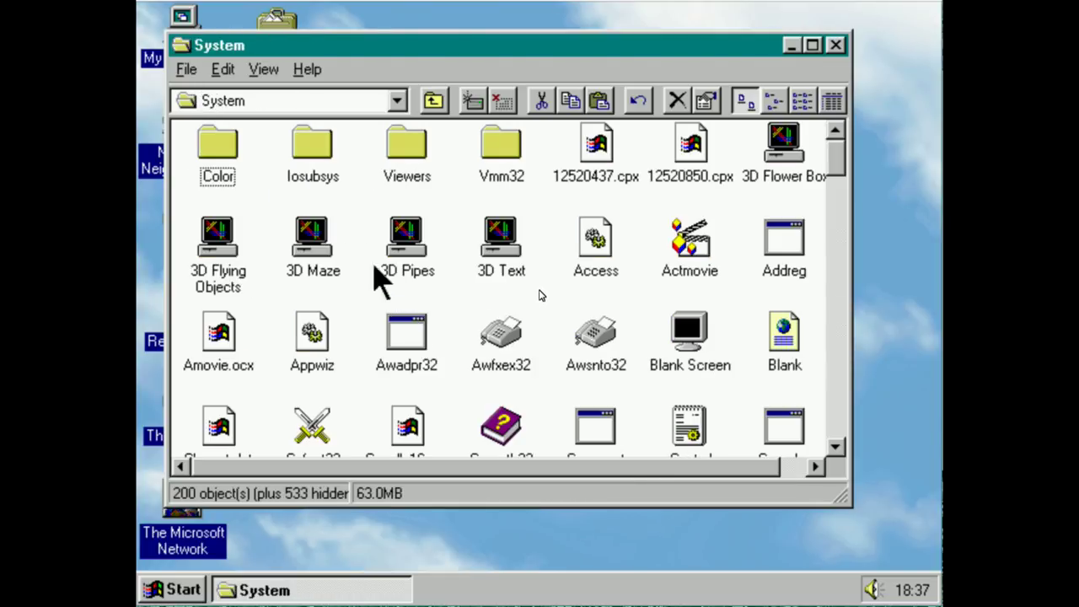
double_click(407, 147)
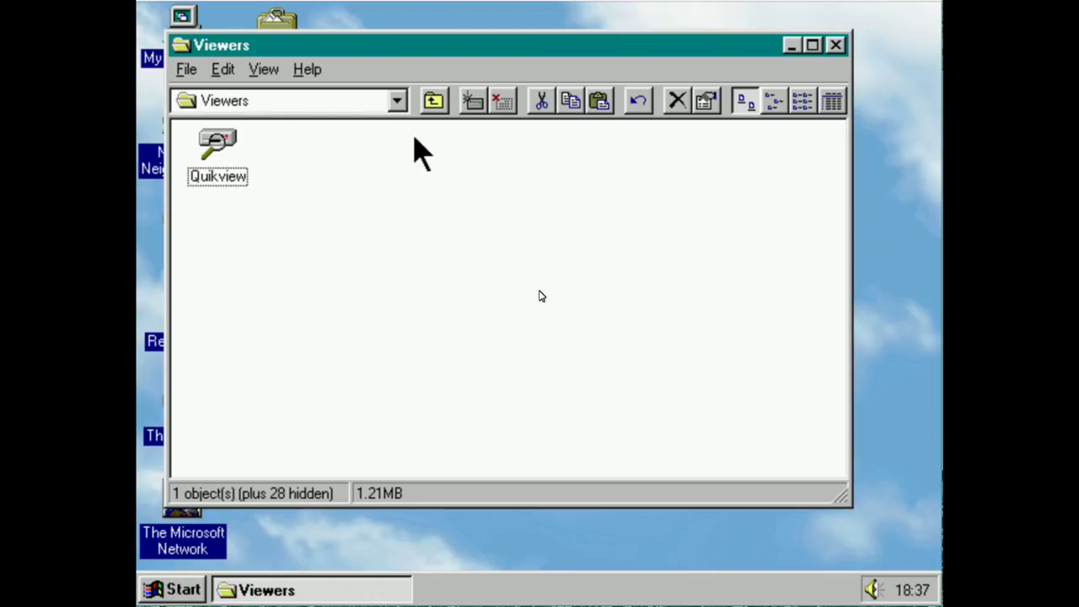
Go back up through the parent folders to Windows95 (C:) and close the window
click(435, 99)
click(435, 101)
click(435, 100)
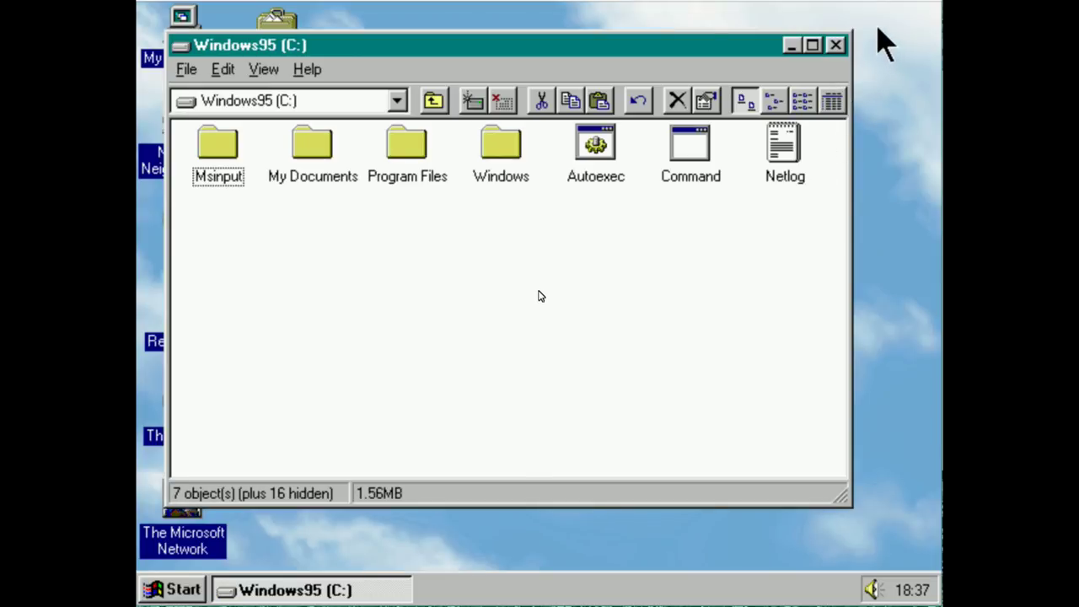
click(838, 48)
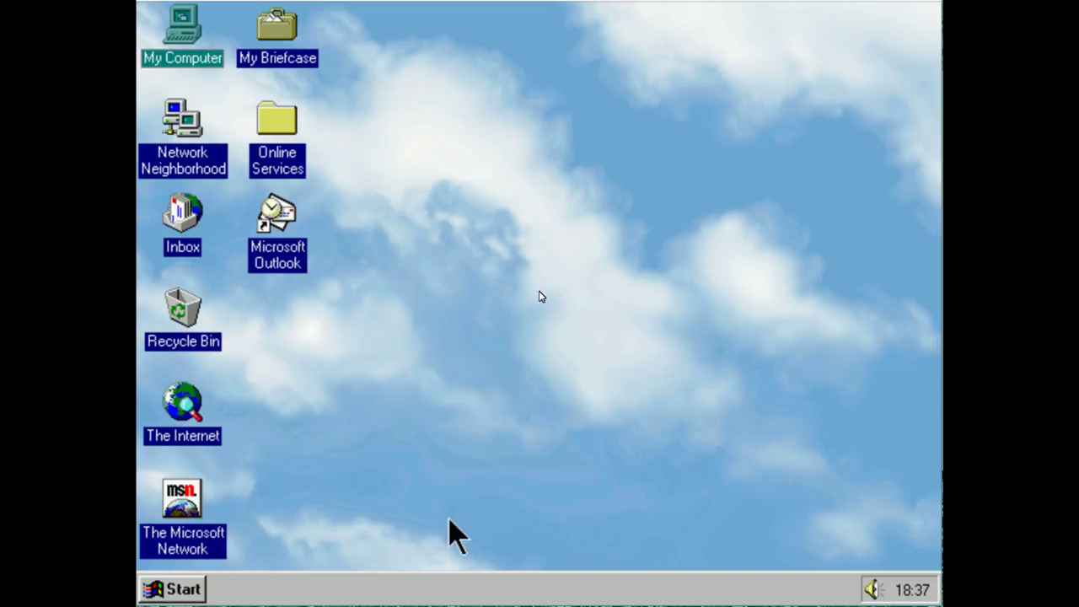
Start Microsoft Word, choose to start using it in the Office Assistant welcome, and accept the suggested user name and initials
click(198, 586)
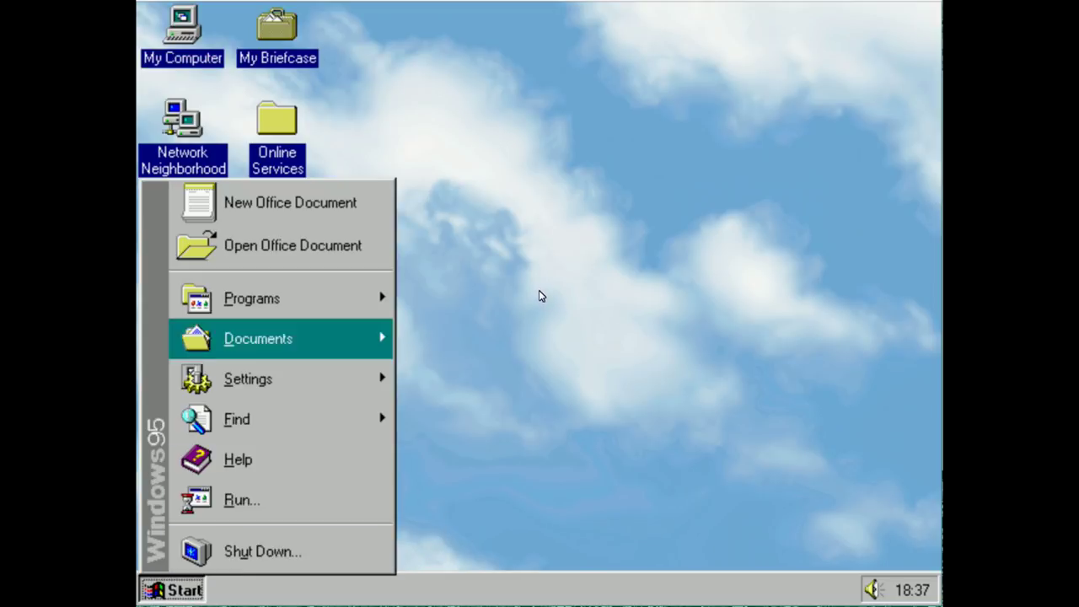
mouse_move(321, 295)
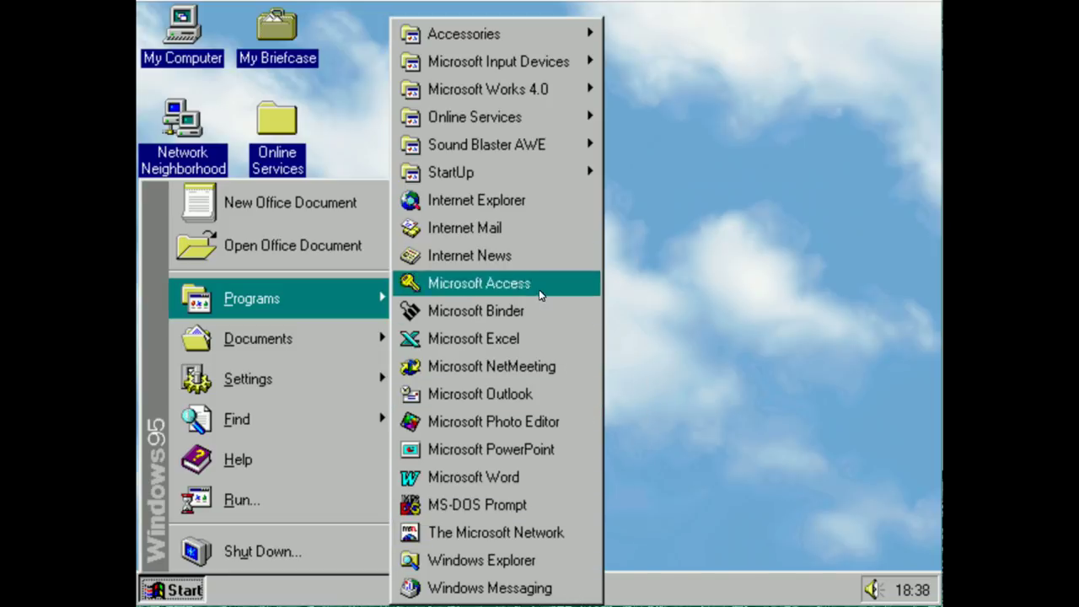
mouse_move(507, 34)
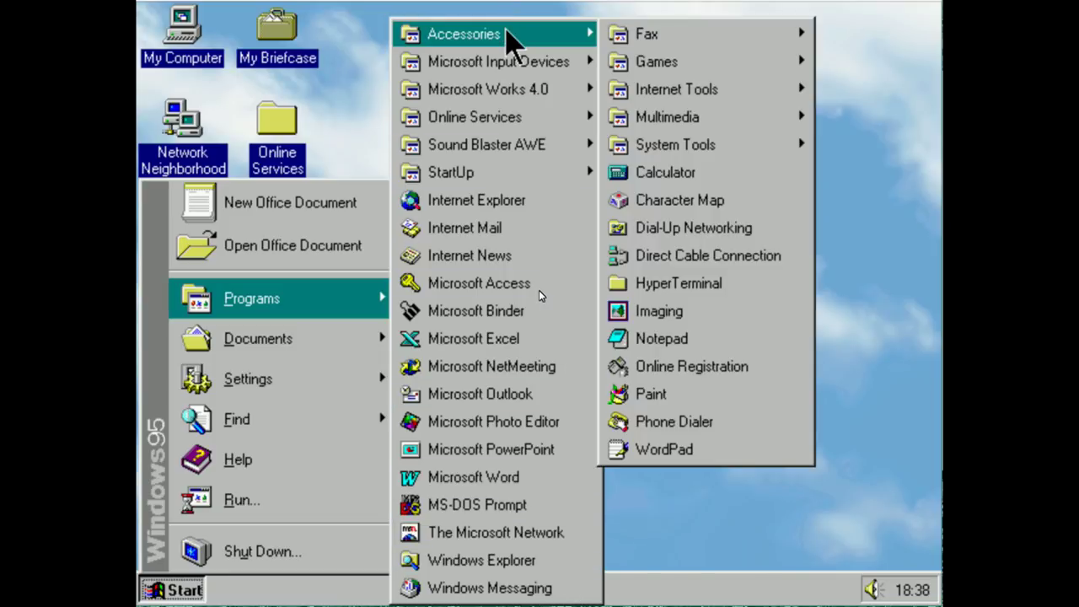
mouse_move(509, 91)
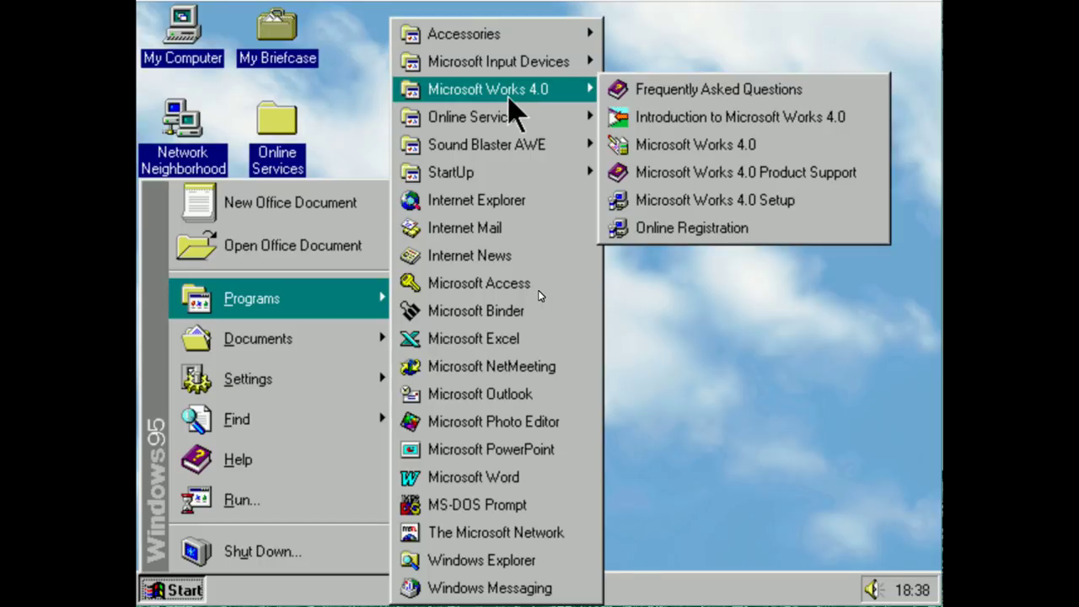
key(Right)
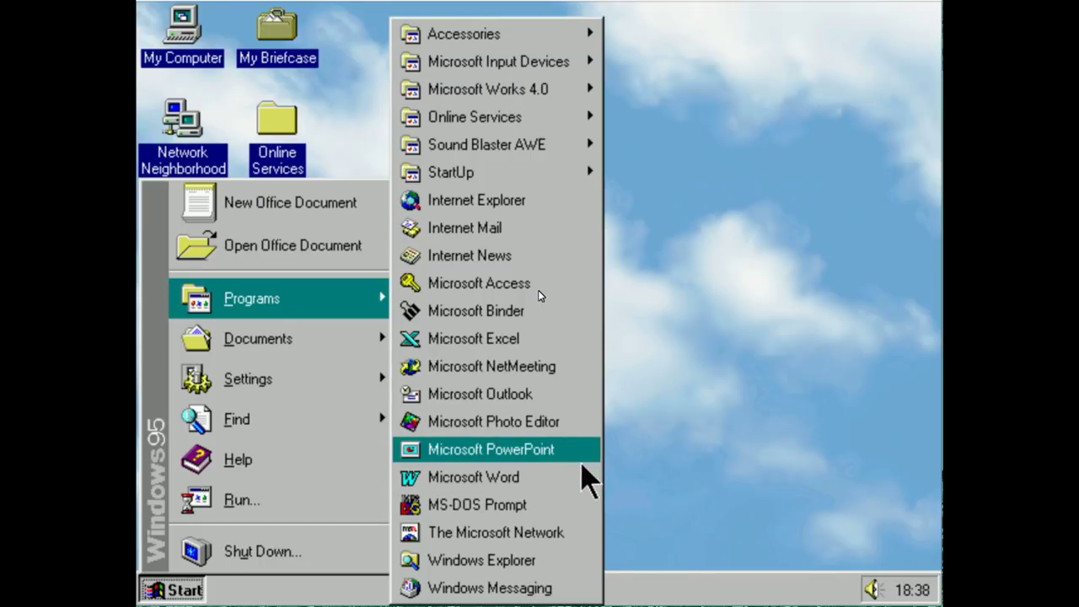
click(586, 481)
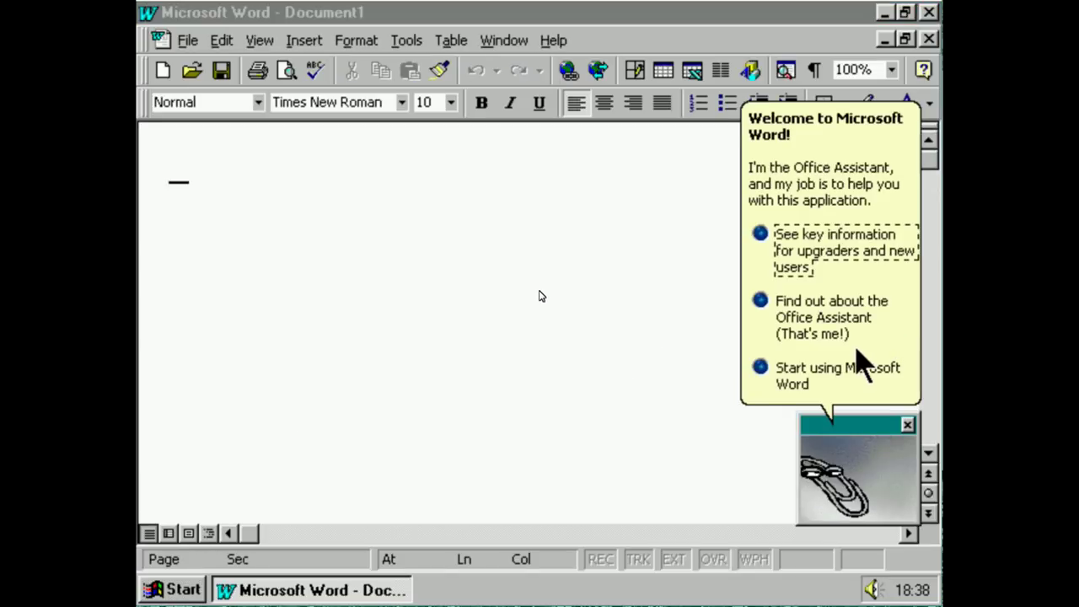
click(839, 373)
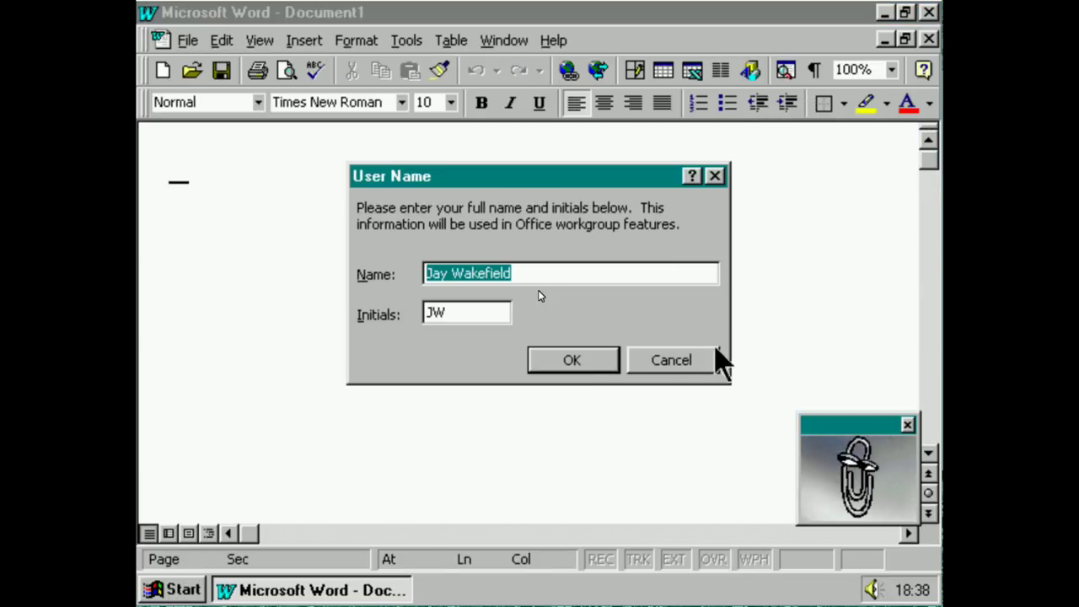
click(577, 362)
Switch the blank document to Page Layout view and exit Word
click(260, 41)
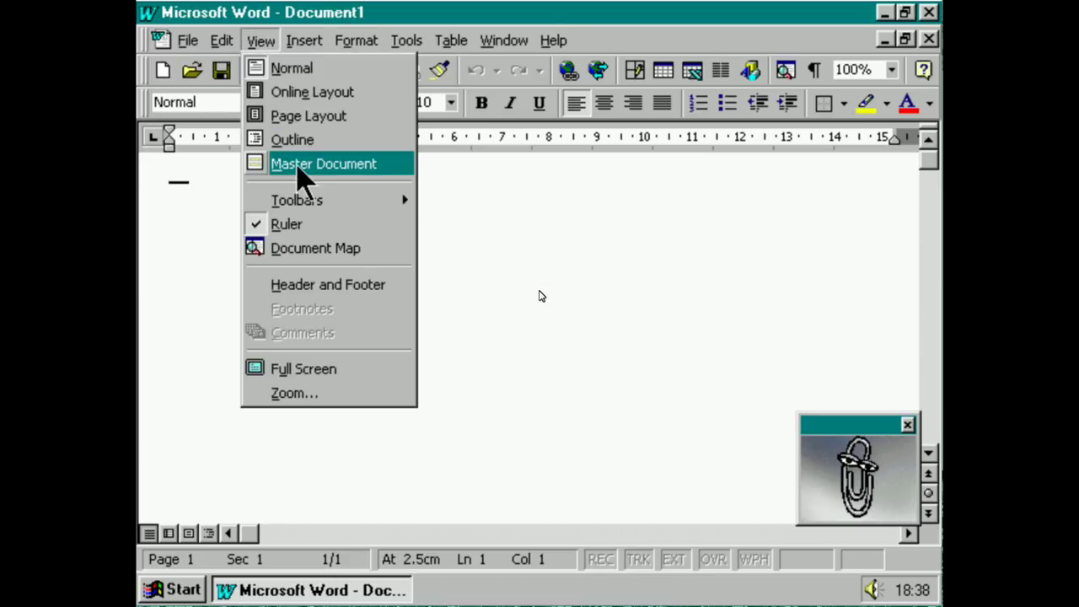
click(358, 116)
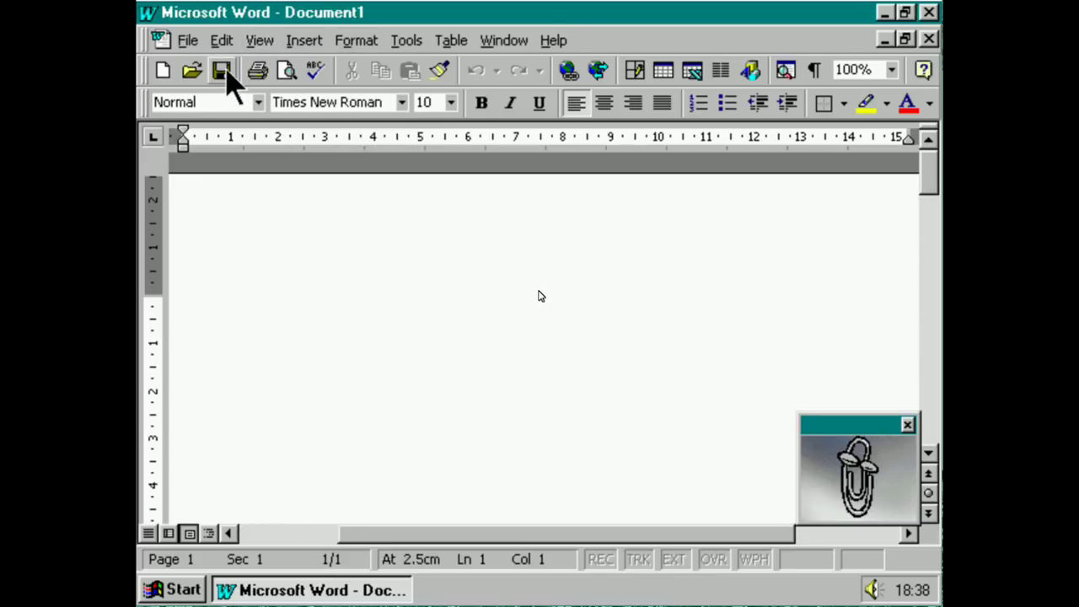
click(187, 40)
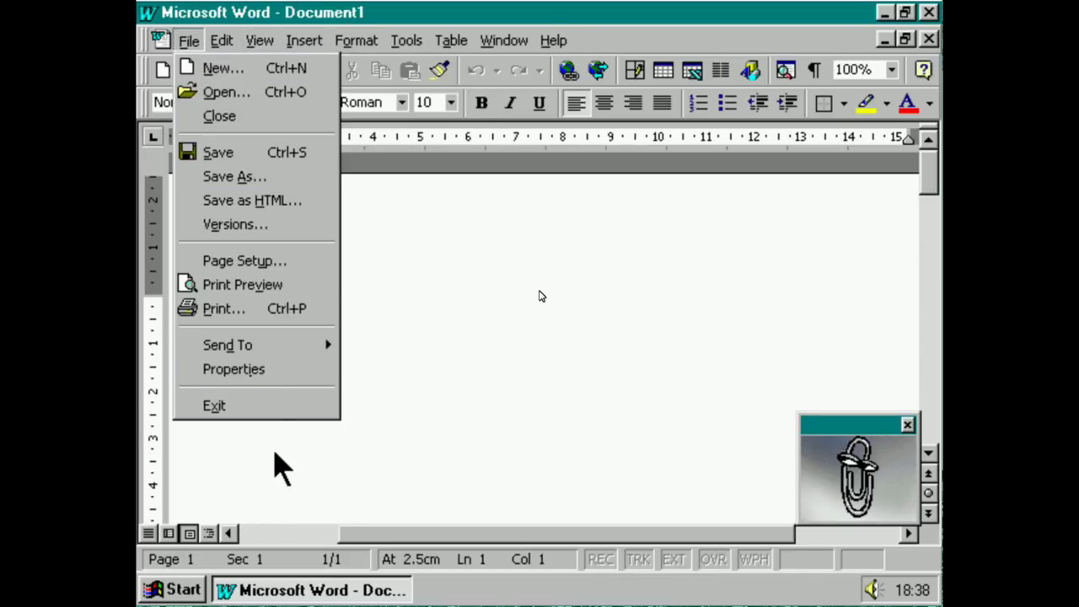
click(288, 408)
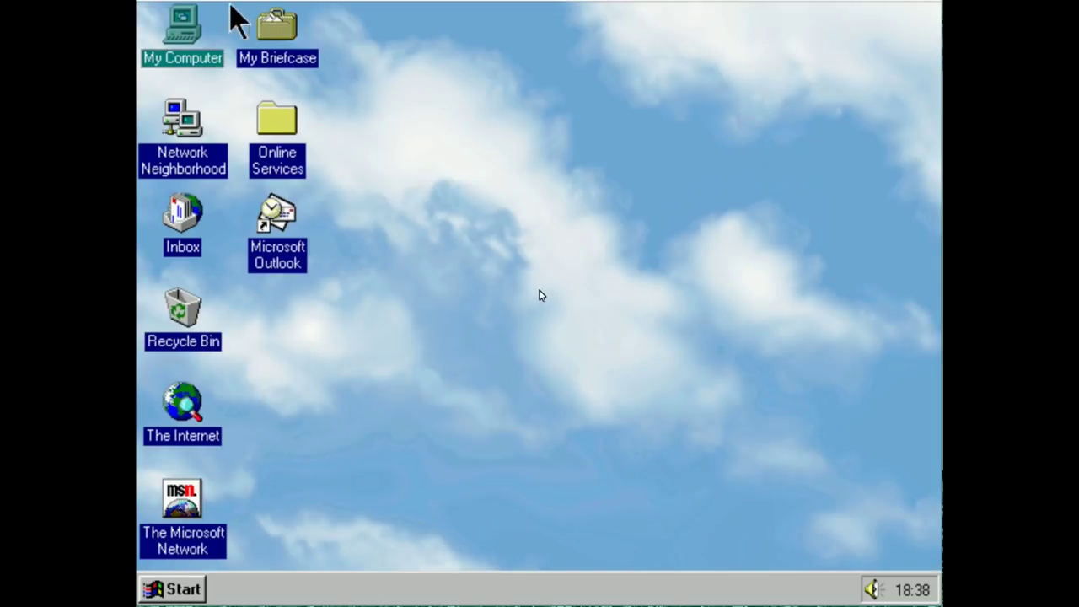
click(203, 317)
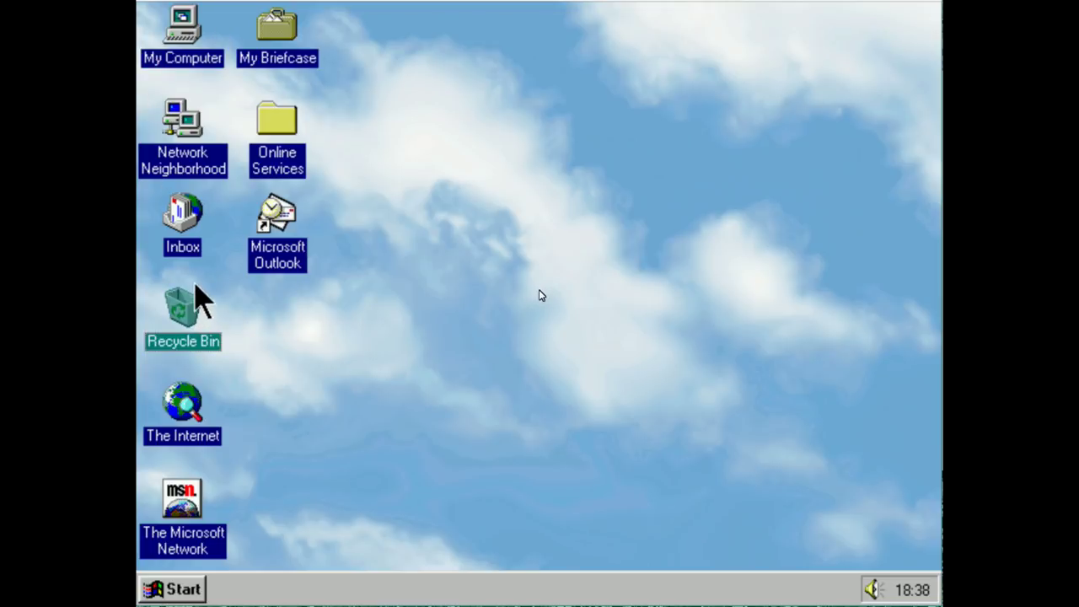
click(194, 590)
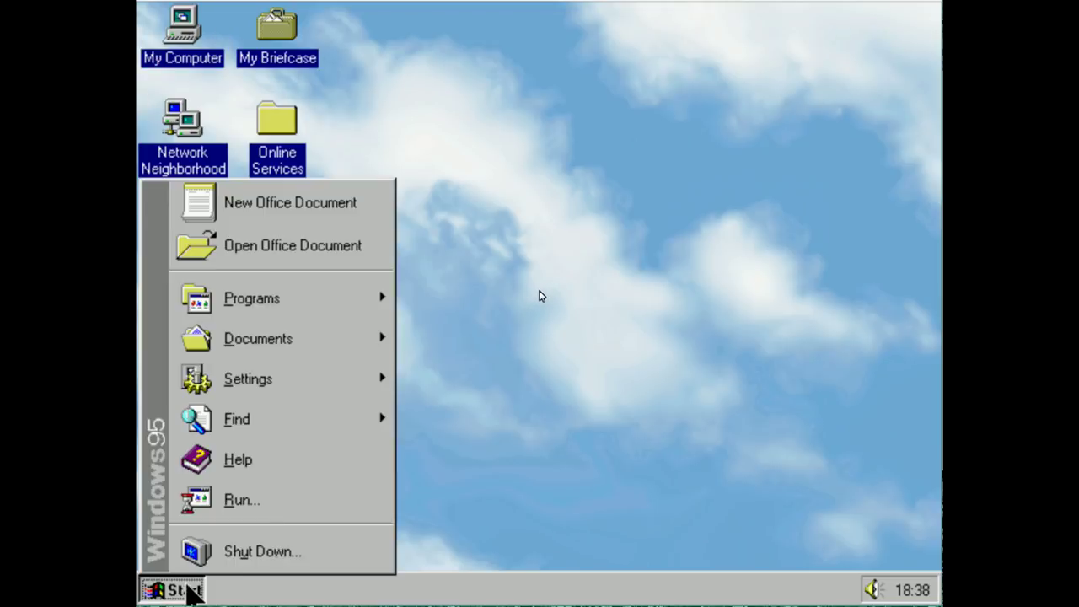
click(477, 285)
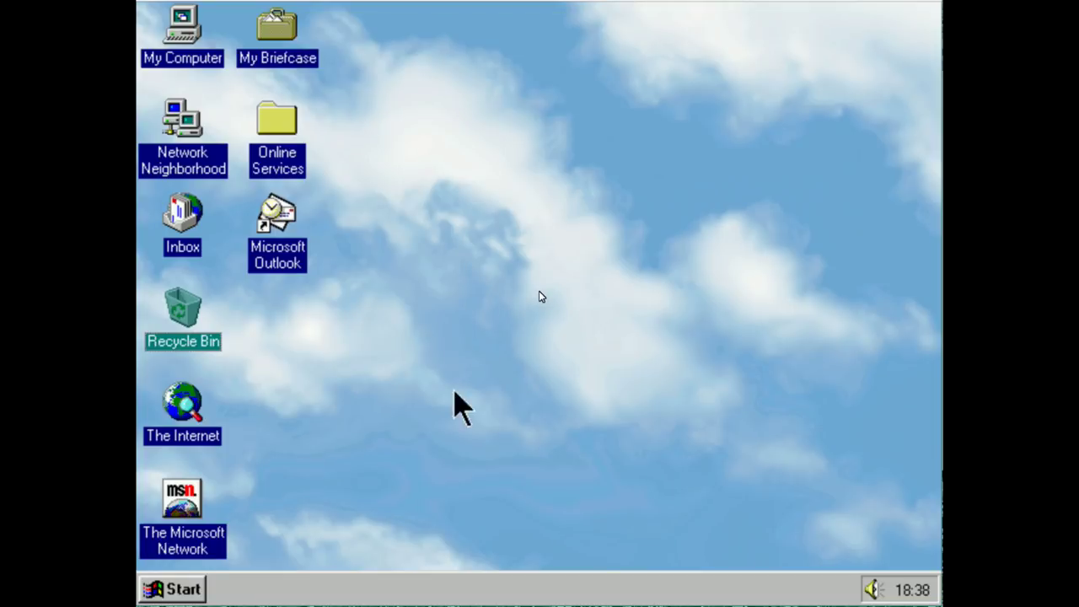
Open My Computer, make its window narrower and arrange the icons to fit the new width
double_click(175, 56)
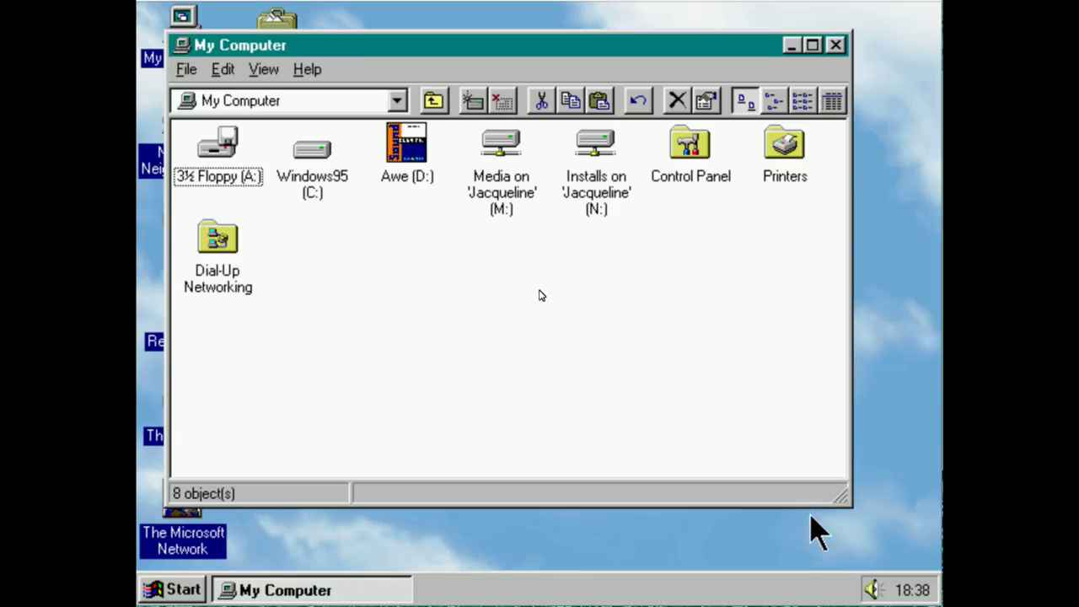
drag(832, 496, 705, 496)
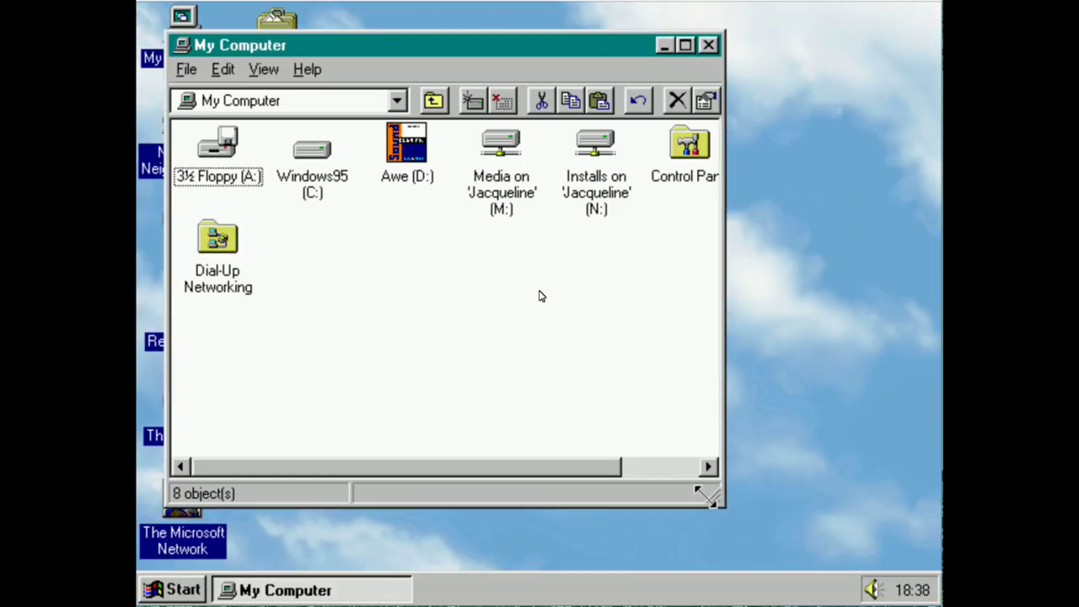
right_click(440, 293)
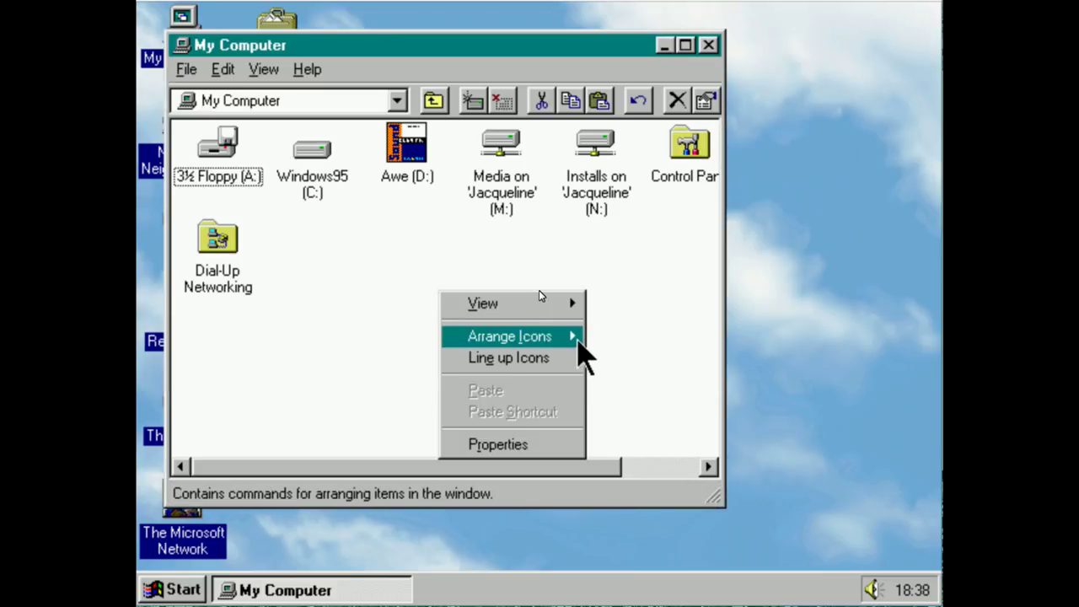
click(601, 337)
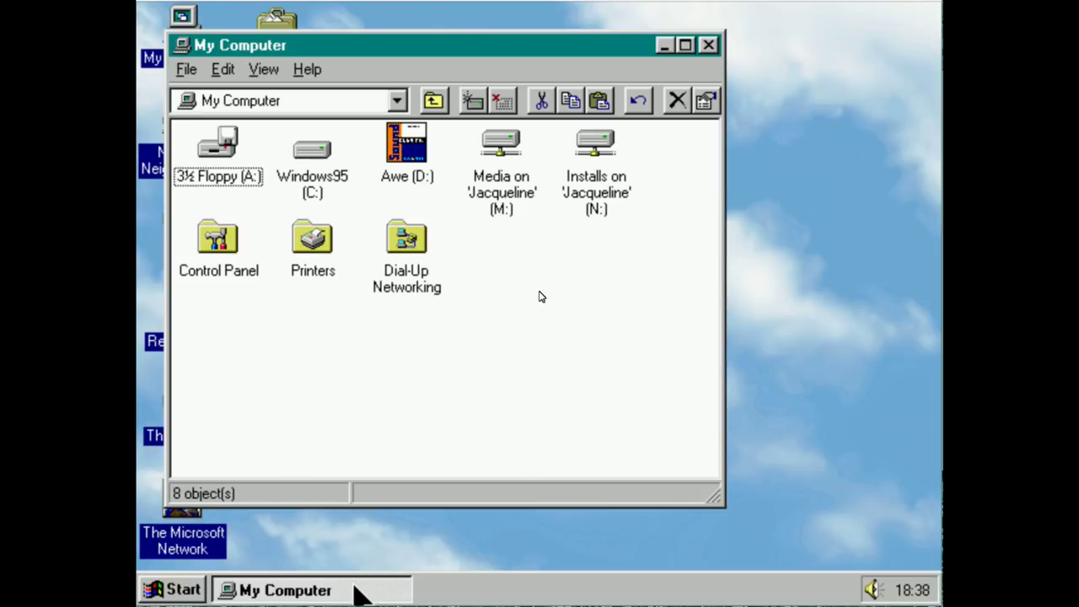
Try to minimize the My Computer window through its taskbar entry
click(327, 573)
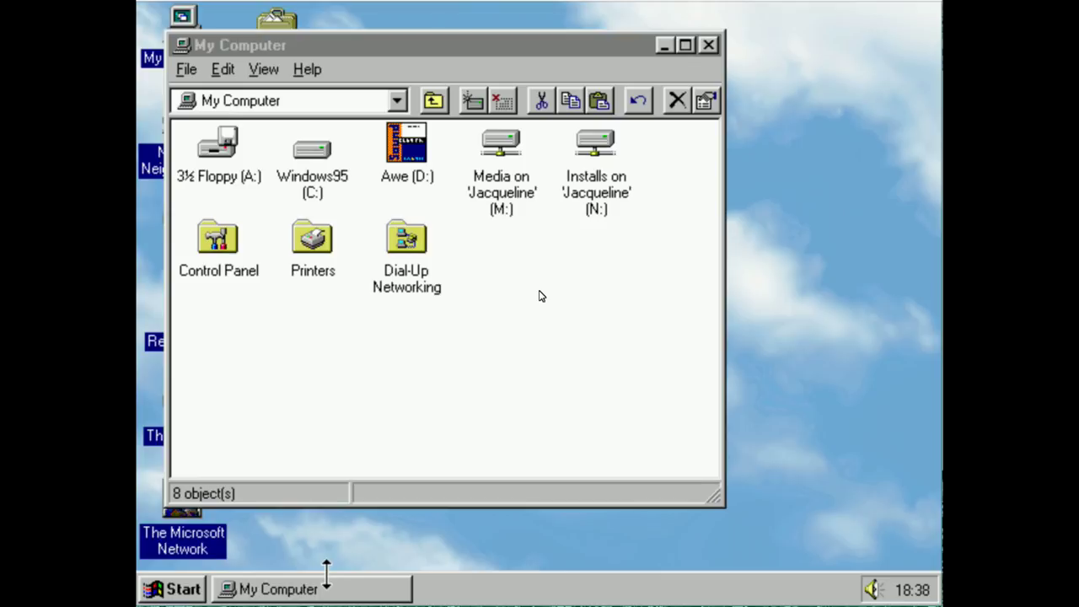
click(328, 591)
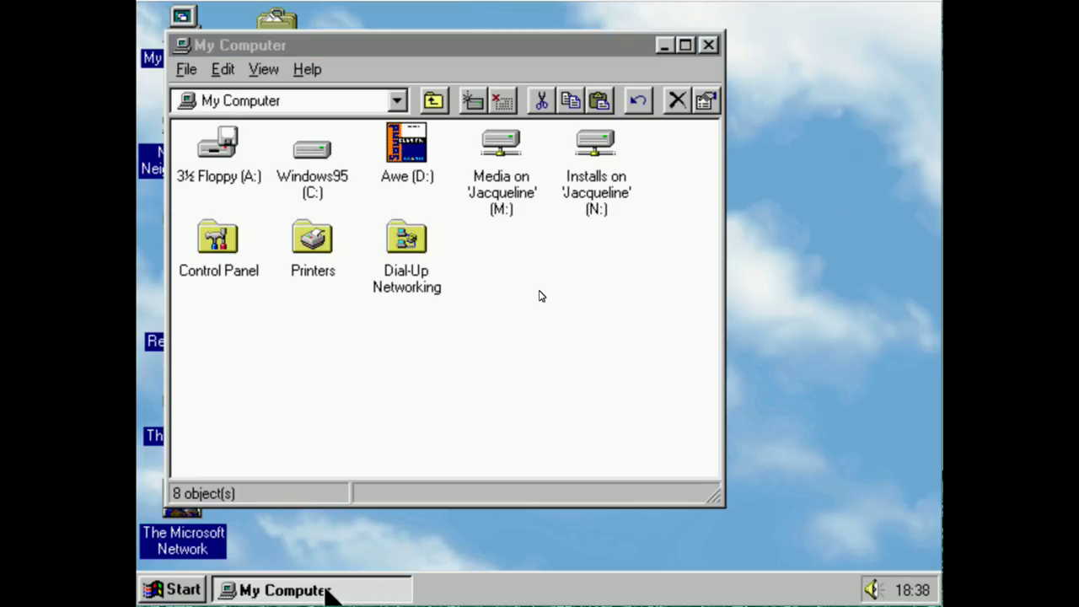
click(329, 590)
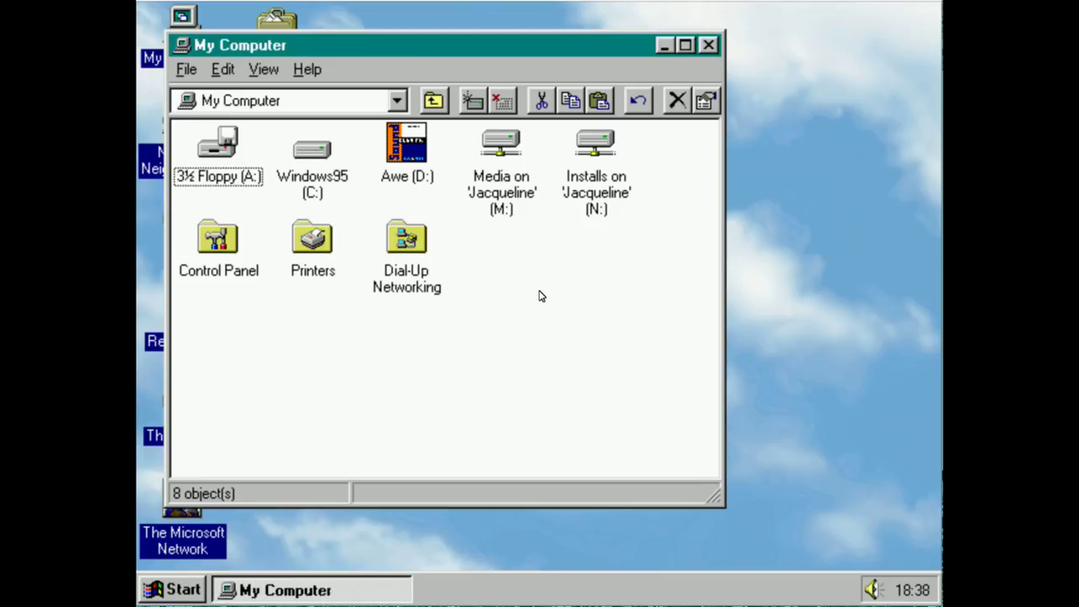
click(329, 590)
click(329, 590)
click(329, 591)
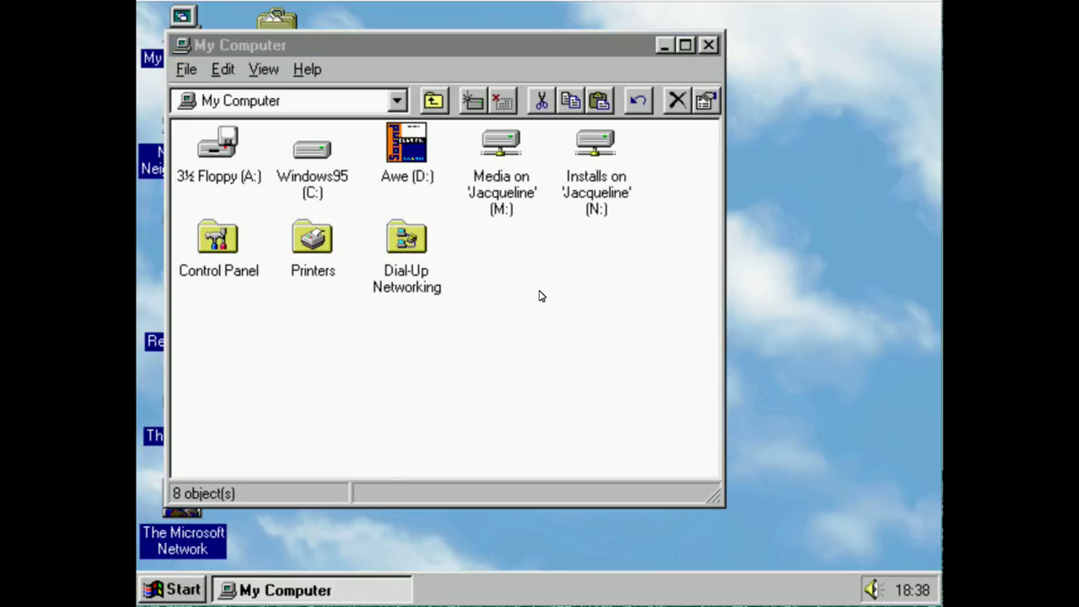
click(329, 590)
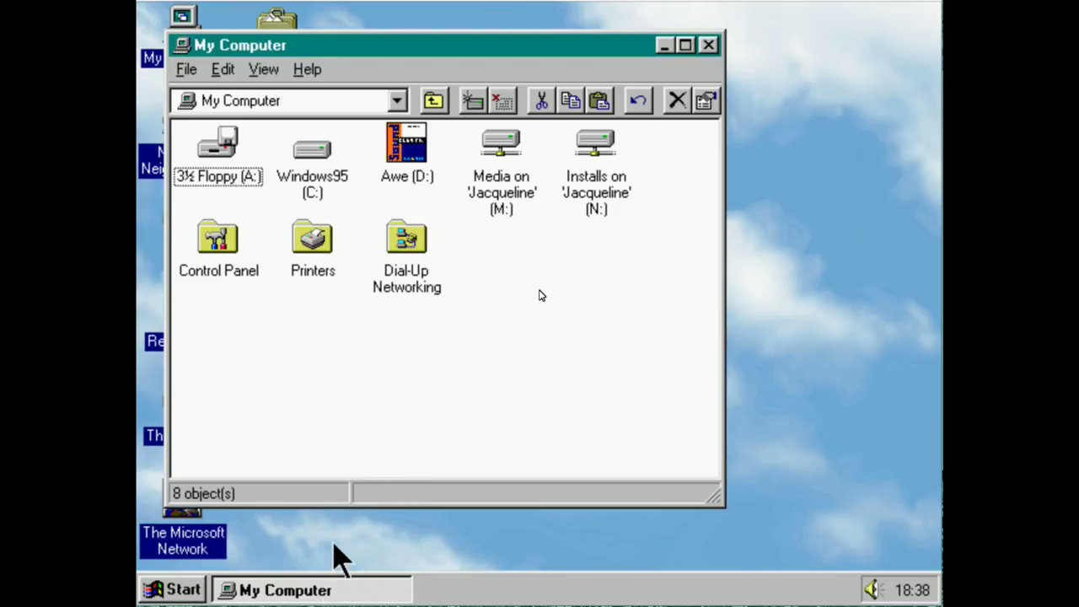
Close the My Computer window through its taskbar entry
right_click(298, 588)
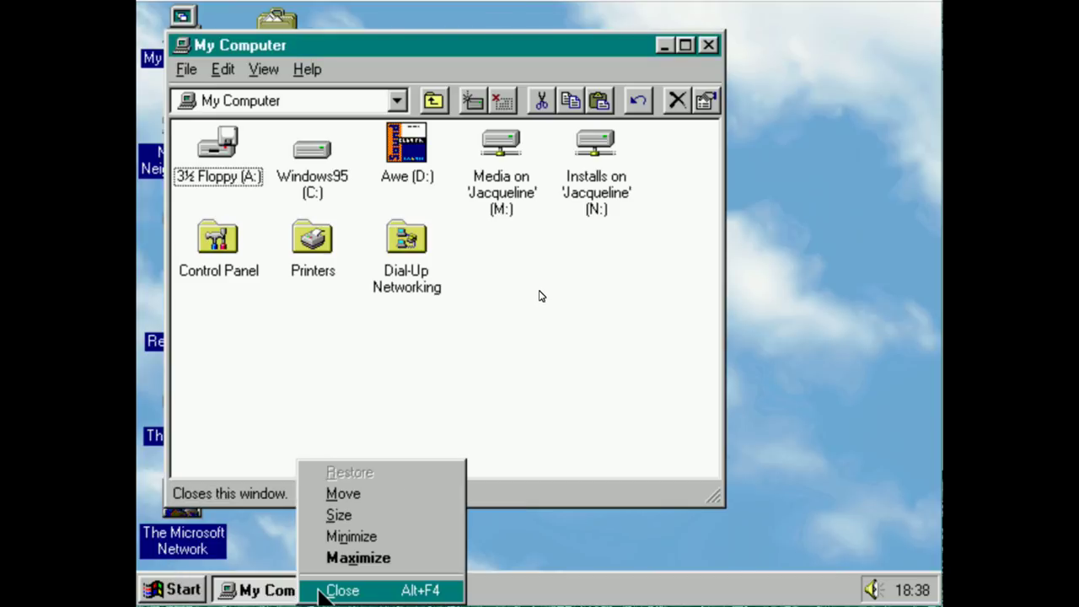
click(426, 591)
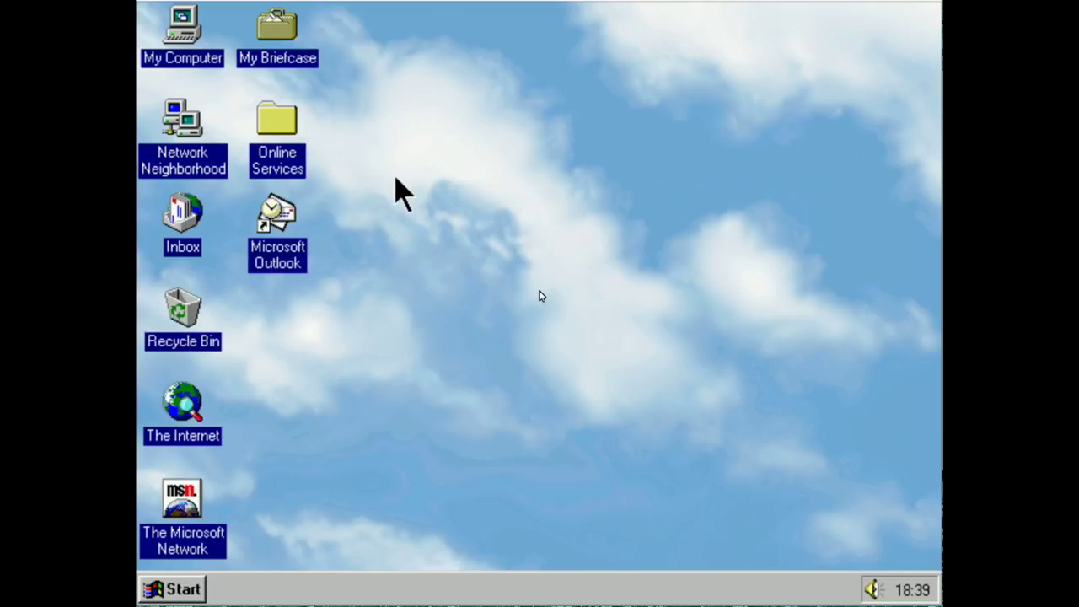
right_click(396, 270)
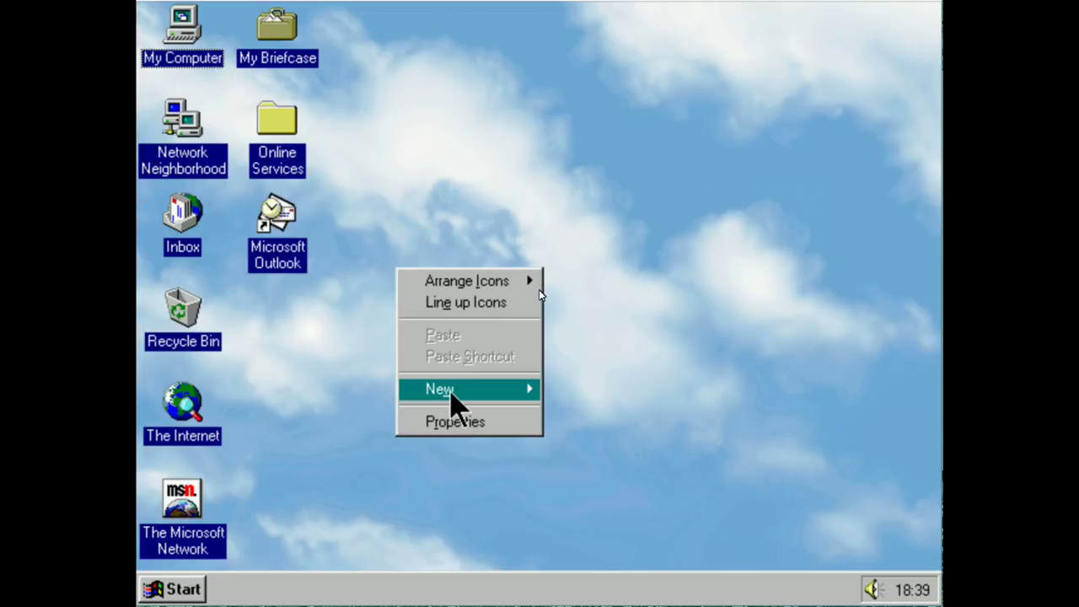
click(446, 224)
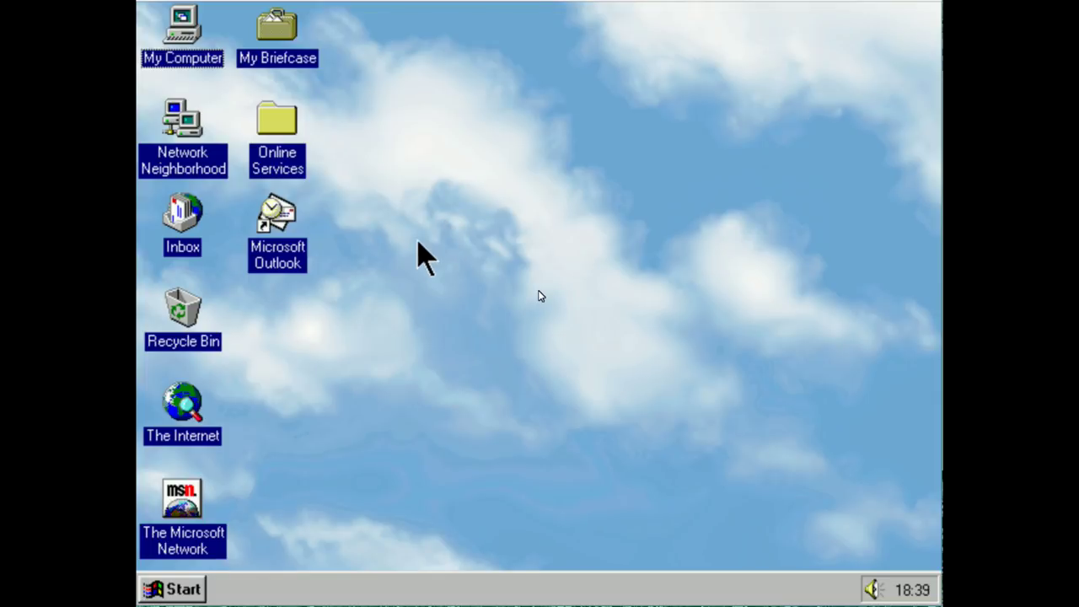
Look through the installed programs, examining the Accessories groups including Multimedia and System Tools
click(202, 590)
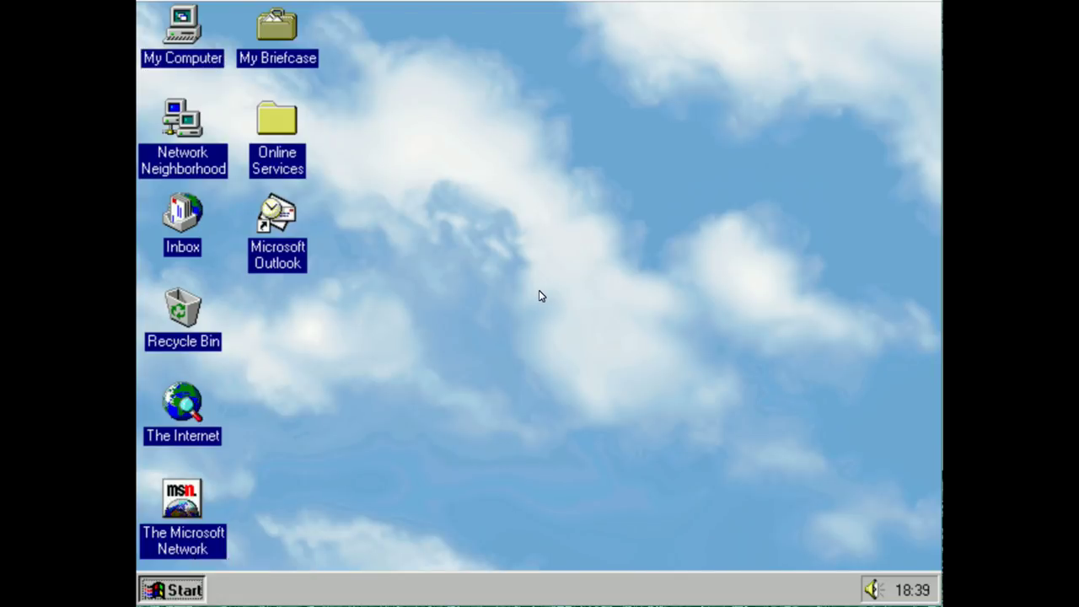
mouse_move(341, 320)
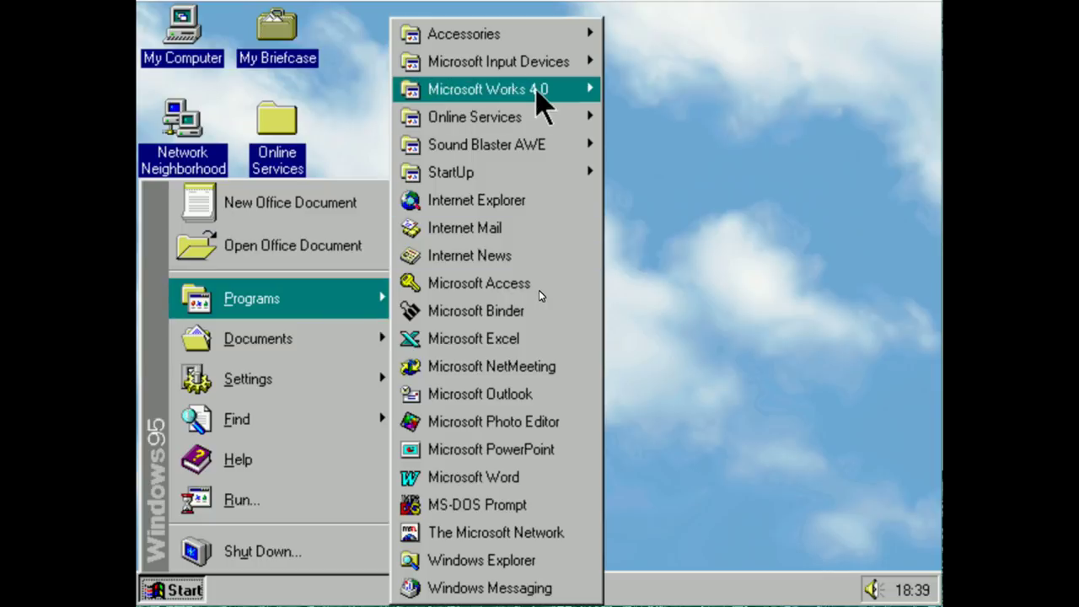
mouse_move(530, 32)
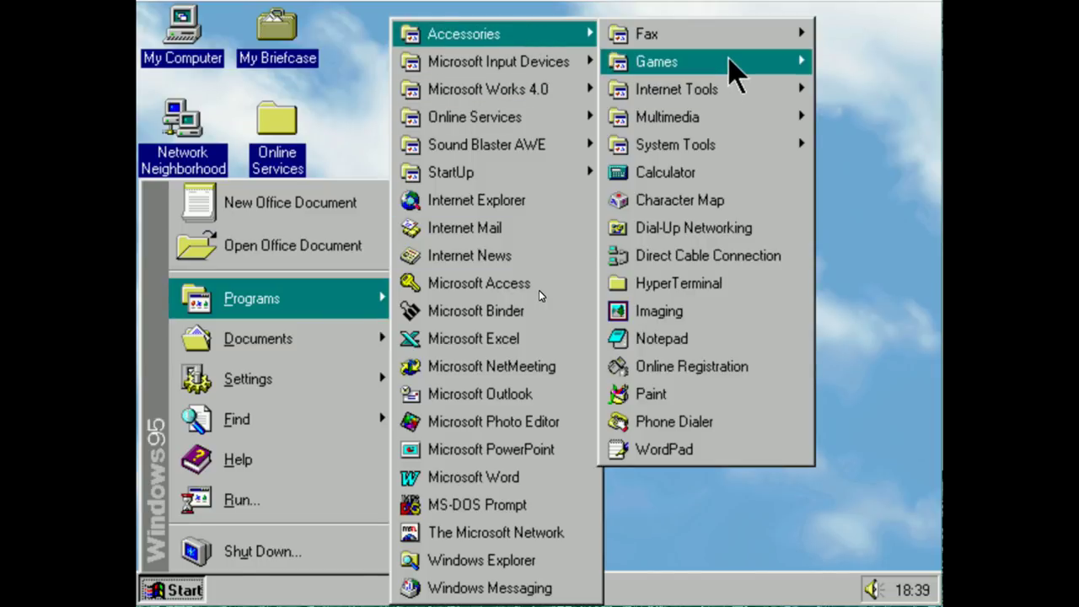
mouse_move(801, 66)
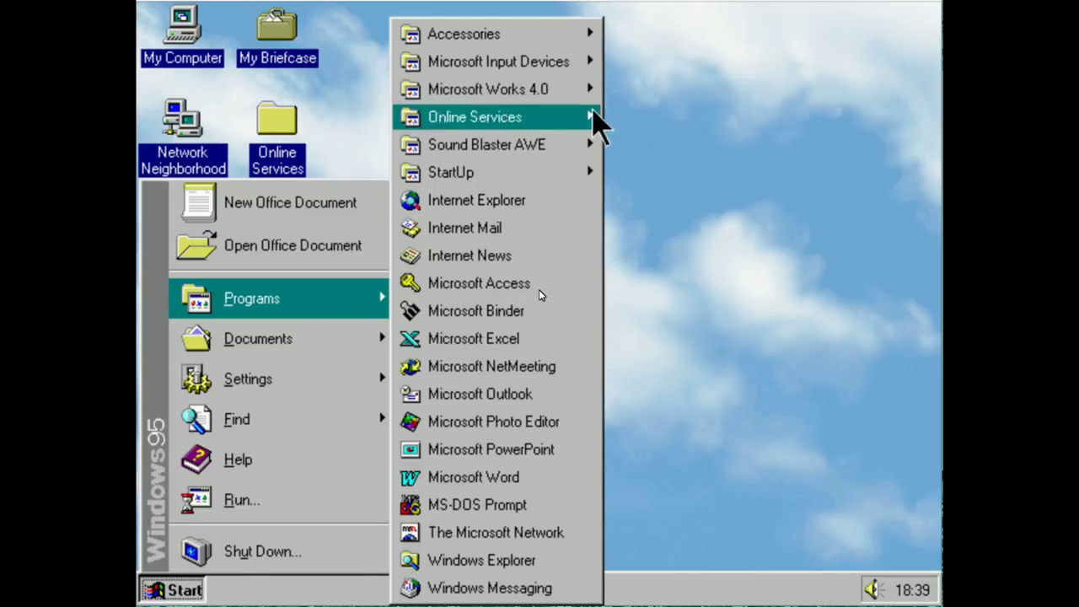
mouse_move(571, 44)
mouse_move(682, 82)
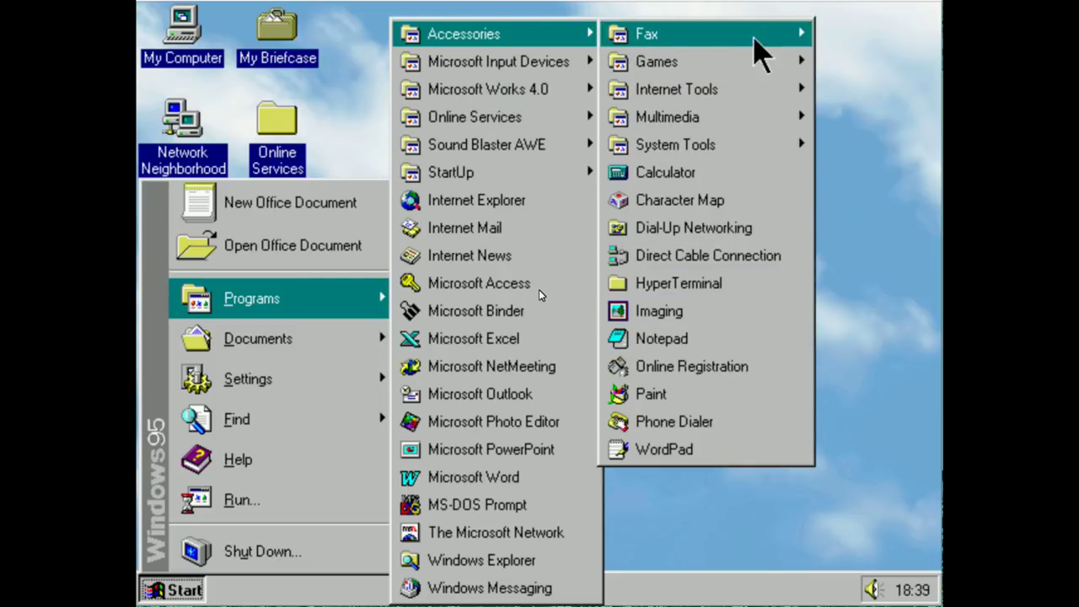
mouse_move(751, 125)
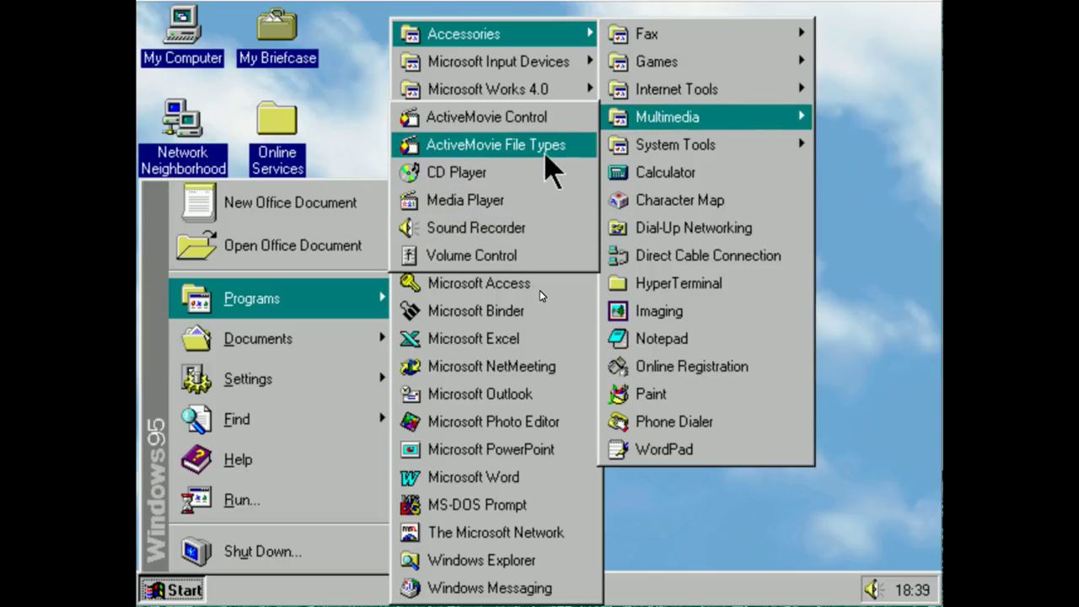
mouse_move(657, 126)
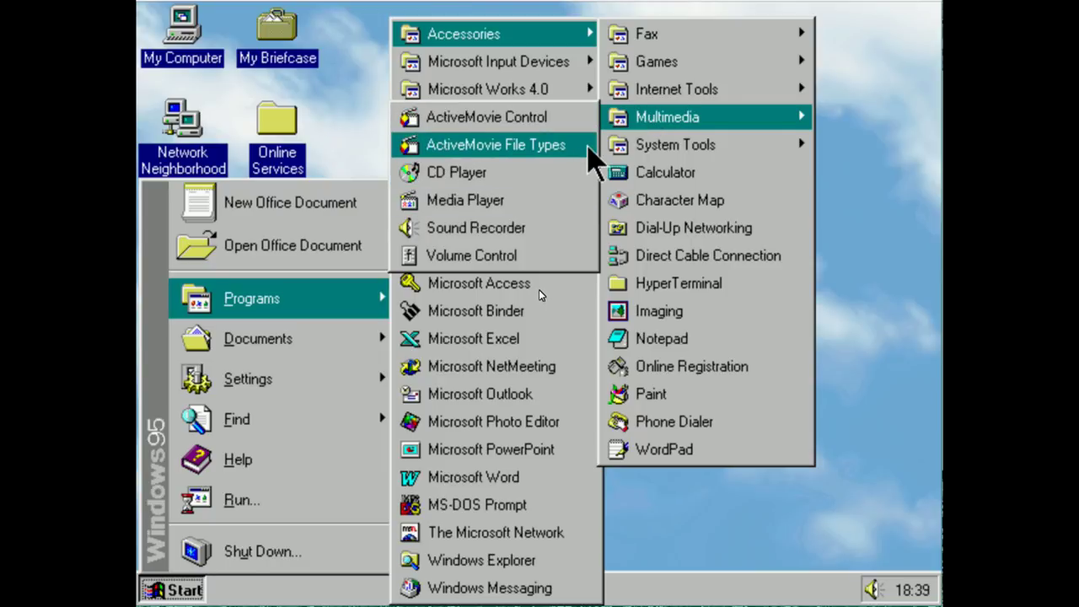
mouse_move(707, 137)
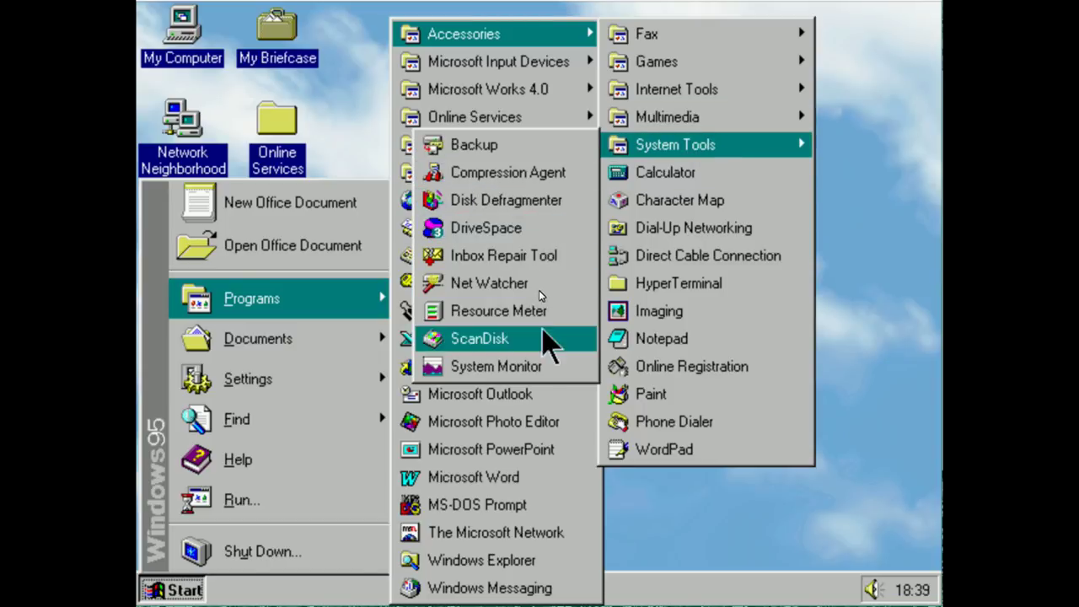
click(887, 221)
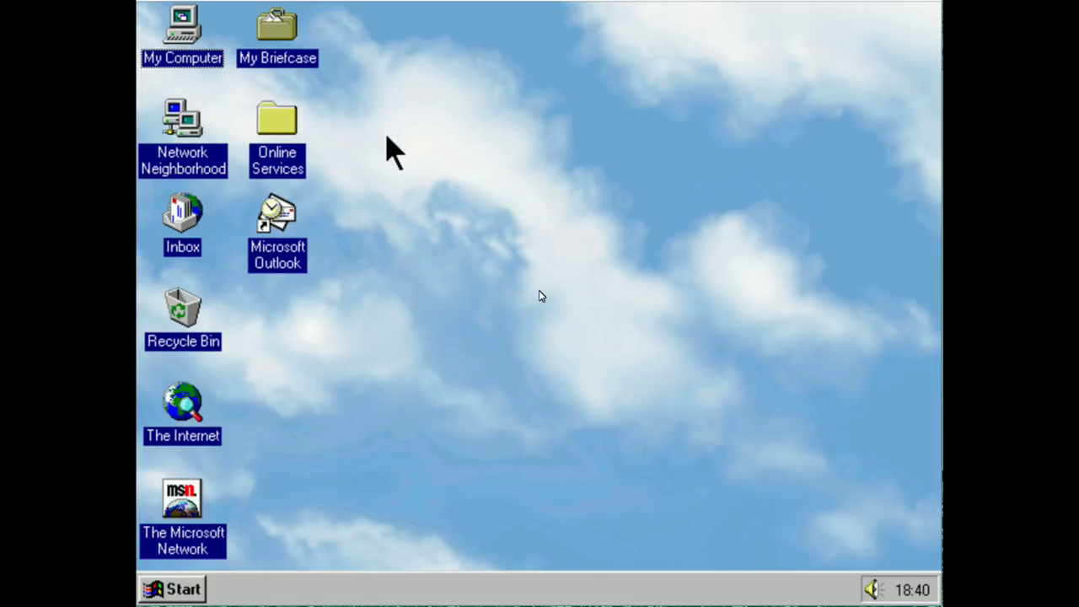
Open the Installs network drive (N:) from My Computer and go through the retro folder to its Internet folder
click(183, 57)
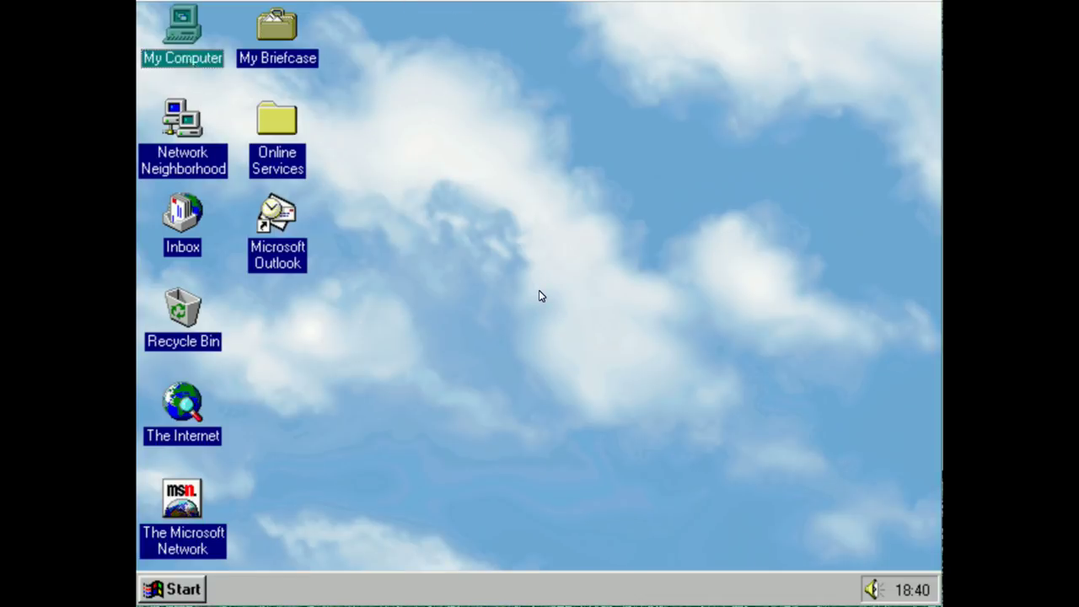
double_click(183, 57)
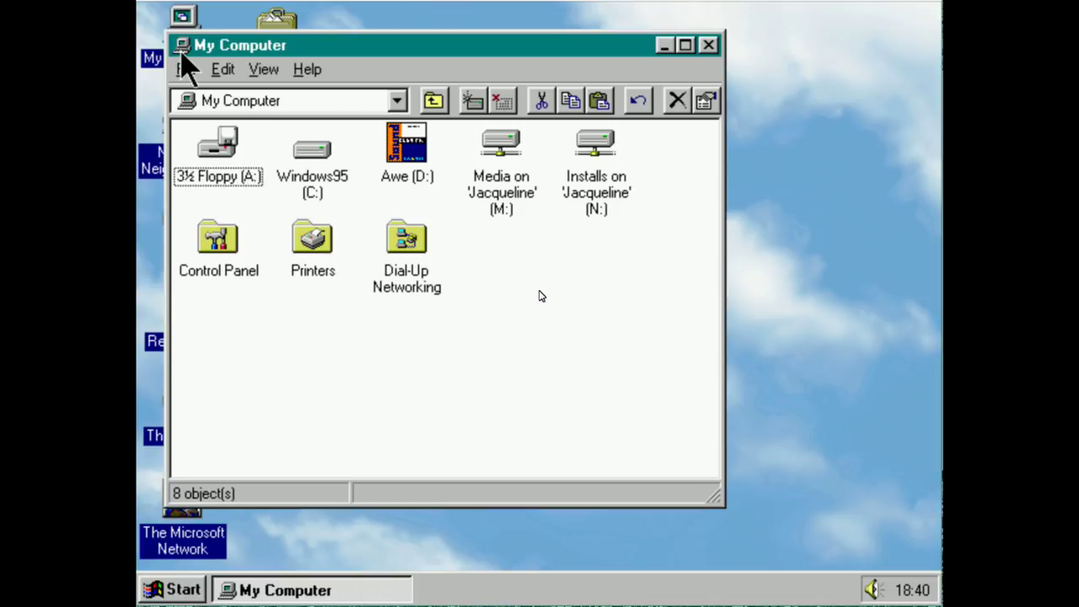
double_click(595, 198)
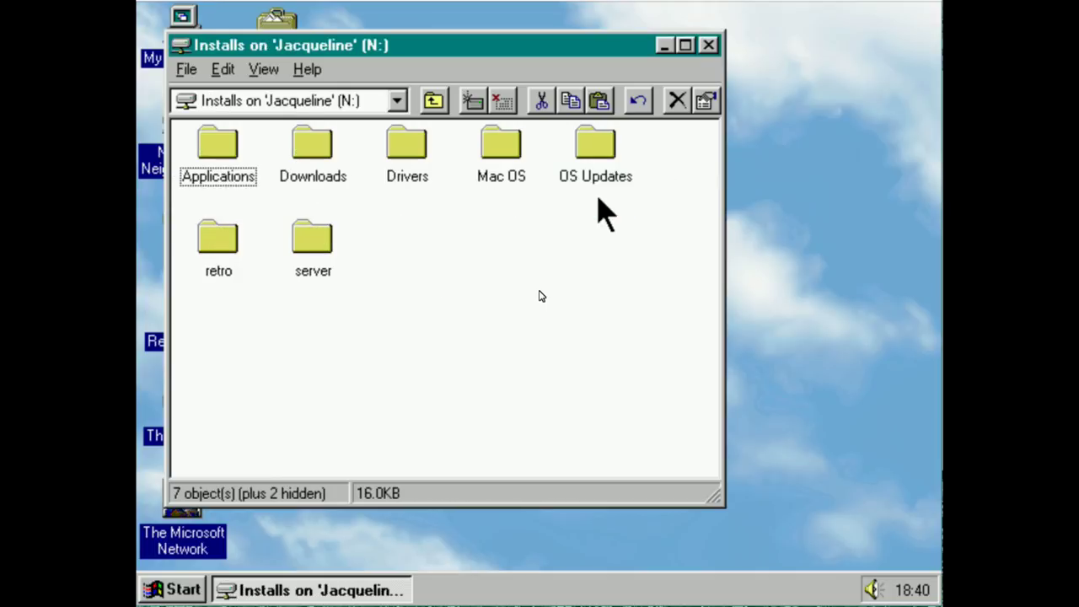
double_click(225, 266)
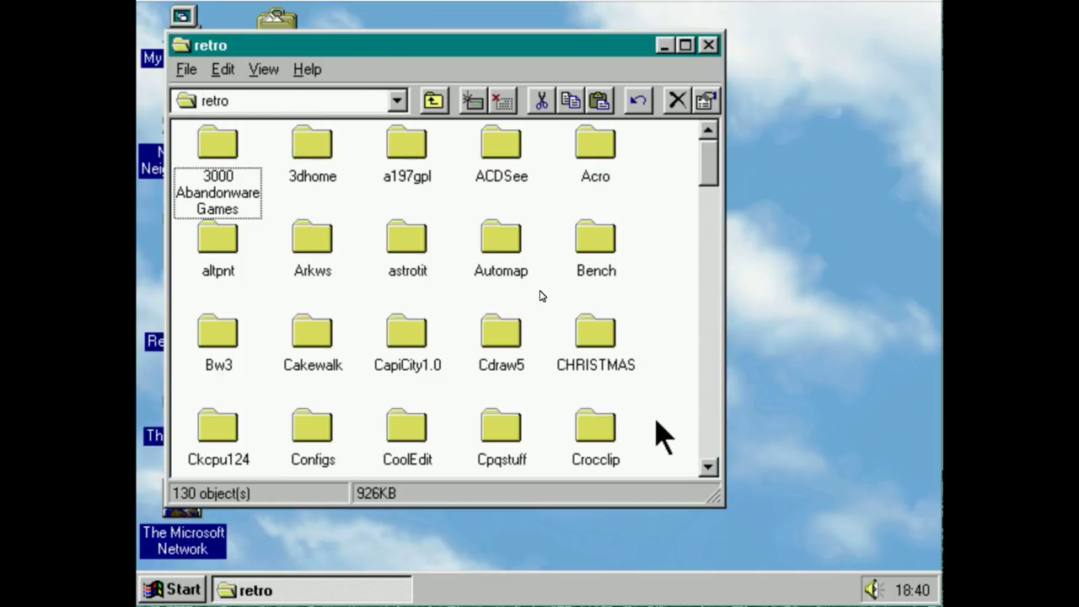
text(inter)
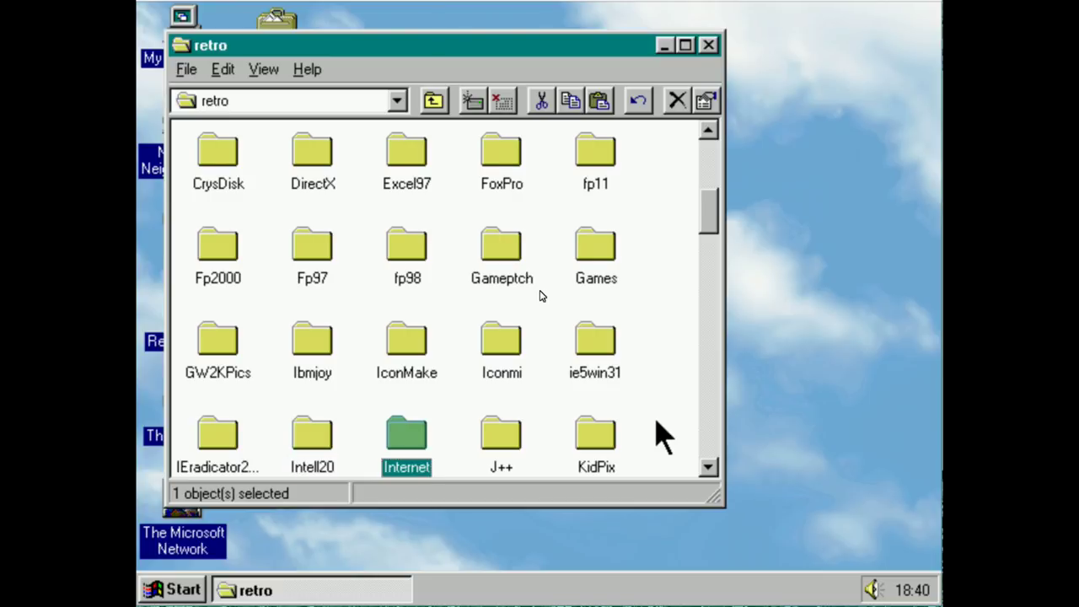
key(Return)
Go from the Internet folder through Win32 and ie401sp2 into the Ie4setup folder
double_click(309, 156)
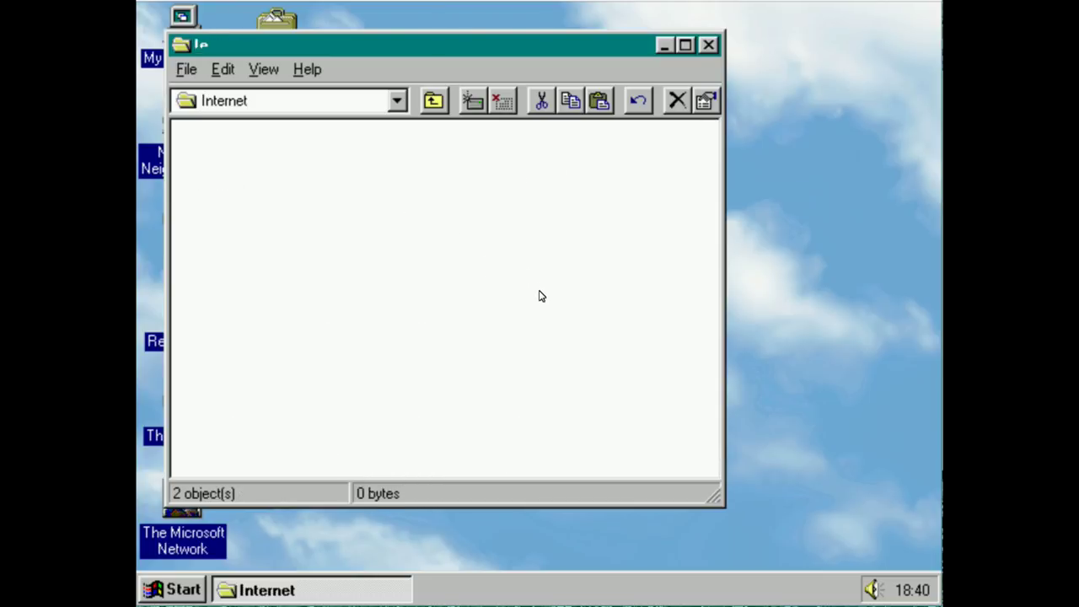
double_click(307, 182)
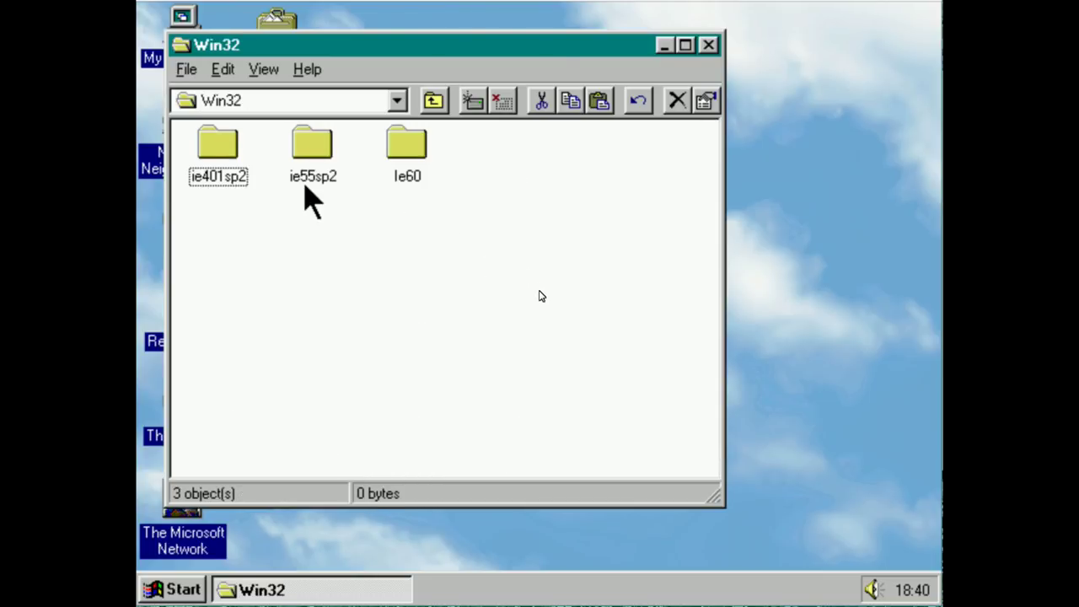
double_click(237, 183)
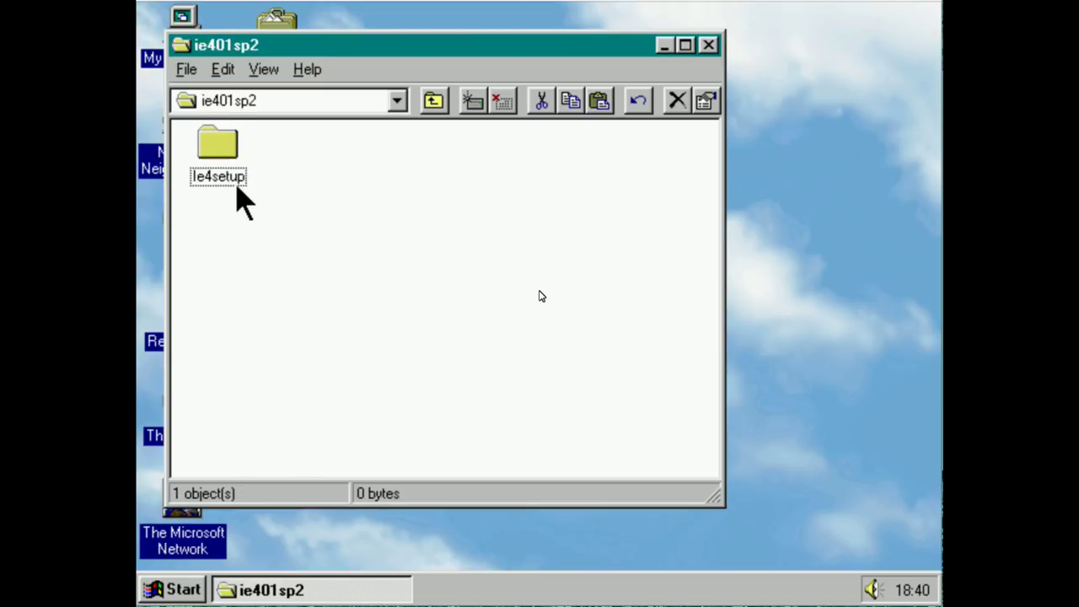
double_click(218, 176)
Locate the ie4setup application in the Ie4setup folder and run it
text(se)
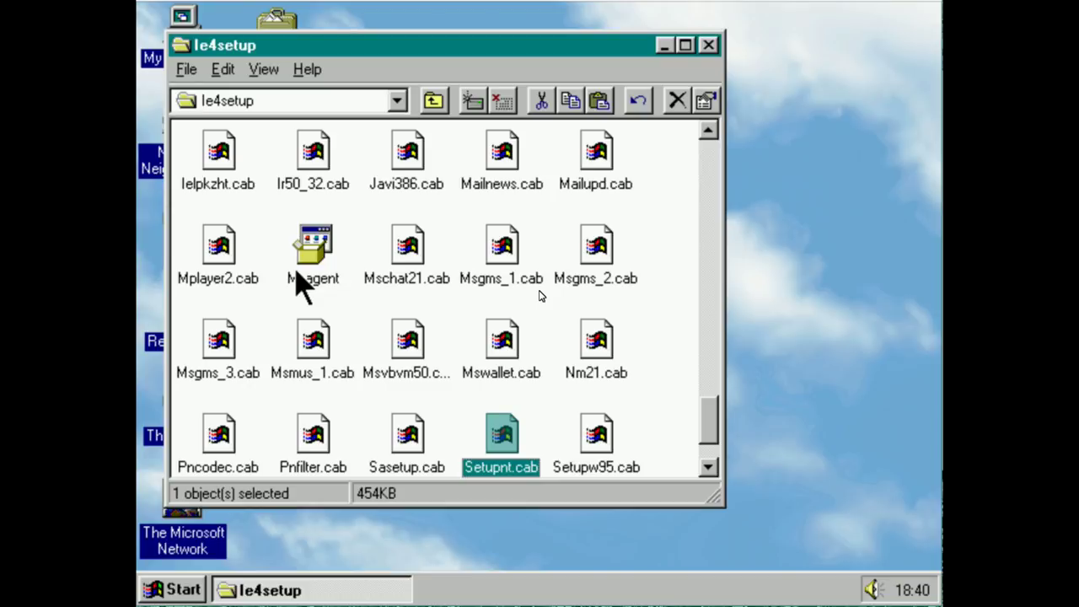
key(Up)
key(Up)
key(Up)
key(Up)
key(Right)
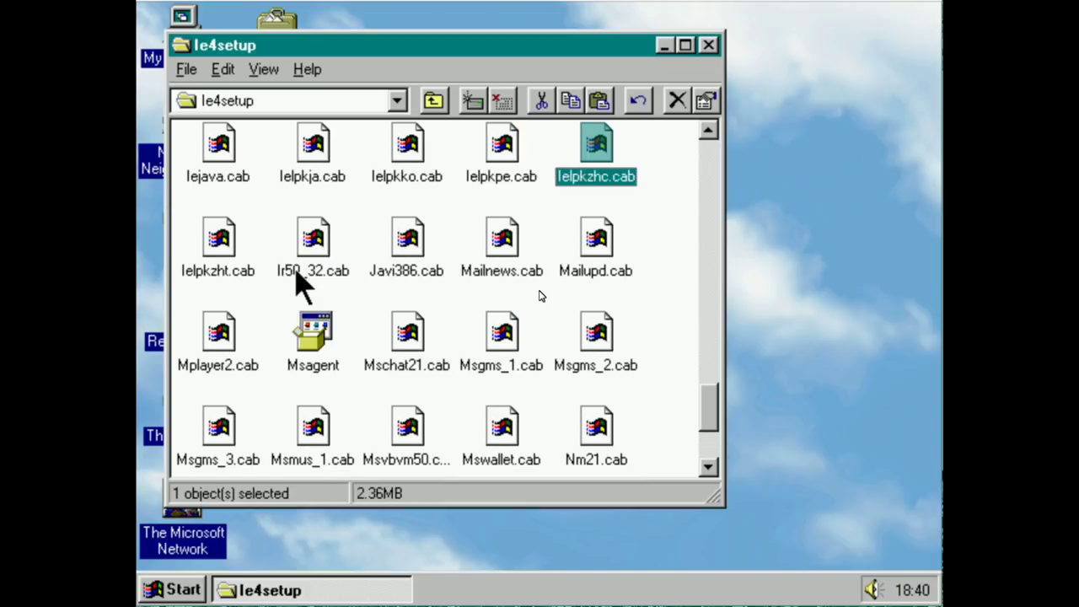
text(ie4s)
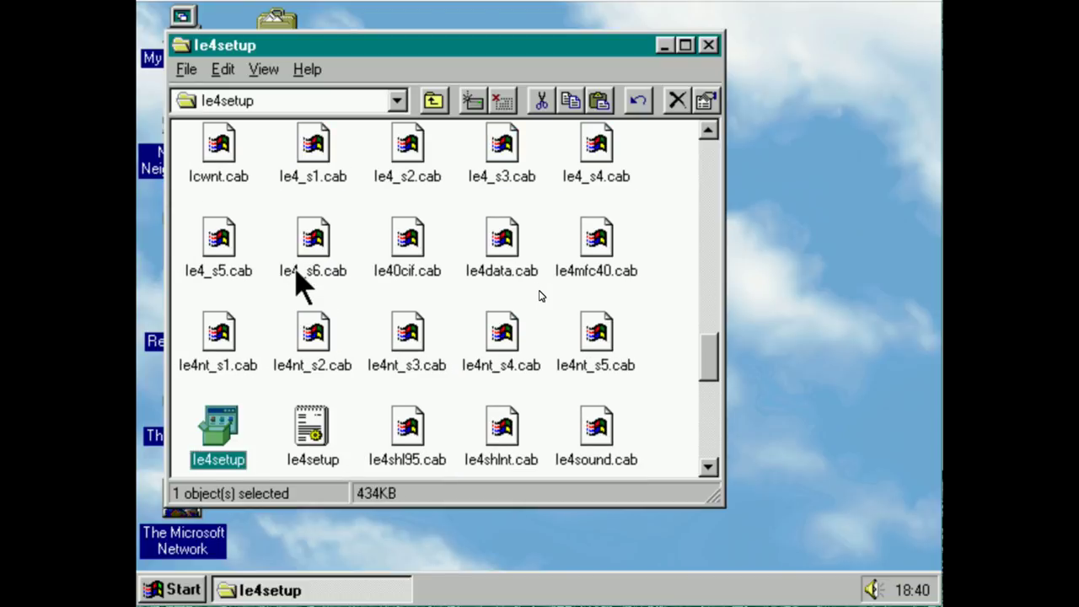
key(Return)
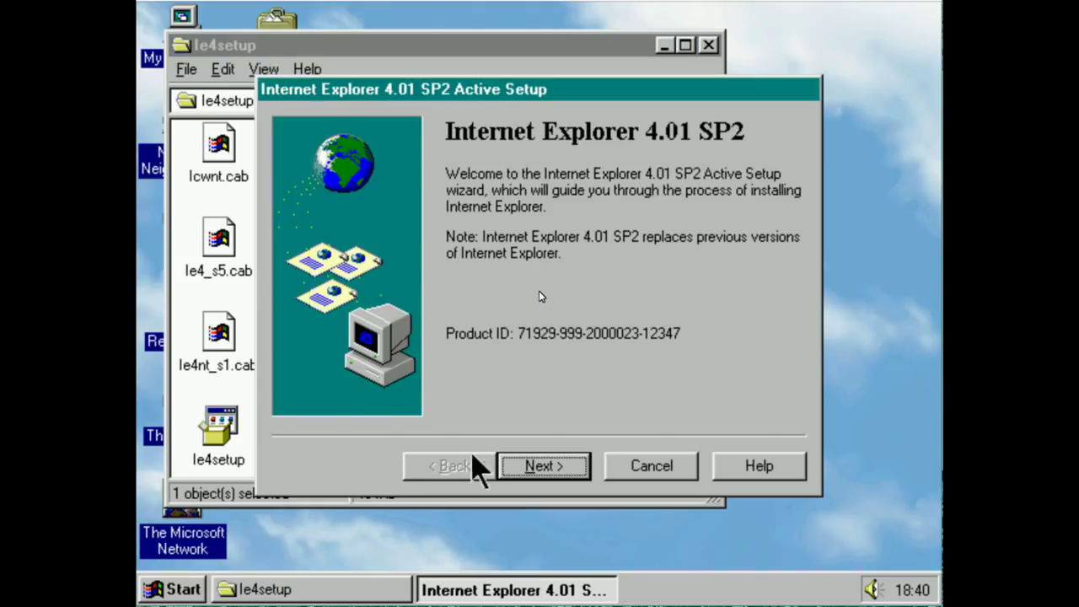
Accept the license agreement in the Internet Explorer 4.01 SP2 setup and close the Ie4setup folder window
click(517, 473)
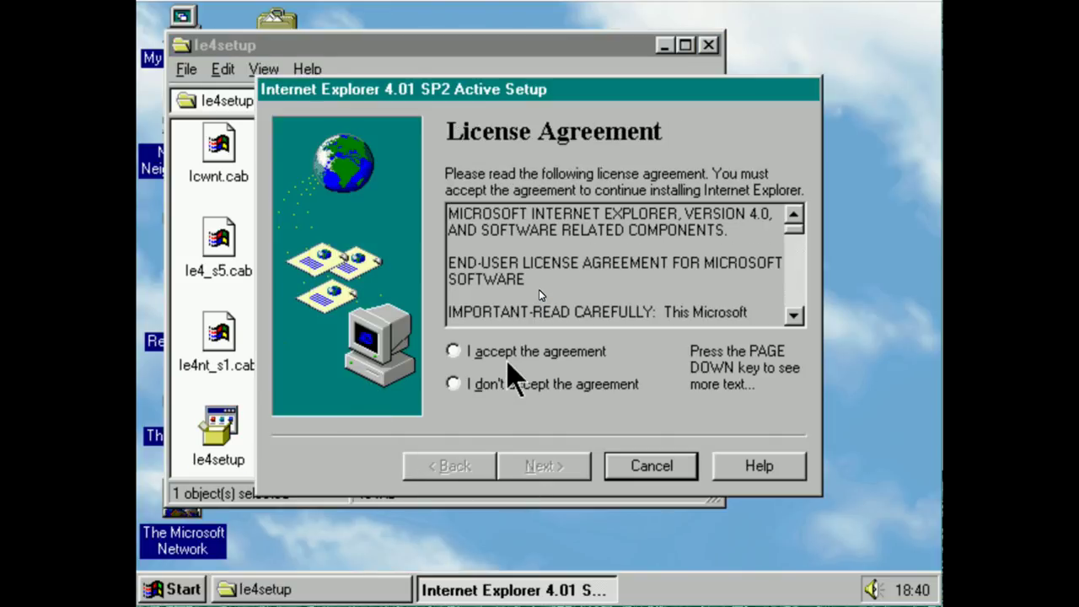
click(708, 45)
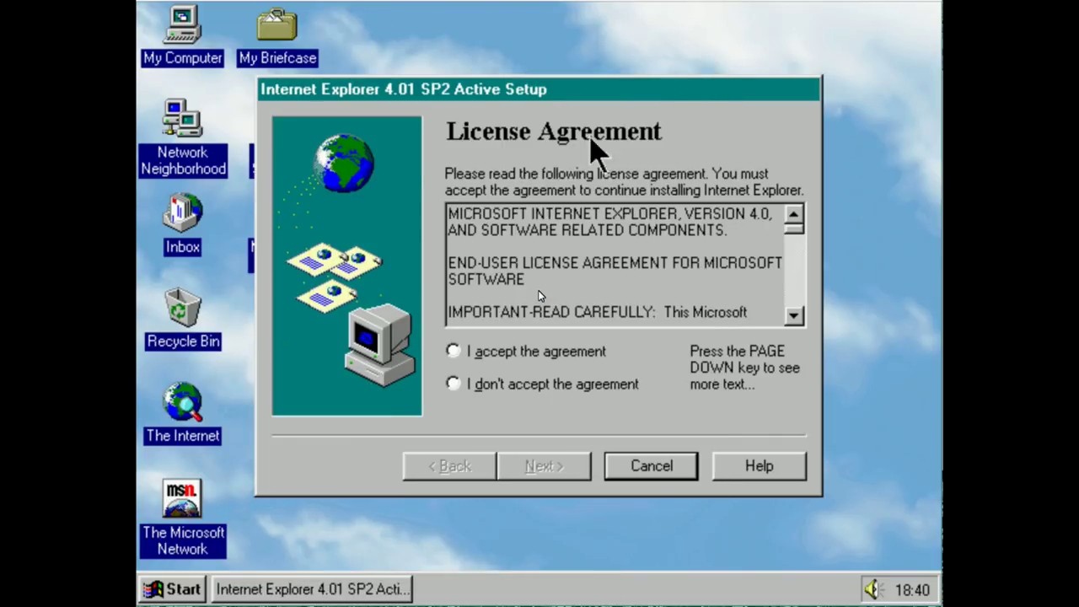
click(585, 352)
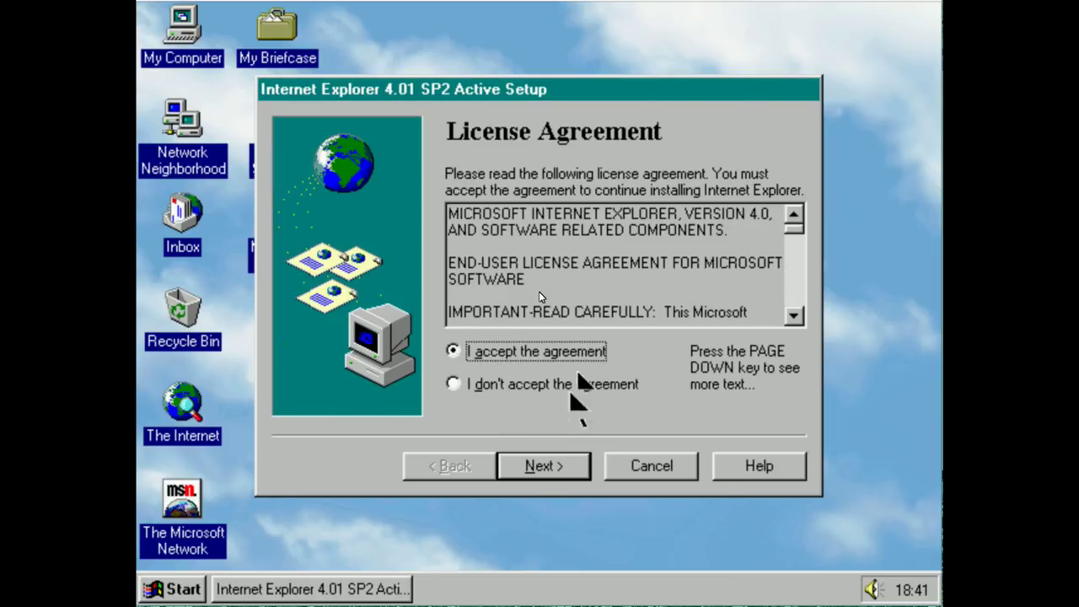
click(544, 472)
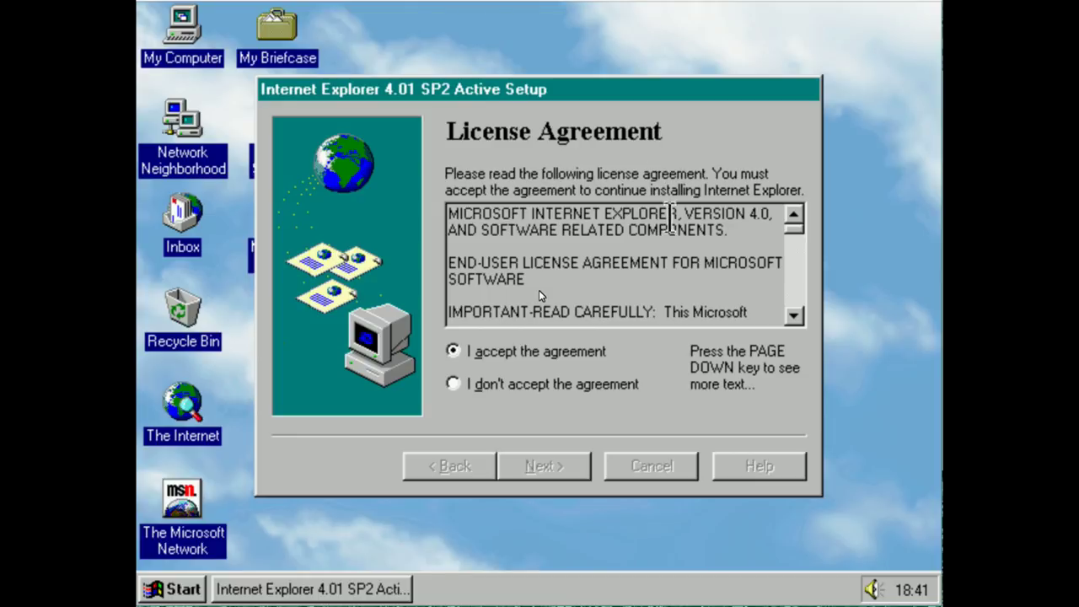
Run the Full Installation with the Windows Desktop Update and United Kingdom as the Active Channel region, and close the Internet Explorer welcome window
click(631, 202)
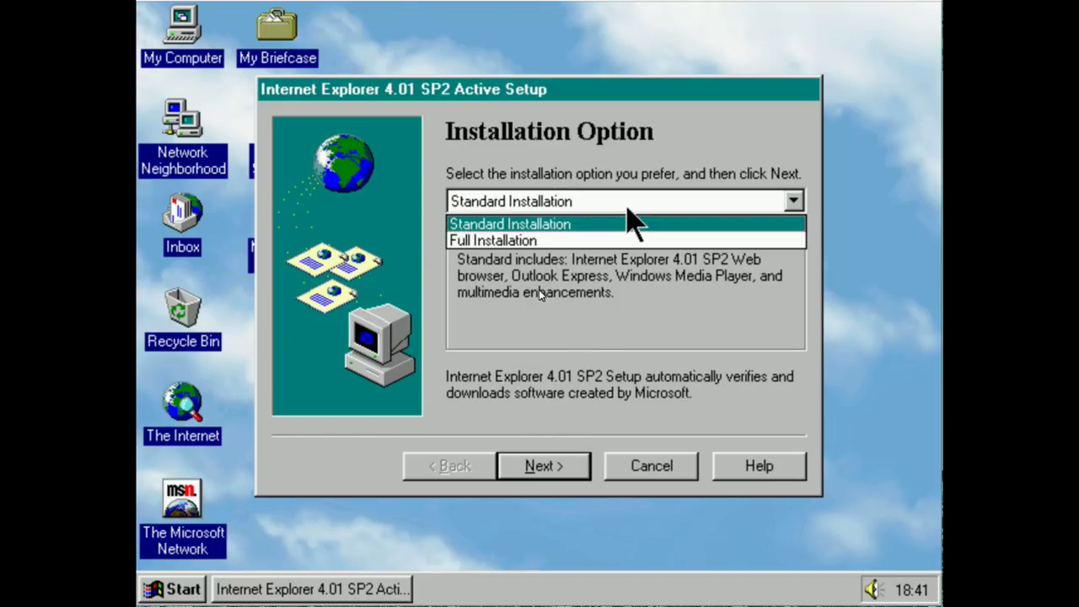
click(632, 245)
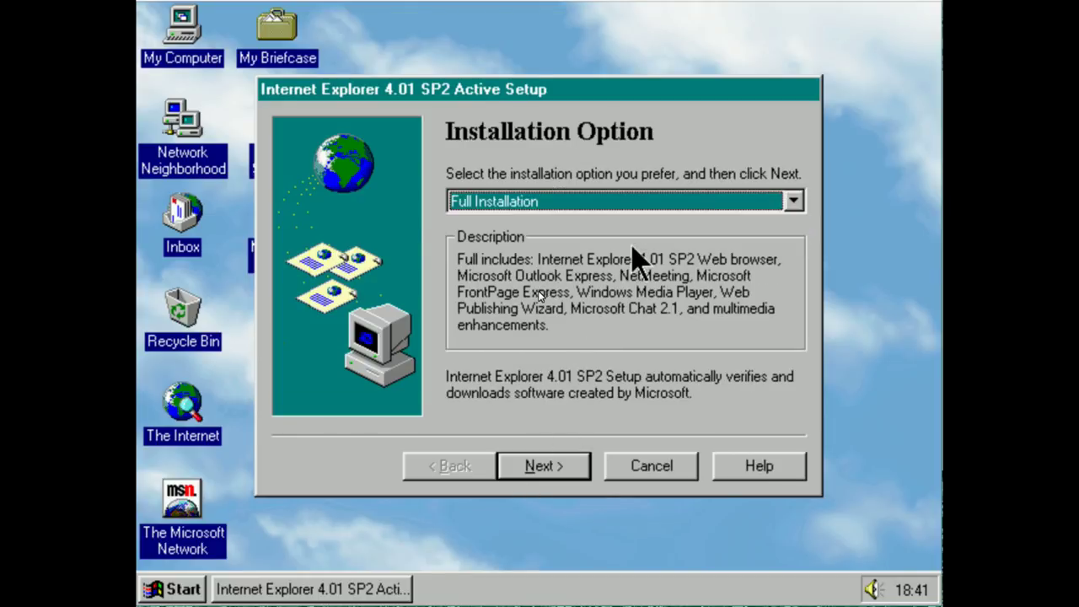
click(582, 474)
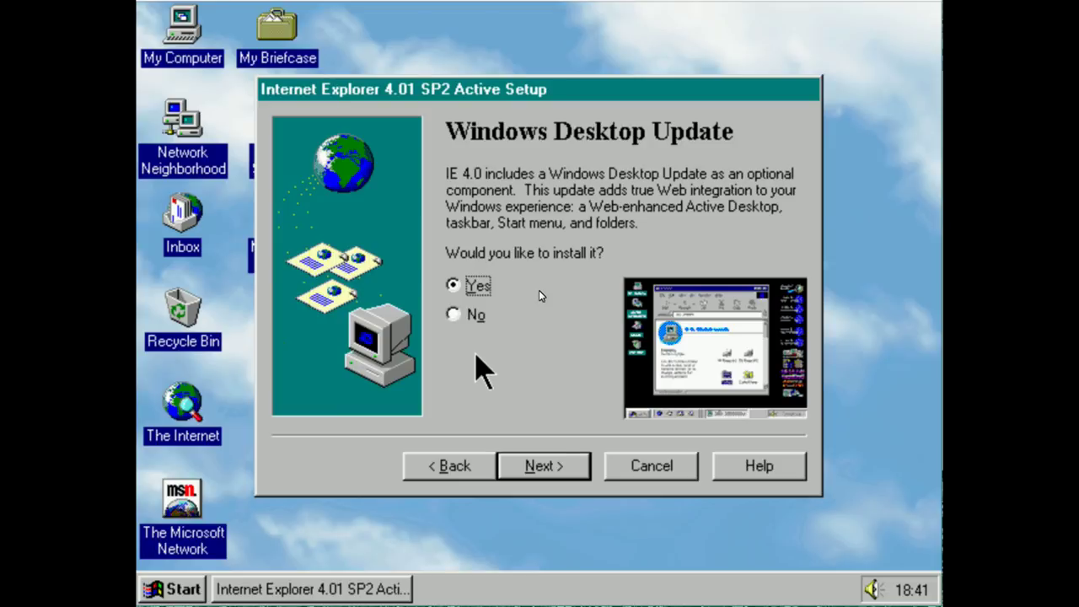
click(541, 482)
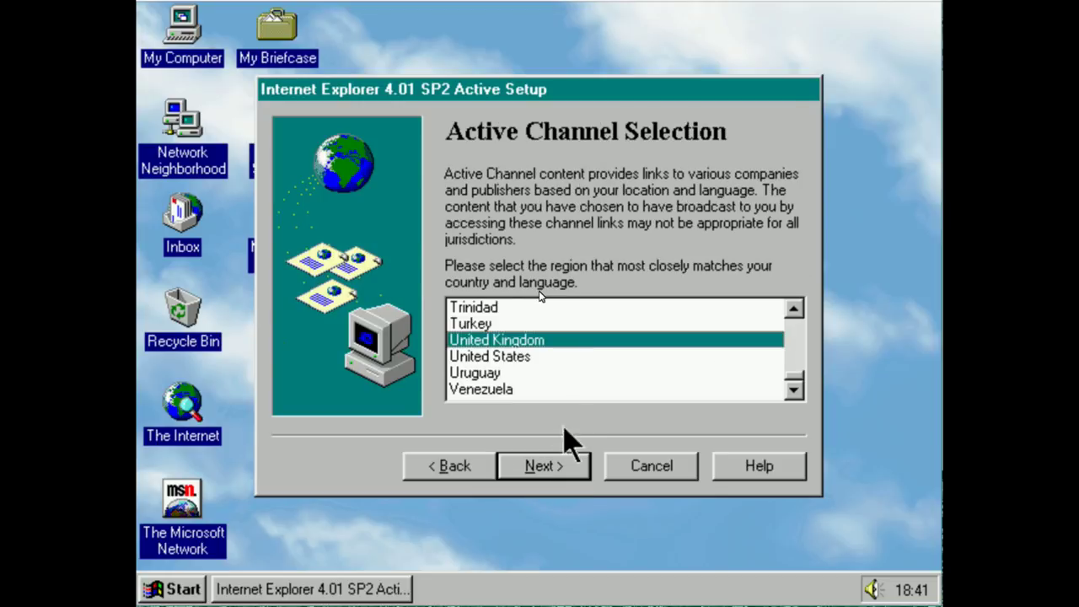
click(561, 474)
click(563, 479)
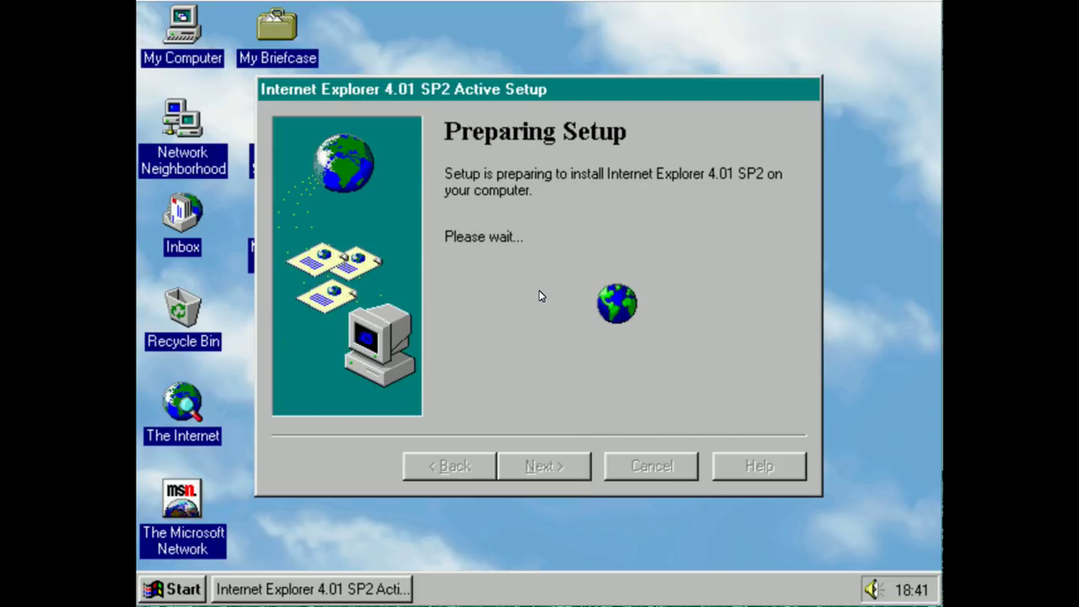
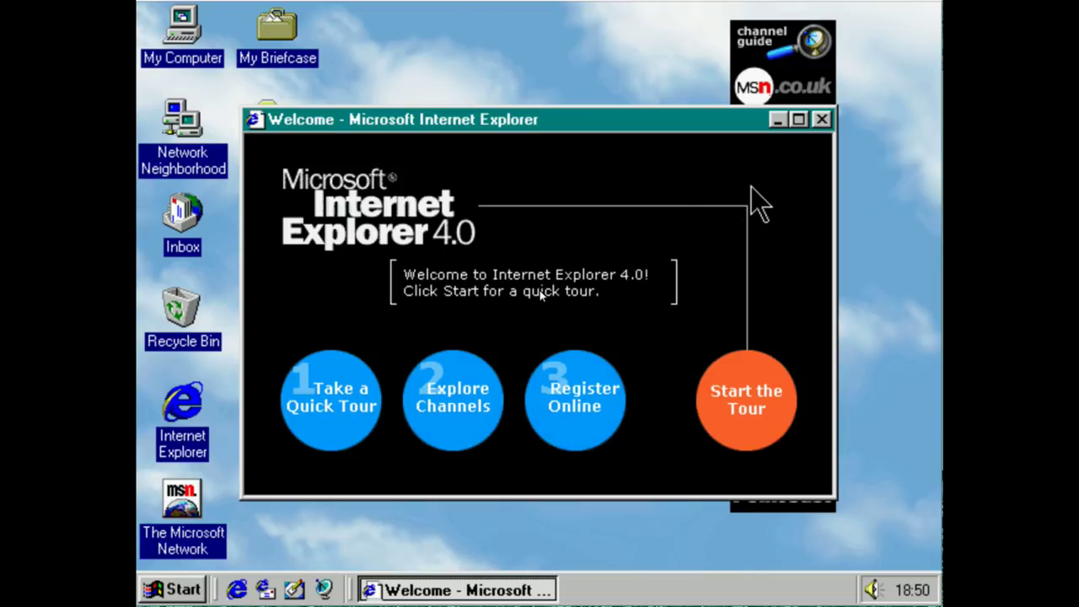
click(822, 119)
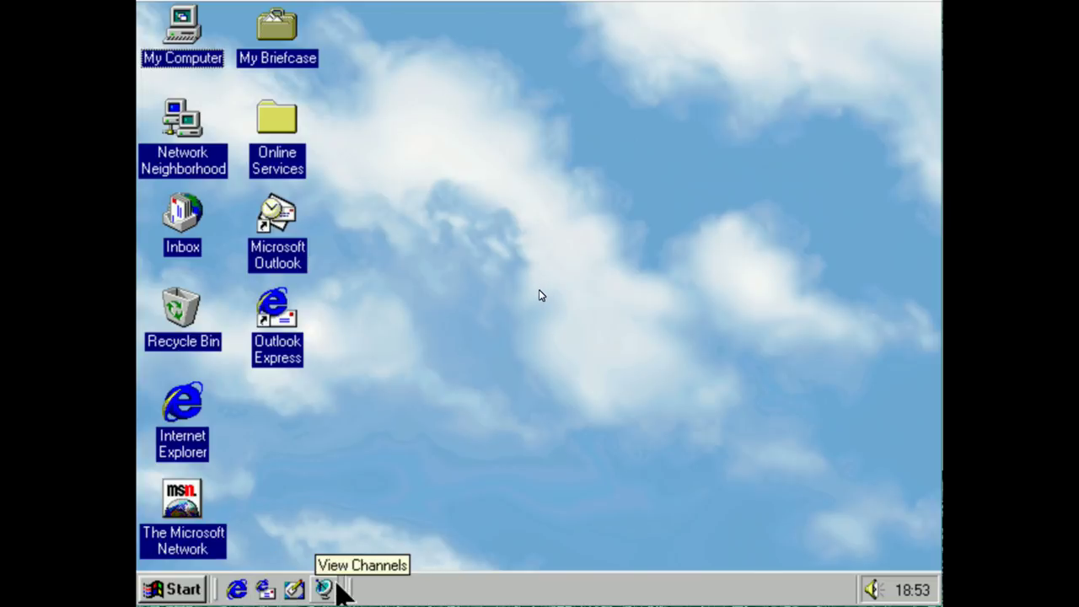
Look through the installed programs in the updated Start menu and the context options for Microsoft Binder
click(183, 589)
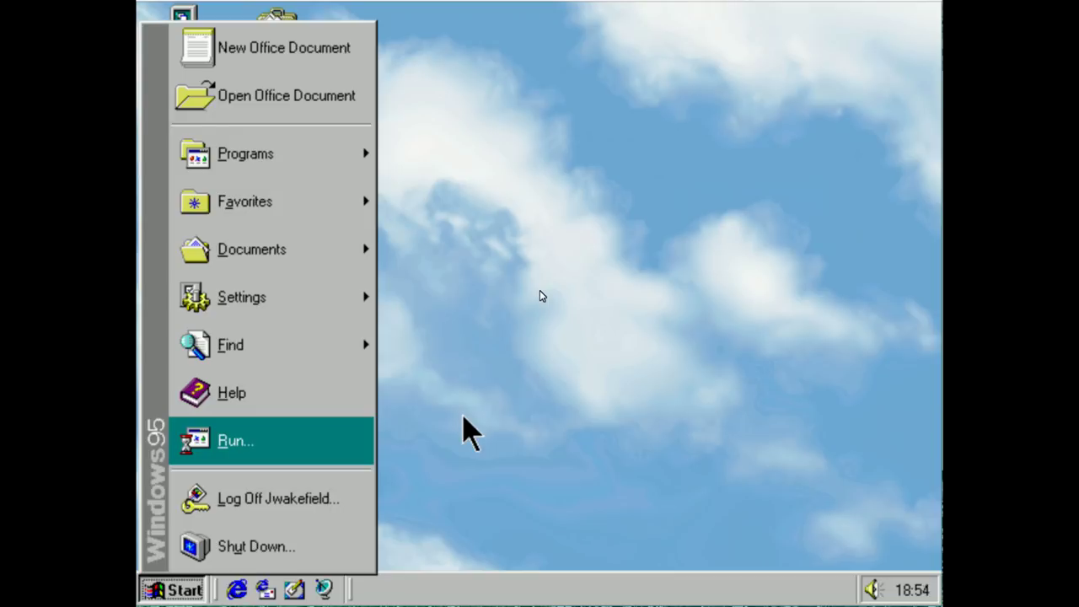
mouse_move(367, 180)
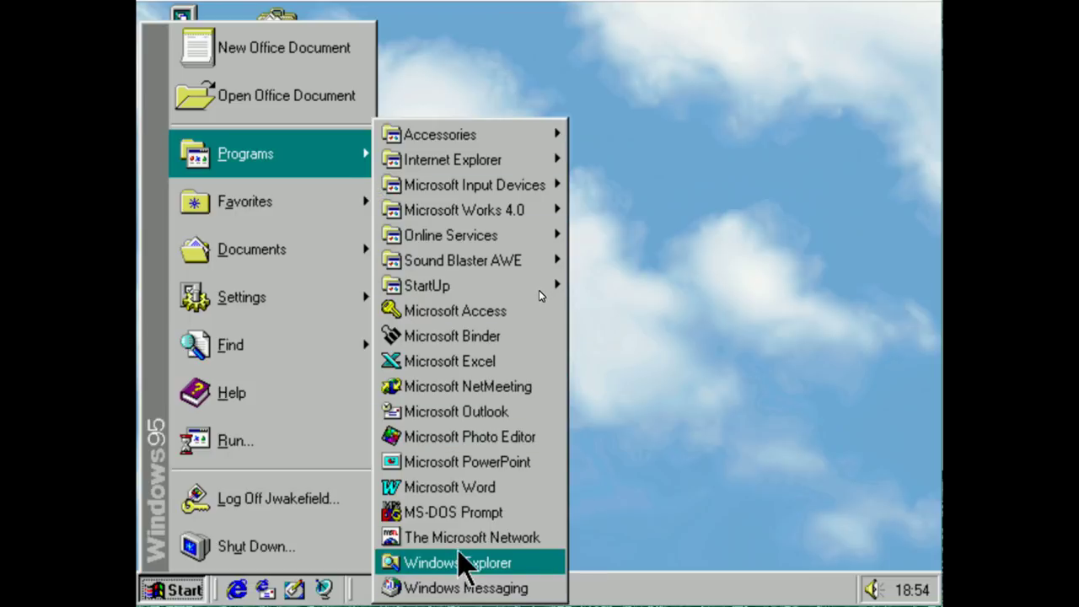
mouse_move(462, 563)
mouse_down()
mouse_move(451, 592)
mouse_move(451, 506)
mouse_move(451, 538)
mouse_move(393, 559)
mouse_move(448, 582)
mouse_move(463, 574)
mouse_up()
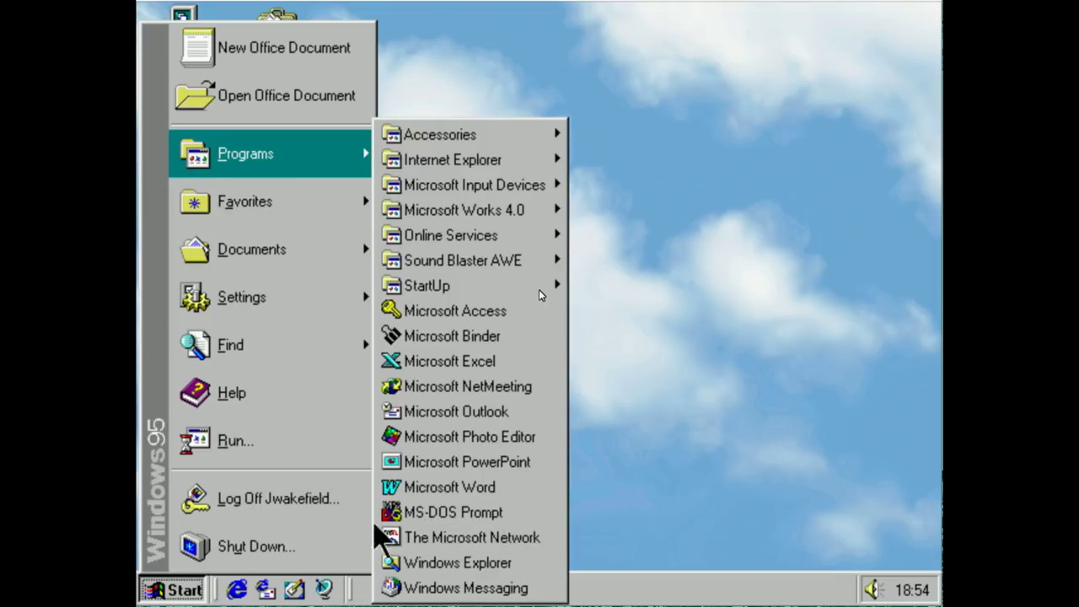
right_click(485, 337)
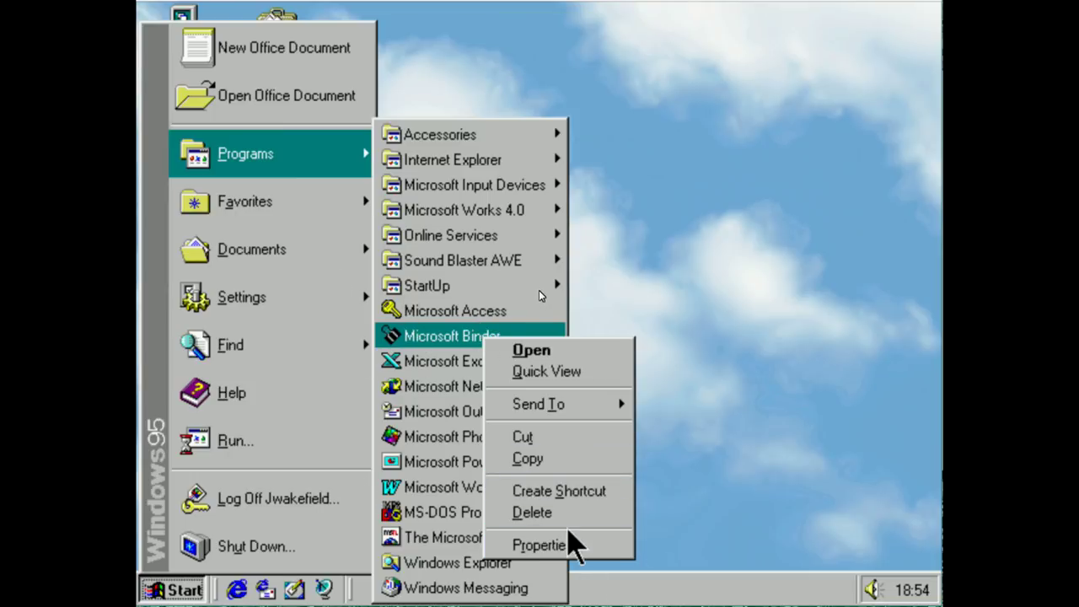
click(271, 138)
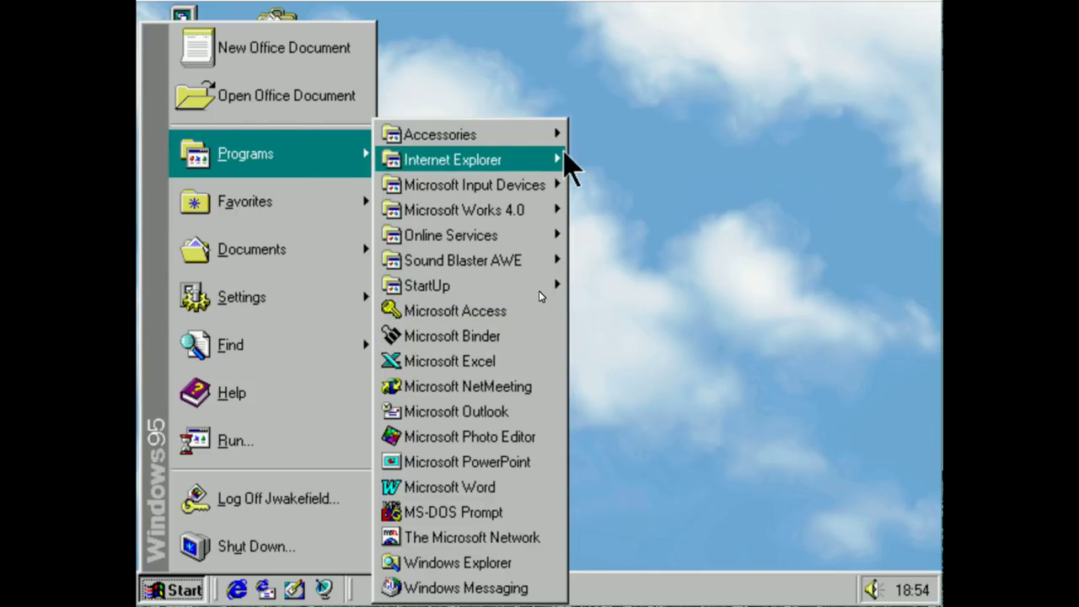
Open the My Documents folder and show its Links toolbar on a separate row below the address bar
mouse_move(291, 263)
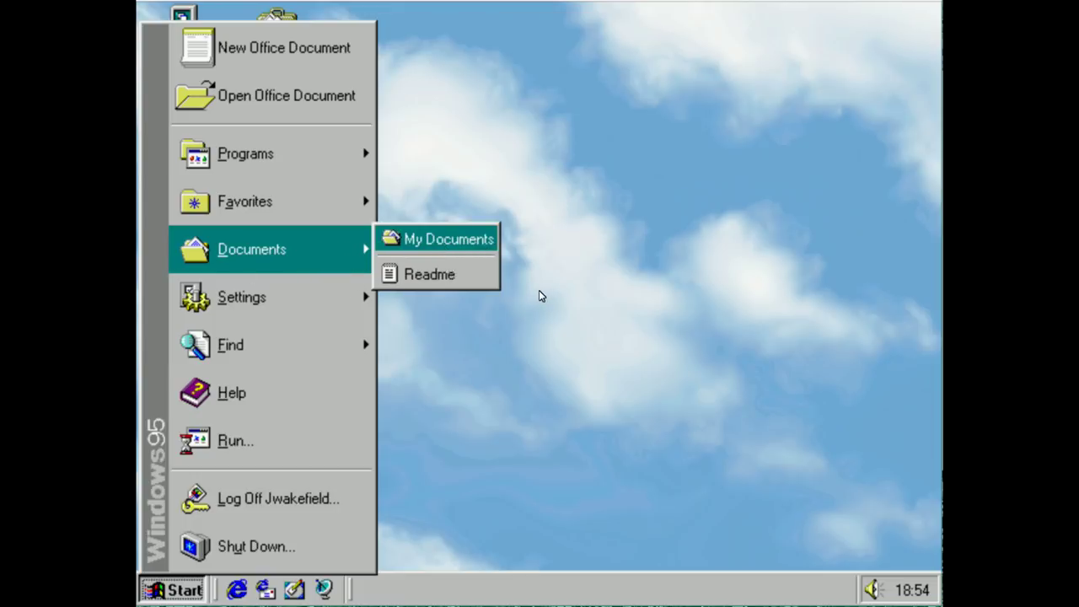
click(438, 245)
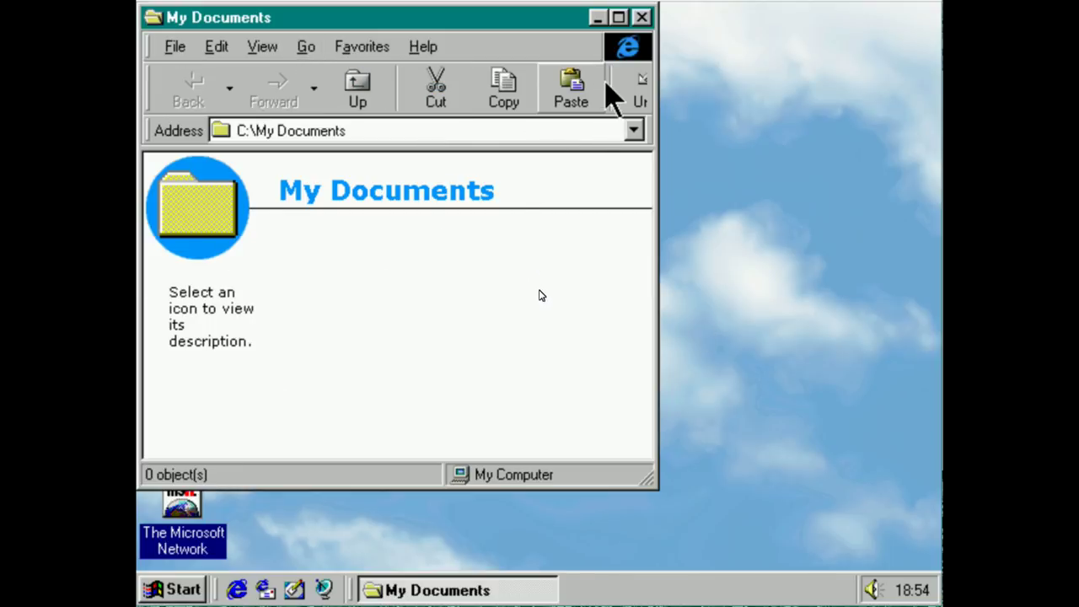
right_click(561, 111)
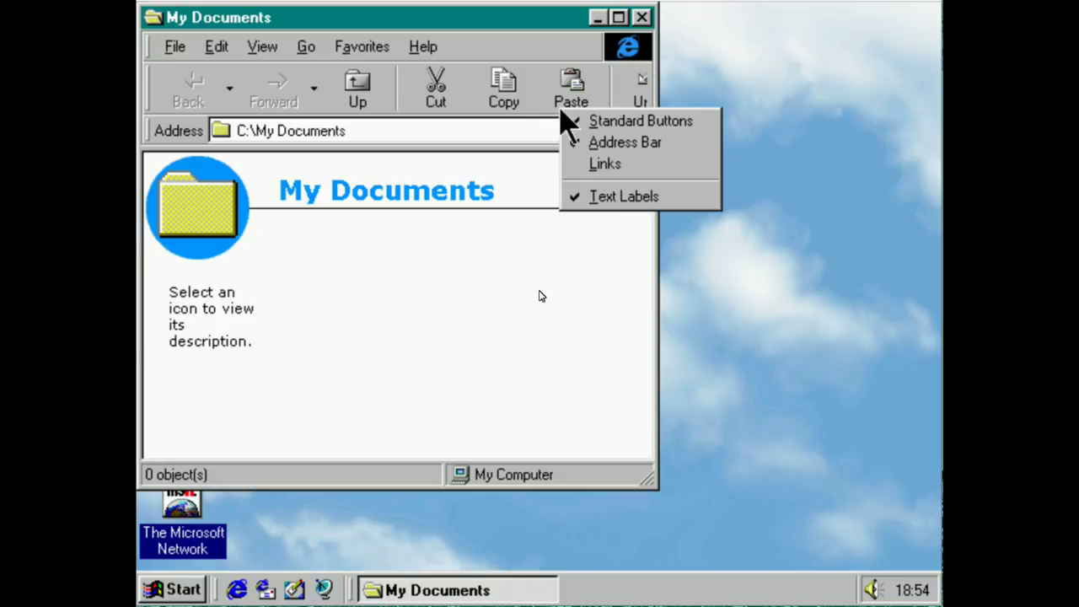
click(622, 165)
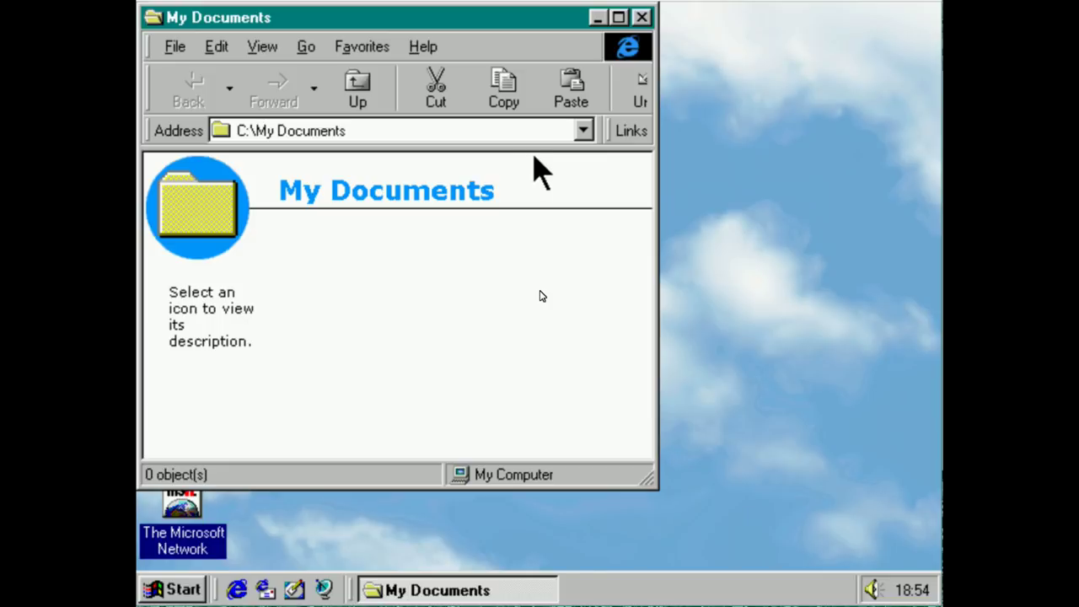
drag(537, 149, 537, 228)
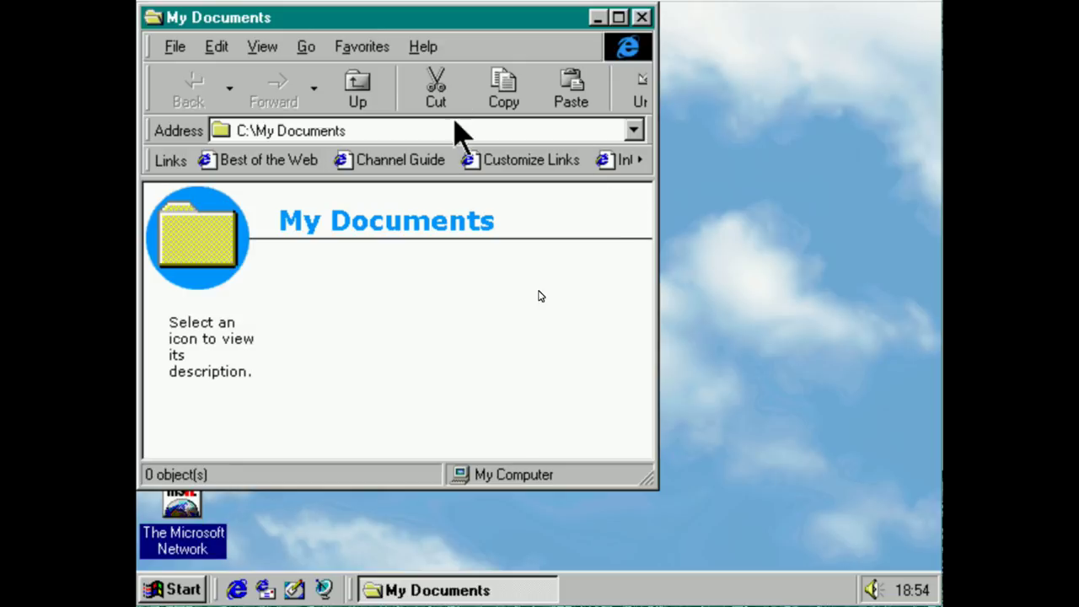
Examine the Software Updates, Channels and Links favorites, try opening one of the favorites, and cancel the Internet Connection Wizard
click(346, 47)
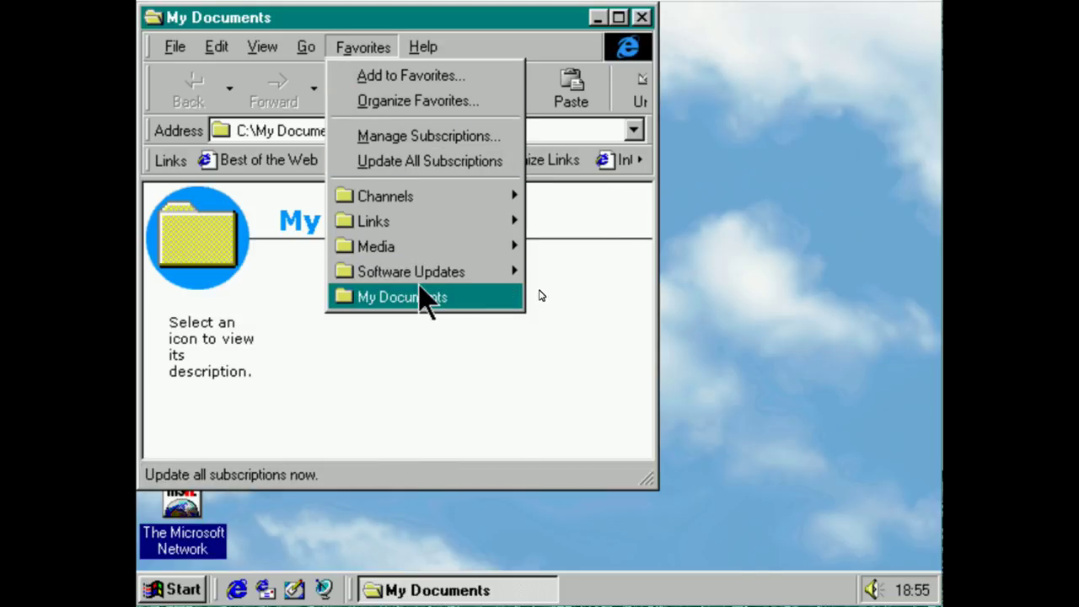
mouse_move(462, 279)
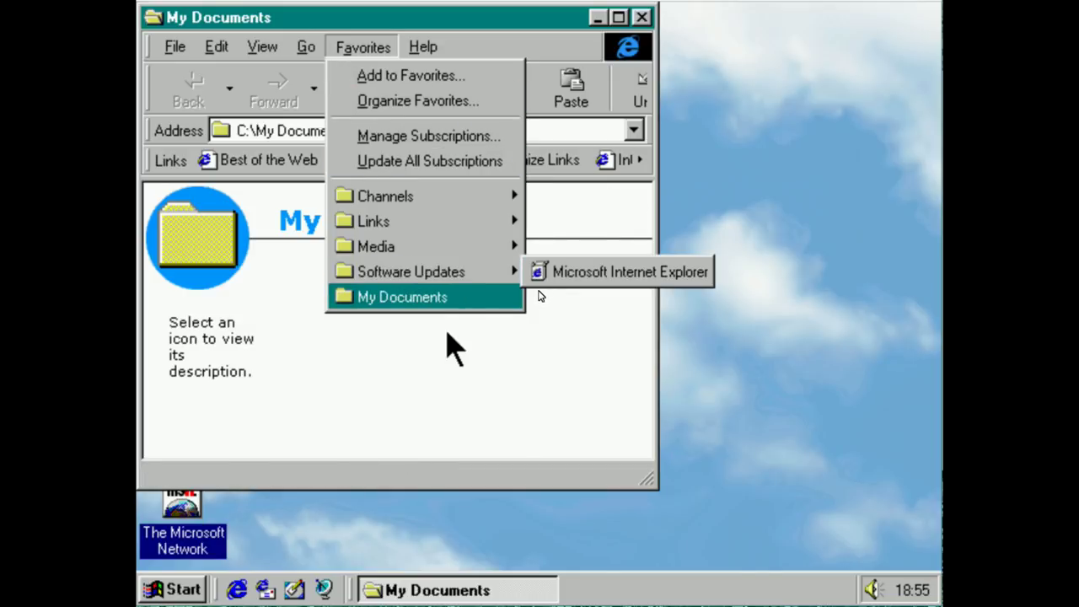
mouse_move(468, 194)
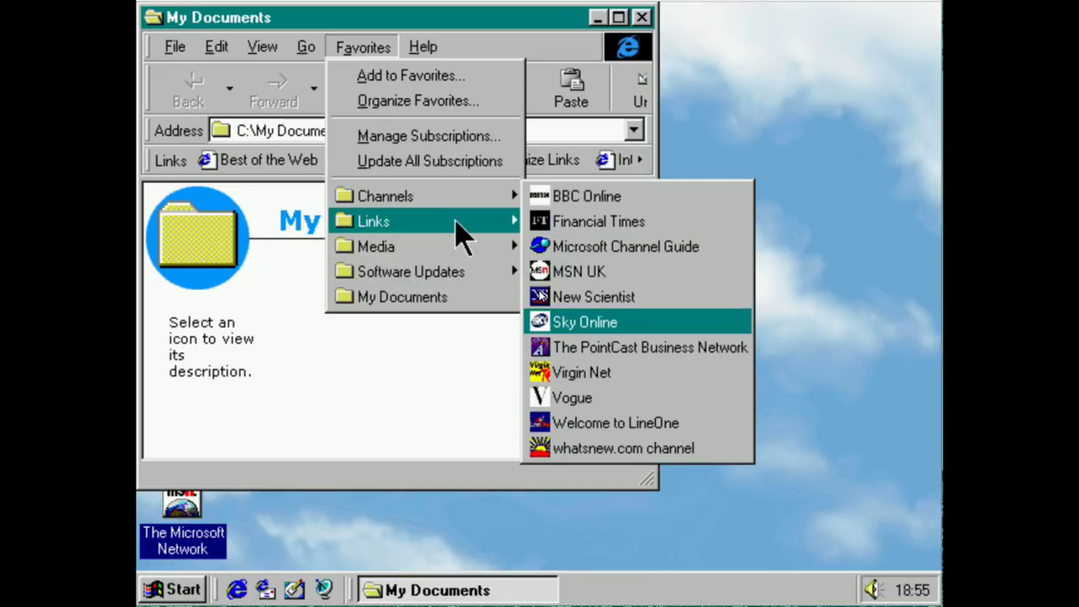
mouse_move(465, 239)
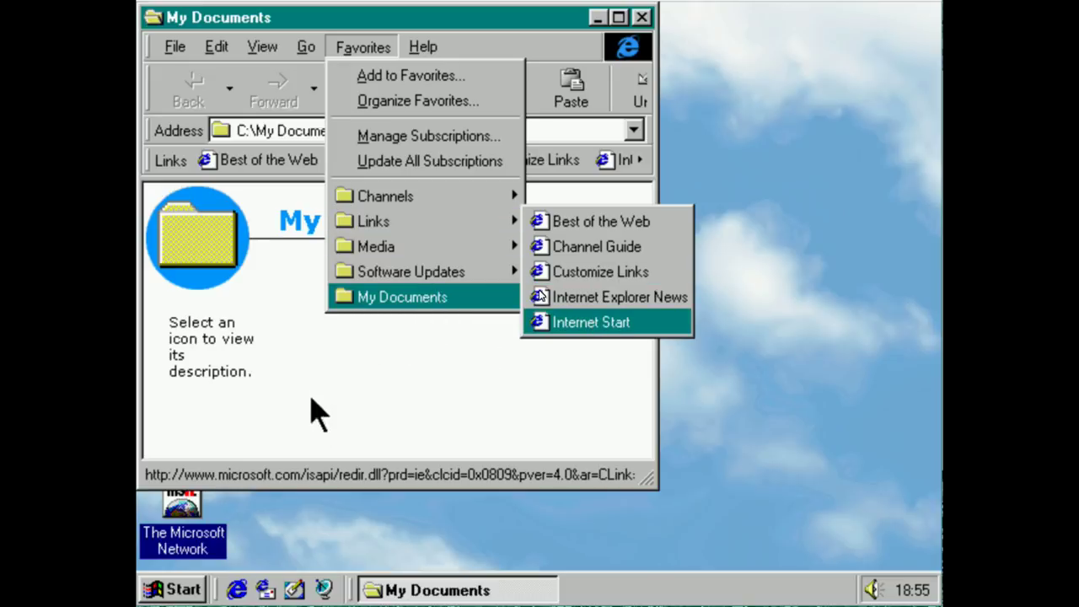
click(659, 274)
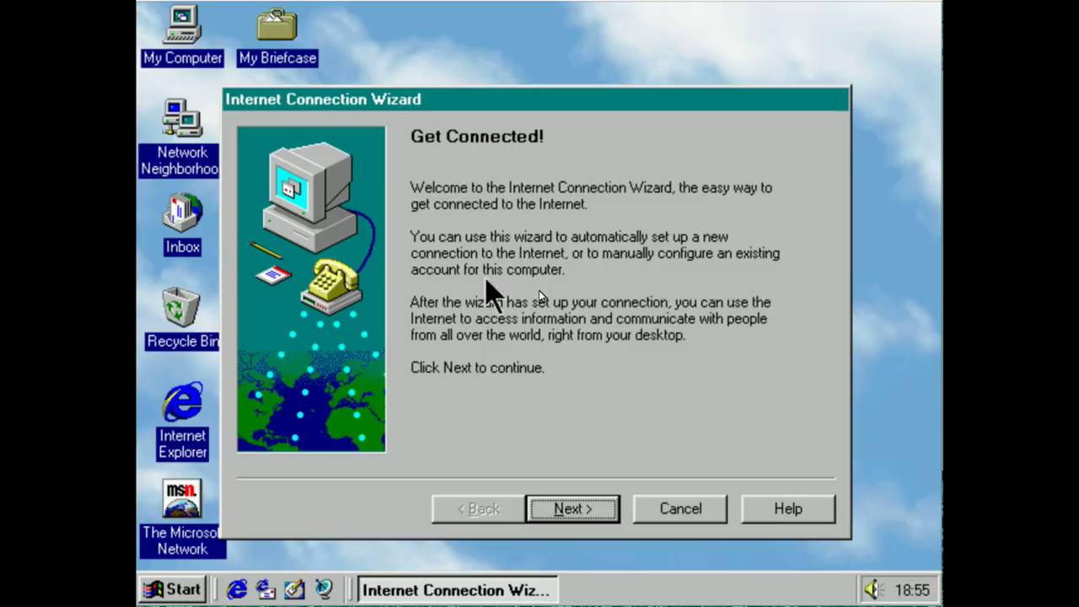
click(674, 509)
click(466, 378)
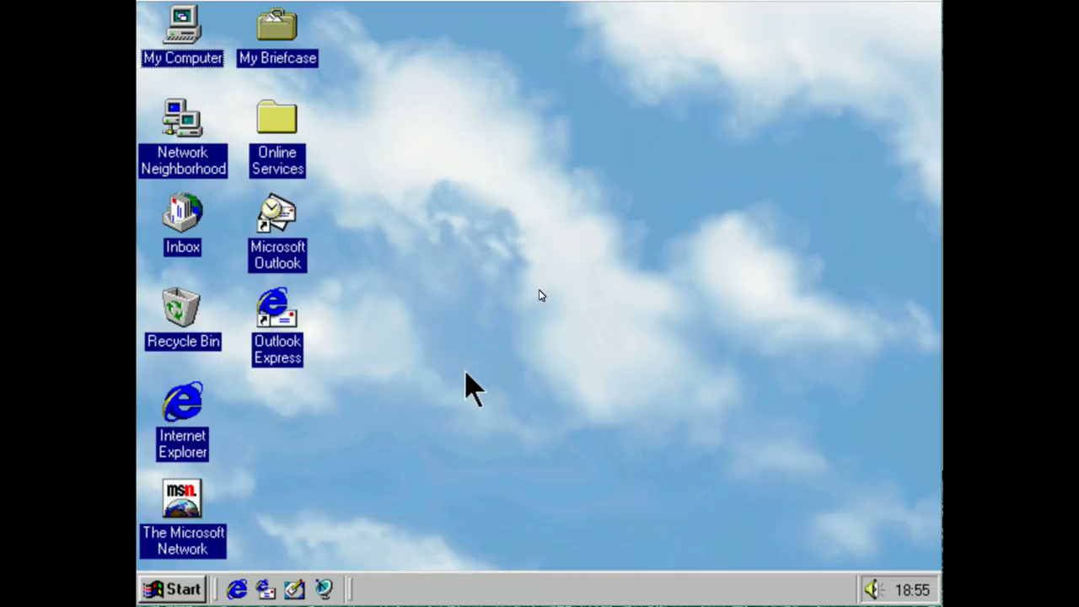
click(270, 216)
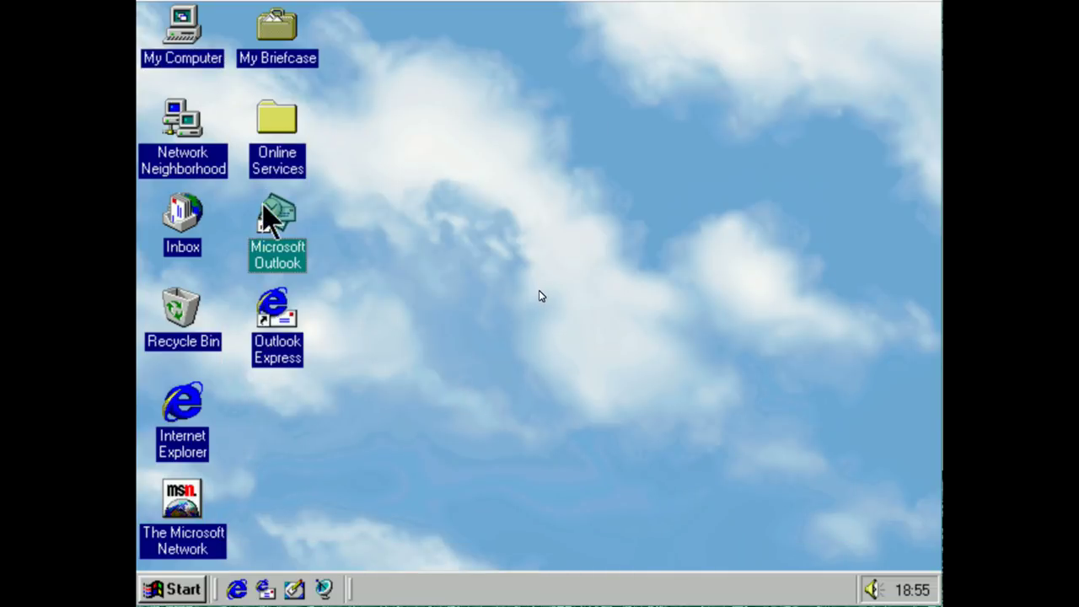
click(156, 414)
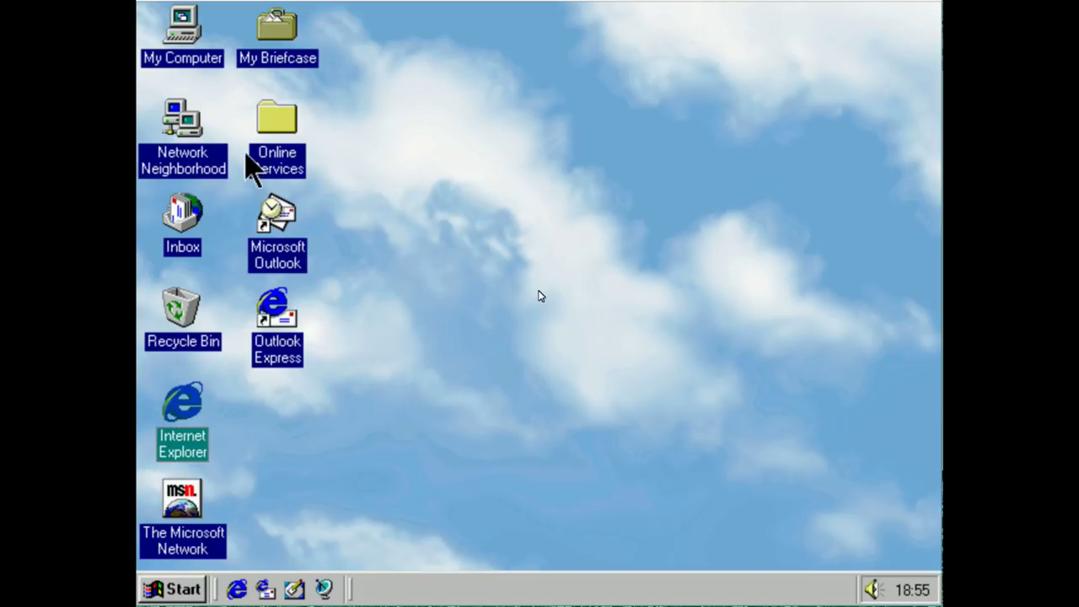
click(183, 589)
click(187, 593)
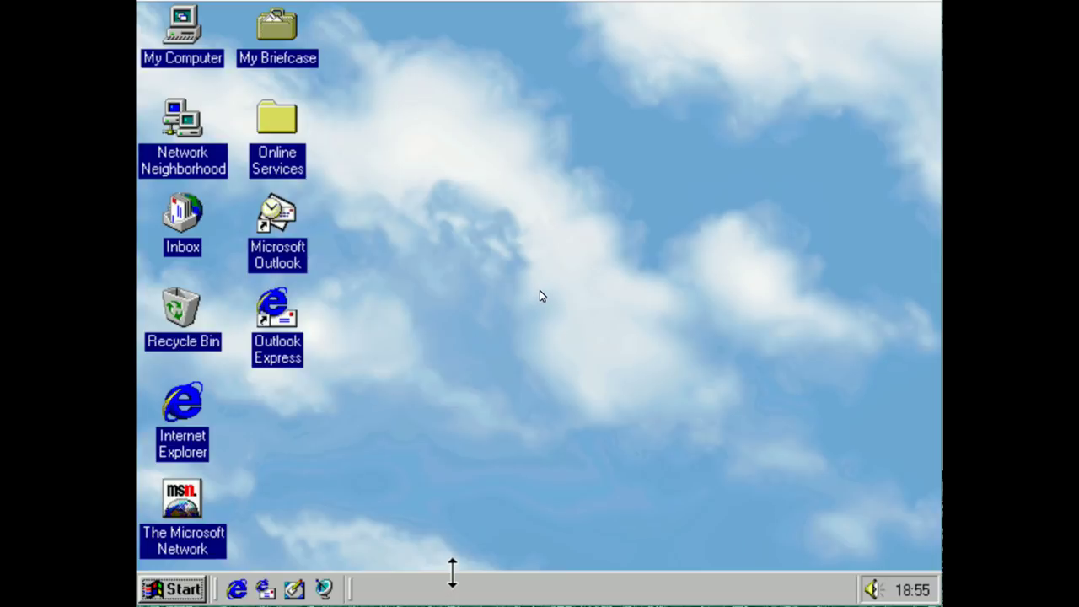
drag(450, 570, 487, 567)
Open My Computer from the desktop
double_click(200, 61)
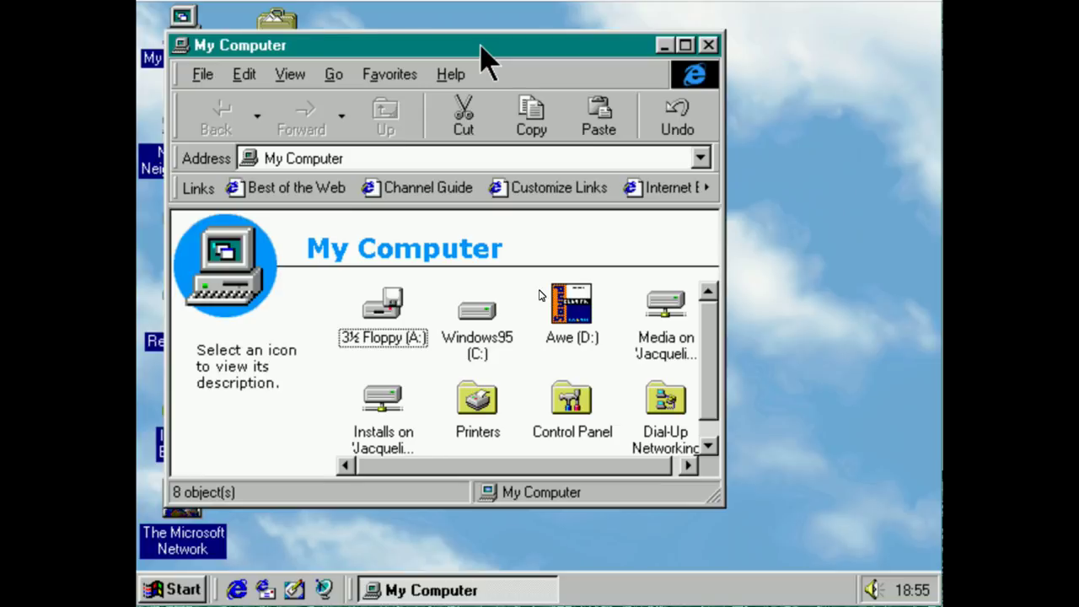
Reposition the My Computer window clear of the desktop icons and enlarge it until all its drives and folders fit
drag(489, 63, 561, 75)
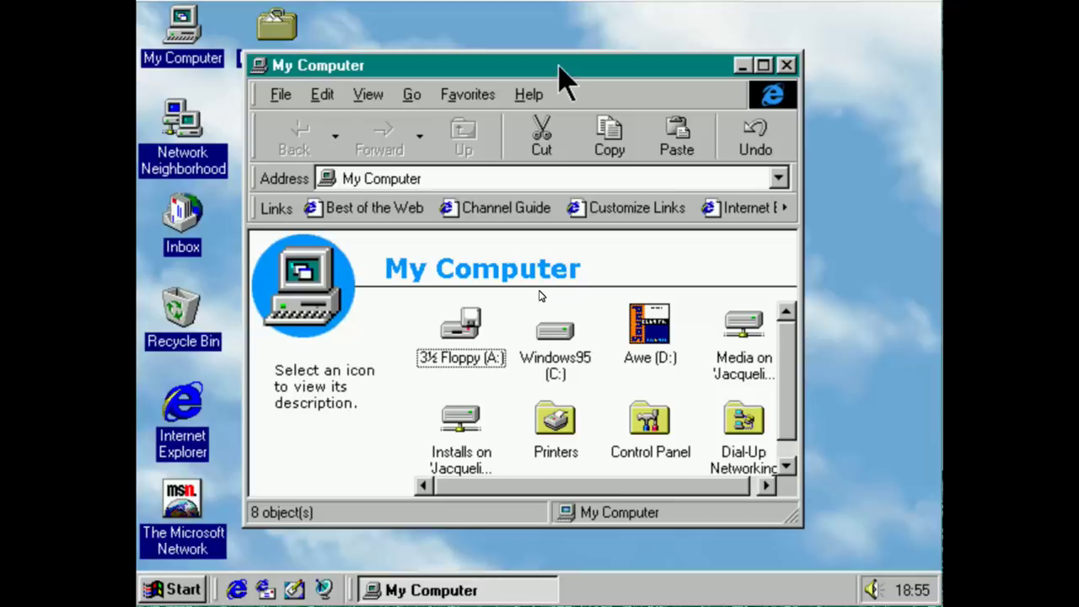
drag(794, 516, 843, 540)
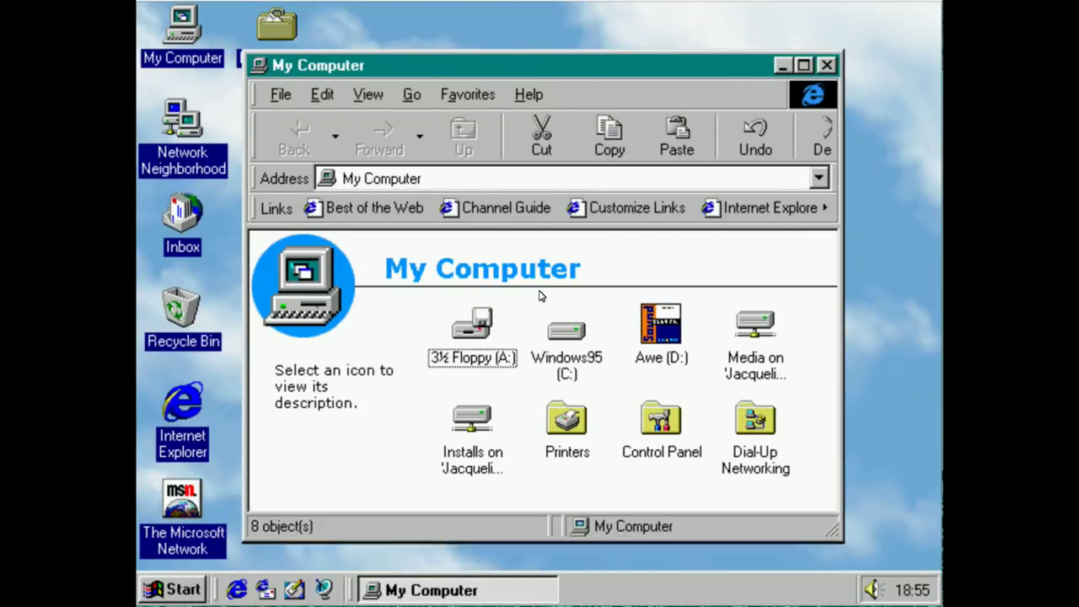
drag(448, 66, 449, 59)
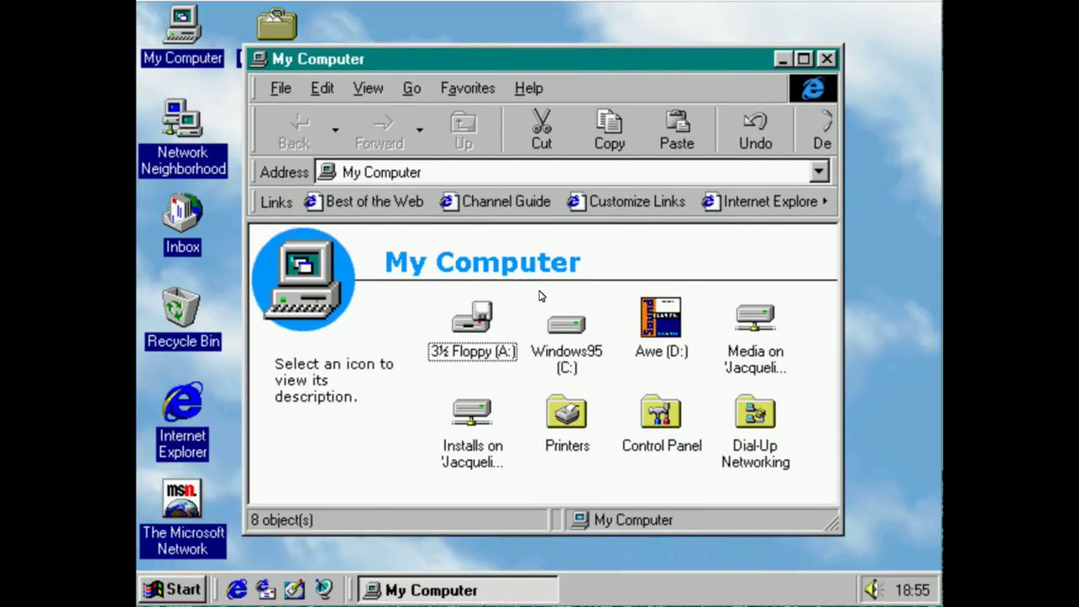
Minimize and restore the My Computer window twice from the taskbar
click(489, 592)
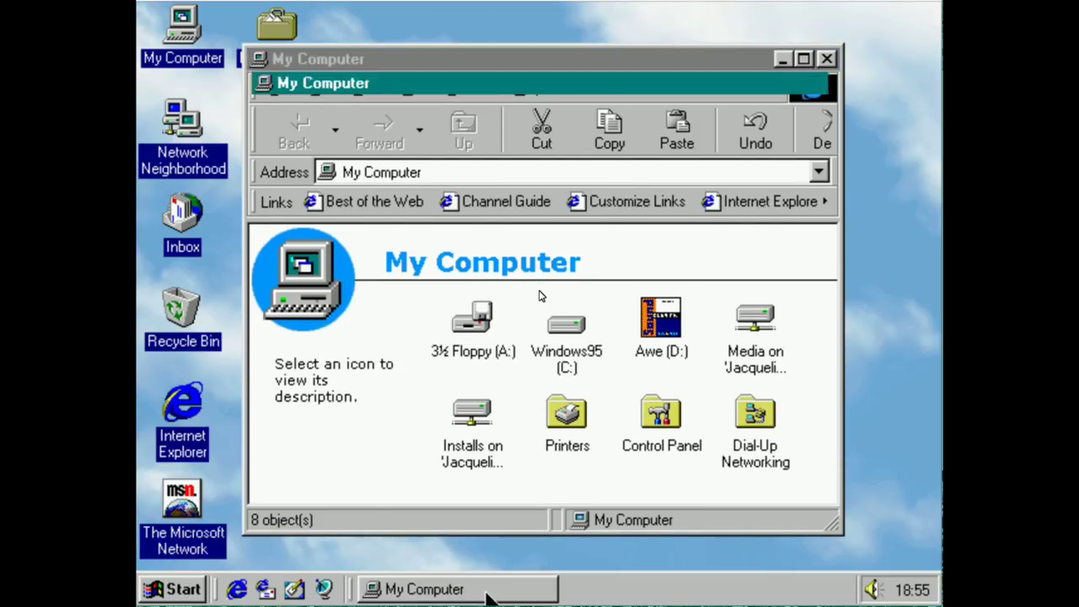
click(489, 590)
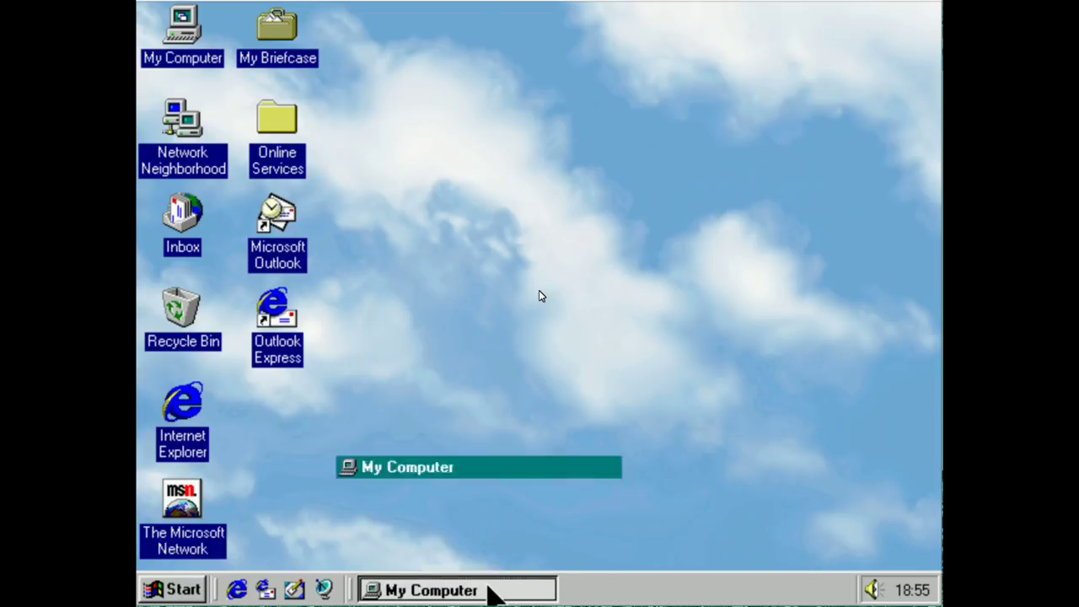
click(489, 590)
click(489, 591)
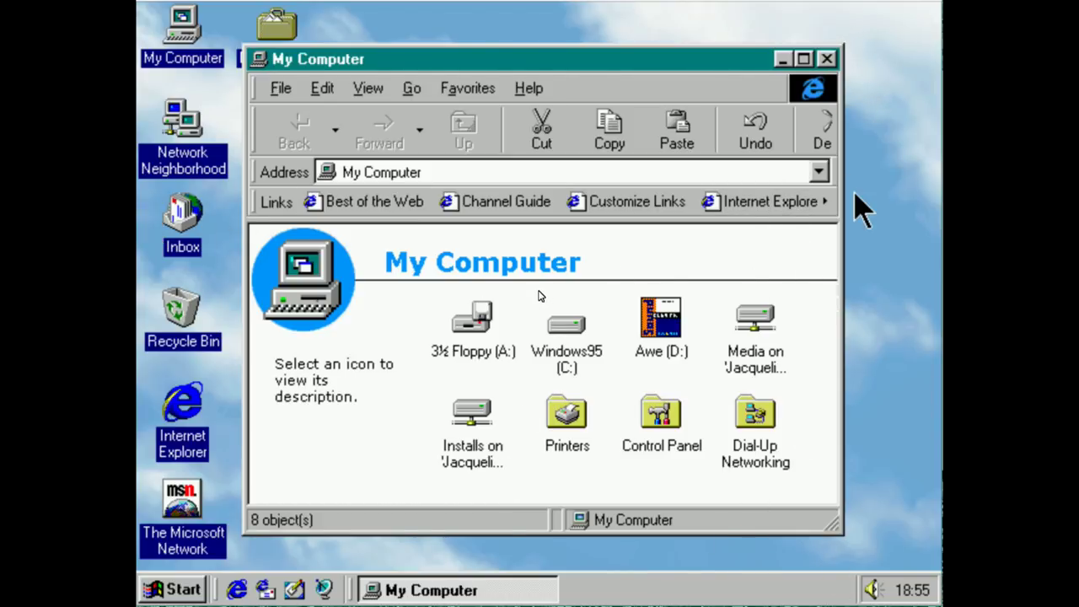
Look through the links on My Computer's Links toolbar, from Best of the Web to Internet Start
click(825, 201)
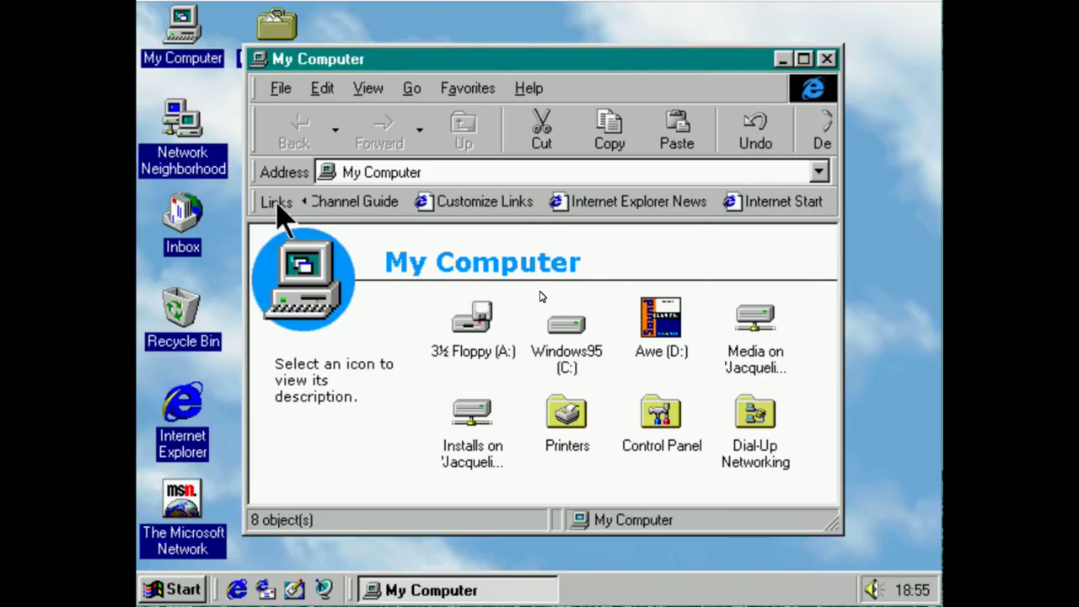
click(306, 204)
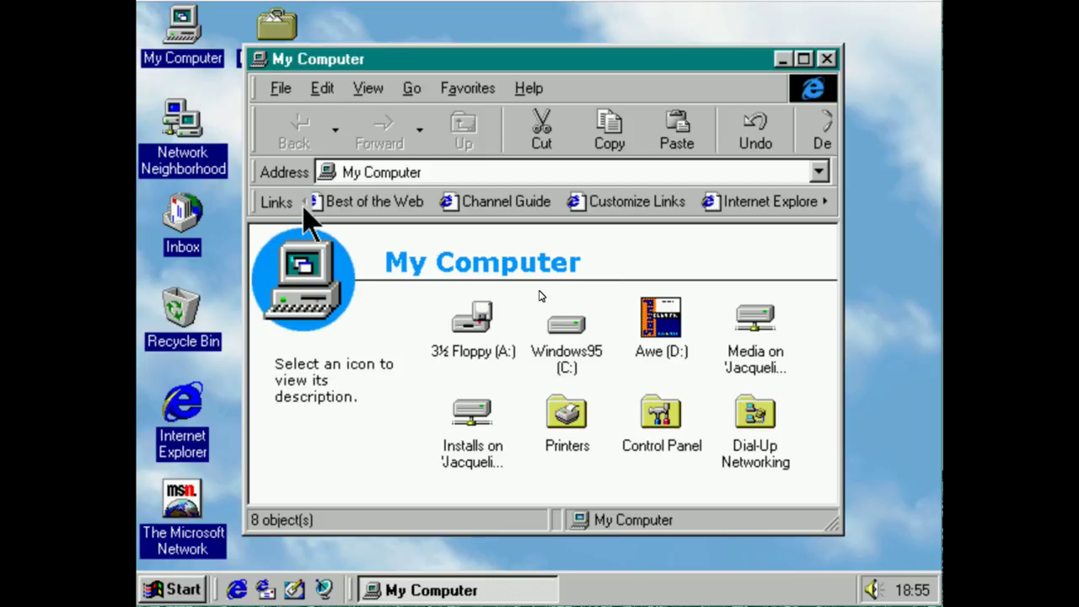
click(822, 211)
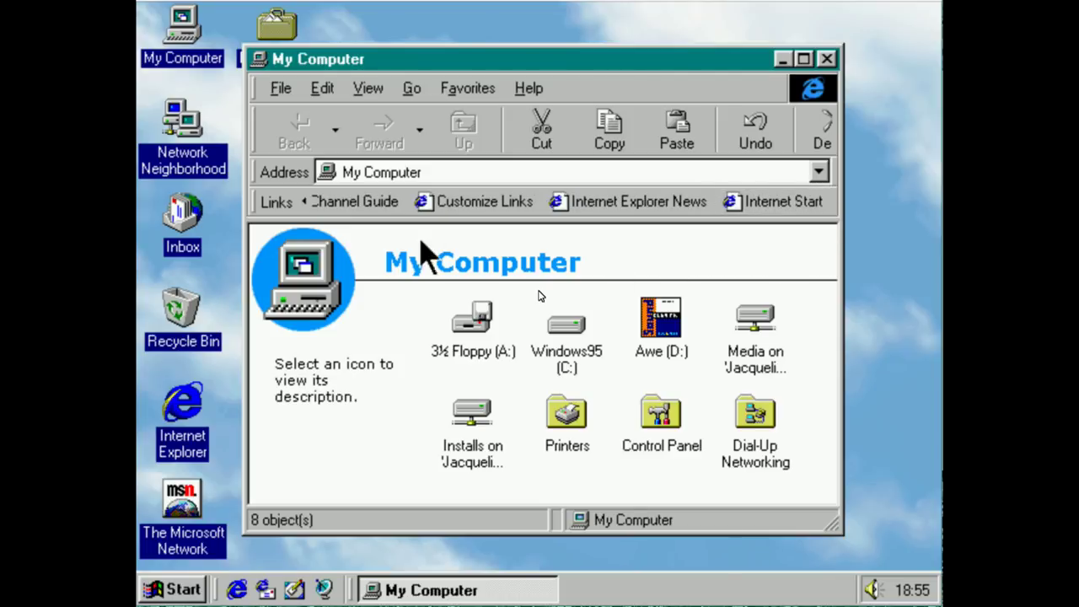
click(305, 202)
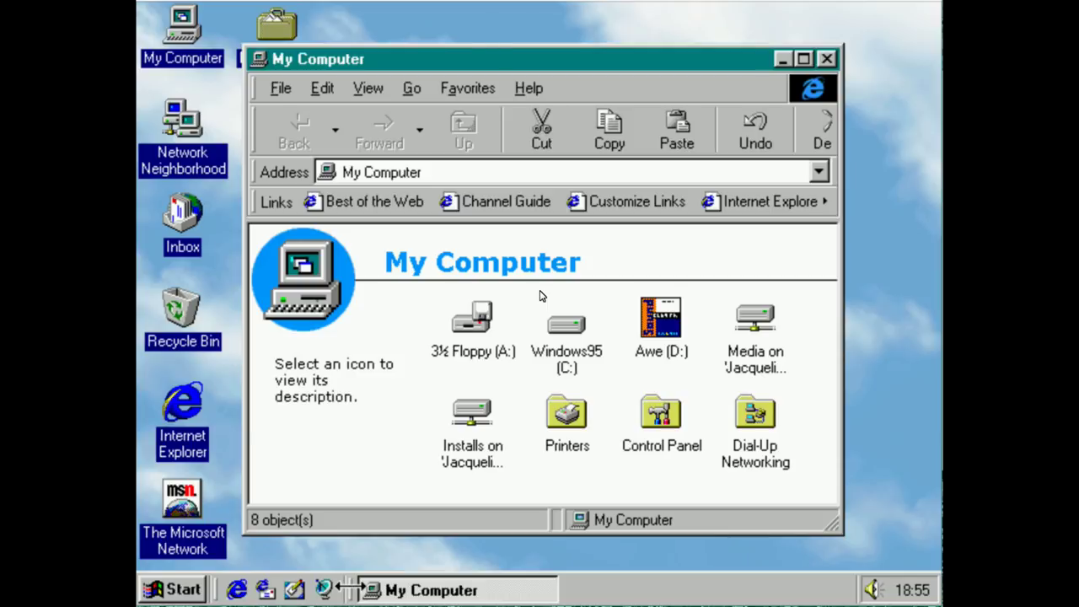
Look through the Accessories, Microsoft Input Devices and Microsoft Works 4.0 program groups in the Start menu
click(192, 590)
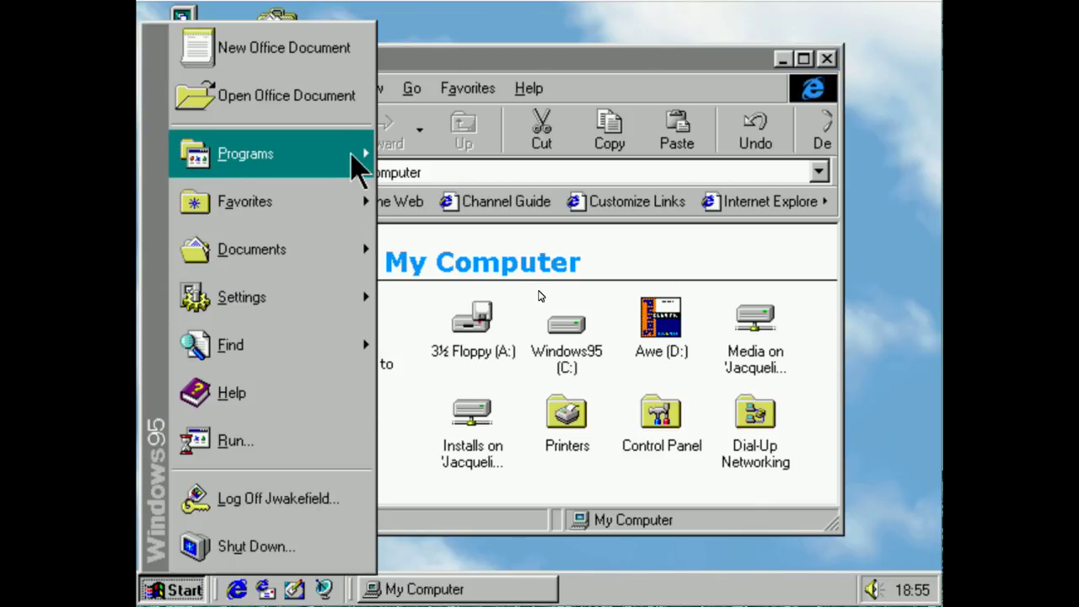
mouse_move(358, 168)
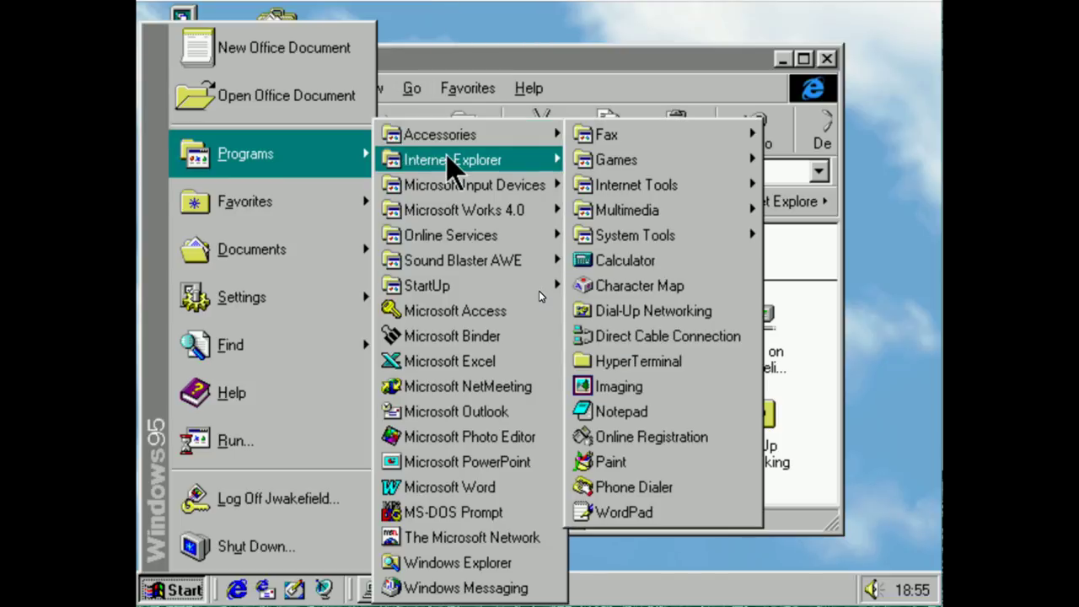
mouse_move(448, 158)
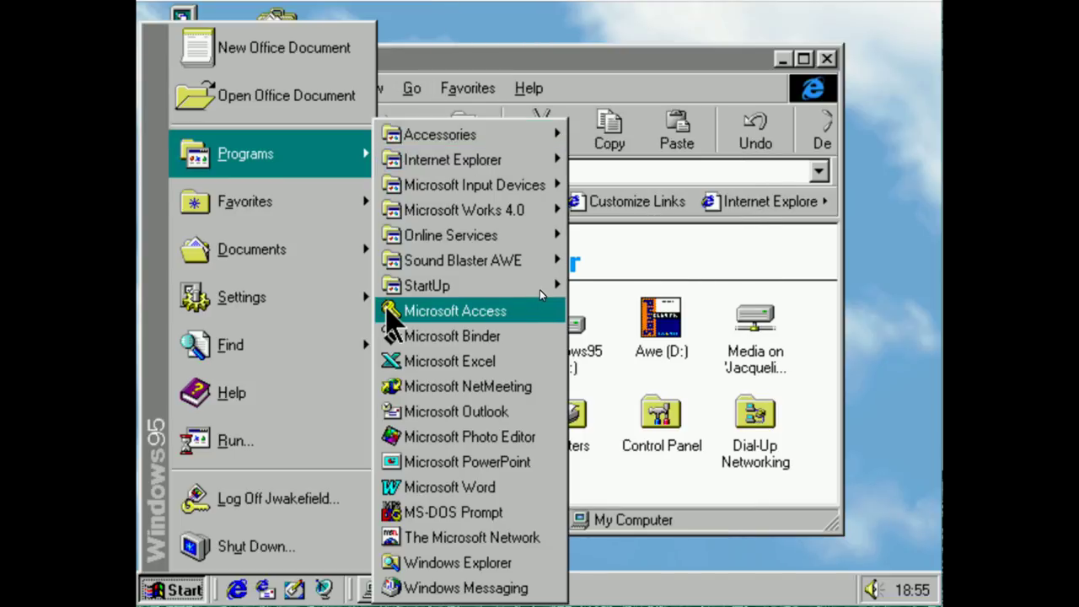
mouse_move(484, 131)
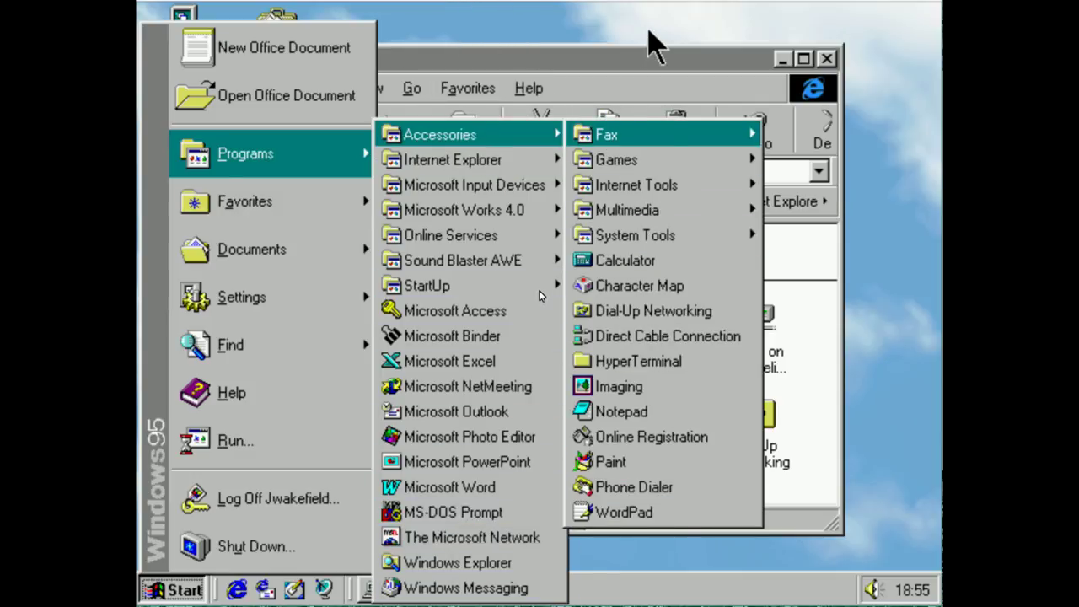
mouse_move(421, 238)
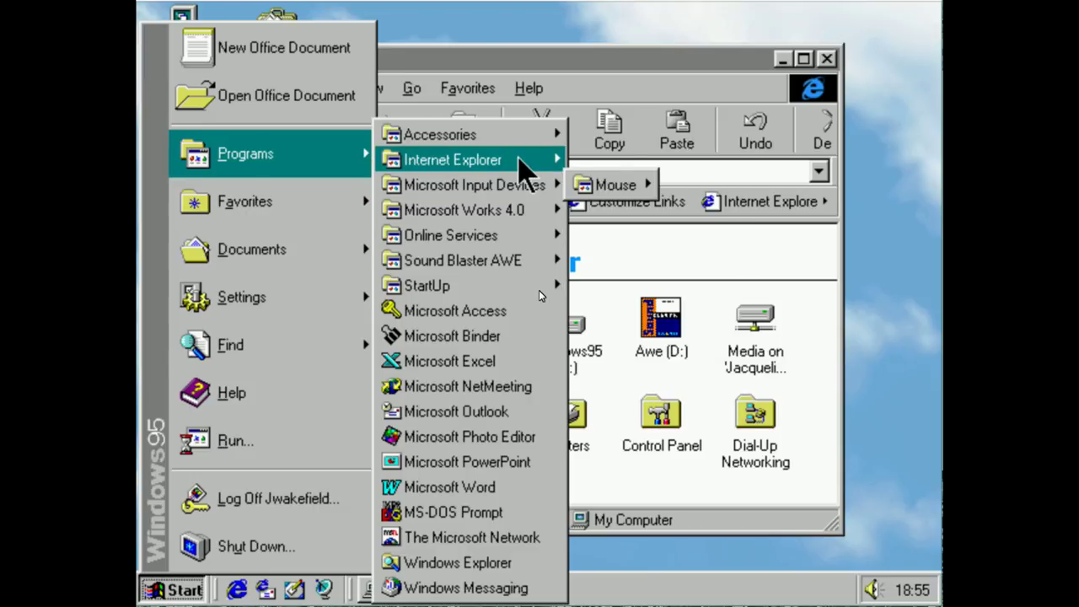
mouse_move(518, 161)
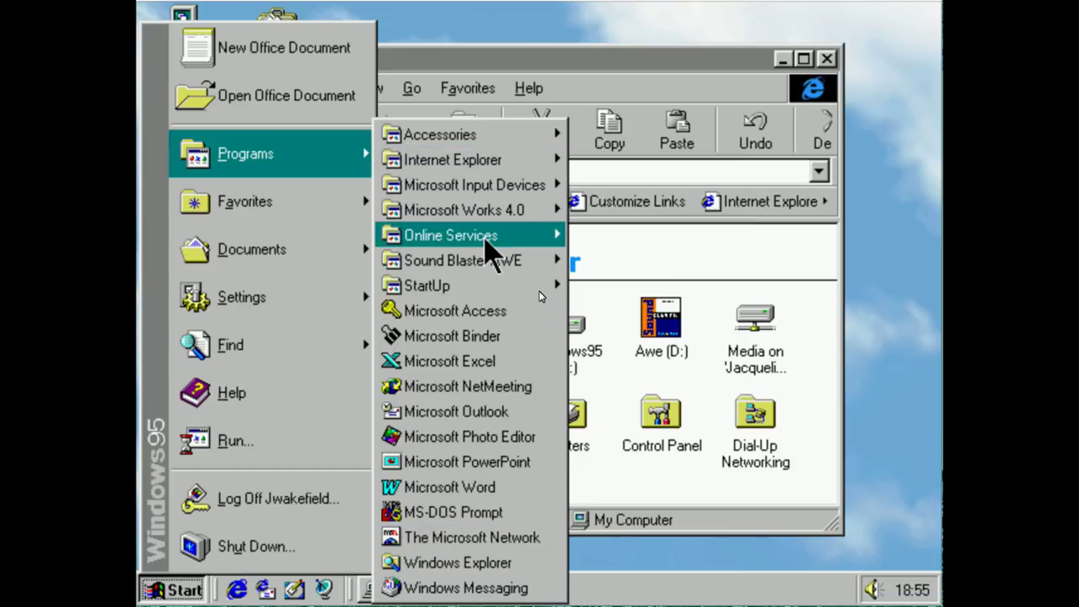
mouse_move(549, 217)
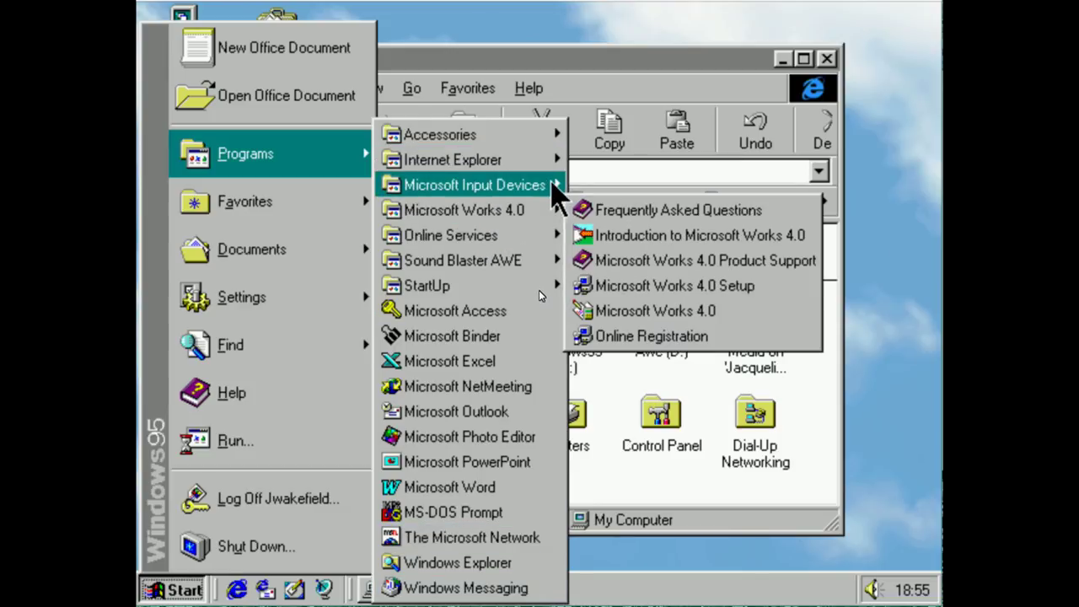
Open the Web Publishing Wizard from the Internet Explorer program group, view its welcome page and cancel it
mouse_move(558, 163)
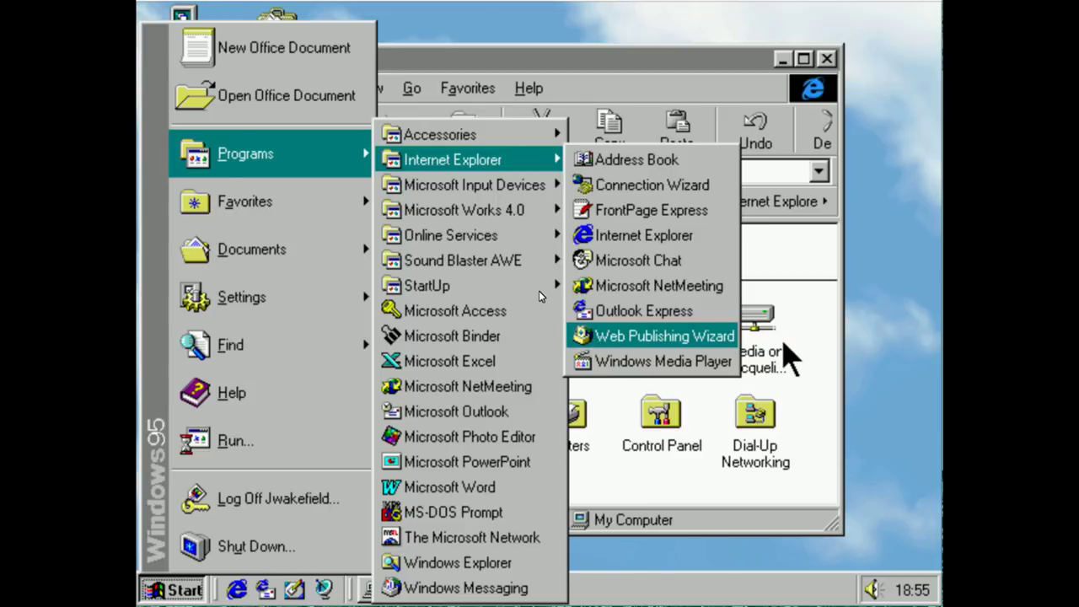
click(676, 336)
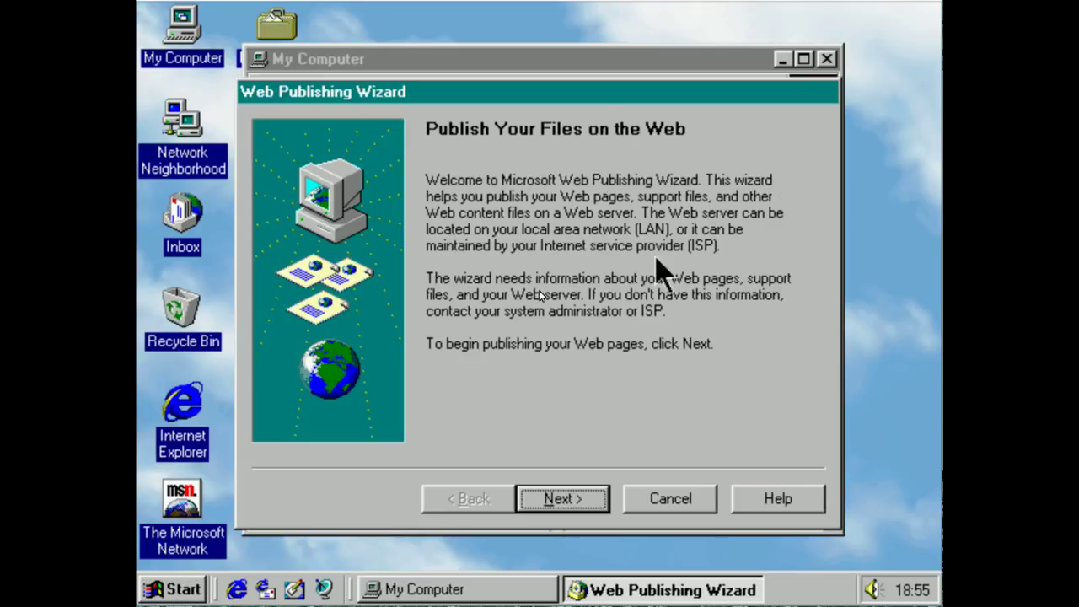
click(673, 499)
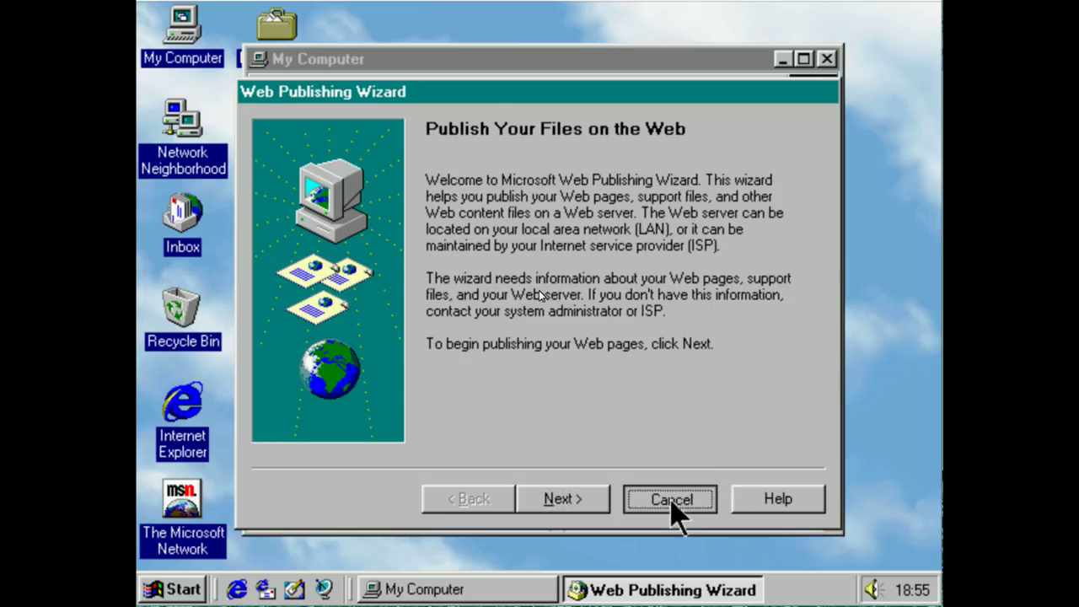
click(487, 356)
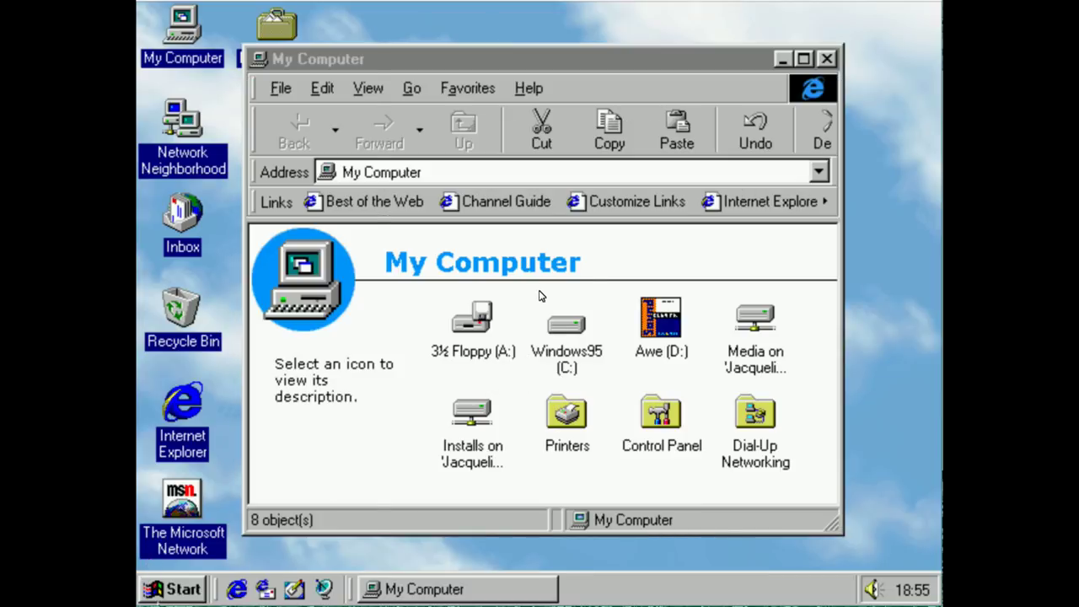
Launch Windows Media Player from the Internet Explorer program group and move its window up so all of it fits on screen
click(150, 589)
mouse_move(337, 128)
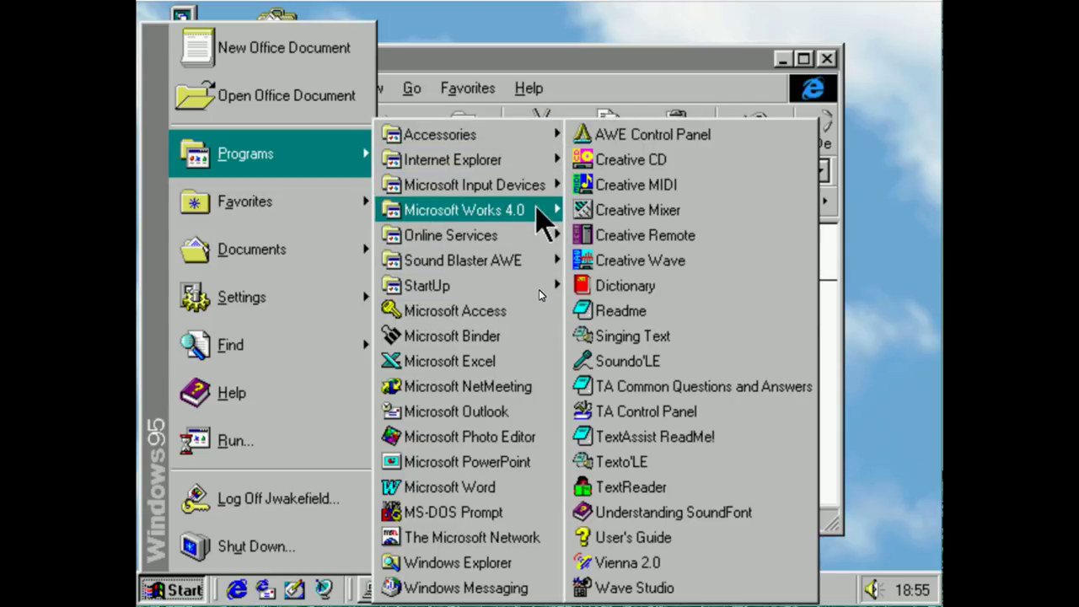
mouse_move(550, 187)
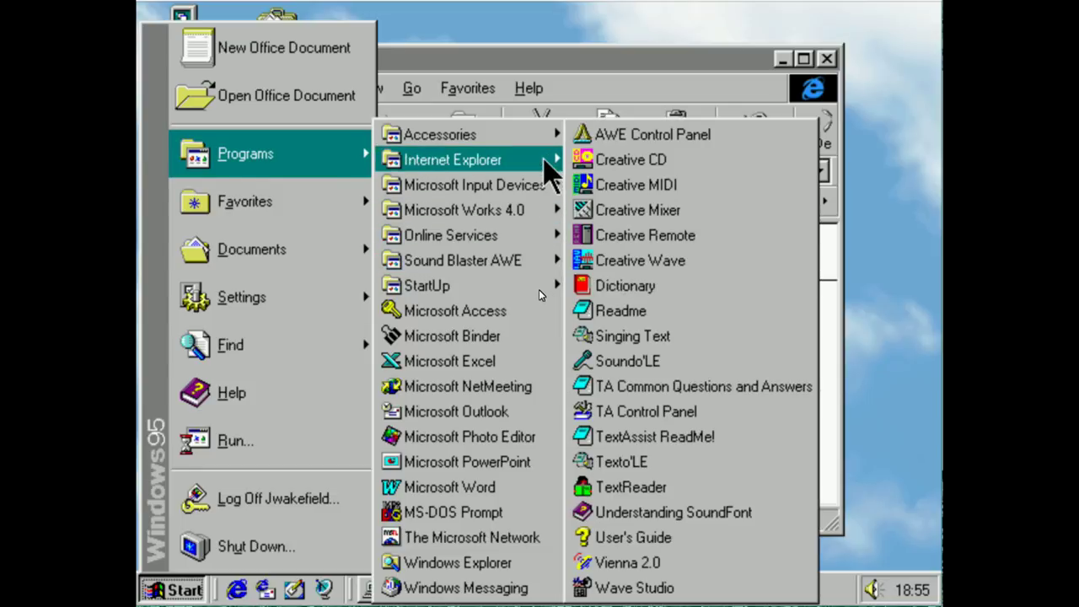
mouse_move(549, 169)
click(730, 362)
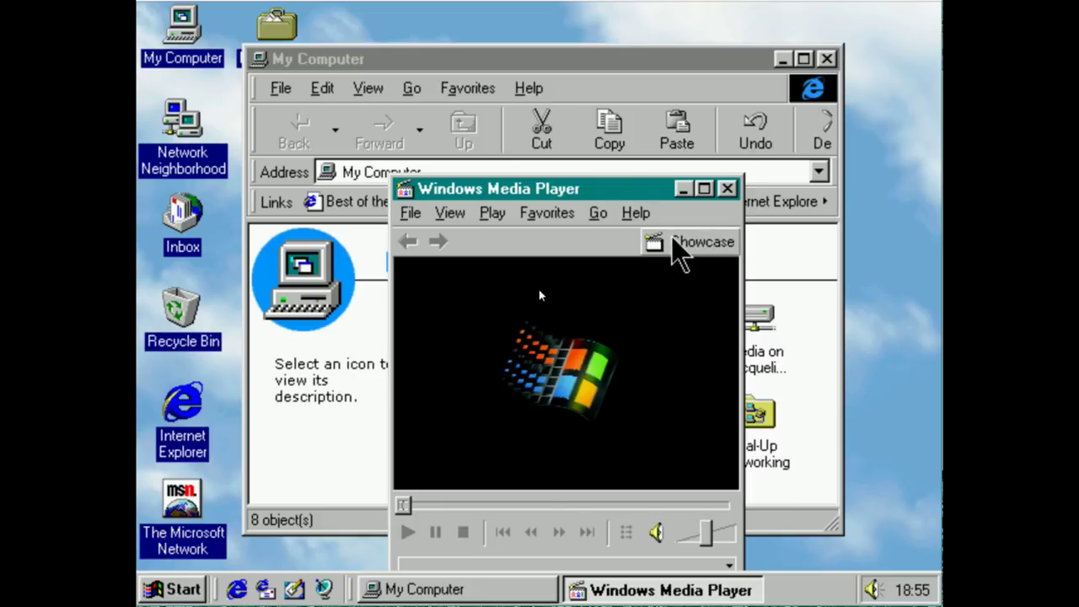
drag(574, 12, 568, 24)
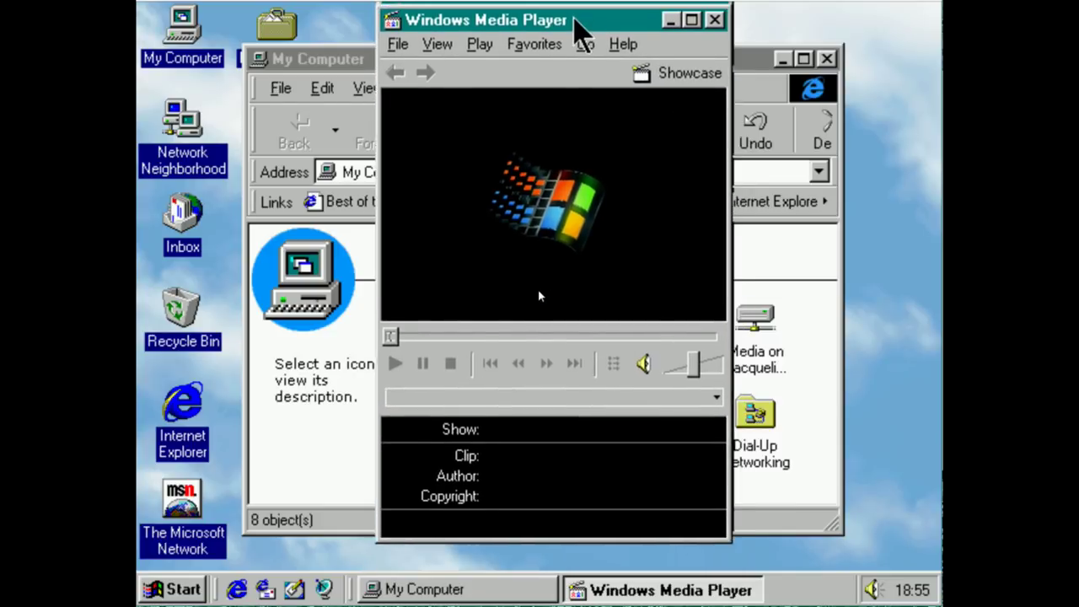
Examine Windows Media Player's file, playback and context commands including the volume options, and exit the player
click(395, 50)
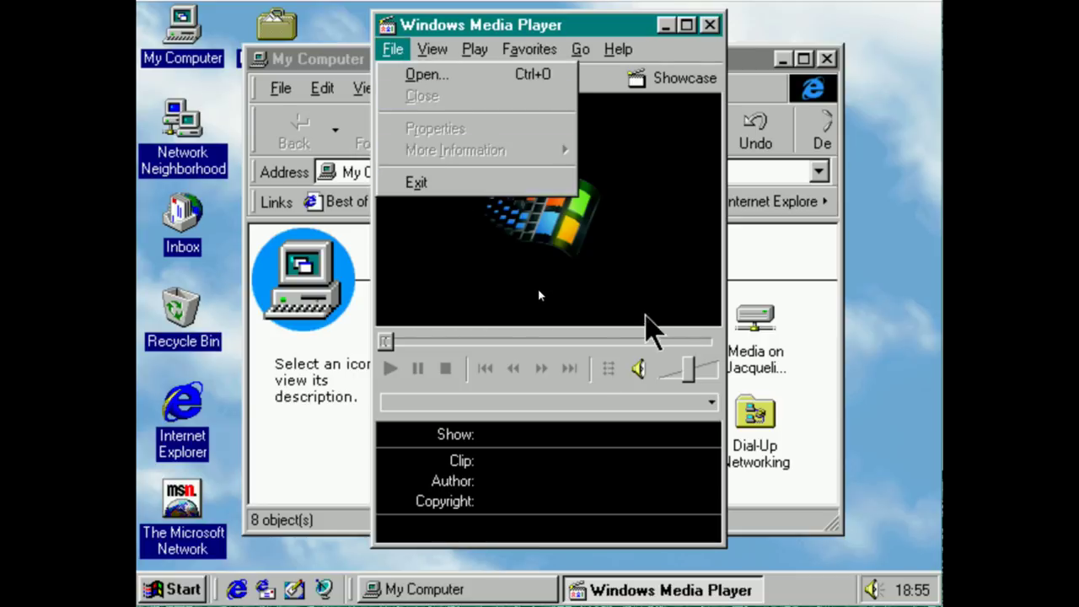
click(554, 253)
right_click(506, 279)
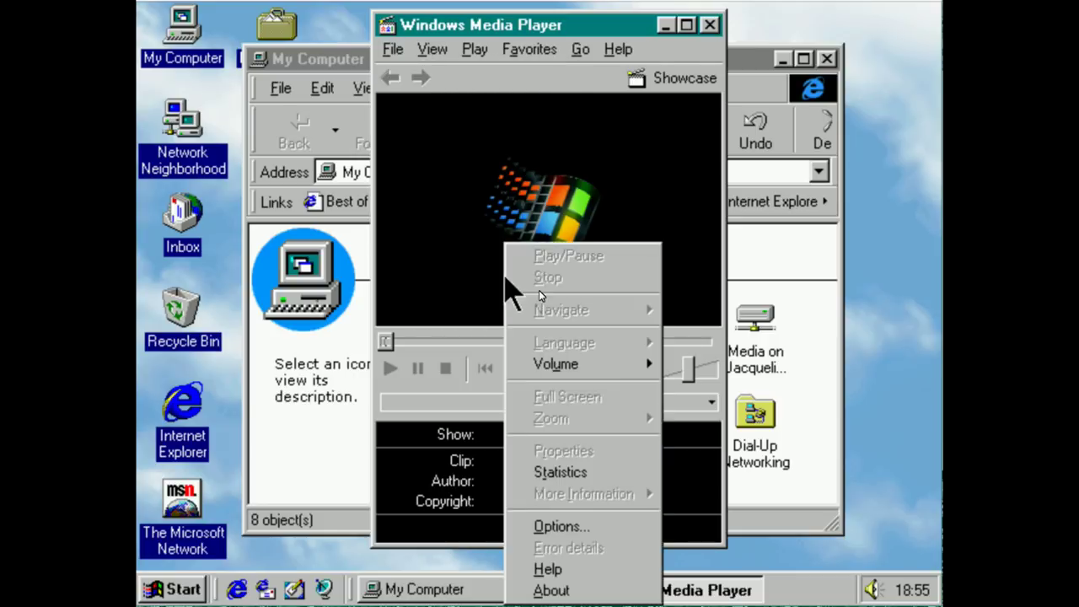
mouse_move(594, 366)
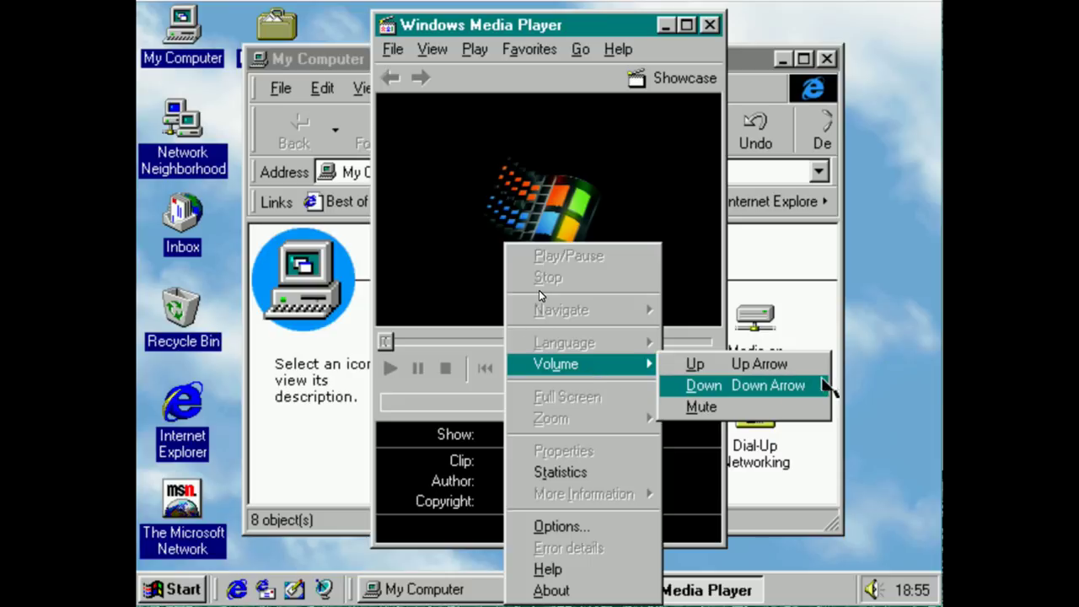
click(684, 269)
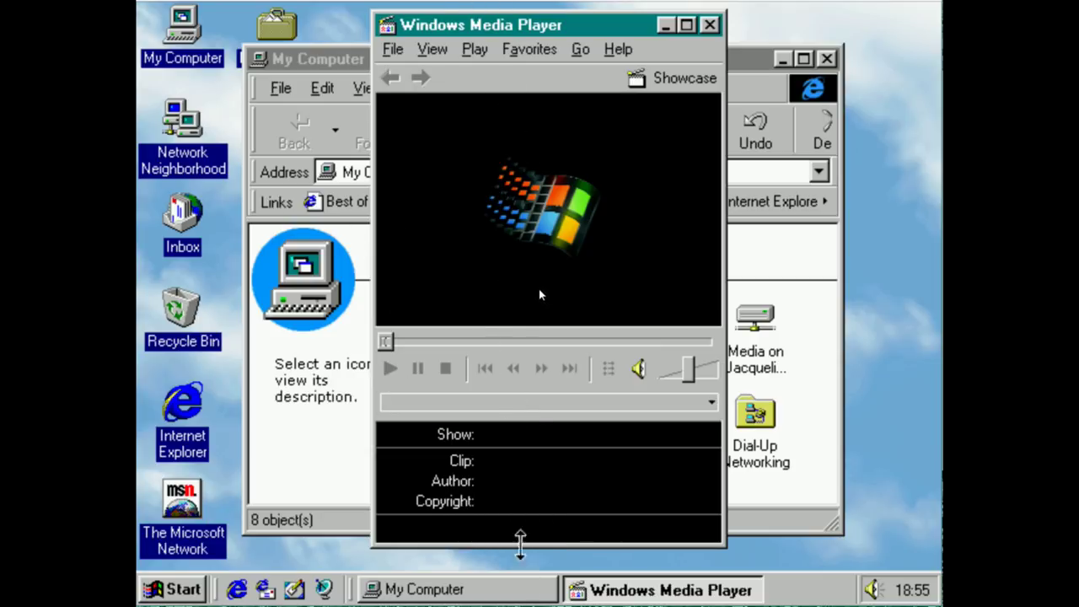
click(581, 52)
mouse_move(556, 55)
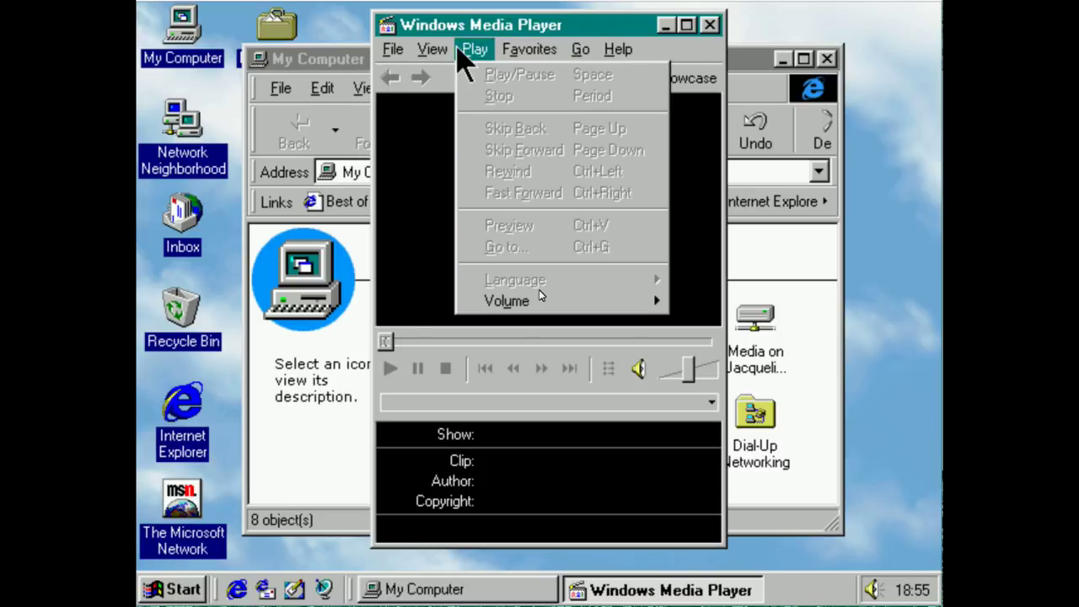
mouse_move(386, 51)
click(422, 184)
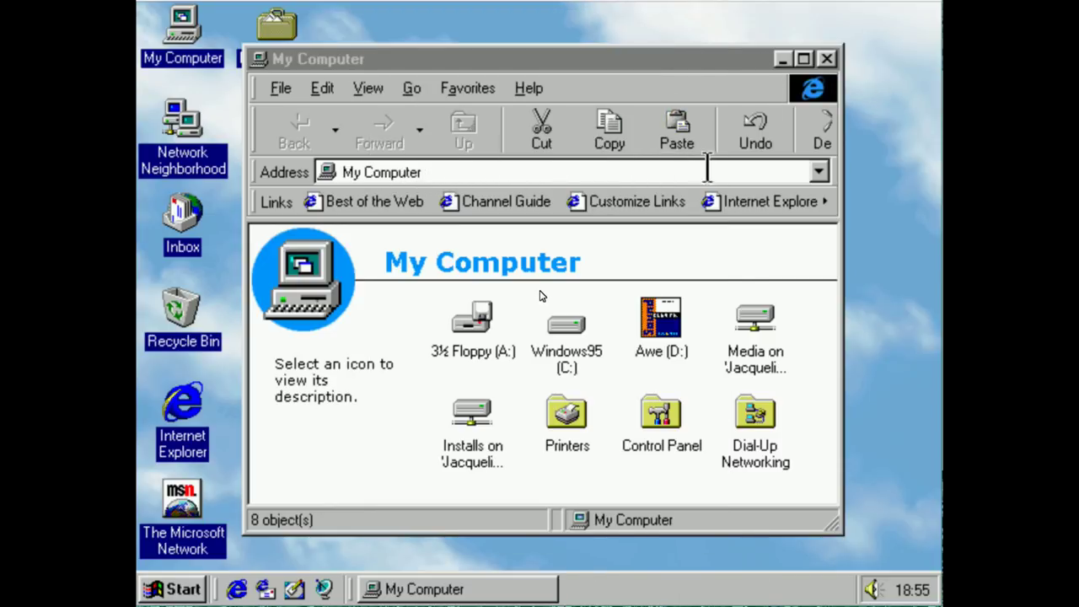
Look through the menu commands of the My Computer window, including the File and Favorites options
click(544, 91)
key(Left)
key(Down)
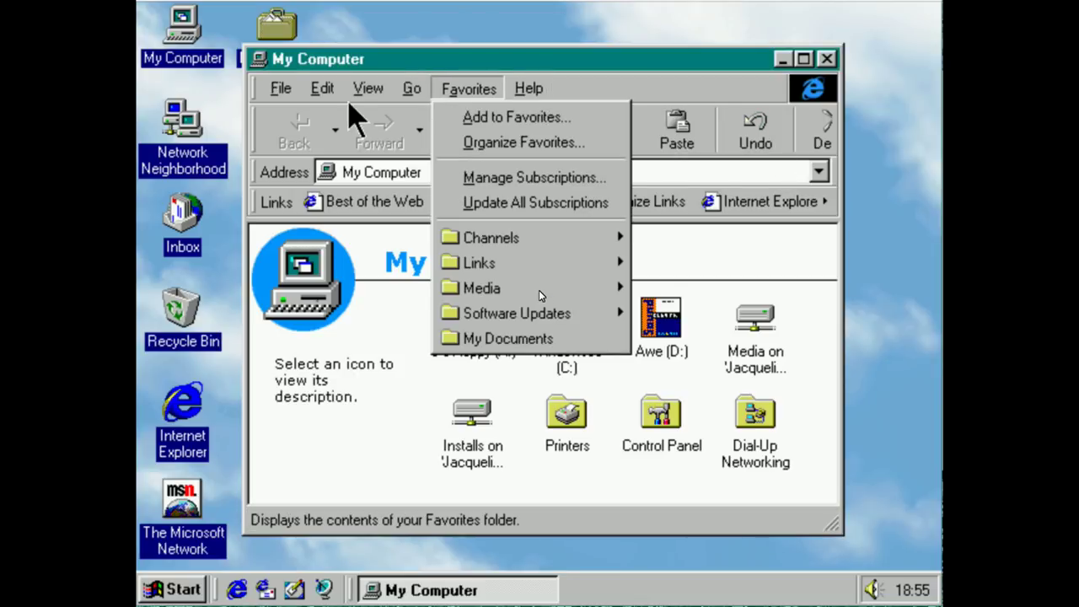
key(Left)
key(Left)
key(Left)
key(Left)
key(Up)
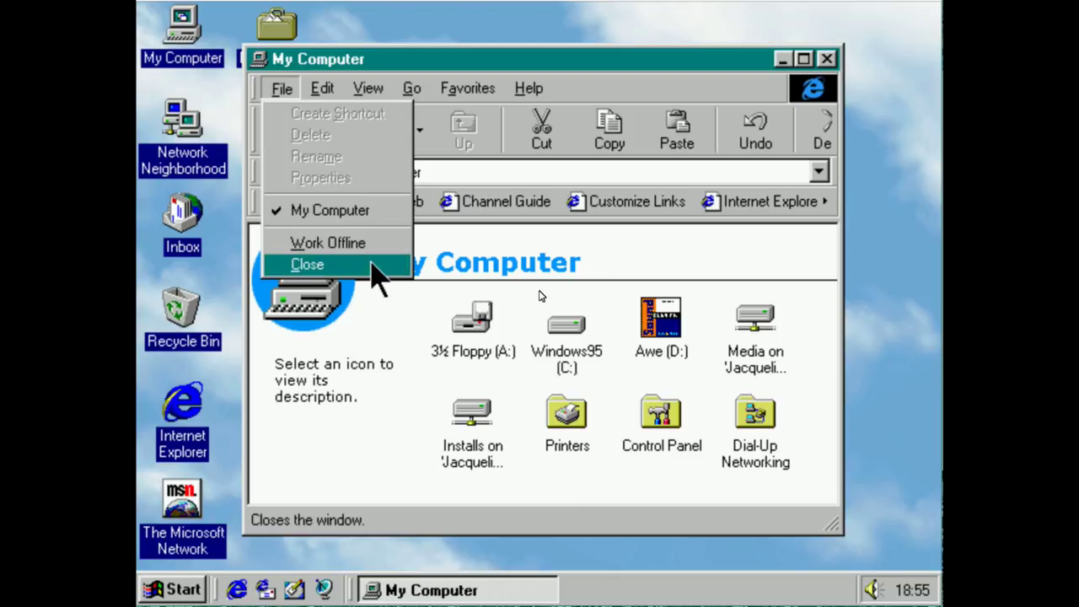
key(Left)
key(Left)
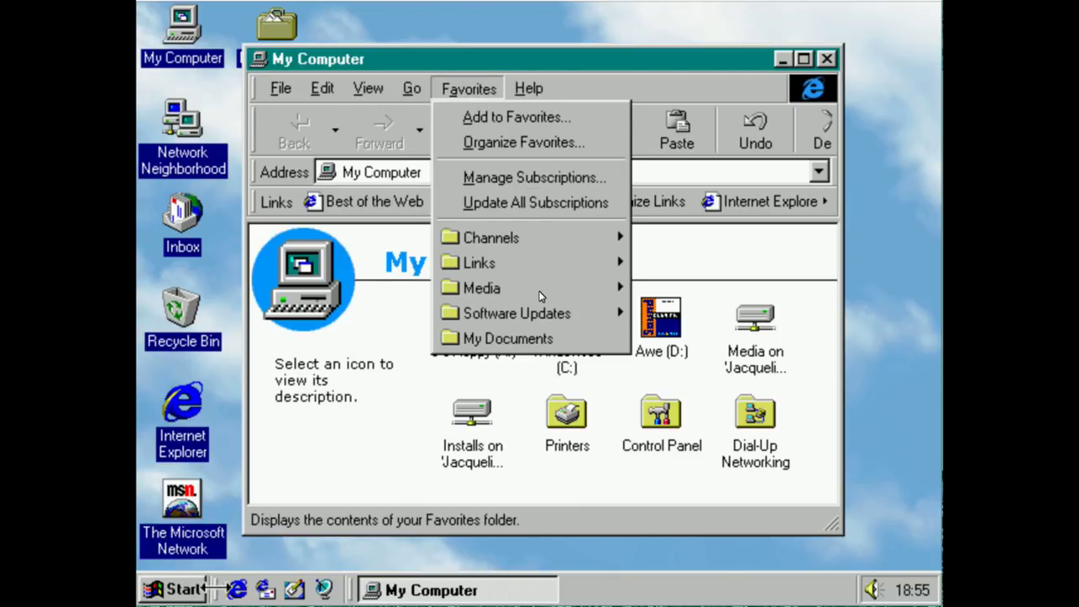
Launch WordPad from the Accessories program group
key(ctrl+Escape)
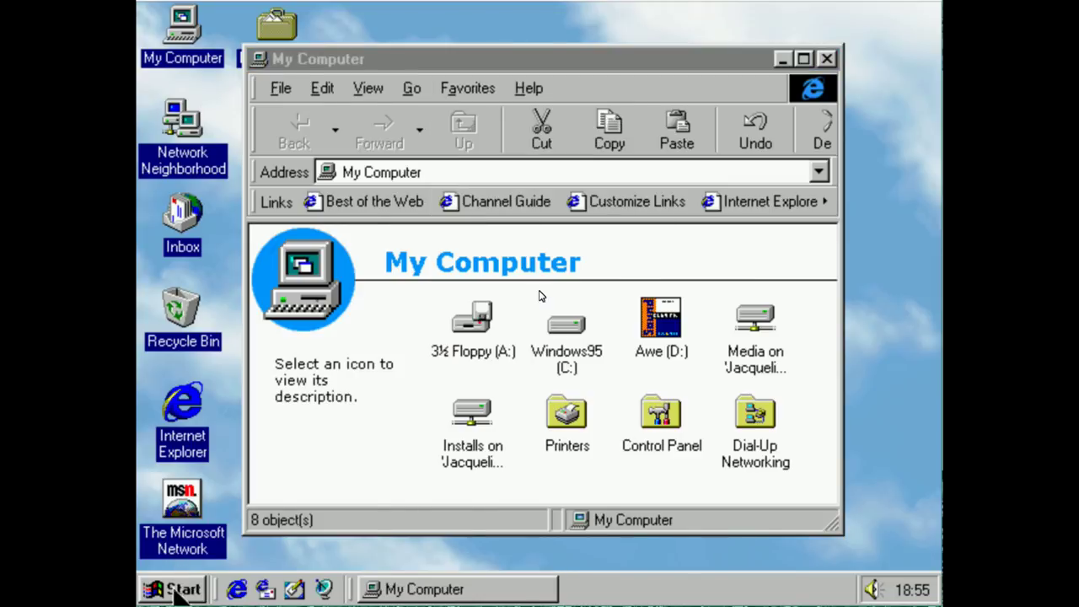
click(179, 589)
mouse_move(284, 156)
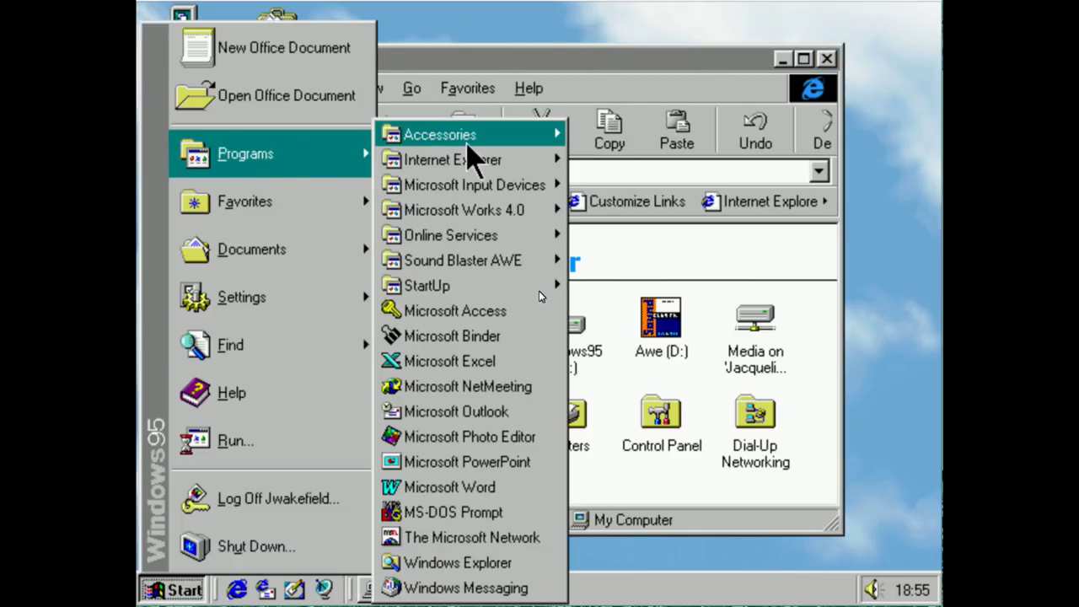
mouse_move(465, 149)
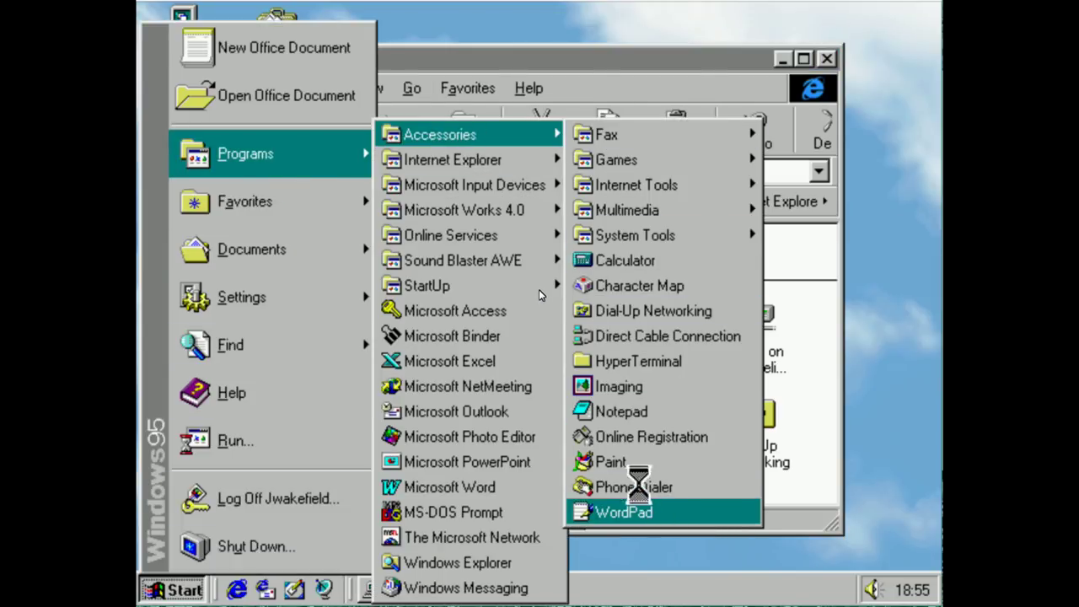
key(Return)
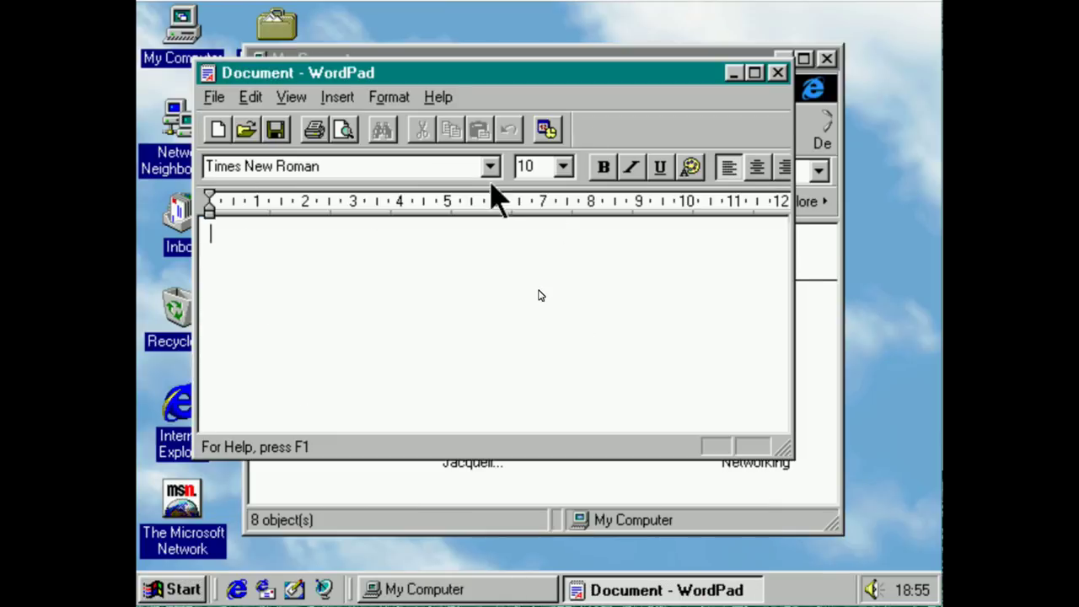
Look through WordPad's File, Edit, View and Format commands, and exit the program
click(297, 101)
mouse_move(347, 108)
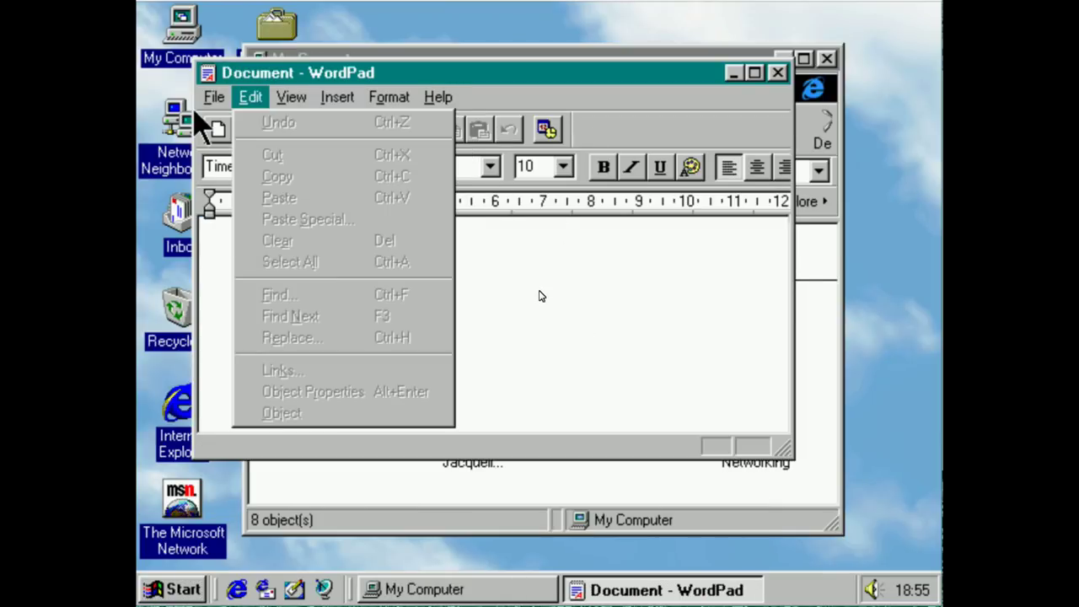
mouse_move(331, 143)
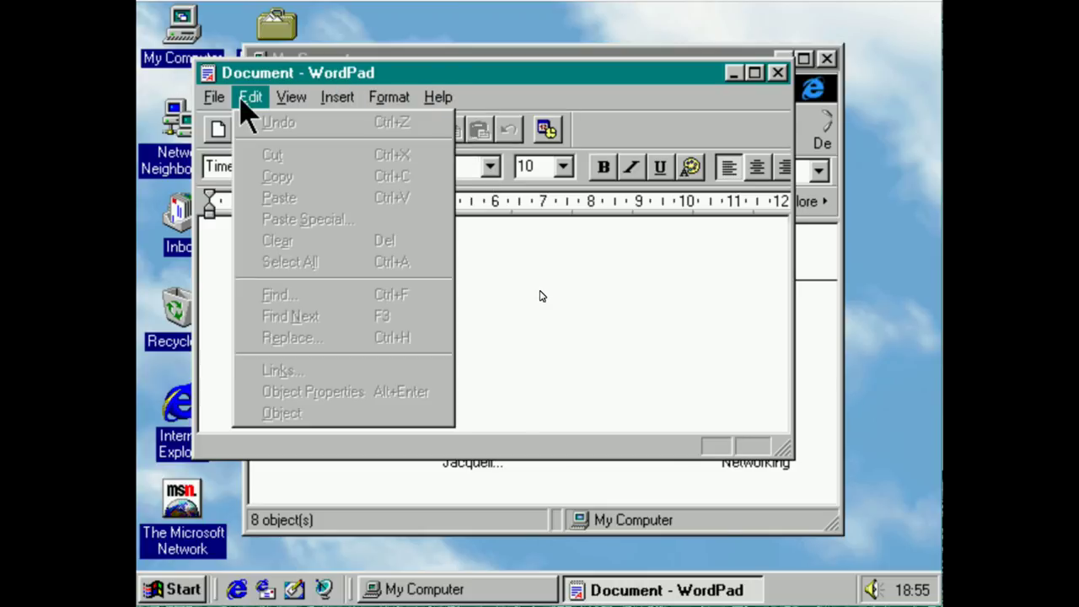
mouse_move(213, 97)
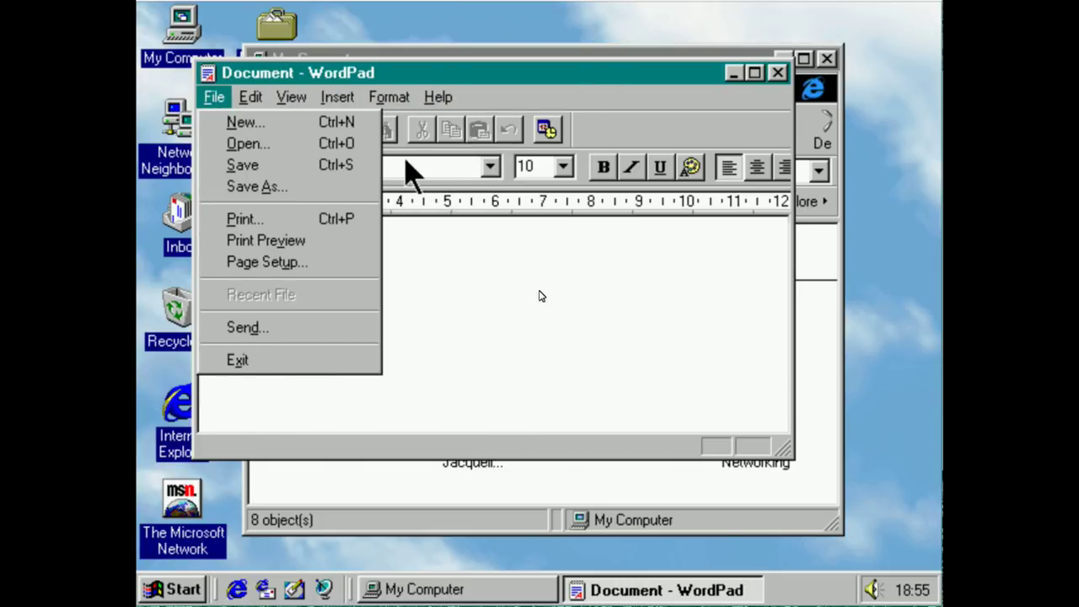
mouse_move(286, 101)
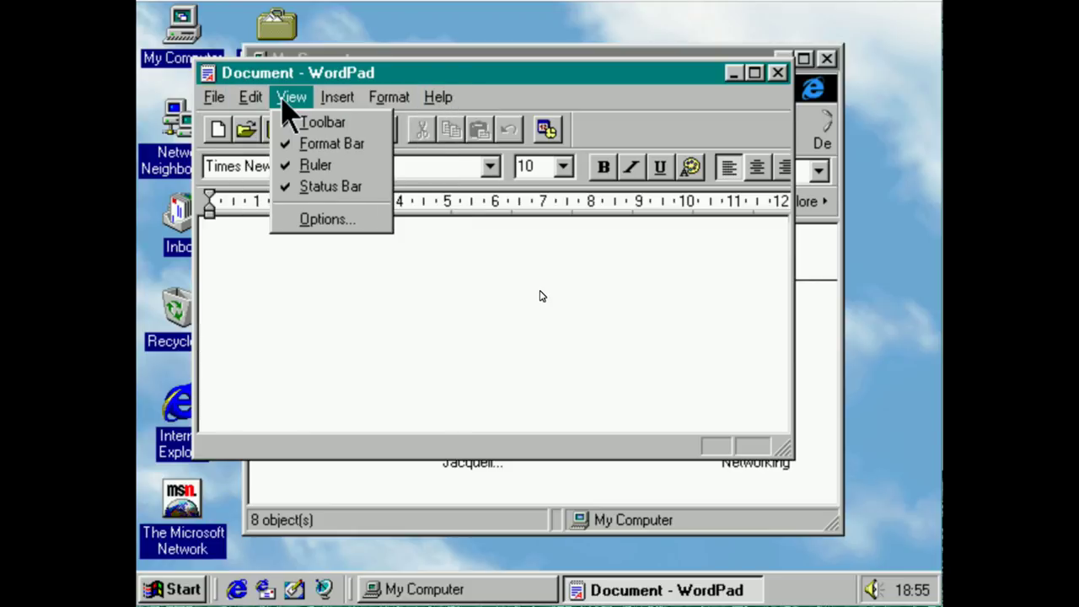
mouse_move(392, 99)
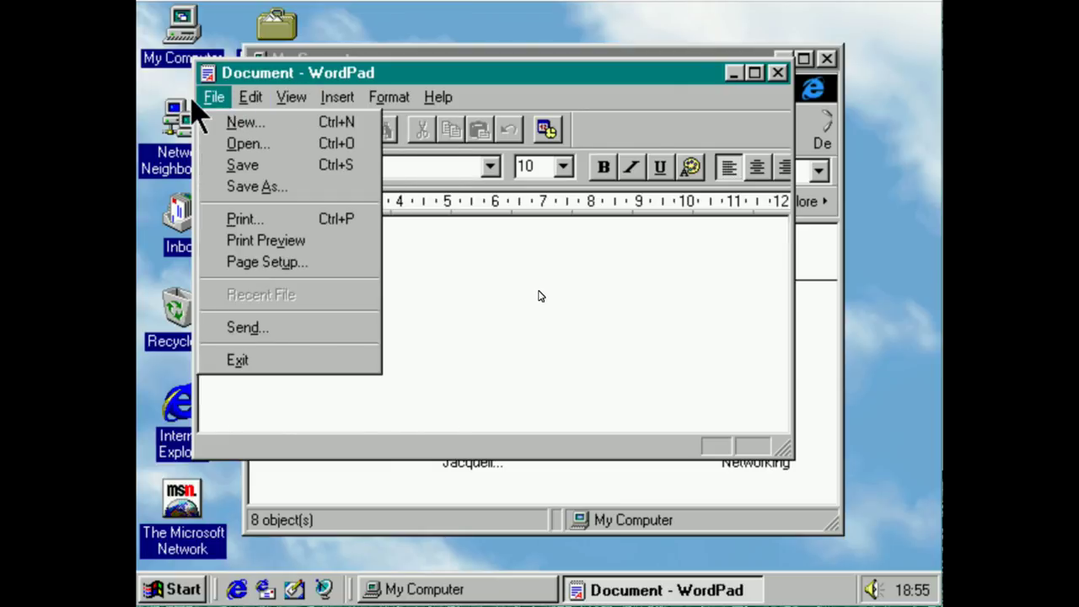
click(325, 362)
Browse the favorites offered in the My Computer window, including Channels and Software Updates, and close the window
click(468, 88)
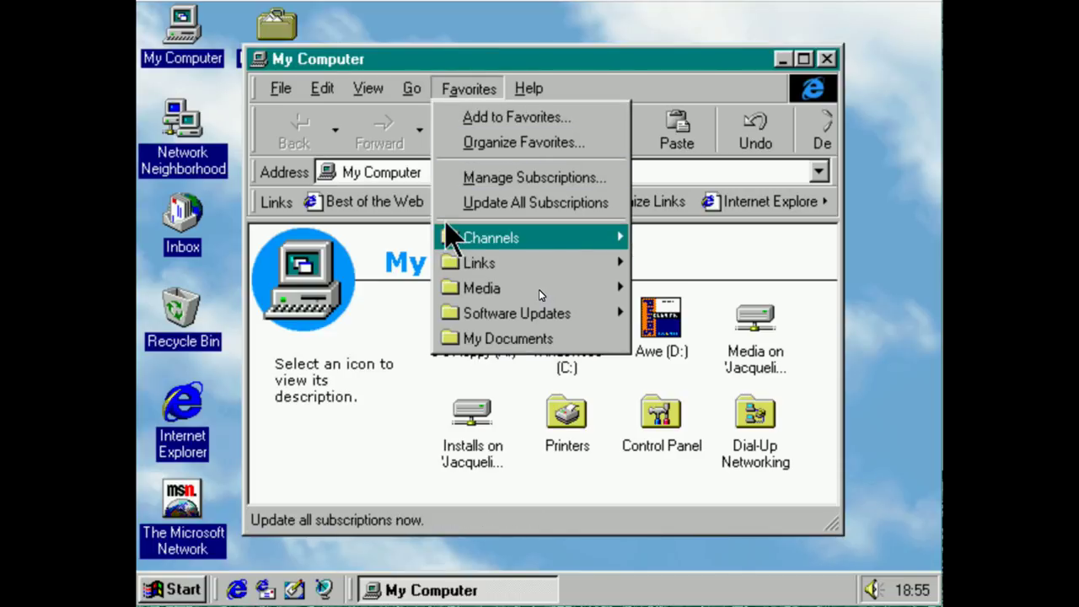
mouse_move(520, 238)
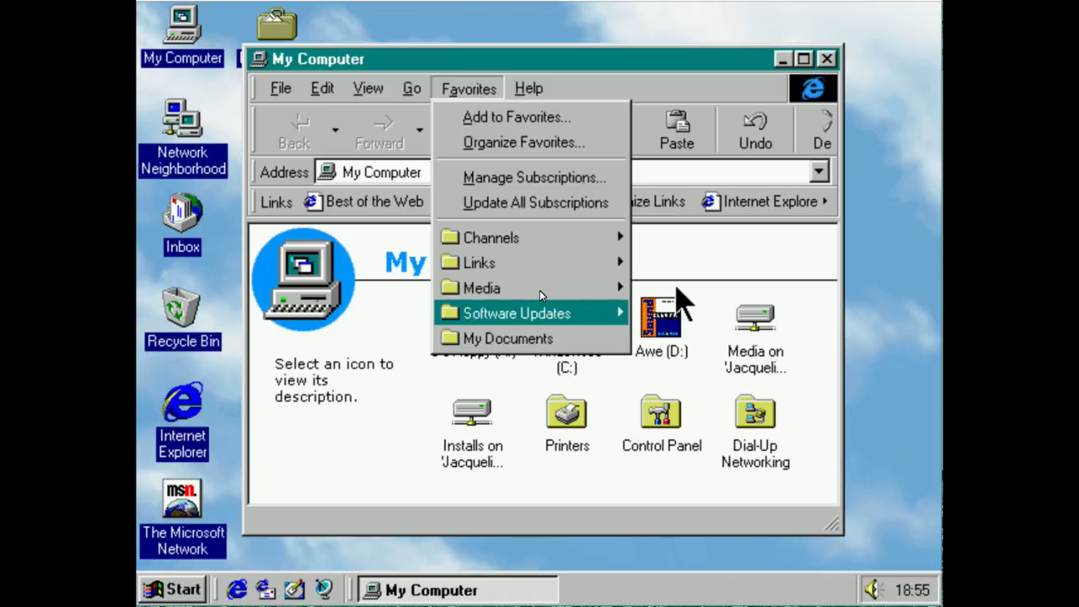
mouse_move(548, 313)
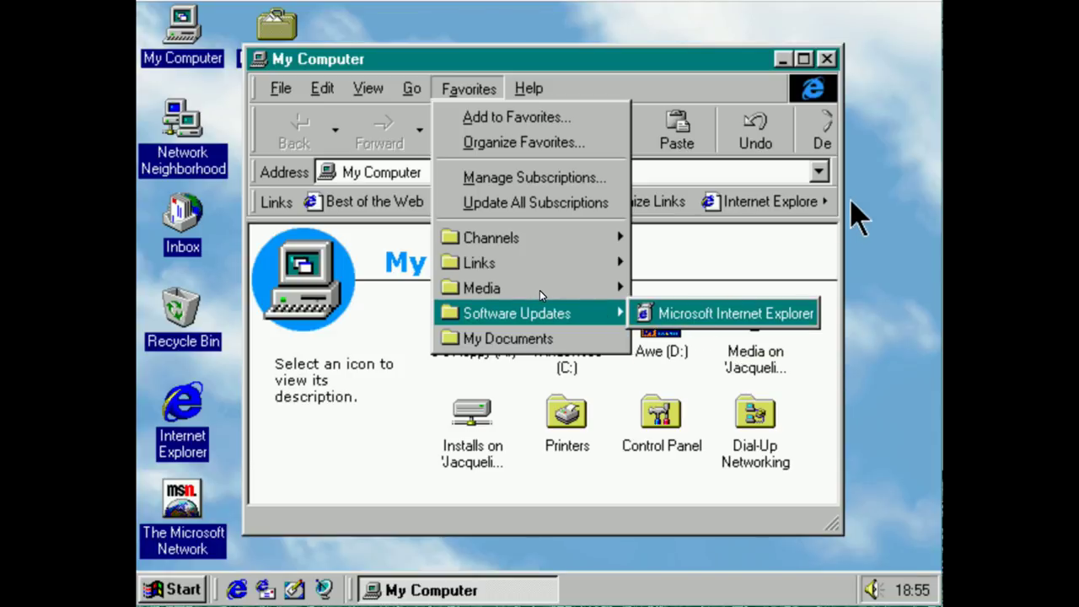
click(802, 241)
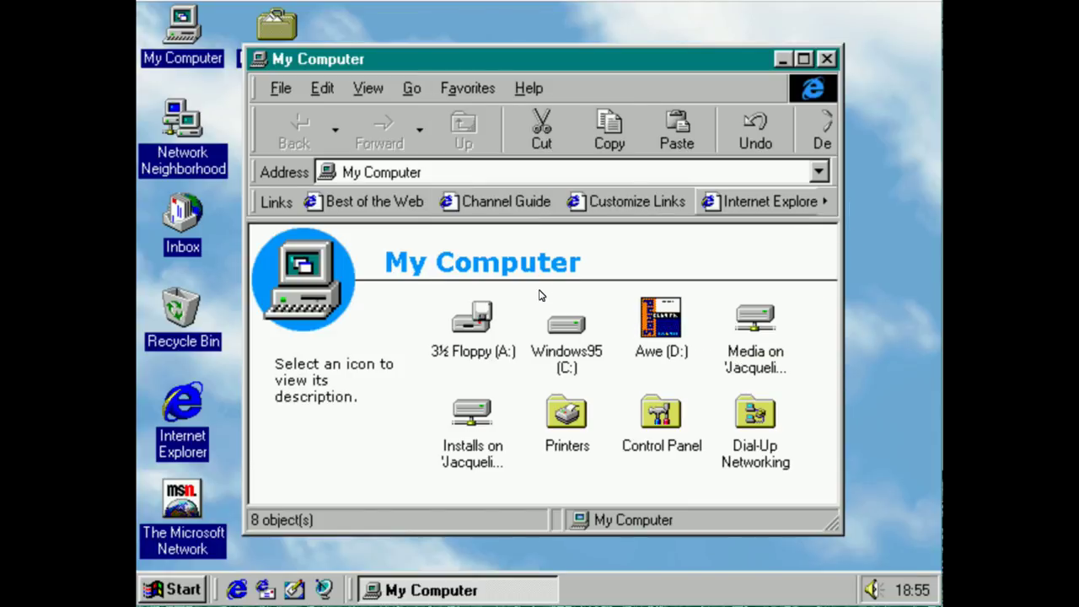
click(825, 60)
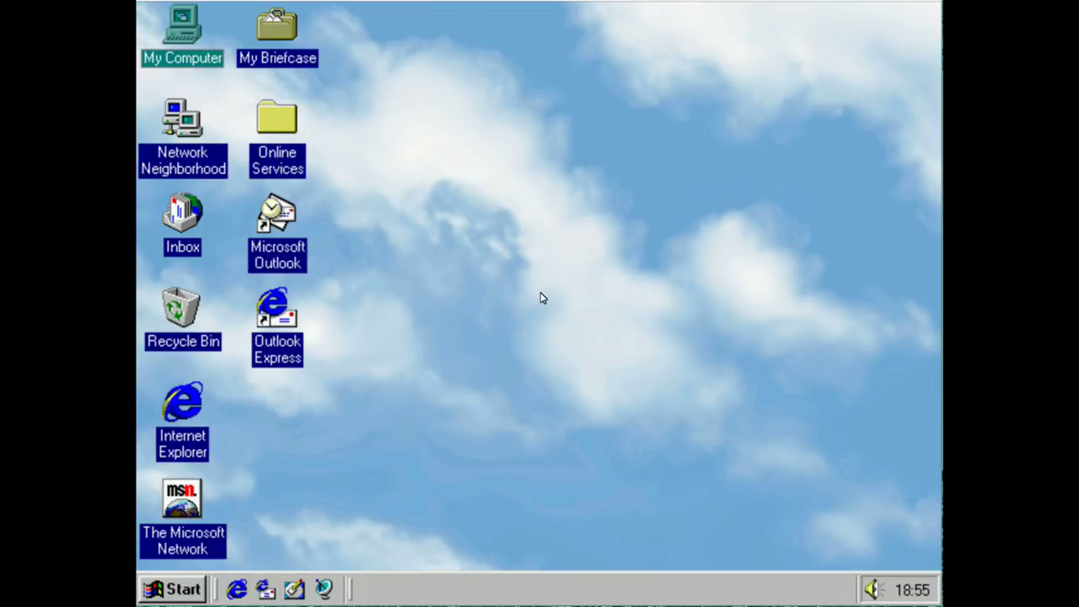
click(518, 337)
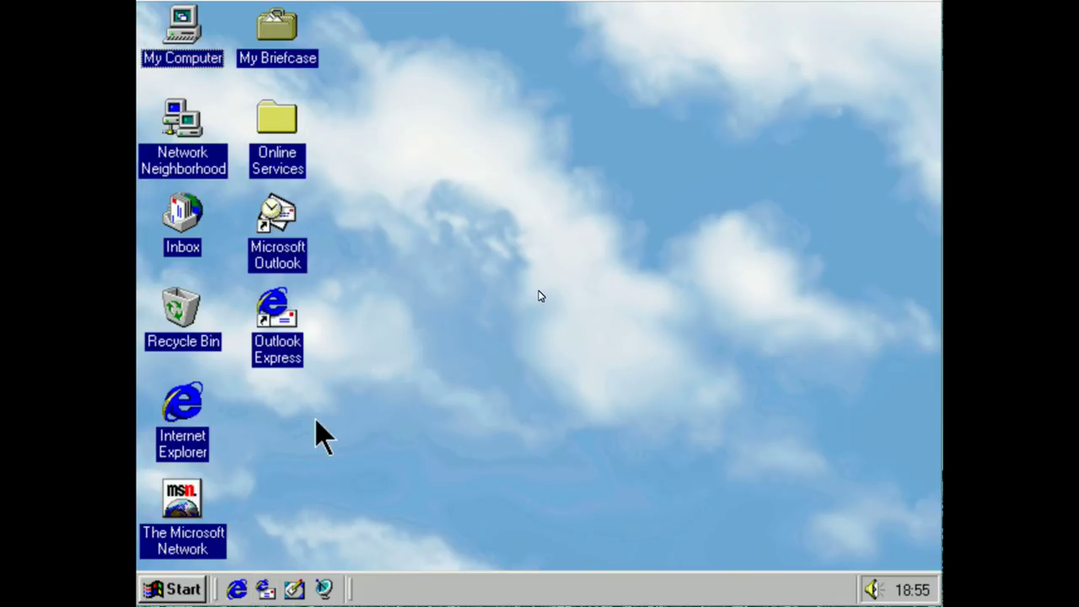
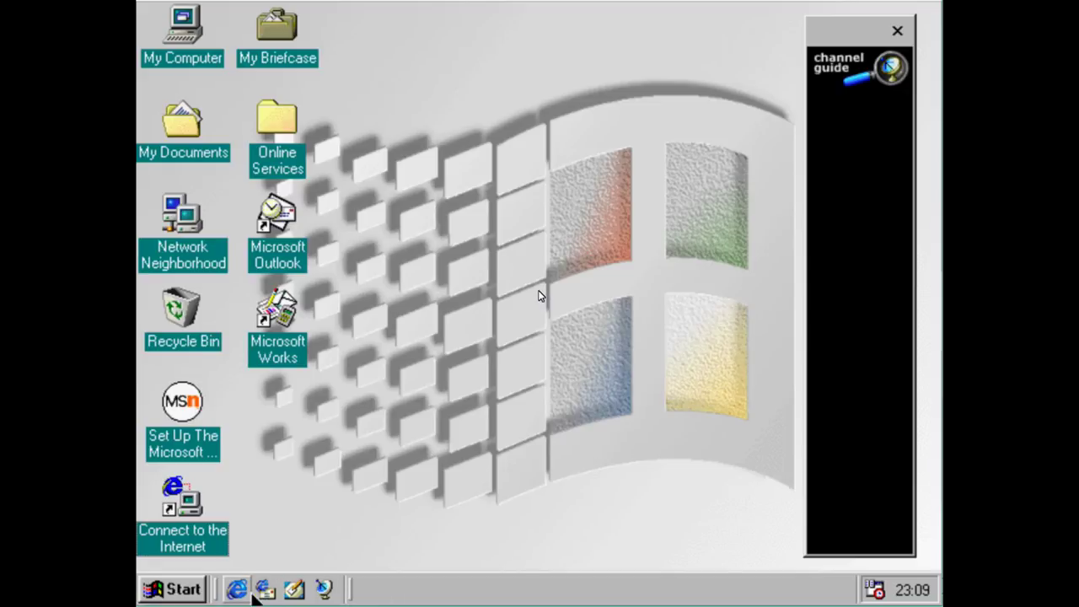
View the My Computer window and the My Documents folder from the Windows 98 desktop, closing each one
double_click(211, 53)
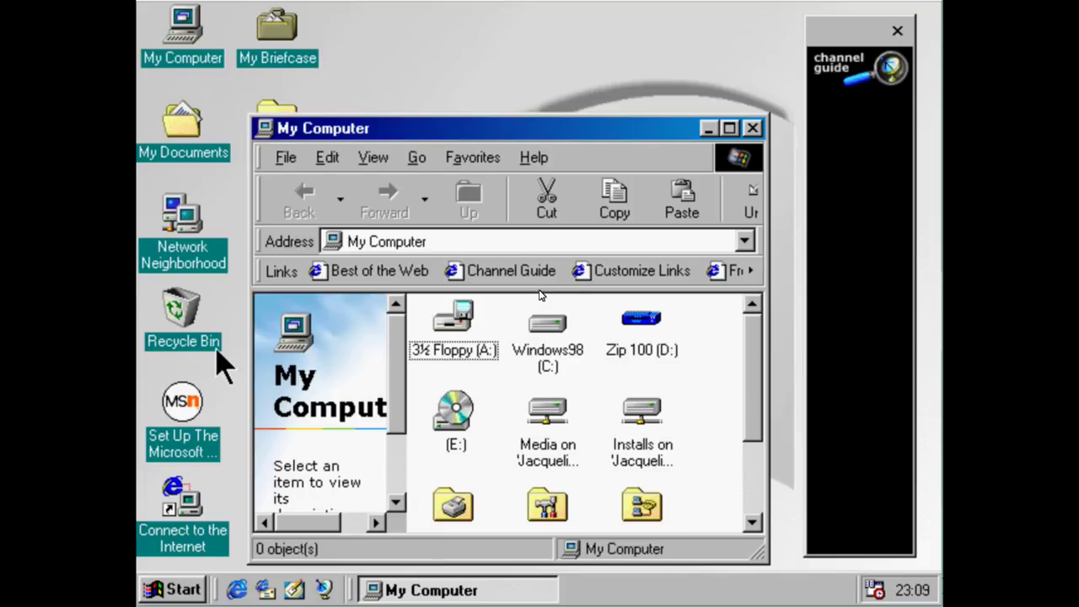
double_click(262, 129)
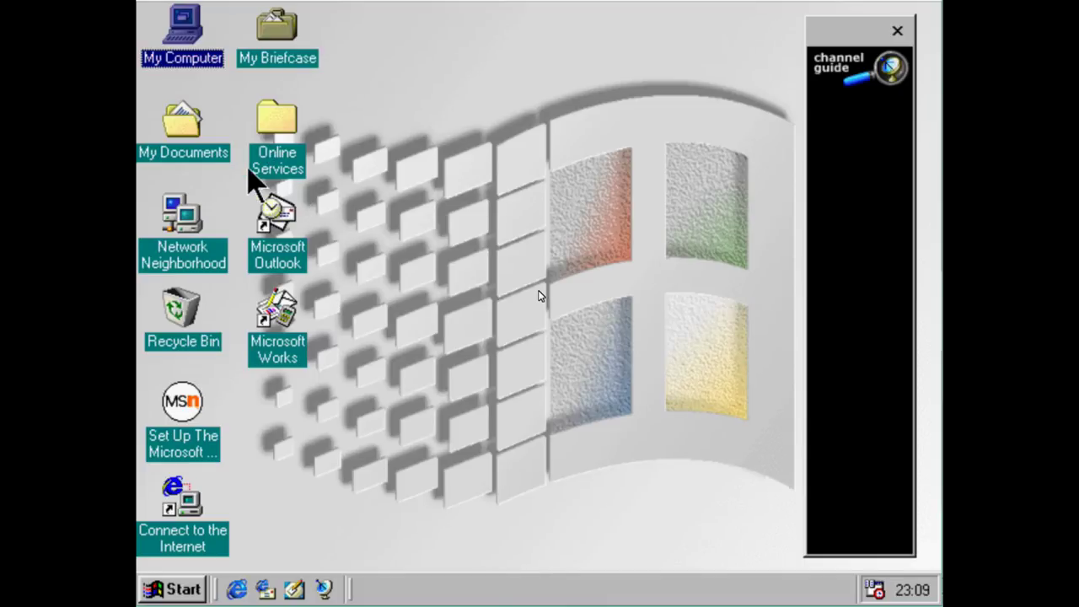
click(161, 148)
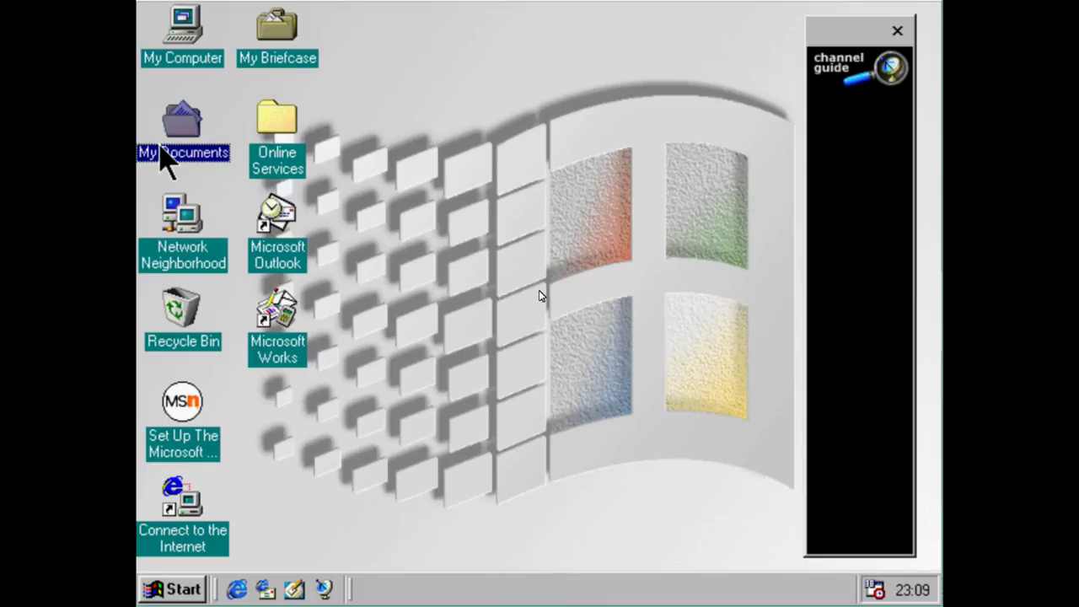
double_click(161, 148)
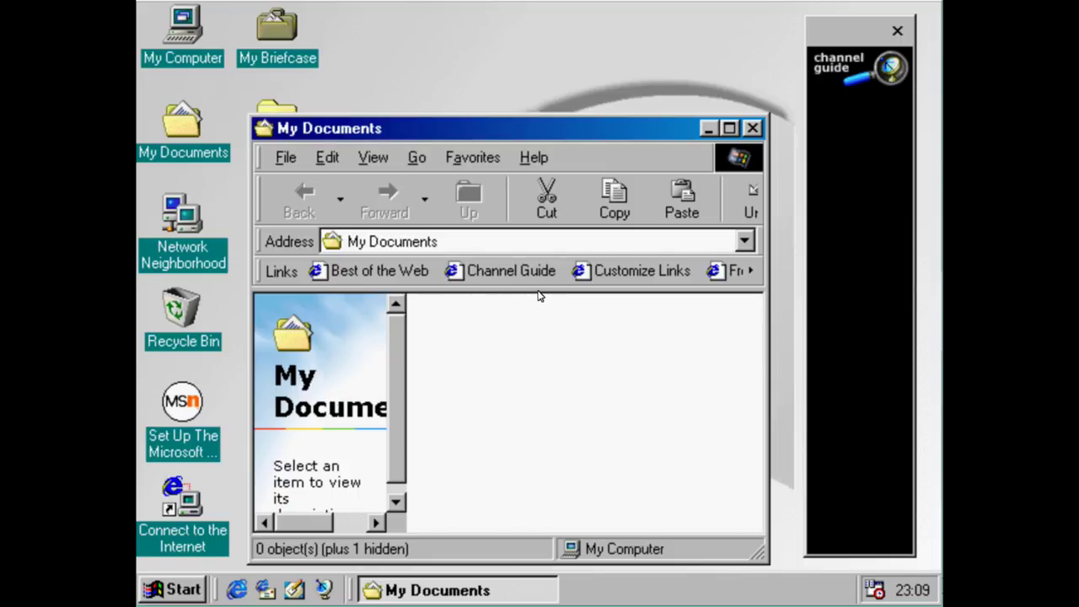
double_click(262, 128)
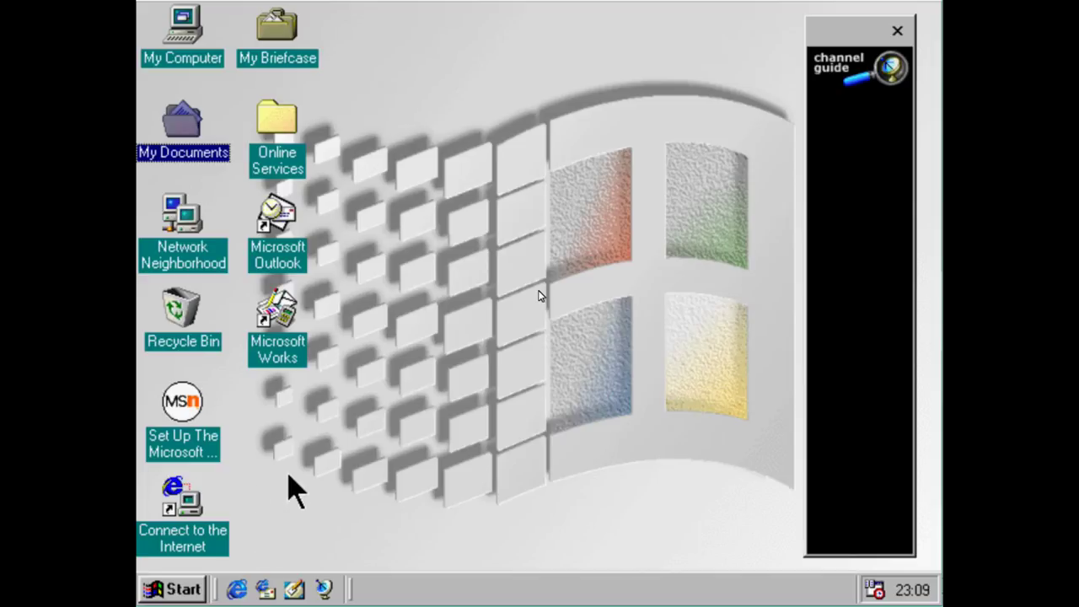
click(181, 510)
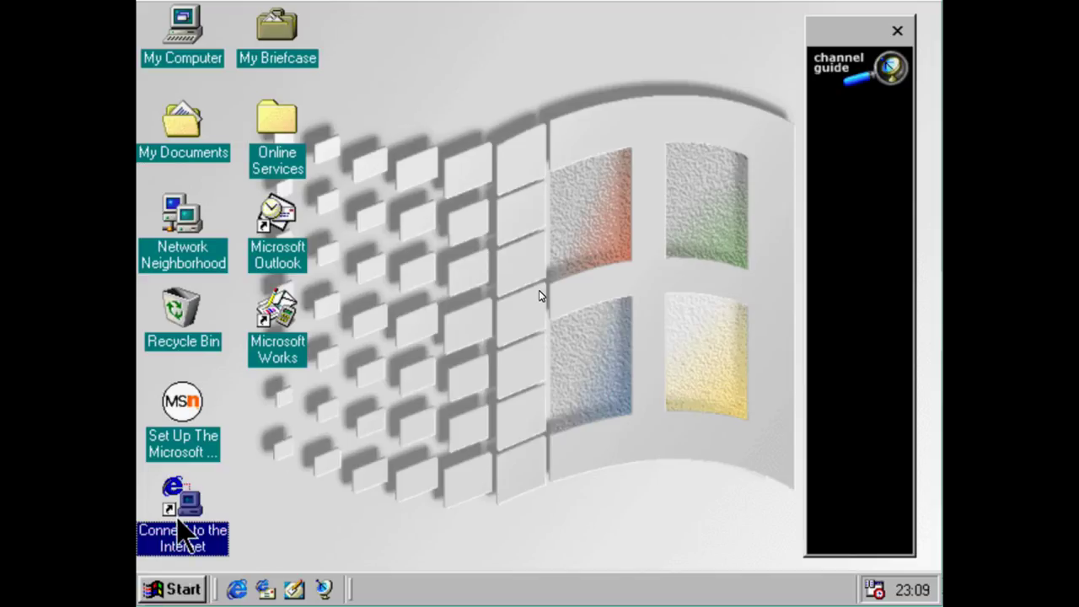
click(243, 414)
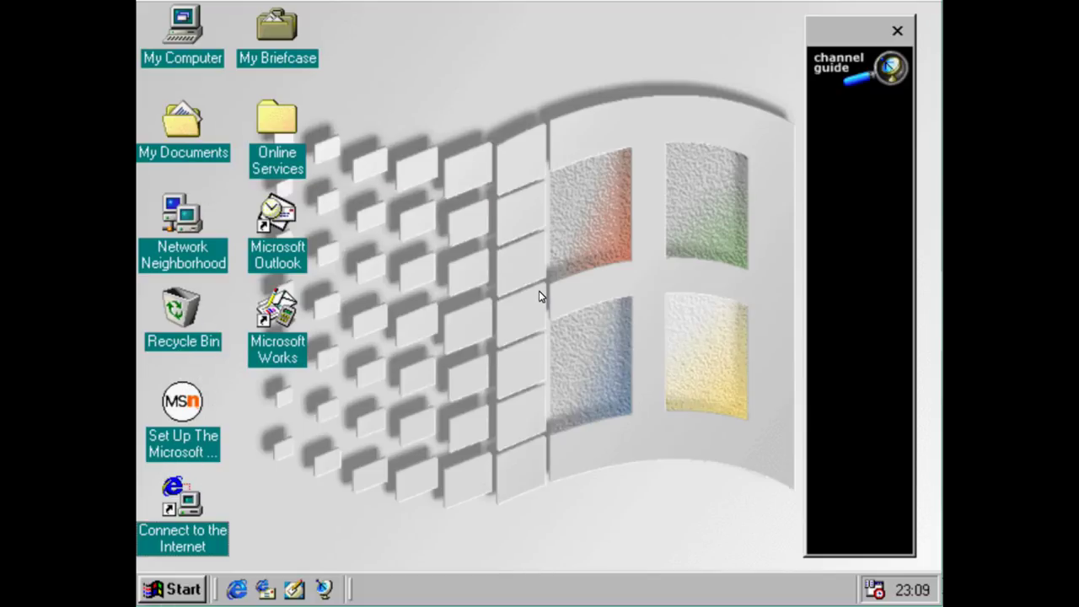
Look through the Windows 98 Start menu and its Programs list, from the Microsoft Works group down to Microsoft PowerPoint
click(179, 583)
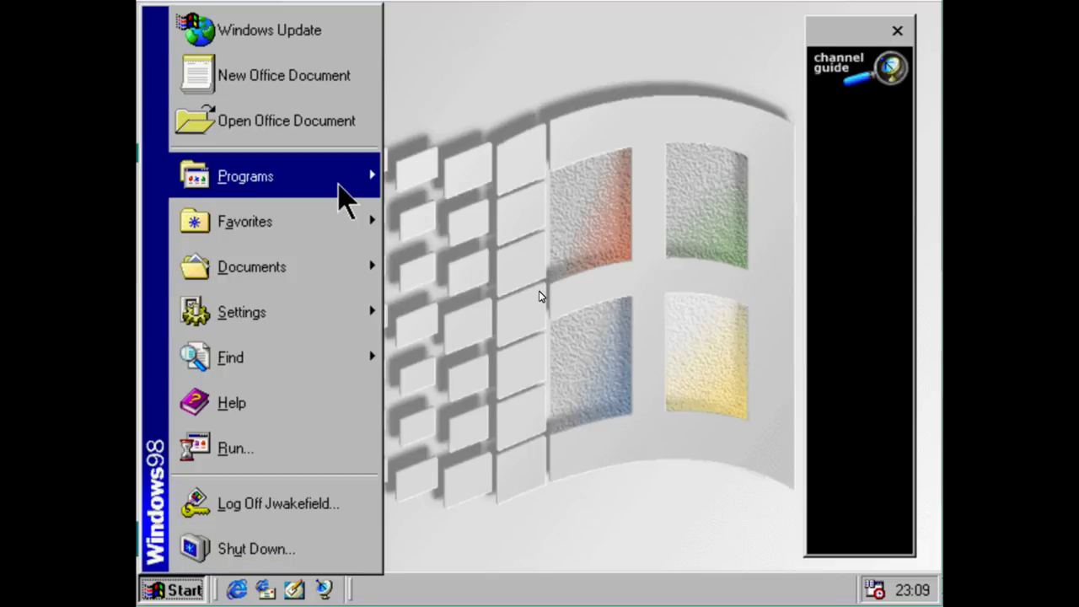
mouse_move(341, 187)
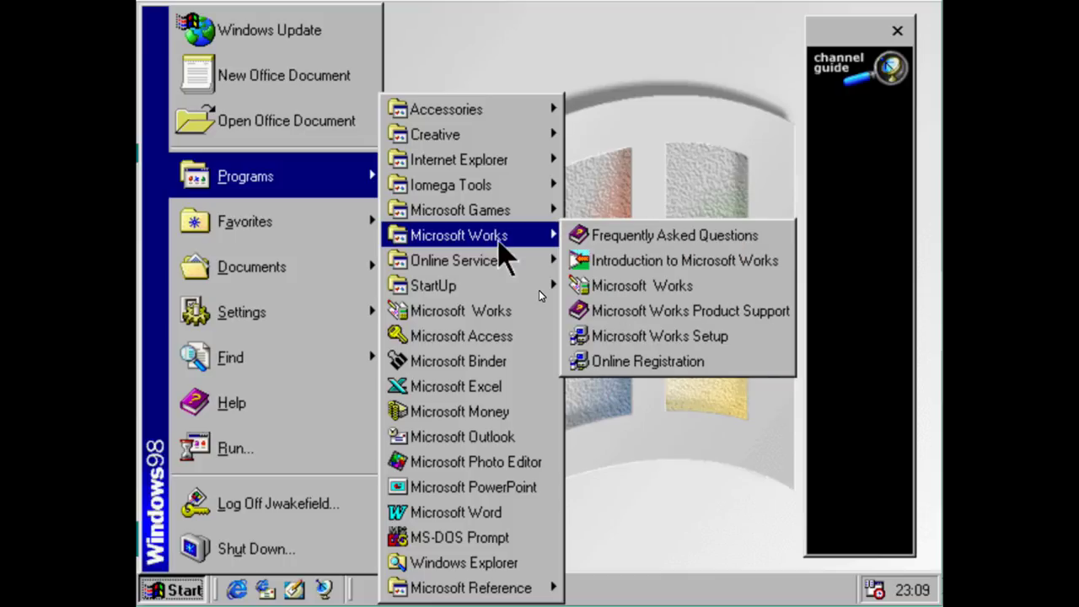
mouse_move(520, 161)
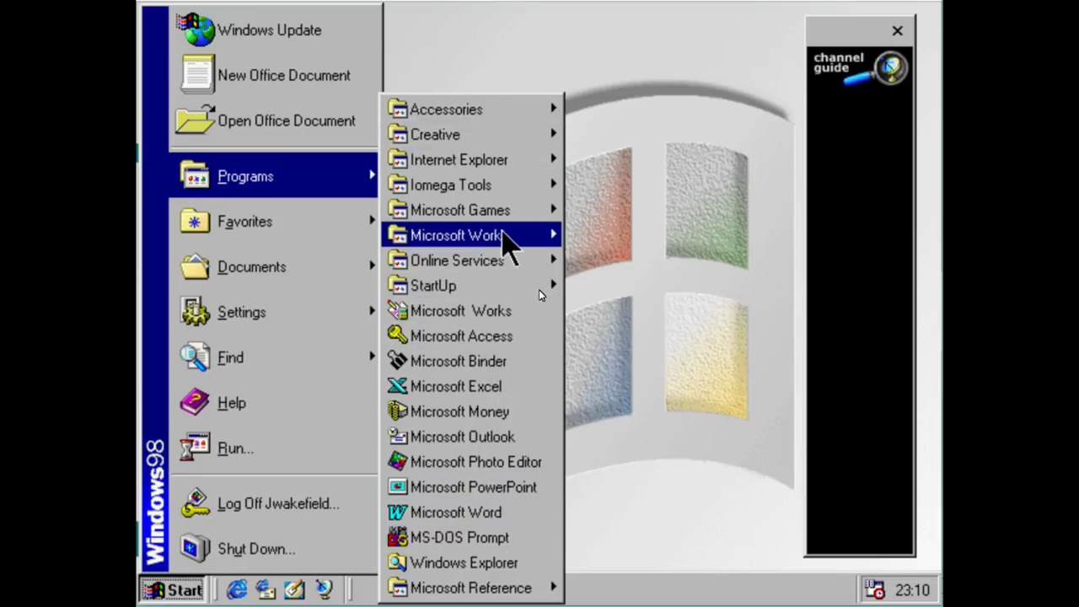
key(Down)
key(Down)
key(Down)
key(Down)
key(Down)
key(Down)
key(Down)
key(Down)
key(Down)
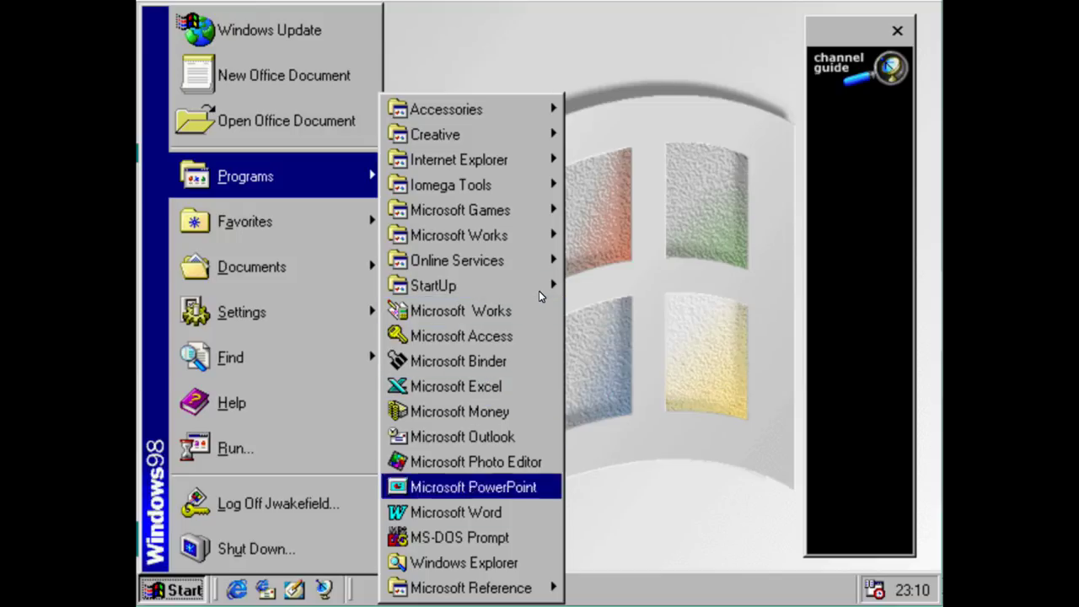
key(Right)
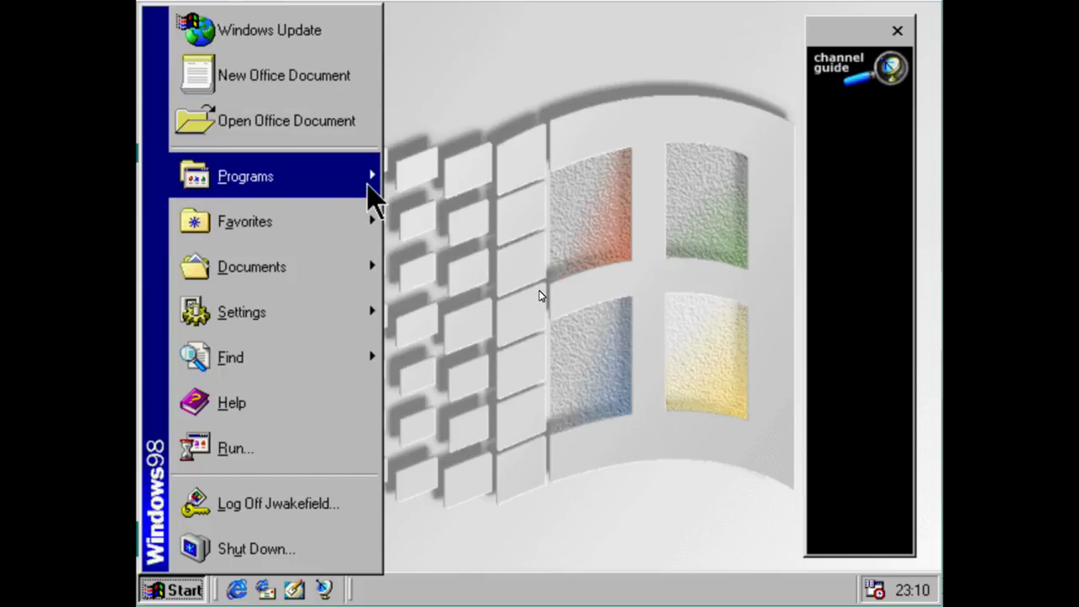
Examine the Iomega Tools and Creative program groups and the context commands of the MS-DOS Prompt entry
mouse_move(372, 194)
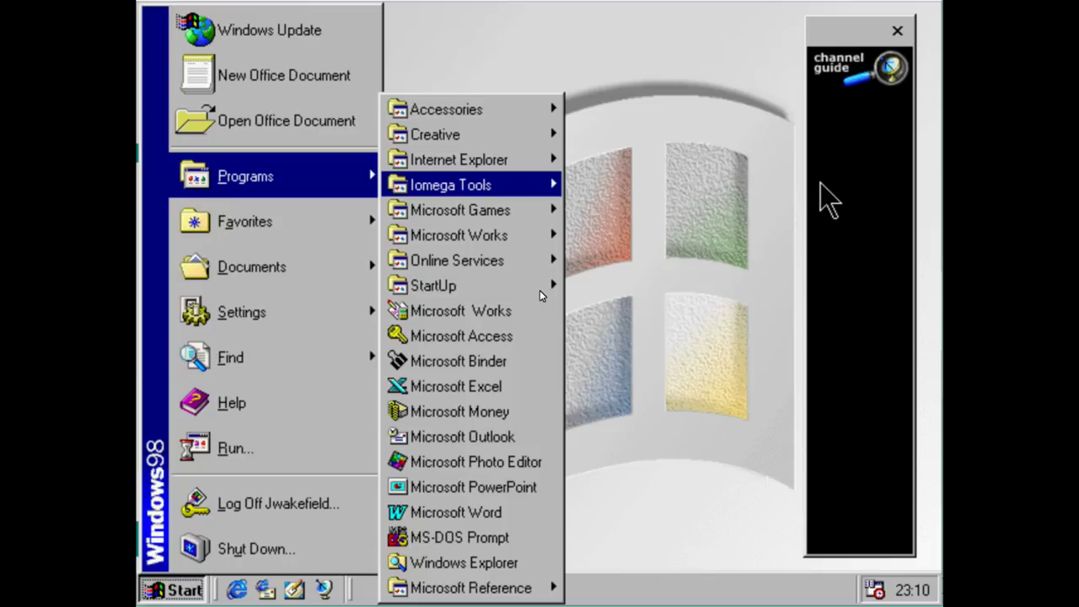
mouse_move(510, 187)
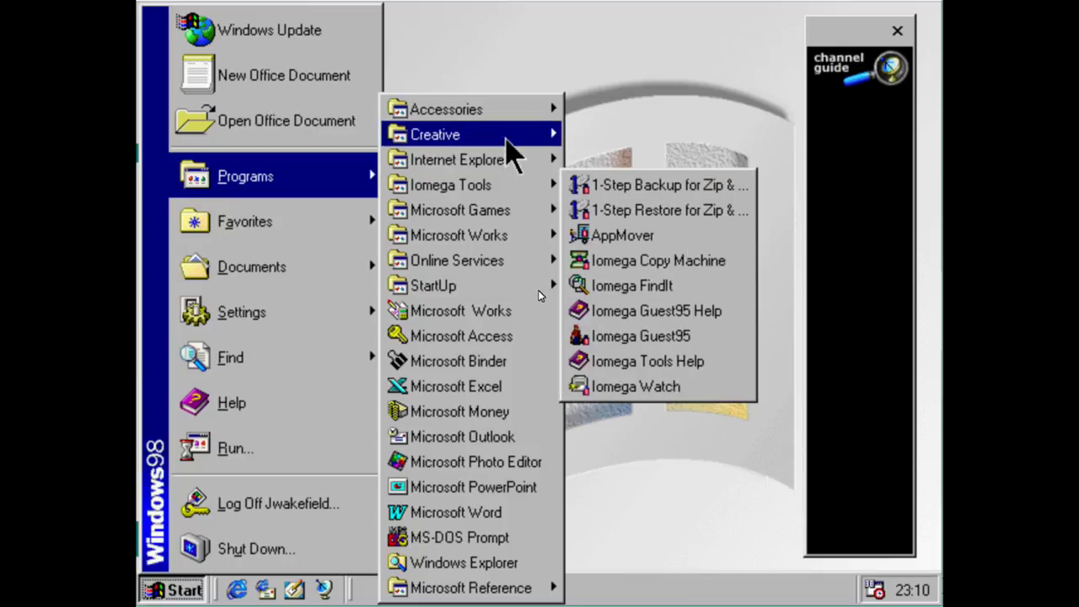
right_click(486, 543)
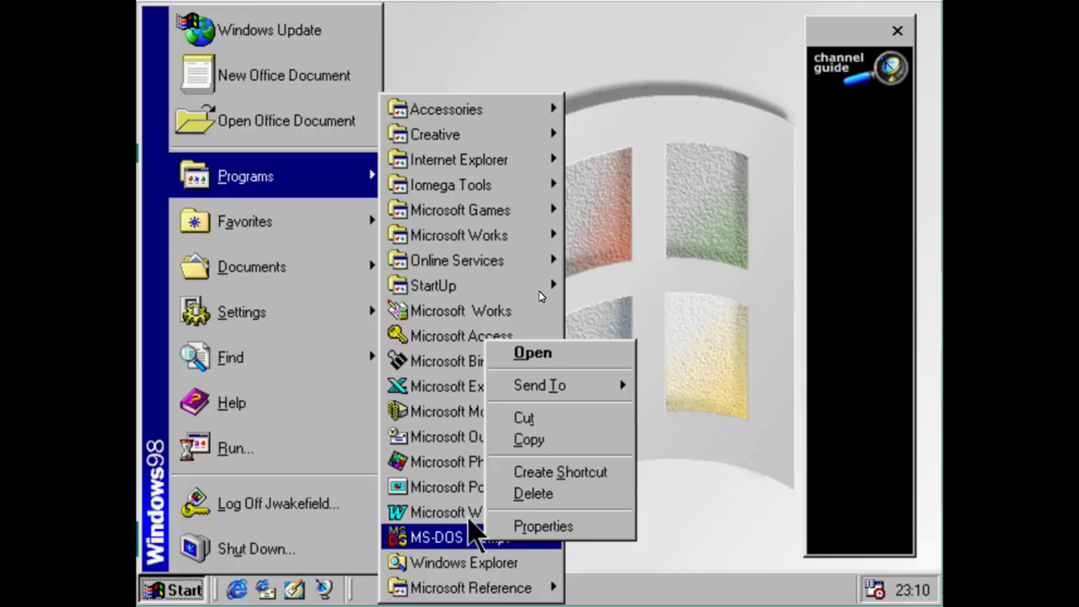
click(485, 138)
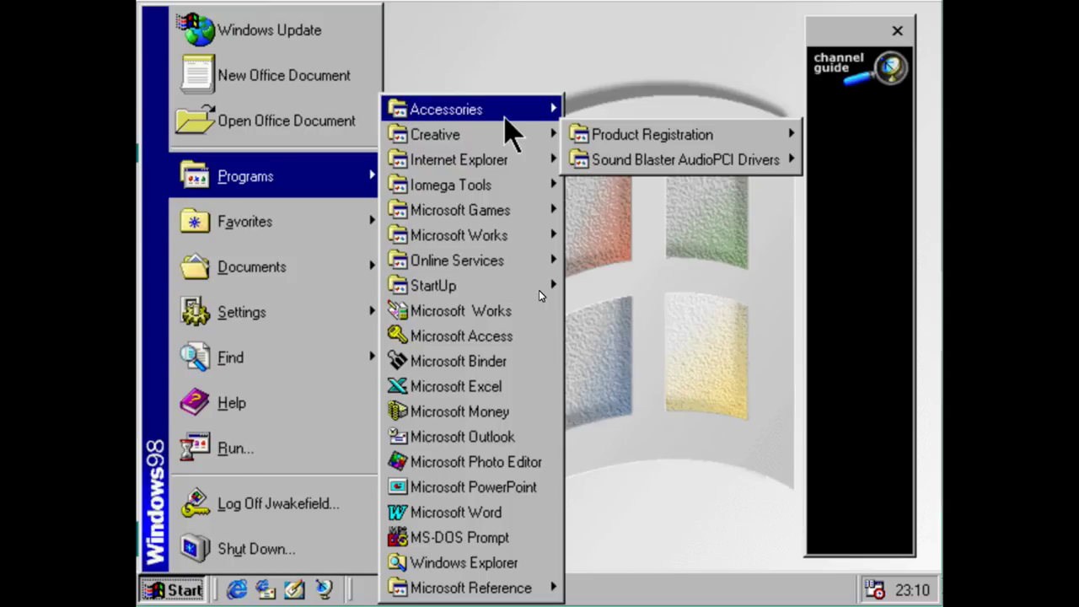
Look through the Accessories groups, start Trial Programs from the Entertainment group, and cancel its dialog
mouse_move(505, 116)
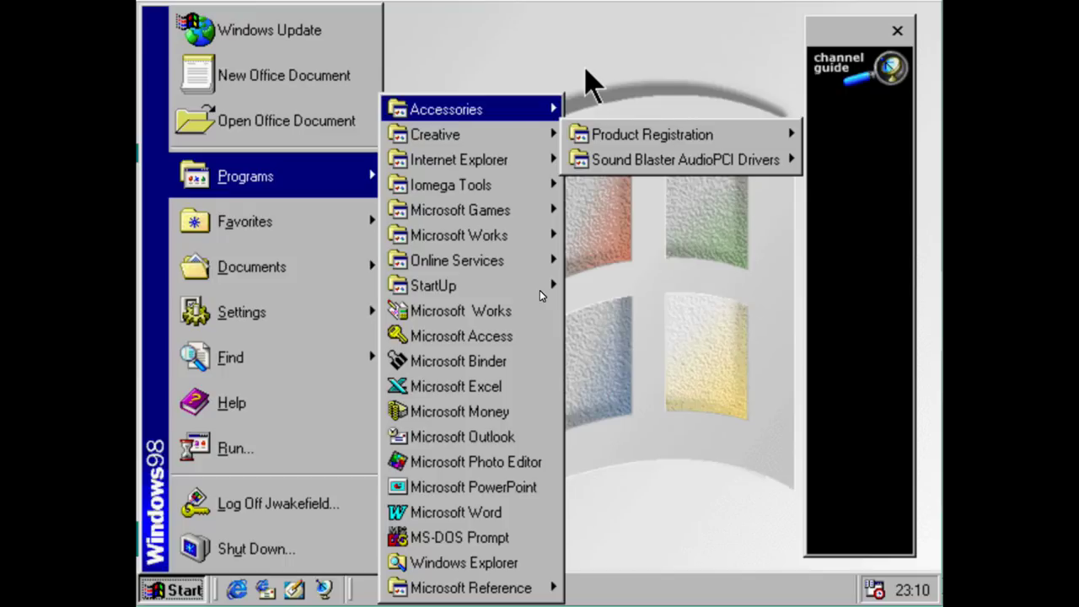
mouse_move(553, 109)
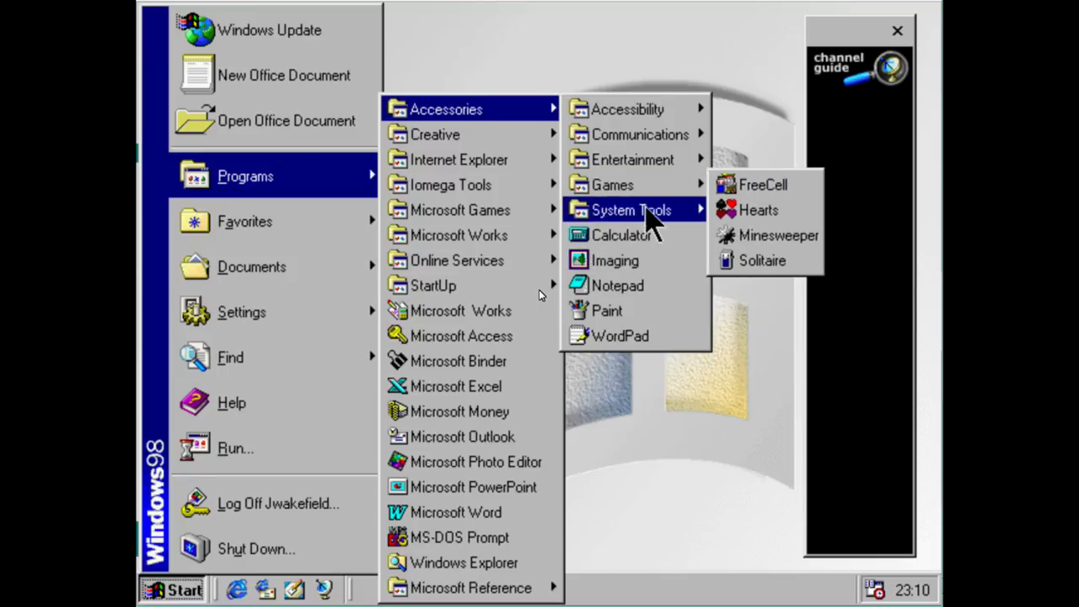
mouse_move(645, 174)
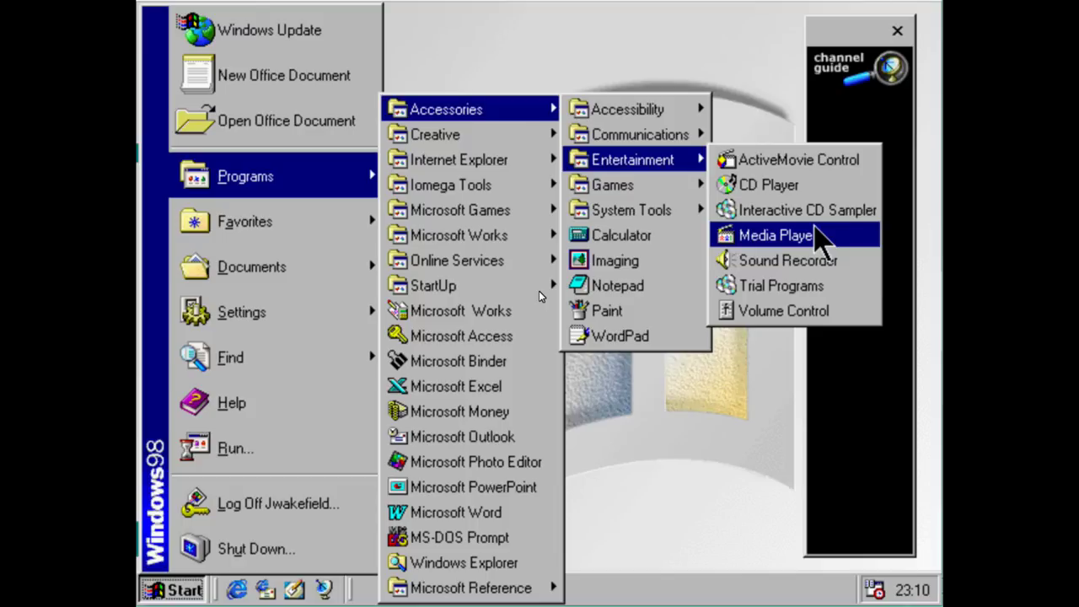
click(833, 285)
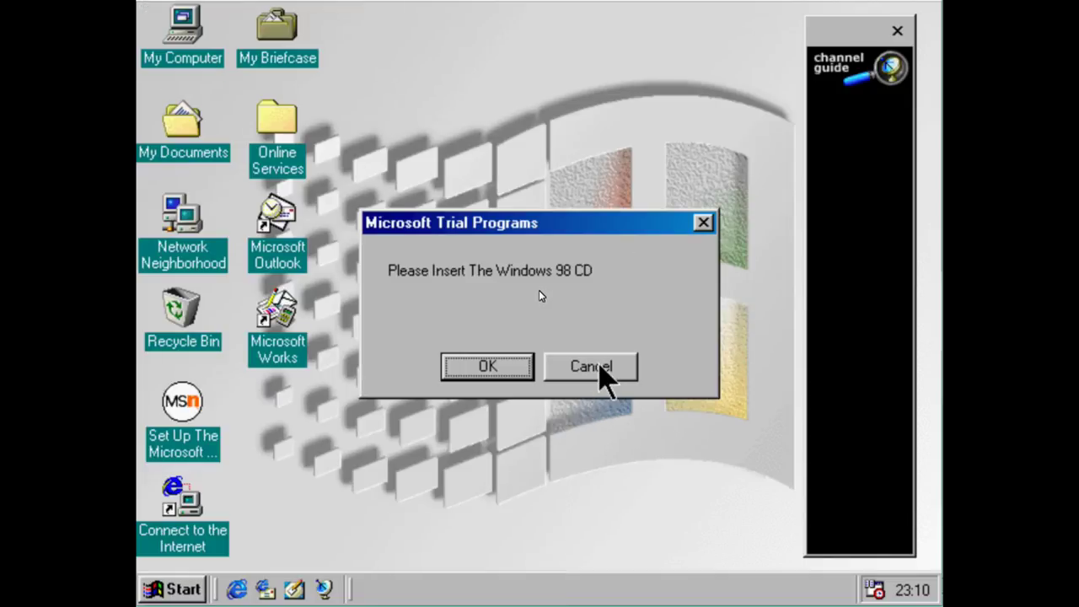
click(598, 364)
Browse the System Tools accessories and open System Information
key(super)
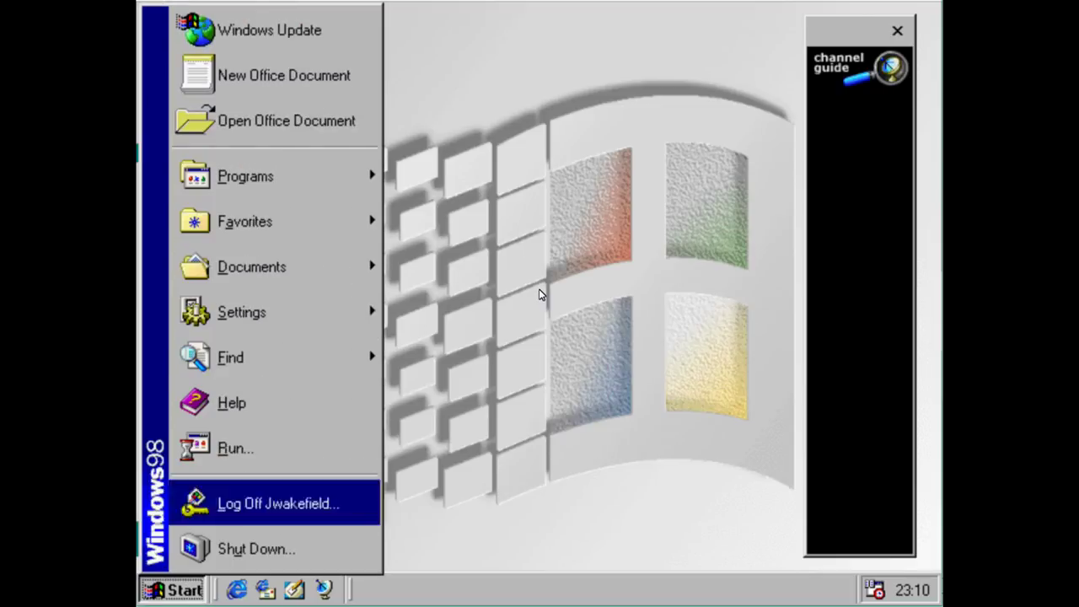
mouse_move(354, 176)
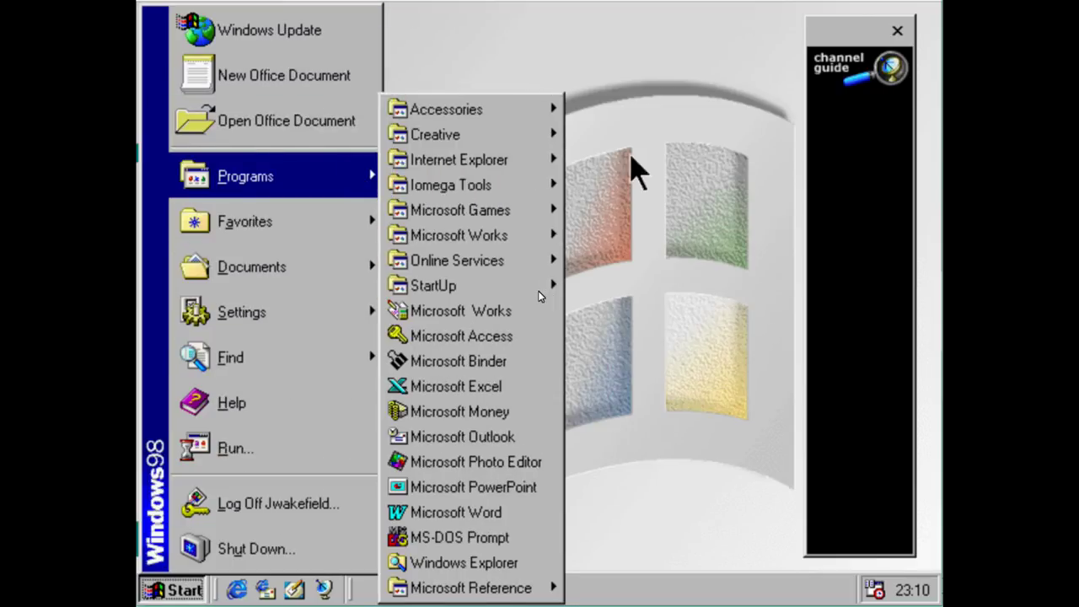
mouse_move(447, 109)
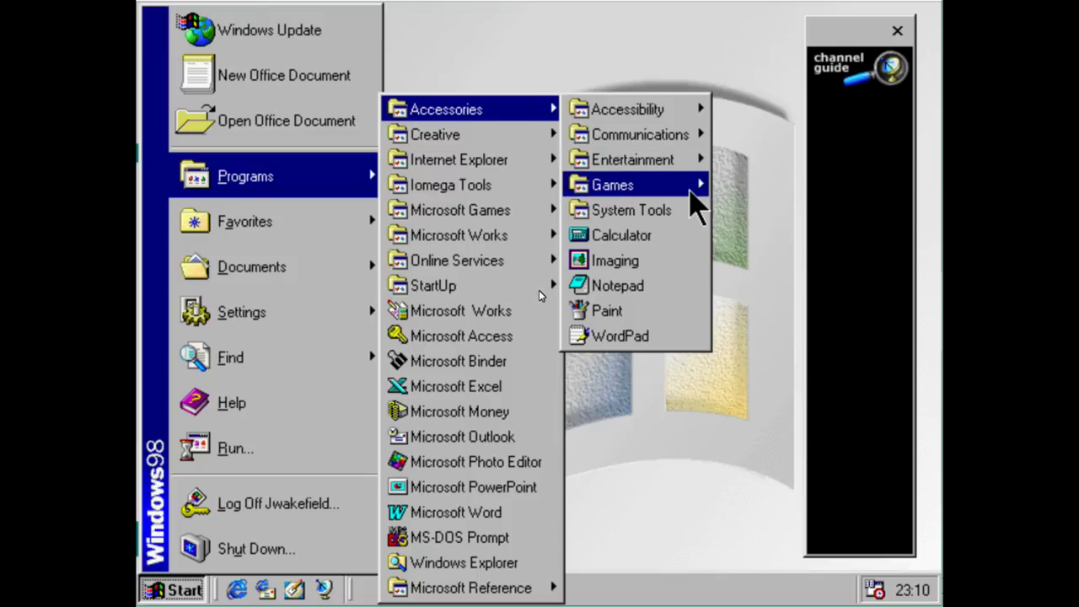
mouse_move(691, 190)
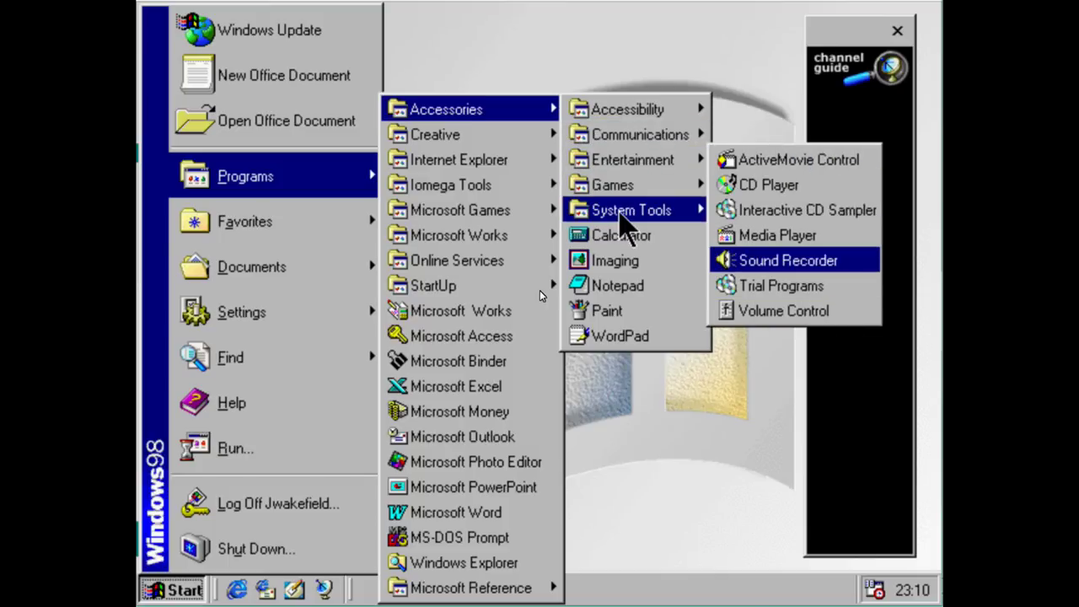
mouse_move(628, 221)
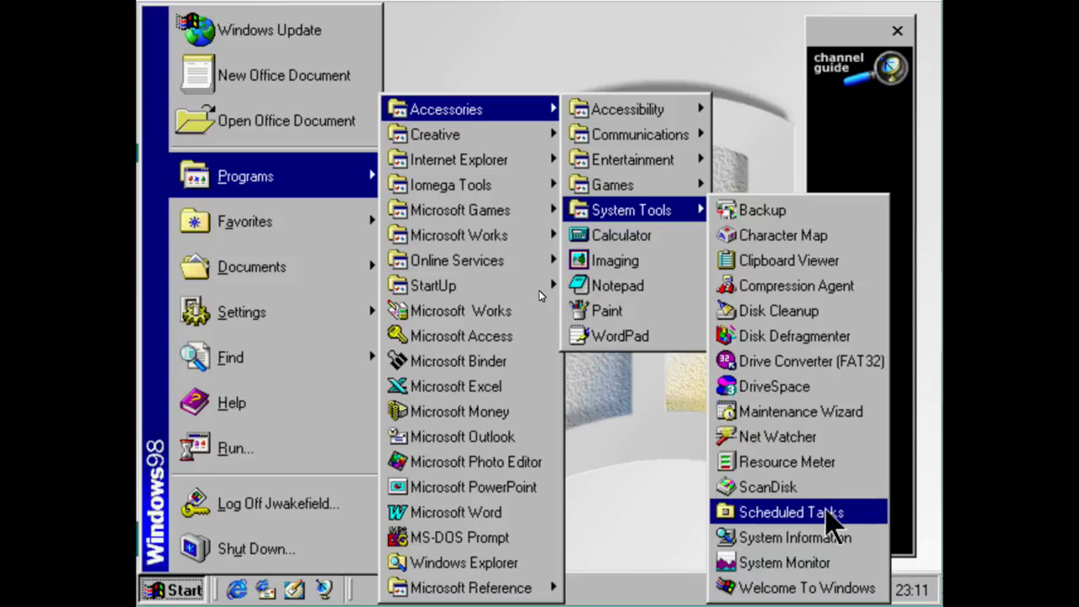
click(856, 541)
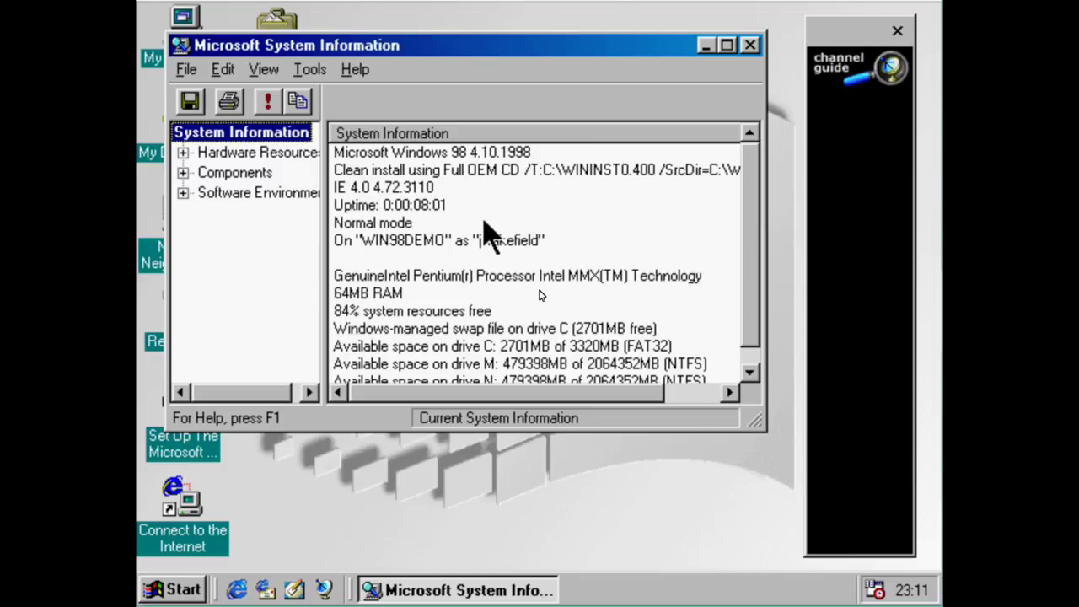
Read through the system summary in Microsoft System Information and close the window
key(Tab)
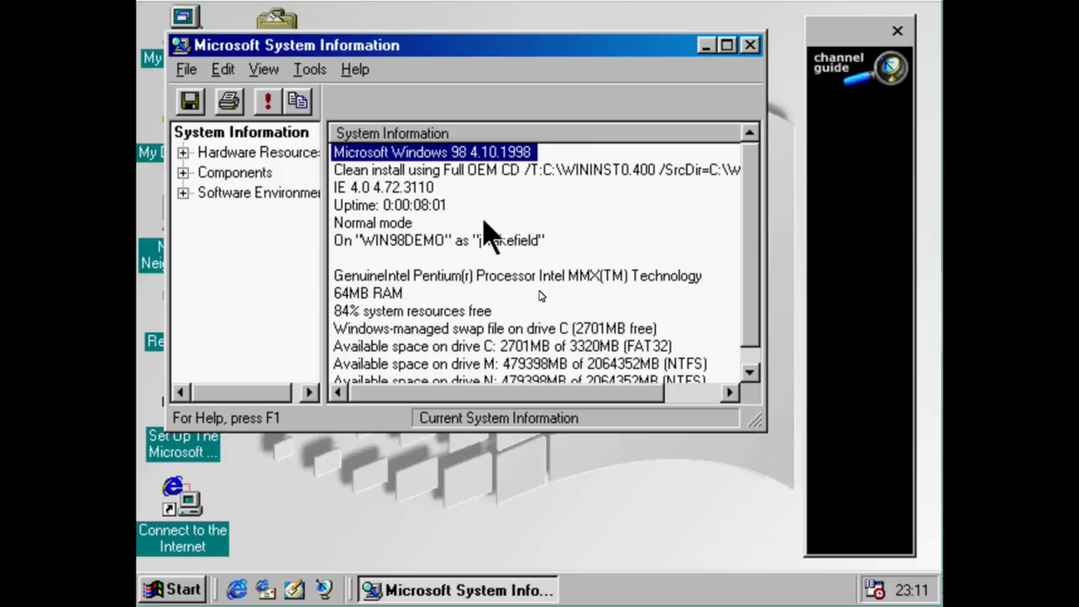
scroll(491, 231, down, 1)
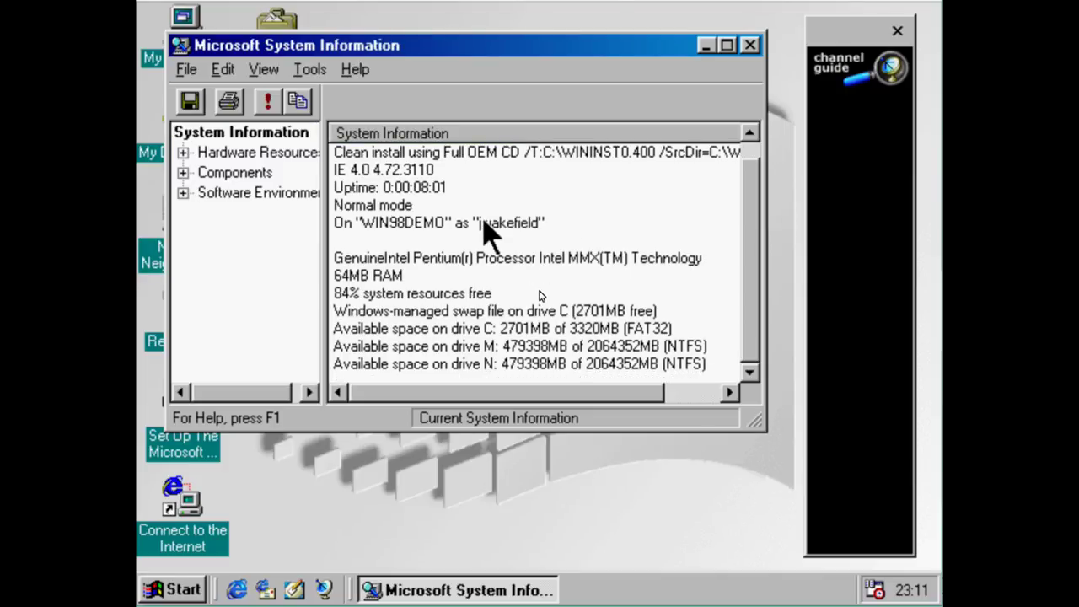
scroll(484, 222, up, 1)
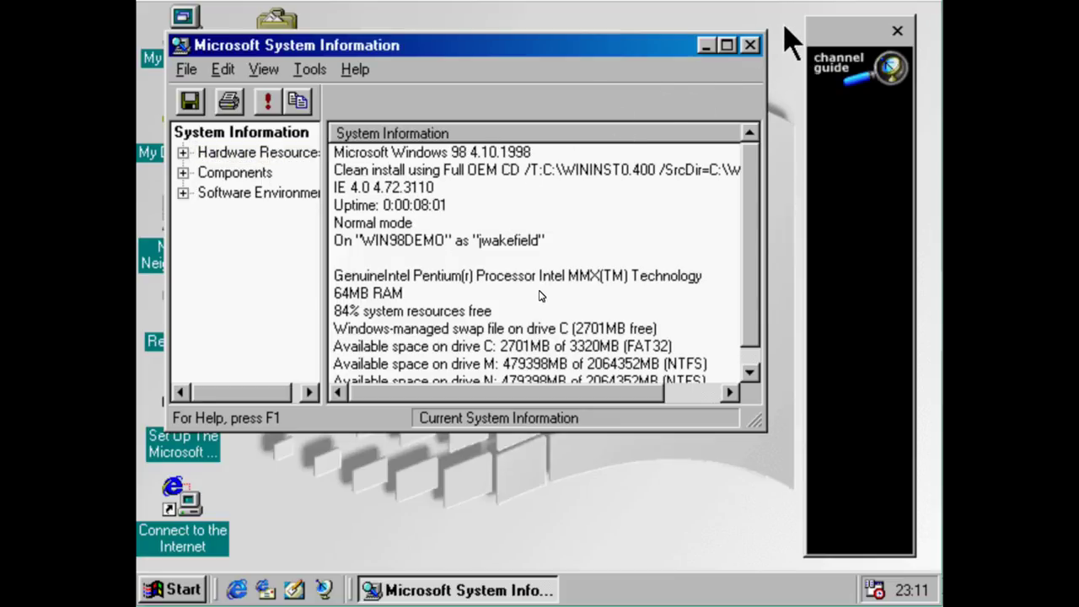
click(748, 46)
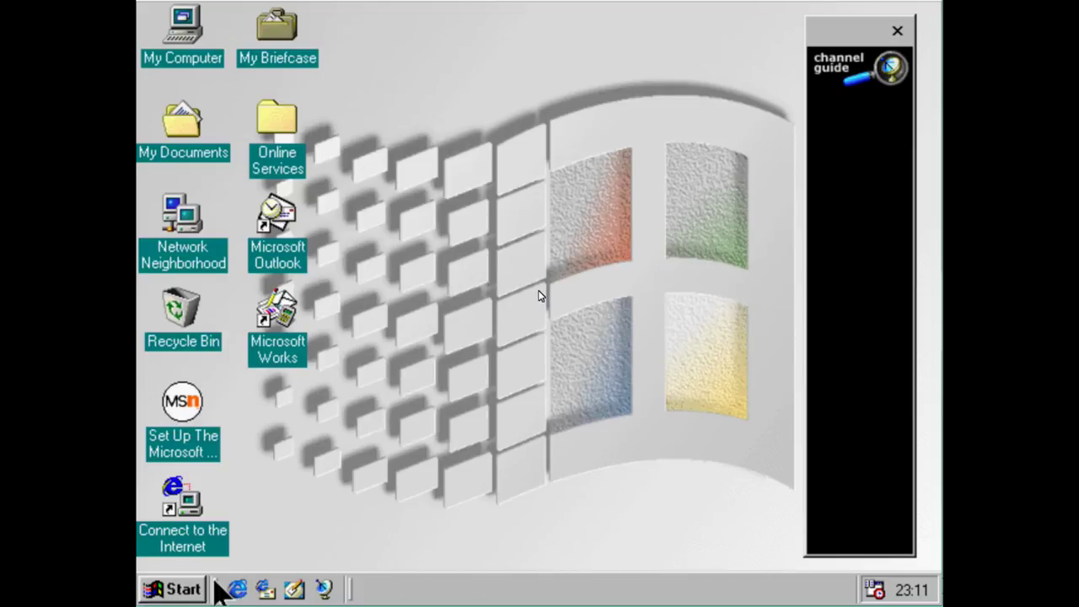
Start the Maintenance Wizard from the System Tools accessories and continue to its maintenance schedule options
click(173, 588)
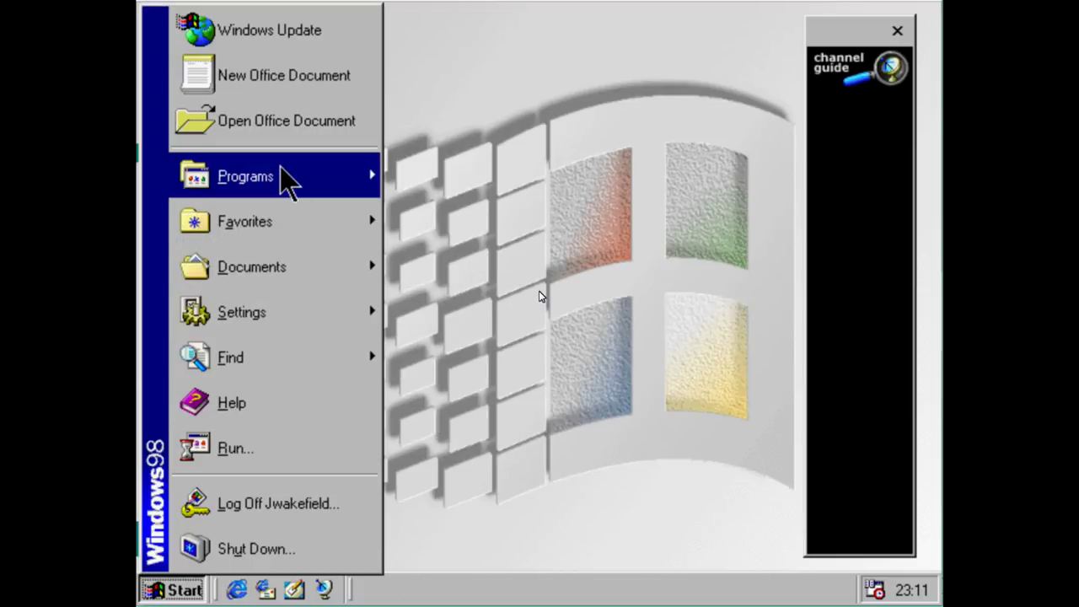
mouse_move(295, 188)
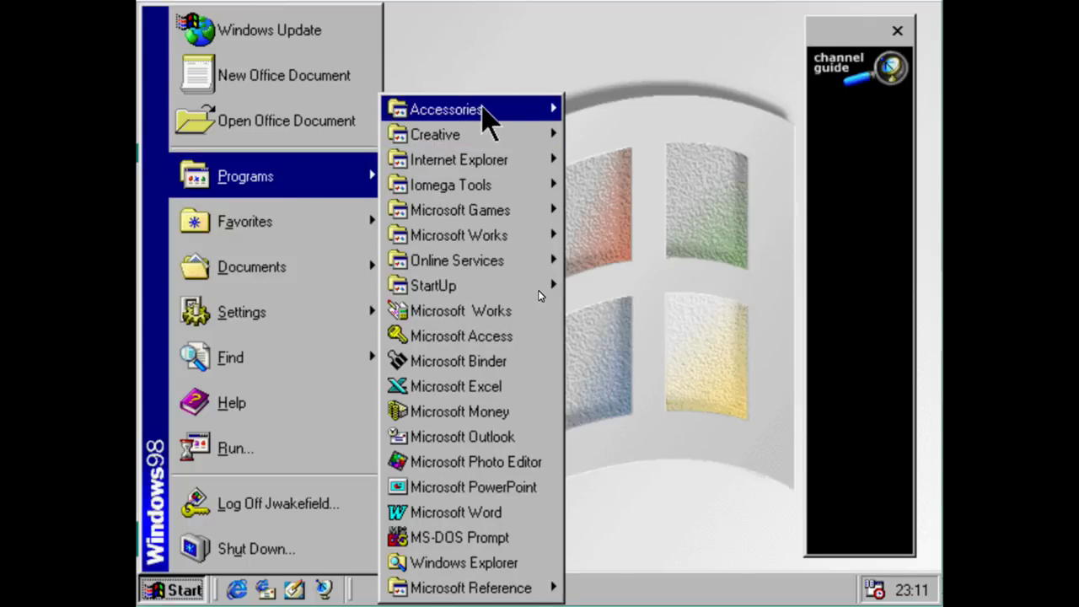
mouse_move(482, 113)
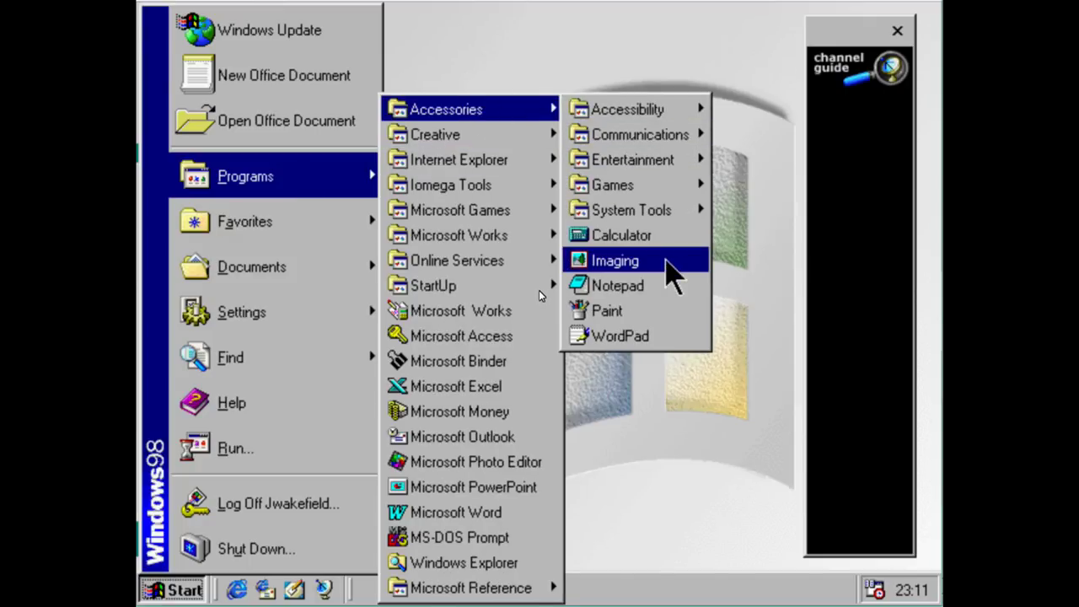
mouse_move(684, 211)
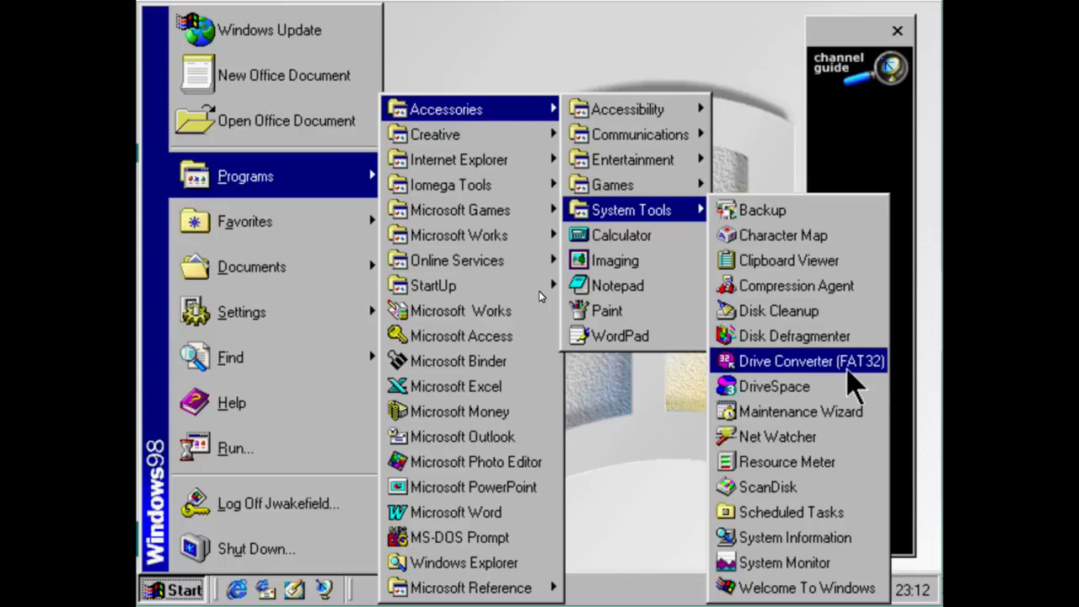
click(868, 413)
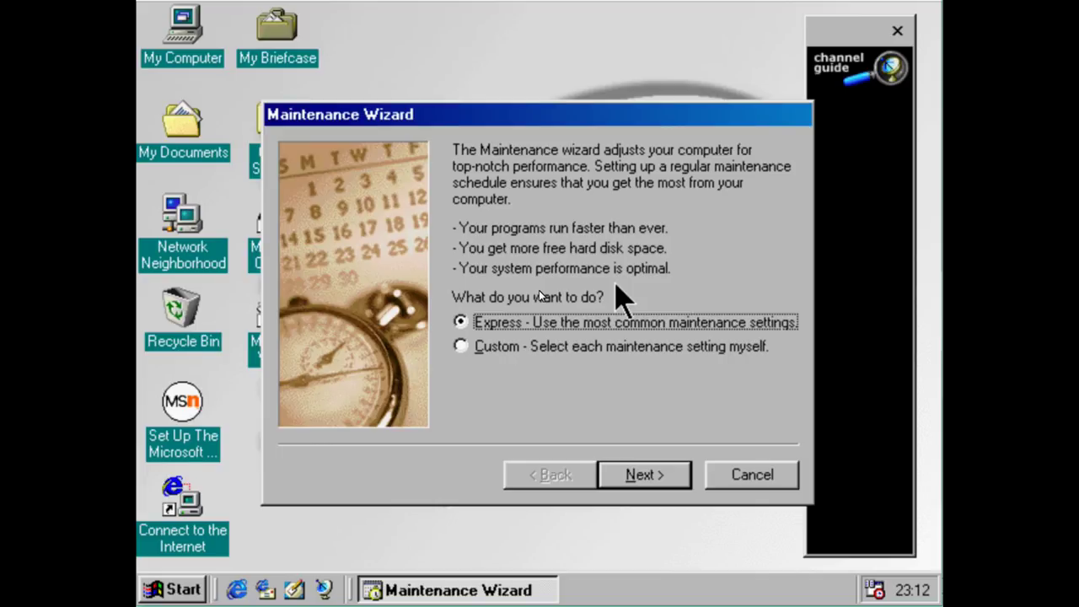
key(Return)
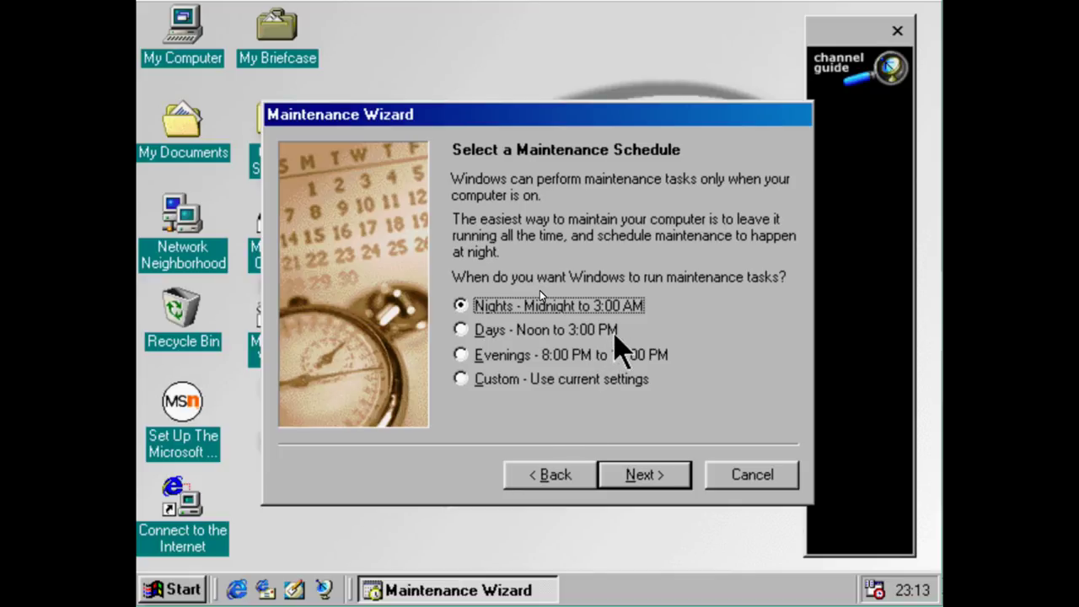
Try the Days maintenance schedule, return to Nights - Midnight to 3:00 AM, and continue to the startup programs page
click(583, 386)
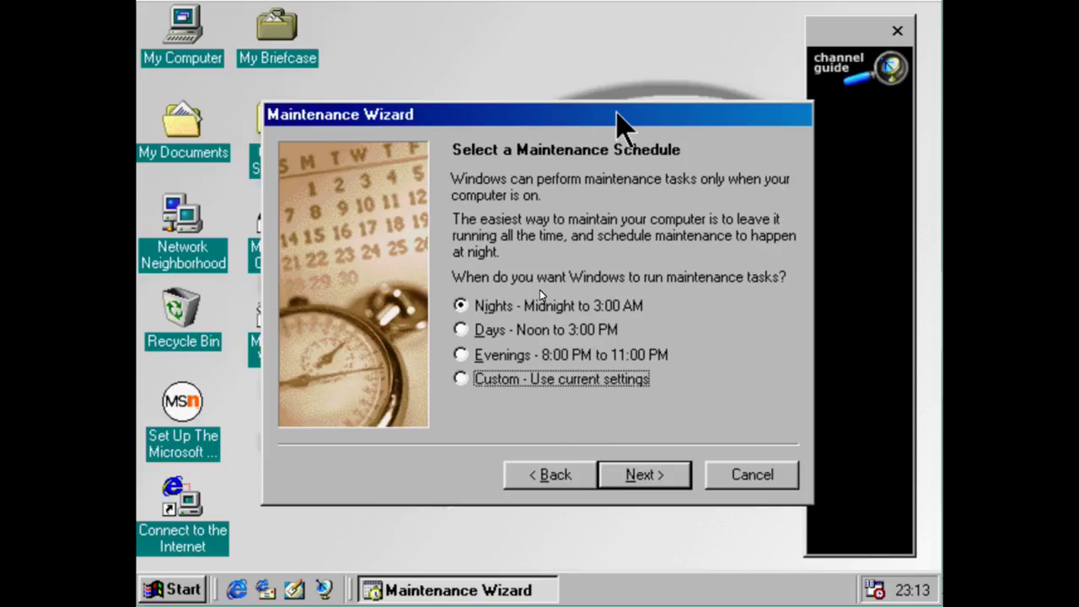
click(567, 329)
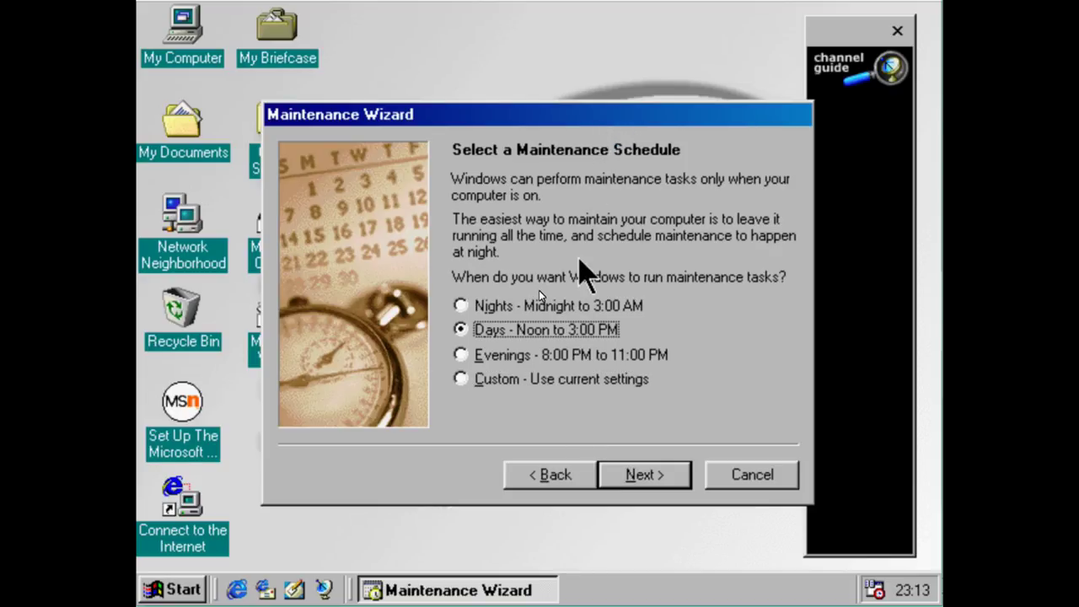
click(577, 309)
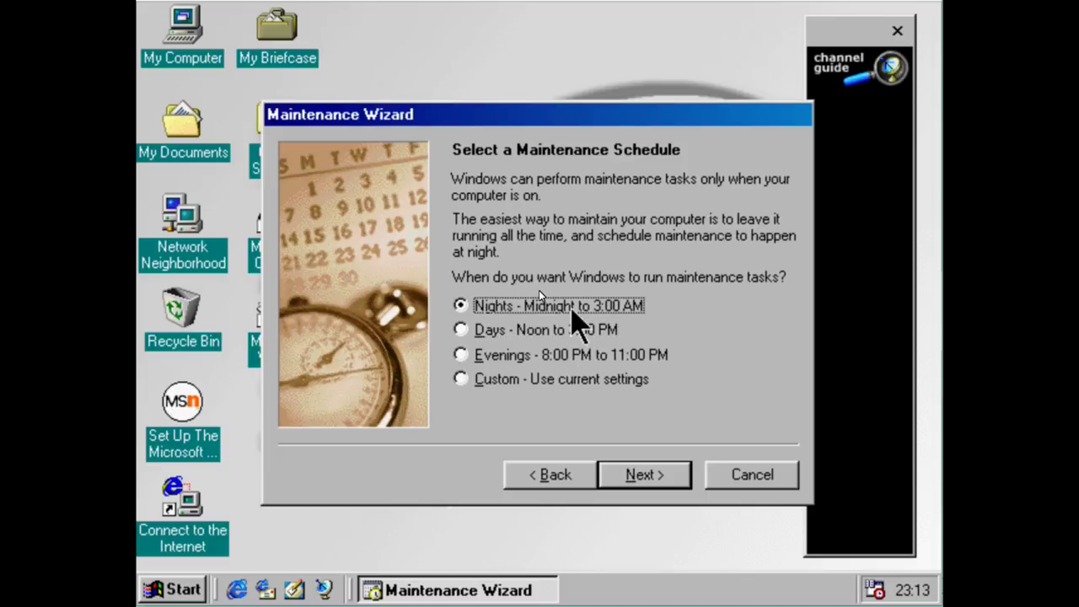
click(672, 483)
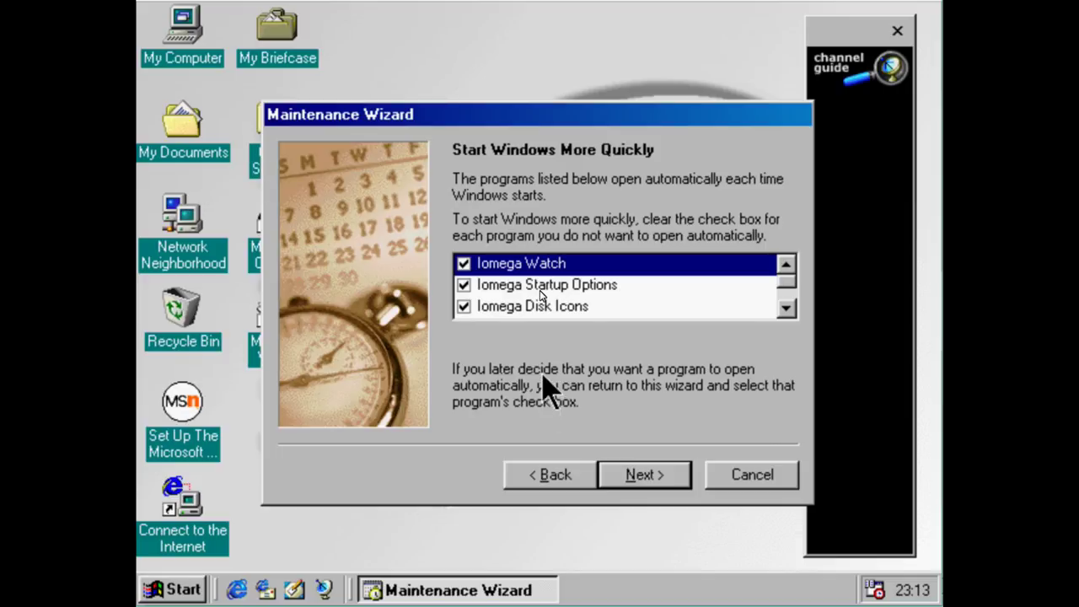
Look through the list of programs that open automatically at startup and continue to the disk defragmenting options
click(786, 308)
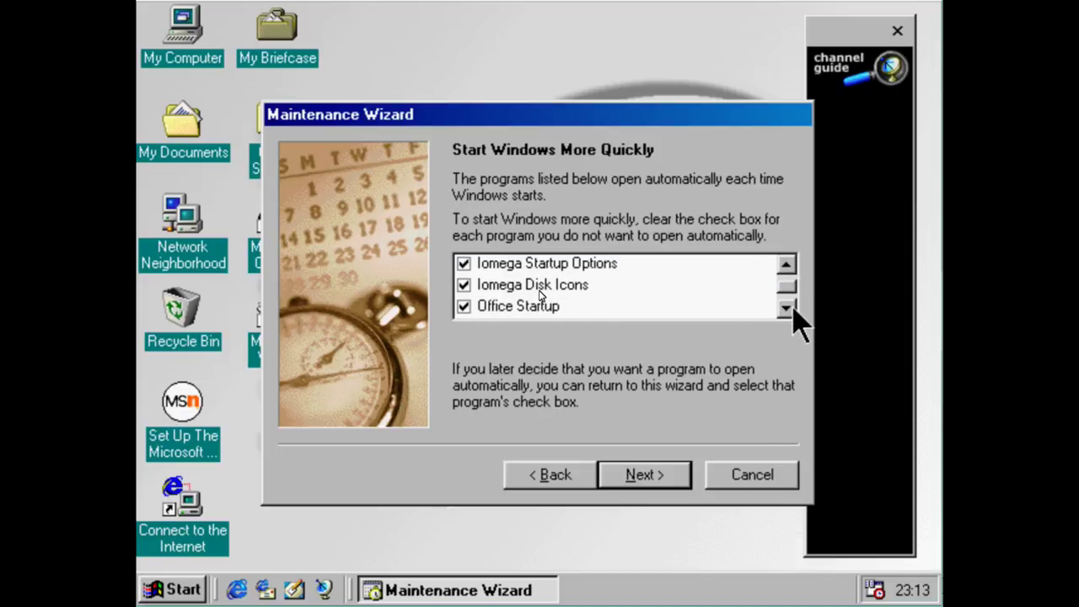
click(787, 309)
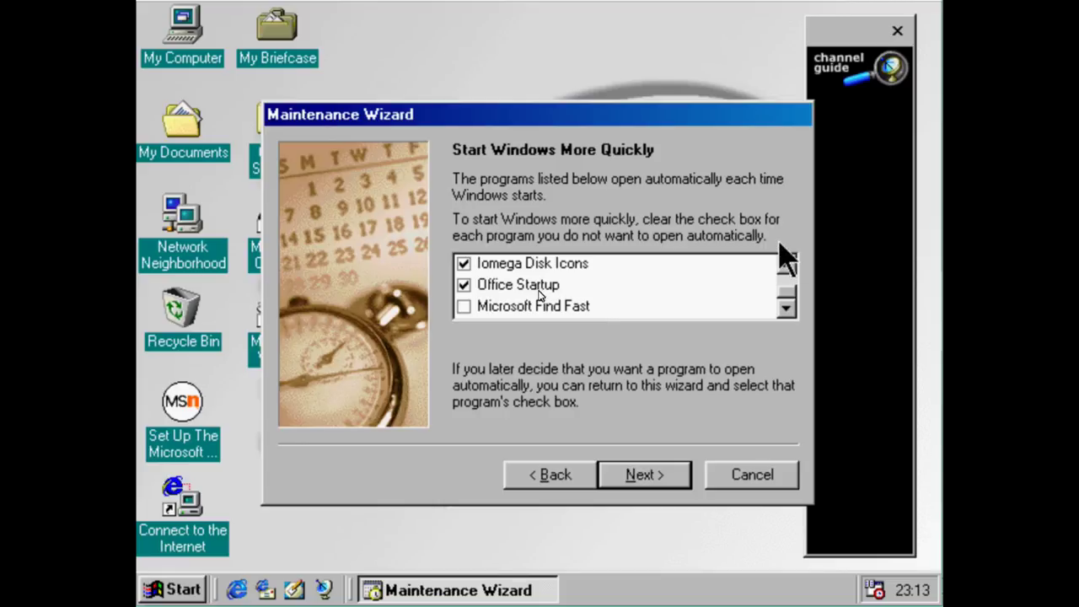
click(785, 264)
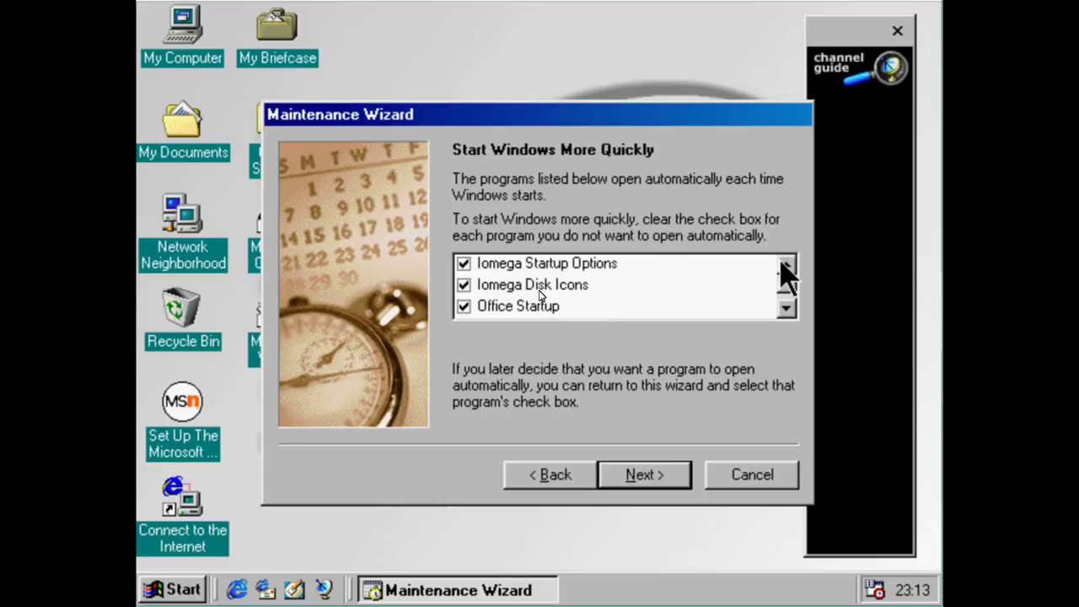
click(784, 265)
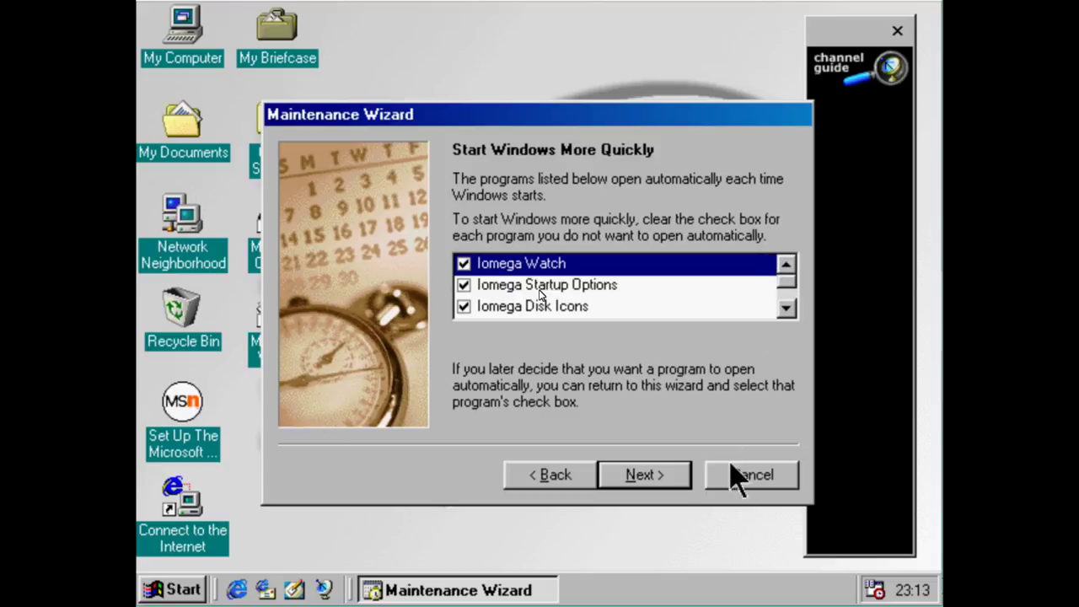
click(649, 475)
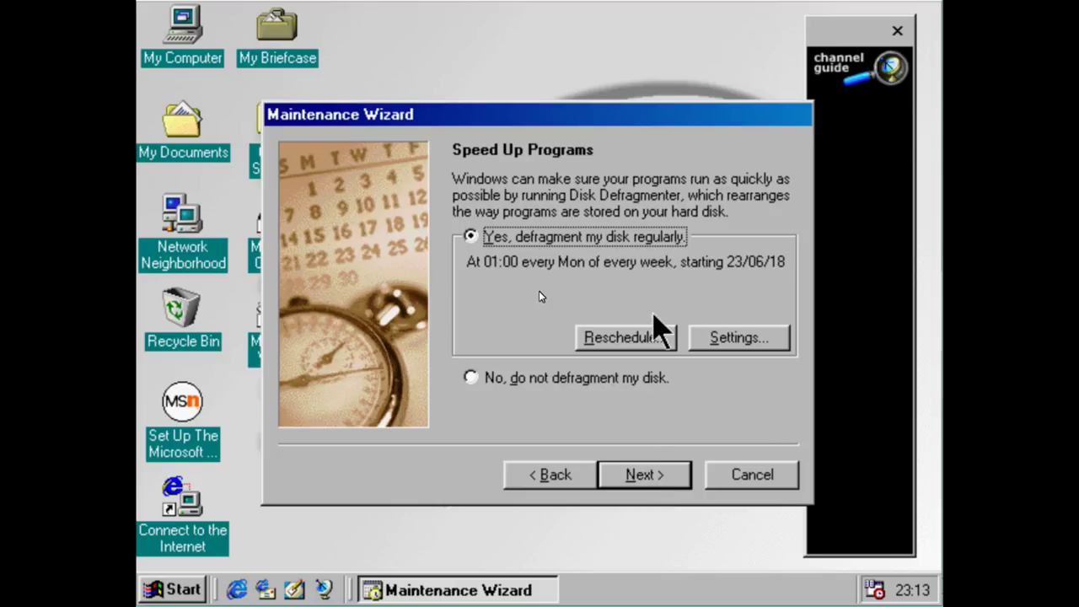
Review the wizard's disk scanning, file deletion and task summary pages, then cancel the Maintenance Wizard
click(640, 472)
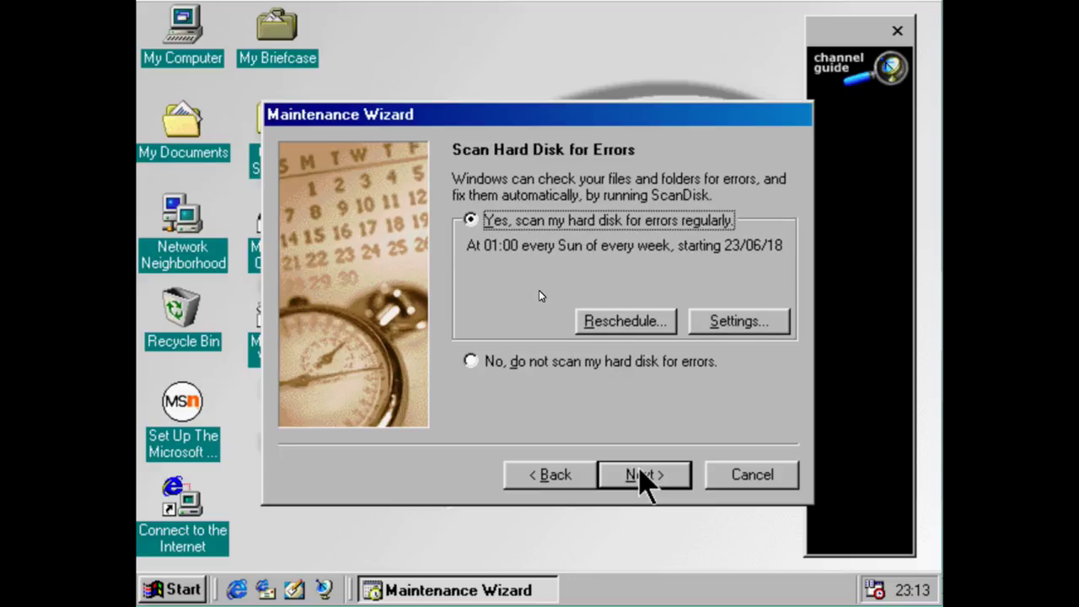
click(642, 478)
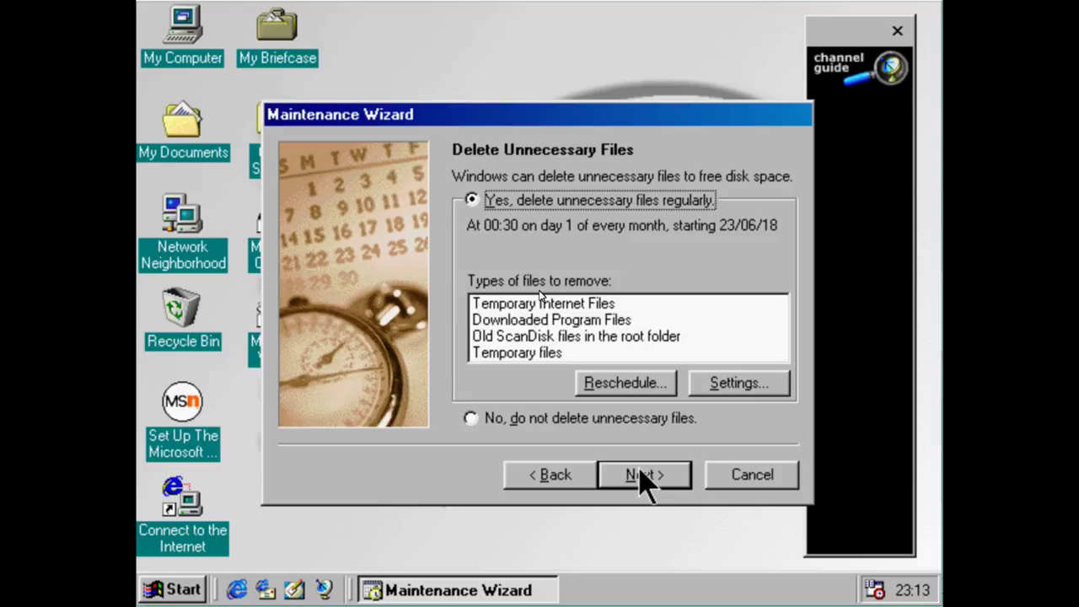
click(640, 472)
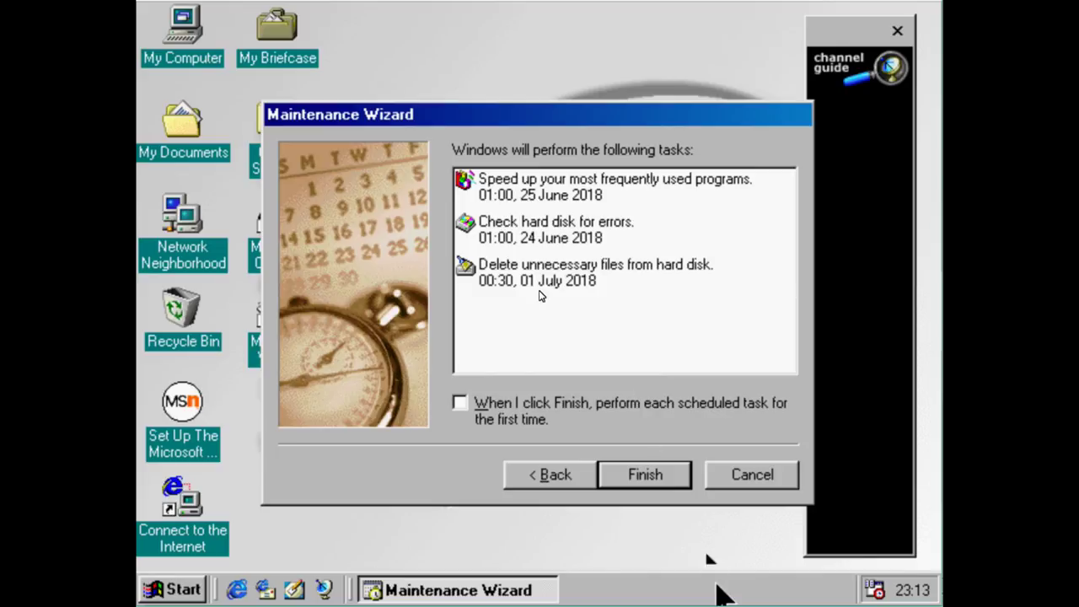
click(782, 483)
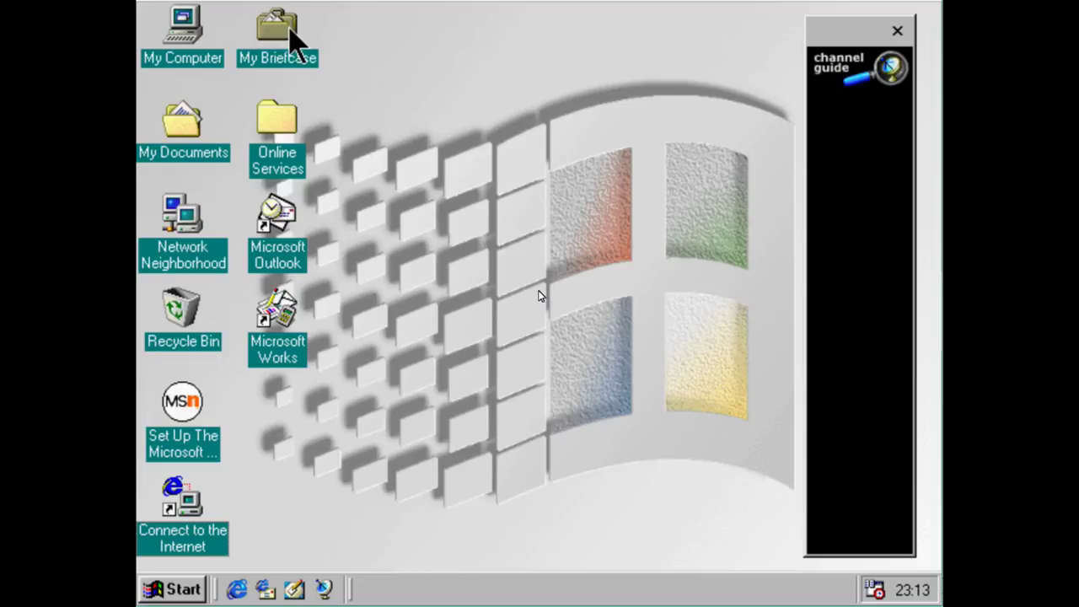
Open My Computer, select the Windows98 (C:) drive and view its capacity details and usage chart
double_click(212, 61)
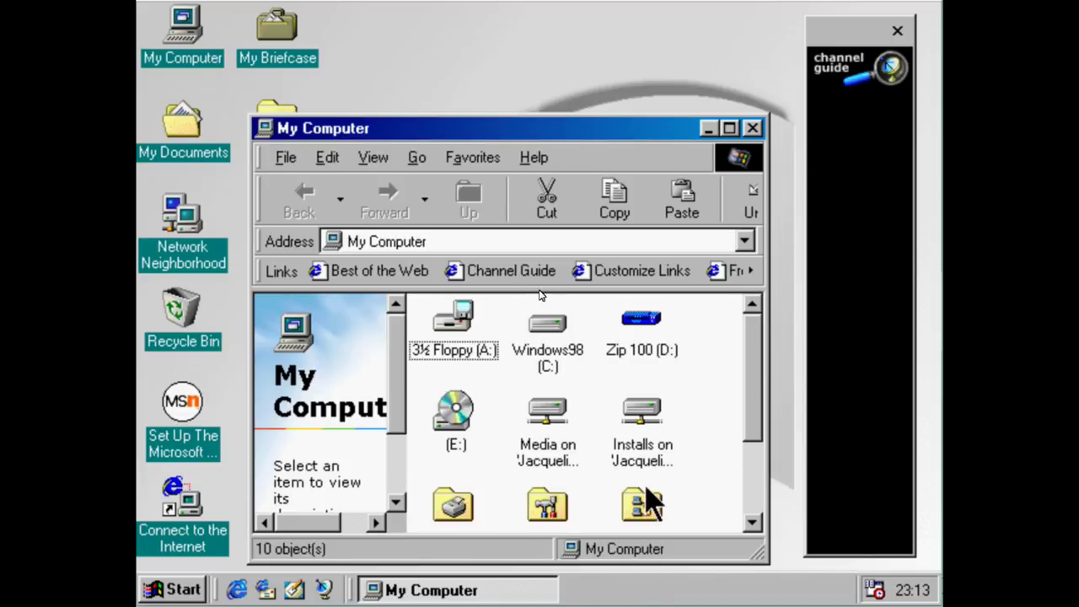
right_click(549, 329)
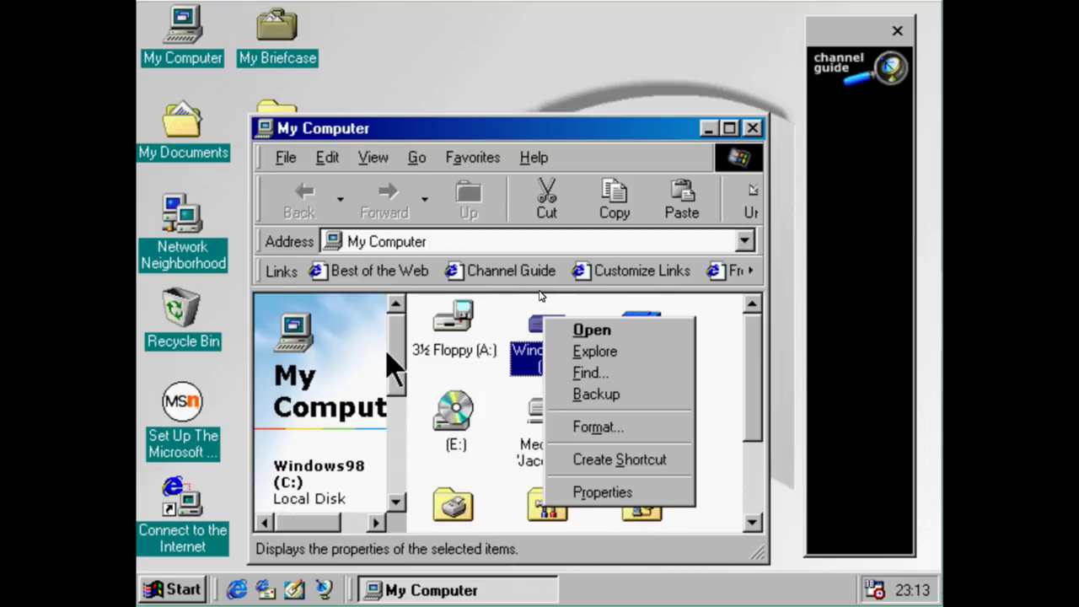
drag(393, 367, 393, 436)
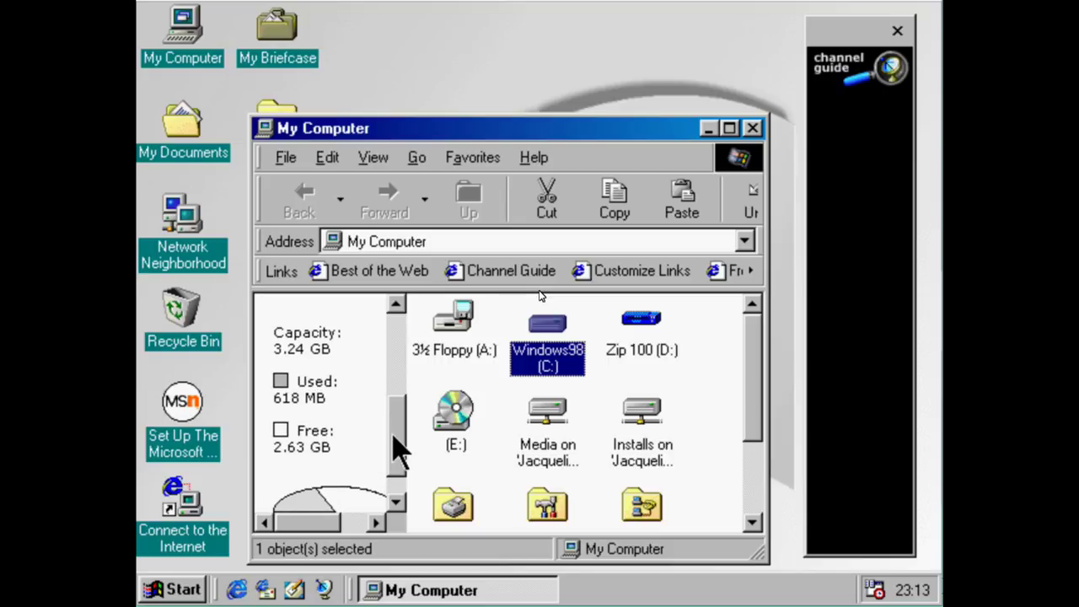
drag(398, 453, 398, 462)
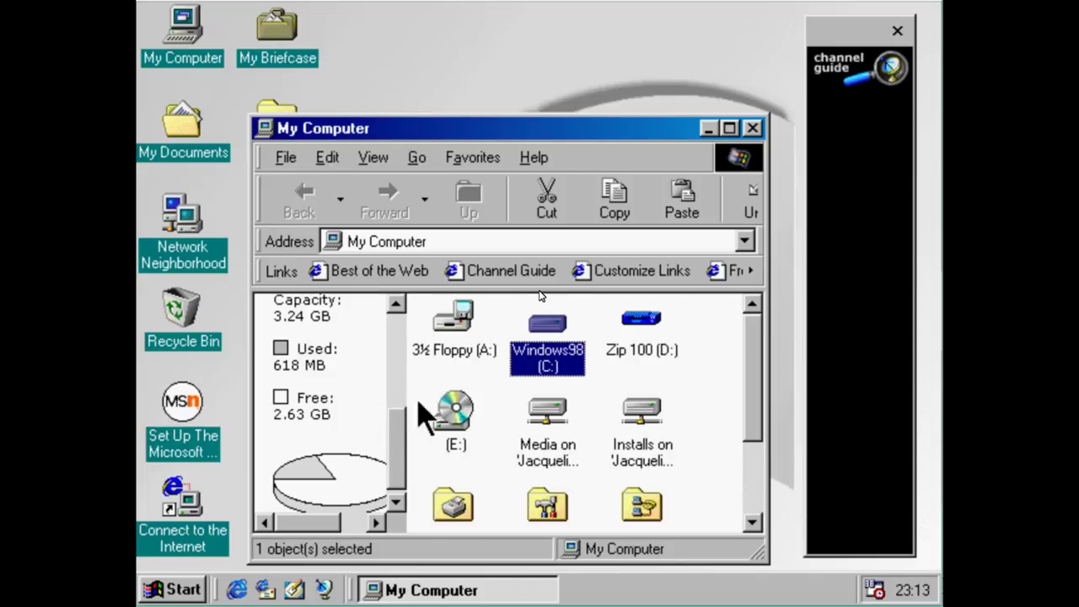
Start Disk Cleanup from the Windows98 (C:) drive's properties and show its additional options for freeing space
right_click(564, 359)
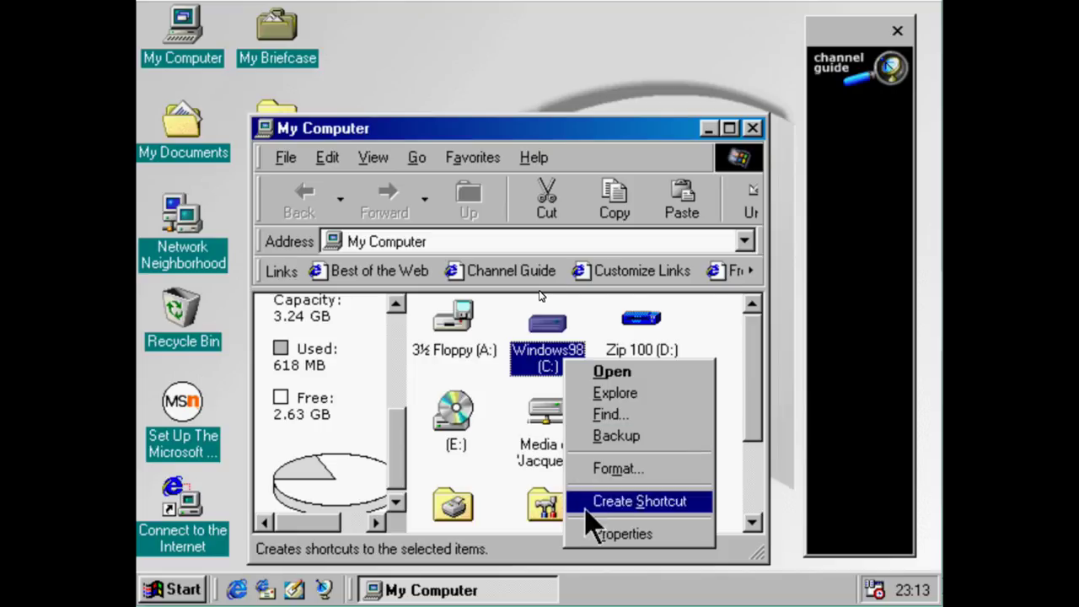
click(596, 538)
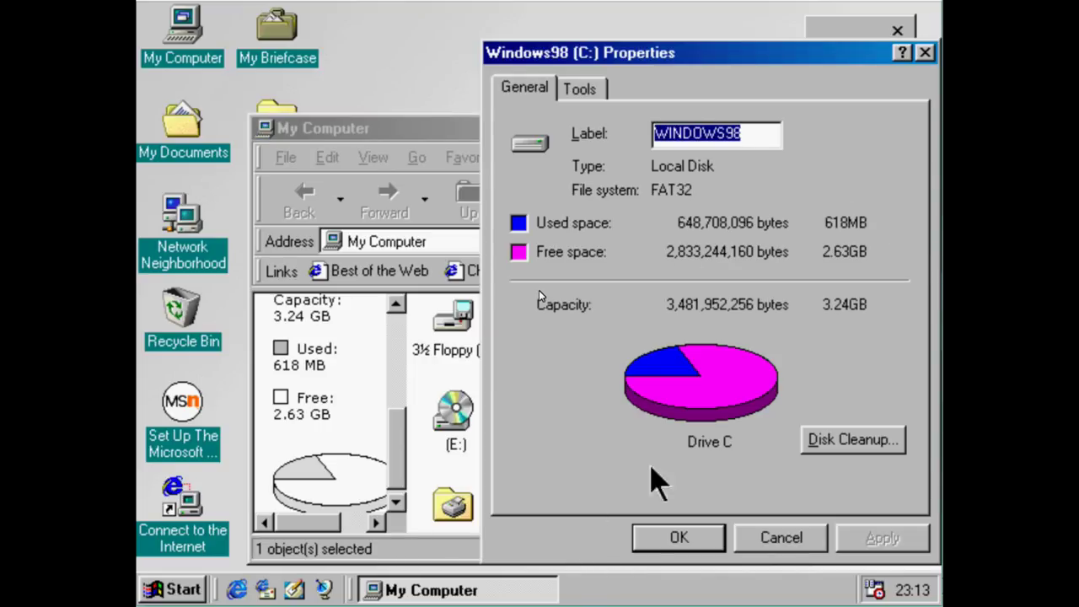
click(860, 448)
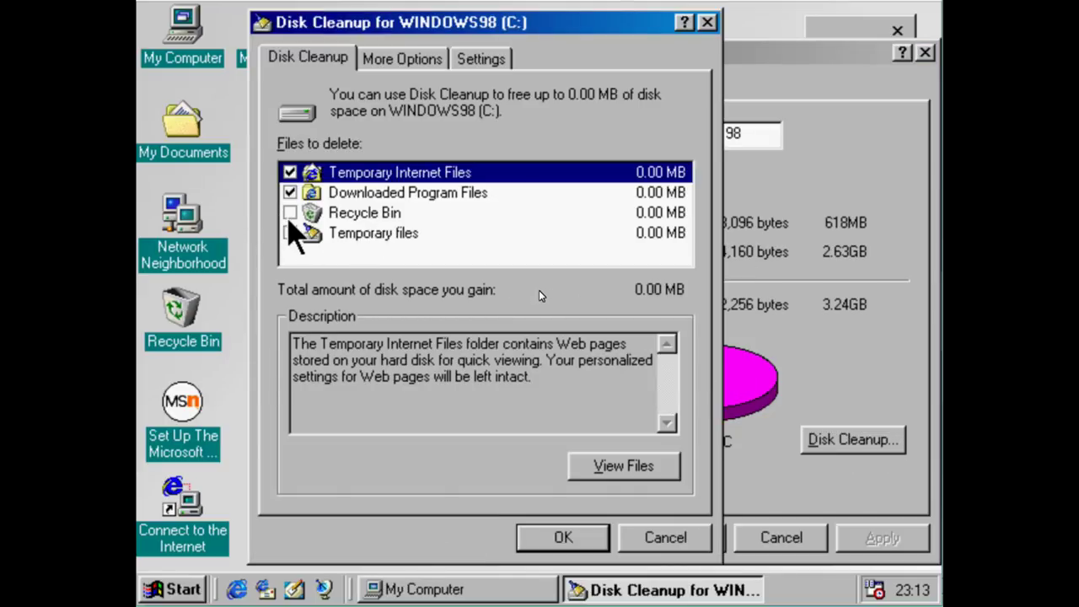
click(408, 62)
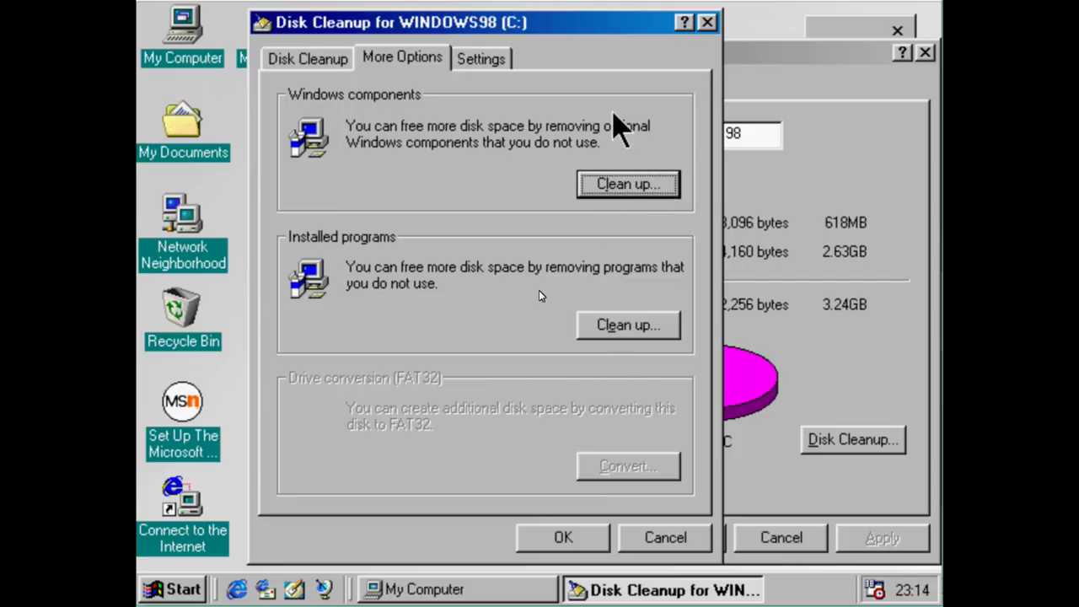
Look through the removable Windows components offered by Disk Cleanup, then cancel Add/Remove Programs
click(610, 191)
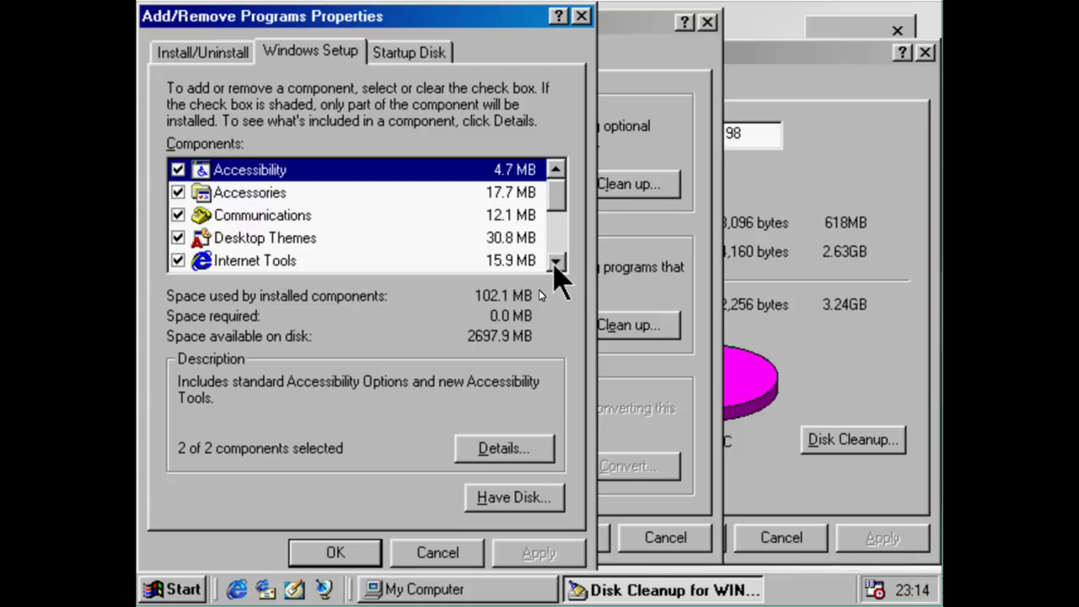
click(555, 263)
click(555, 263)
click(555, 263)
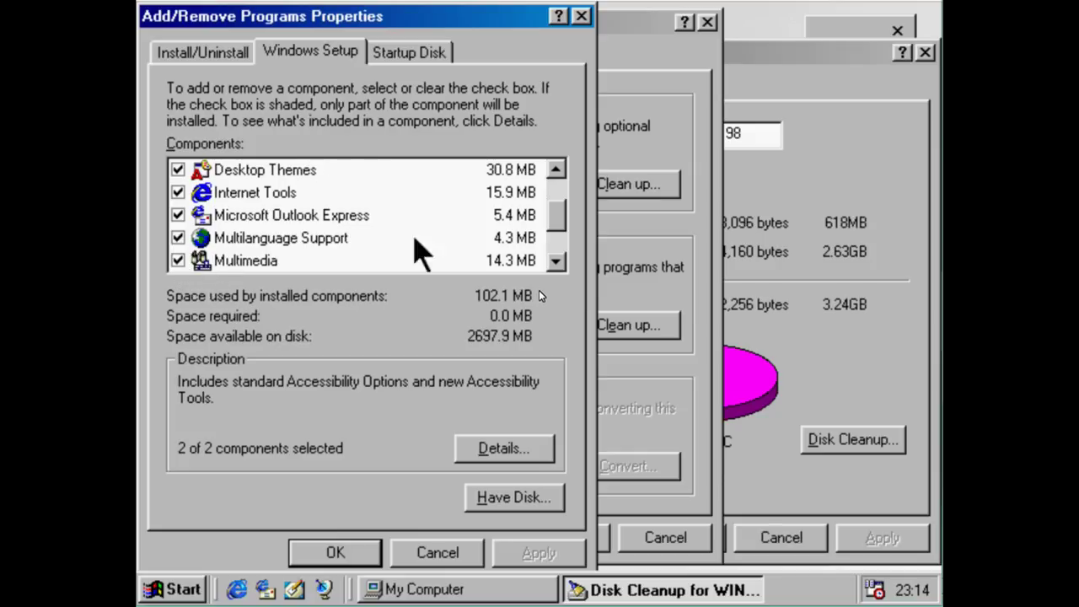
click(431, 558)
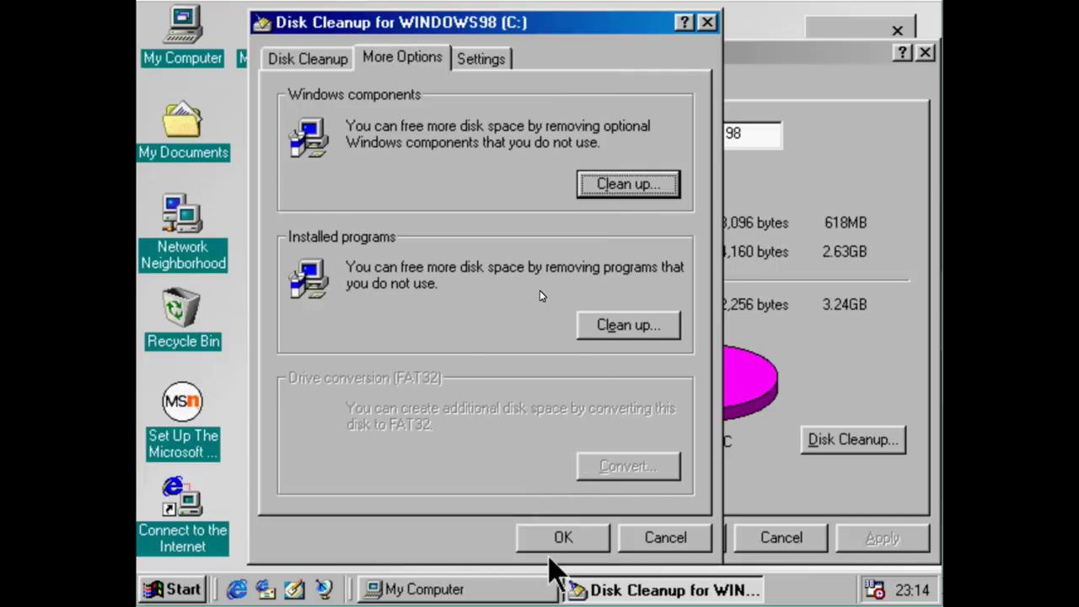
Review the installed programs offered for removal, then run Disk Cleanup on drive C and confirm the file deletion
click(616, 348)
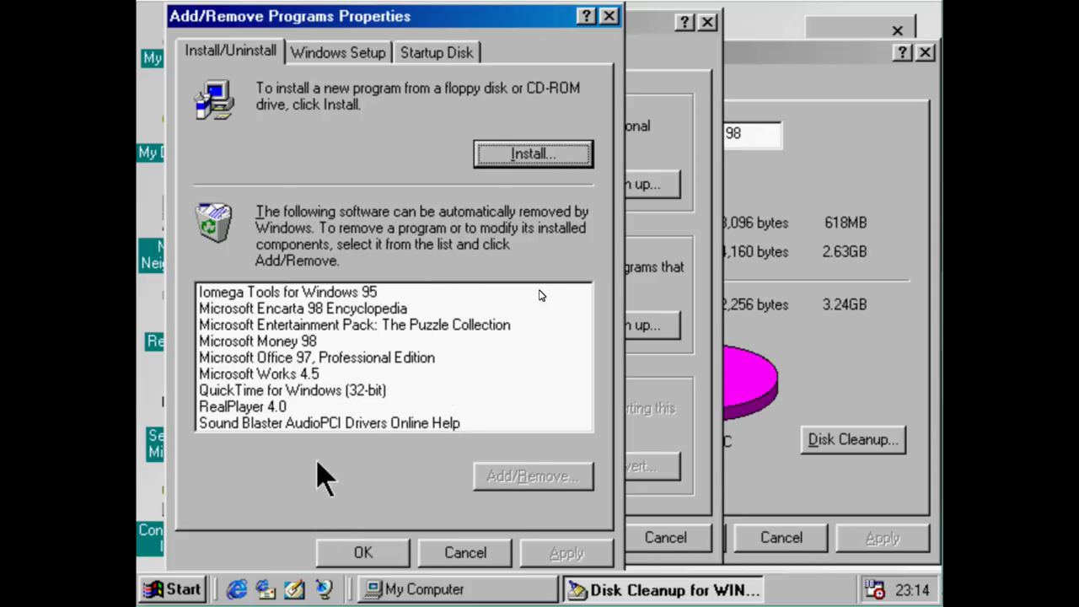
click(386, 562)
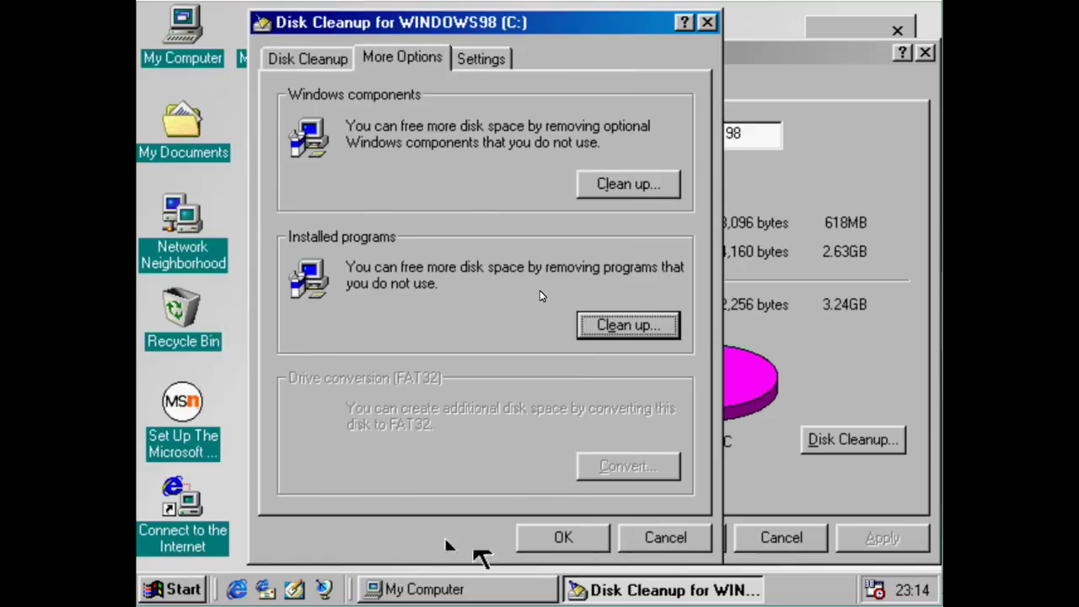
click(524, 533)
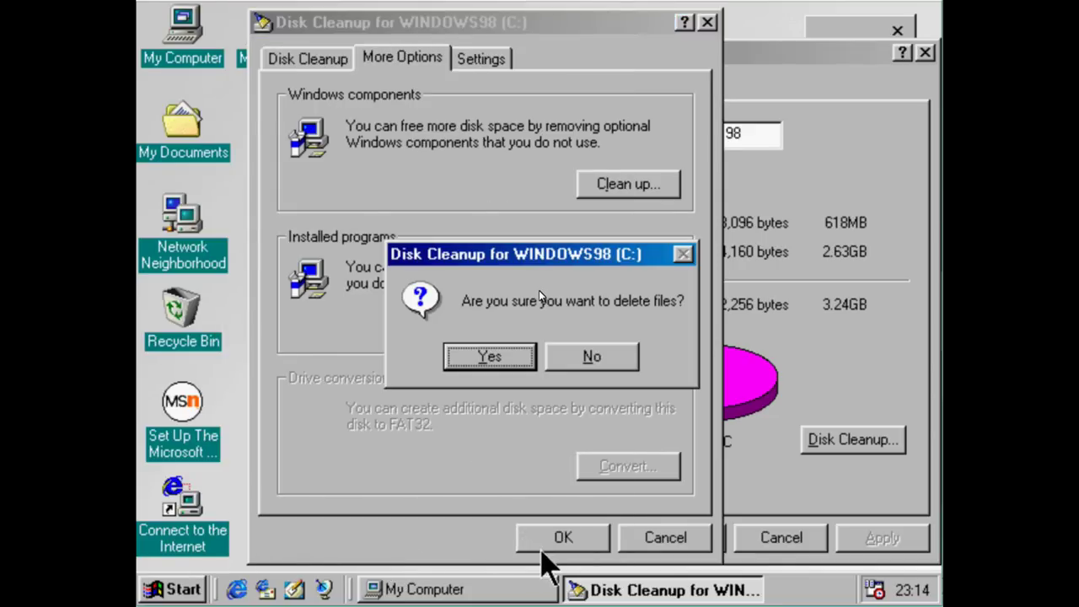
click(468, 355)
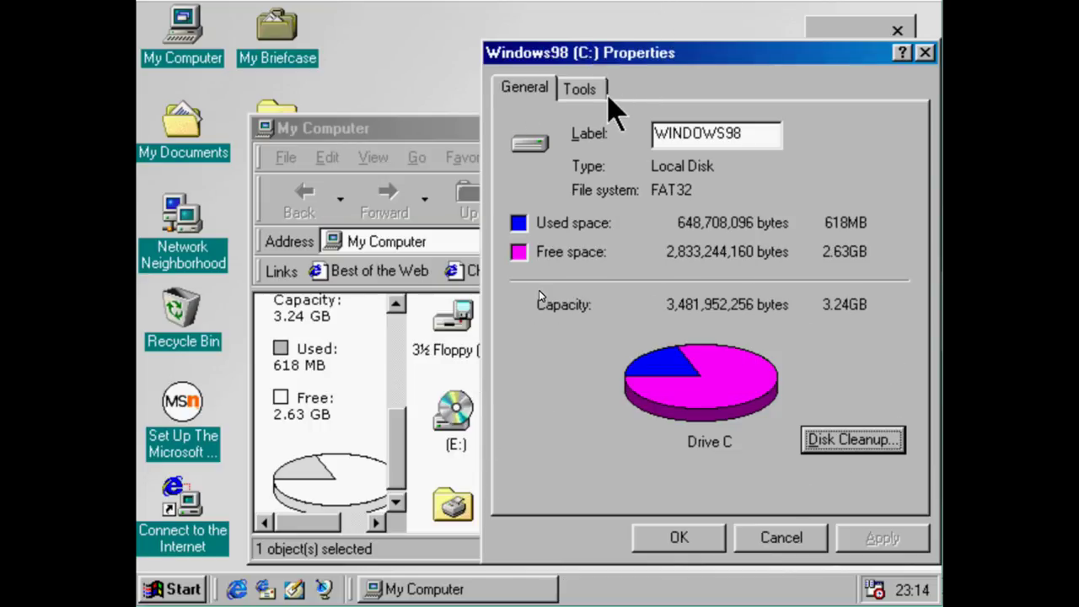
Check drive C's error-checking, backup and defragmentation tools, then cancel its properties and close My Computer
click(582, 88)
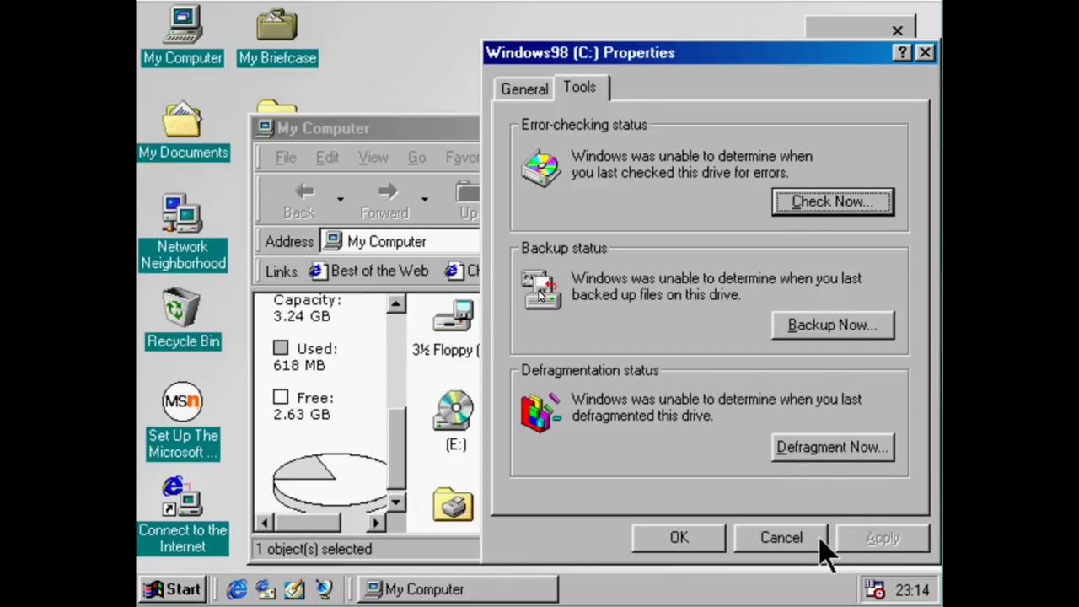
click(769, 534)
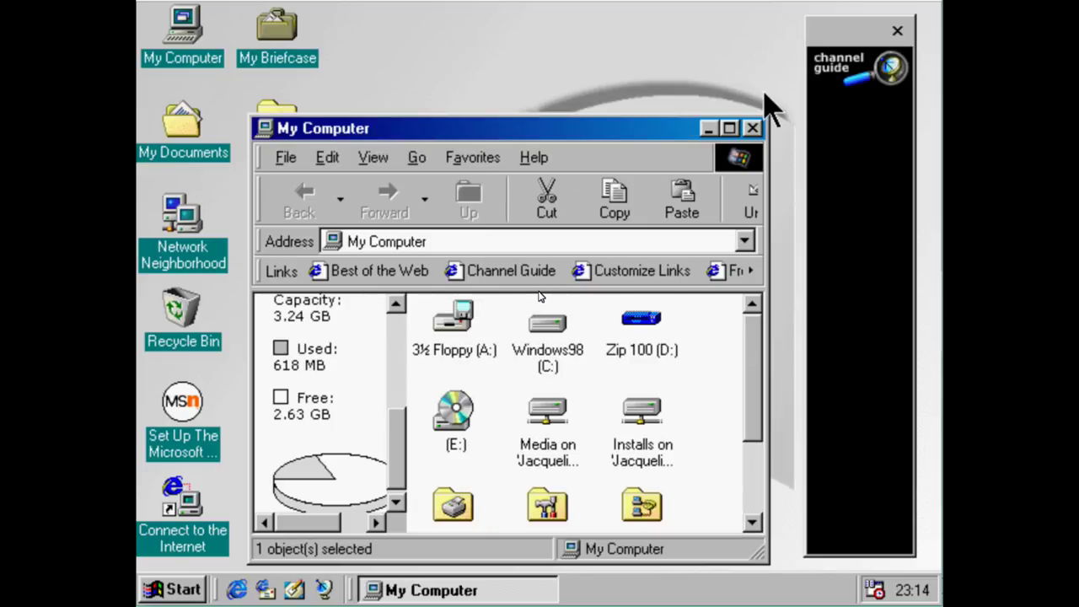
click(751, 128)
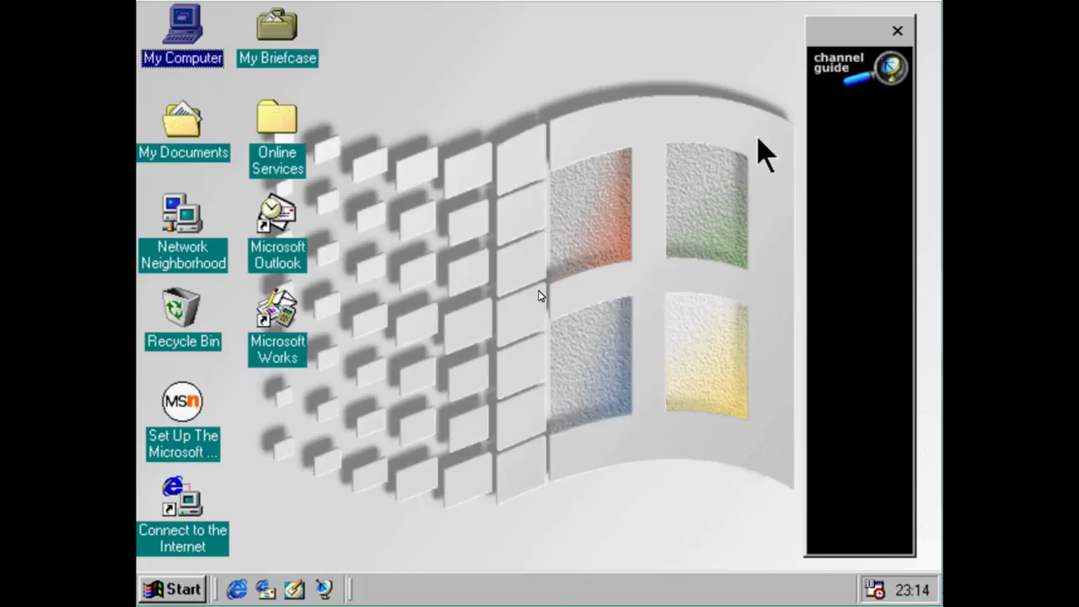
Browse the installed program groups in the Start menu, then close it
click(173, 588)
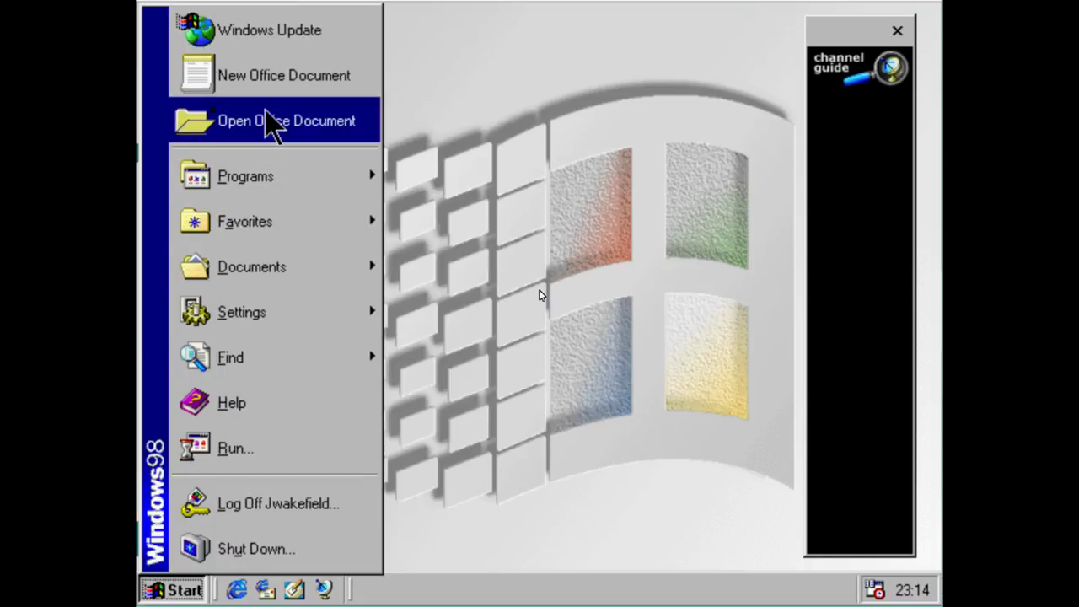
mouse_move(251, 179)
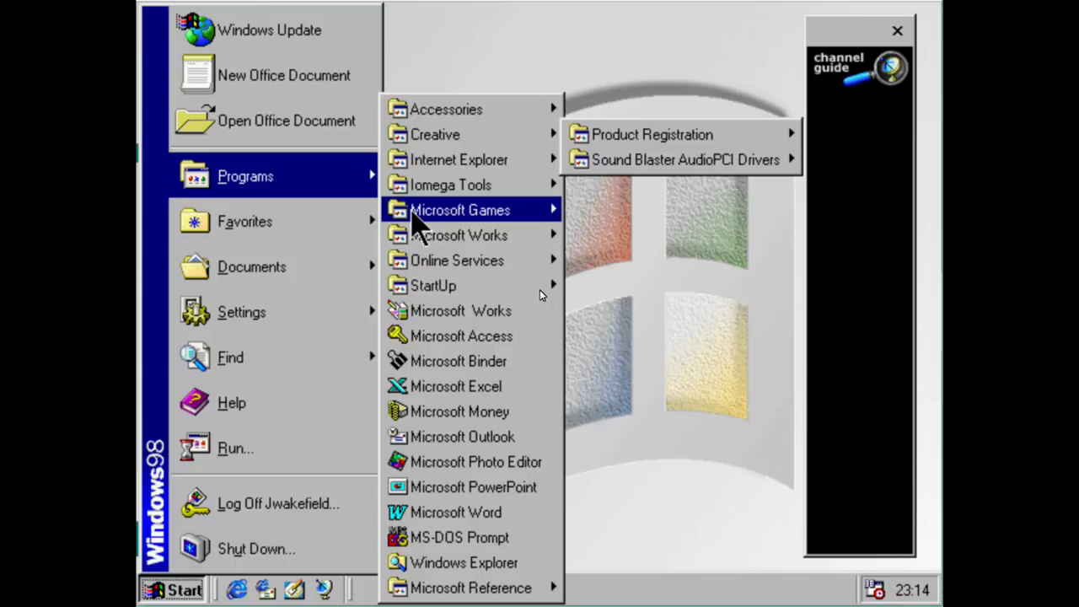
click(545, 53)
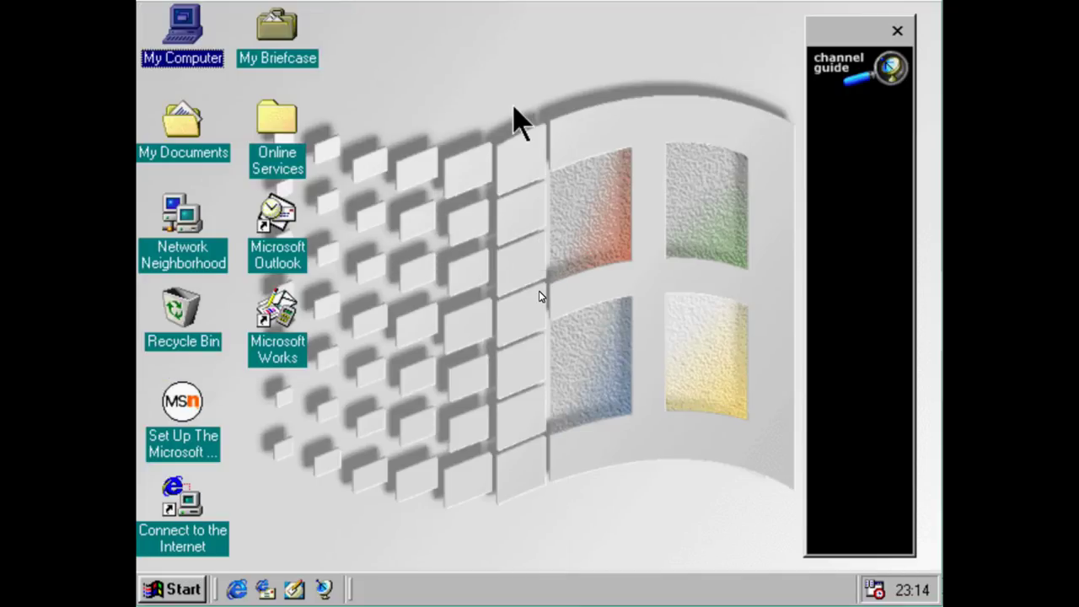
Open the Online Services folder on the desktop to view its provider shortcuts, then close it
double_click(273, 118)
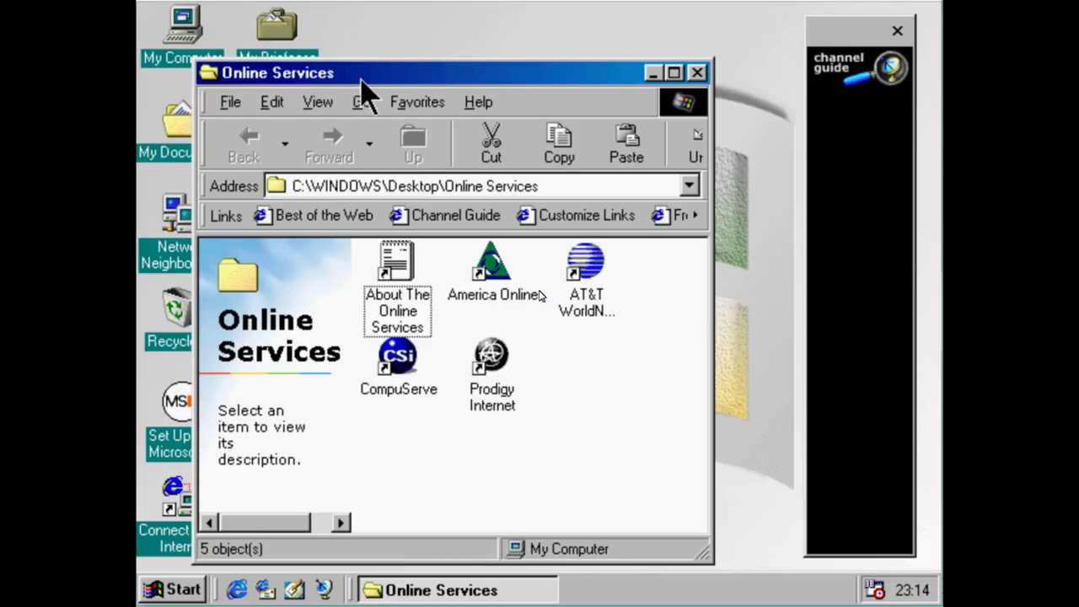
mouse_move(362, 82)
mouse_down()
mouse_move(396, 98)
mouse_move(361, 86)
mouse_move(393, 33)
mouse_move(486, 84)
mouse_move(399, 113)
mouse_move(327, 97)
mouse_move(422, 43)
mouse_move(429, 84)
mouse_move(365, 90)
mouse_move(345, 79)
mouse_move(374, 74)
mouse_move(354, 82)
mouse_move(361, 87)
mouse_up()
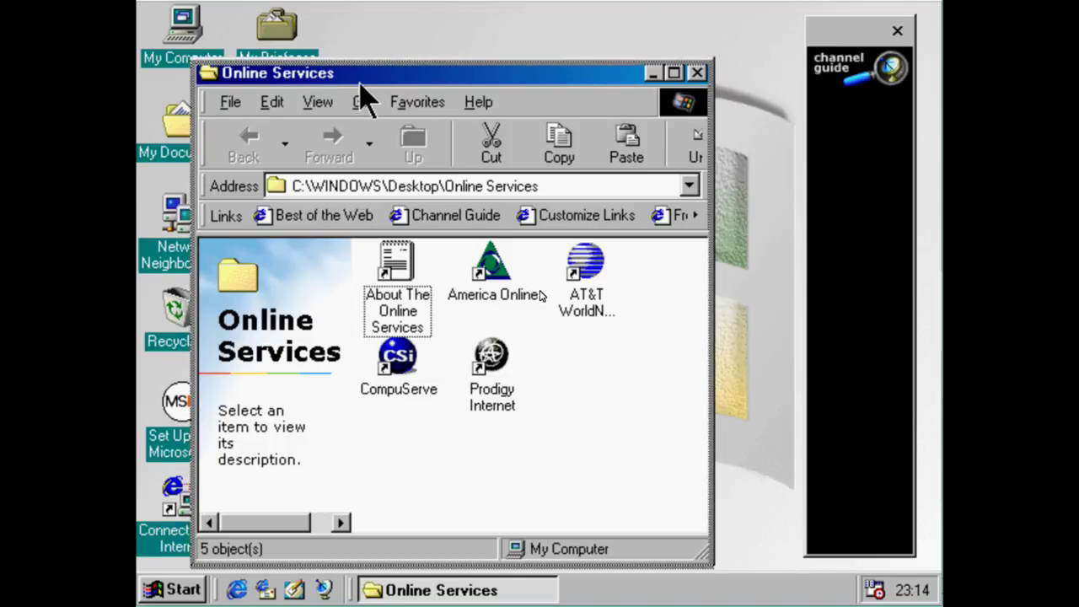
drag(361, 88, 360, 88)
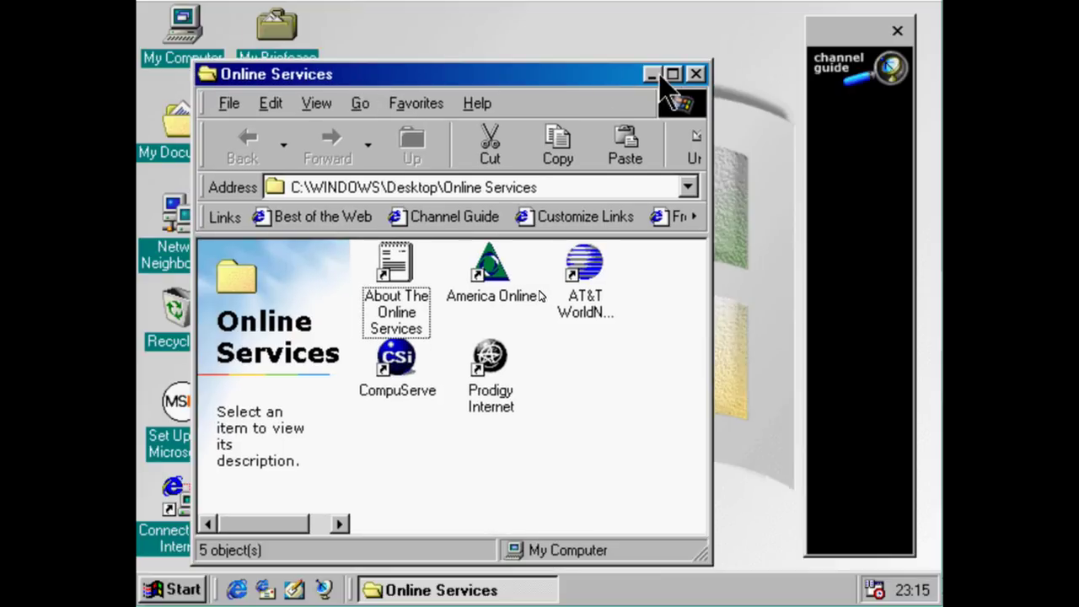
click(696, 75)
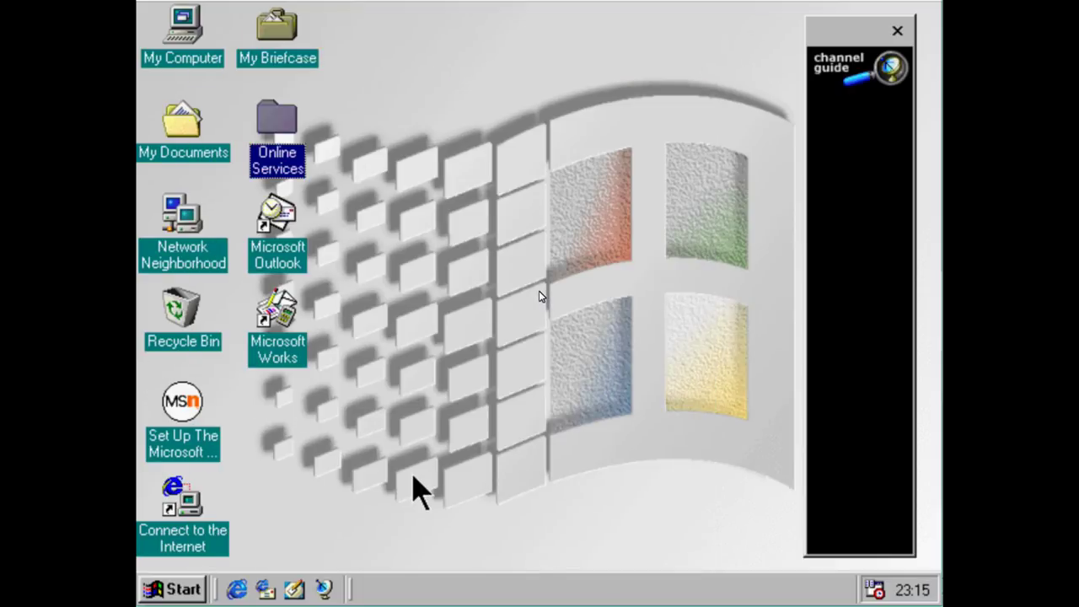
Enable Use large icons in the desktop's Display Properties visual effects and apply it
right_click(510, 179)
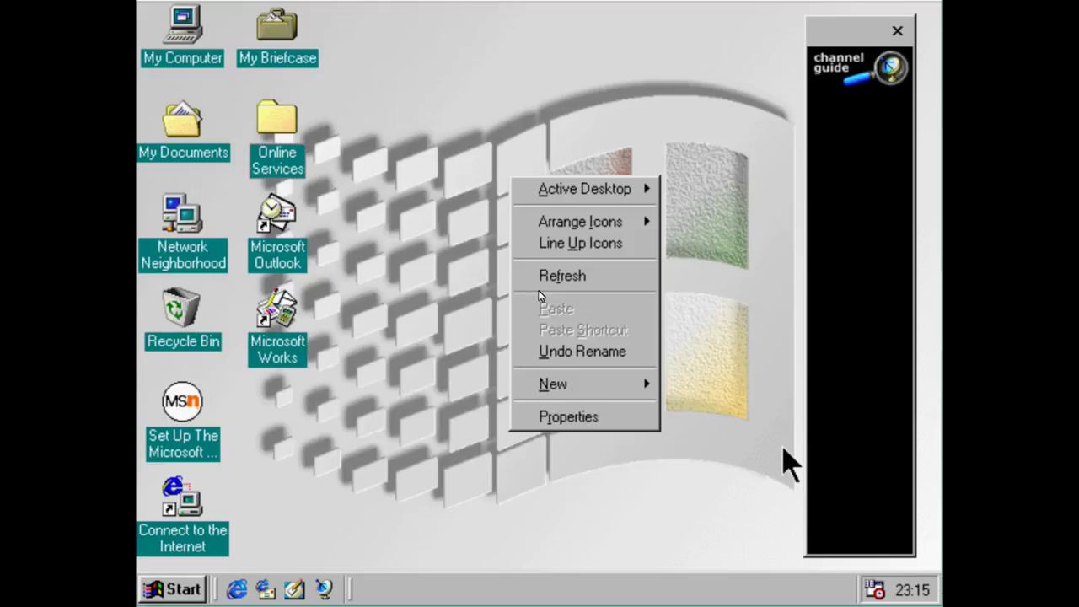
click(552, 416)
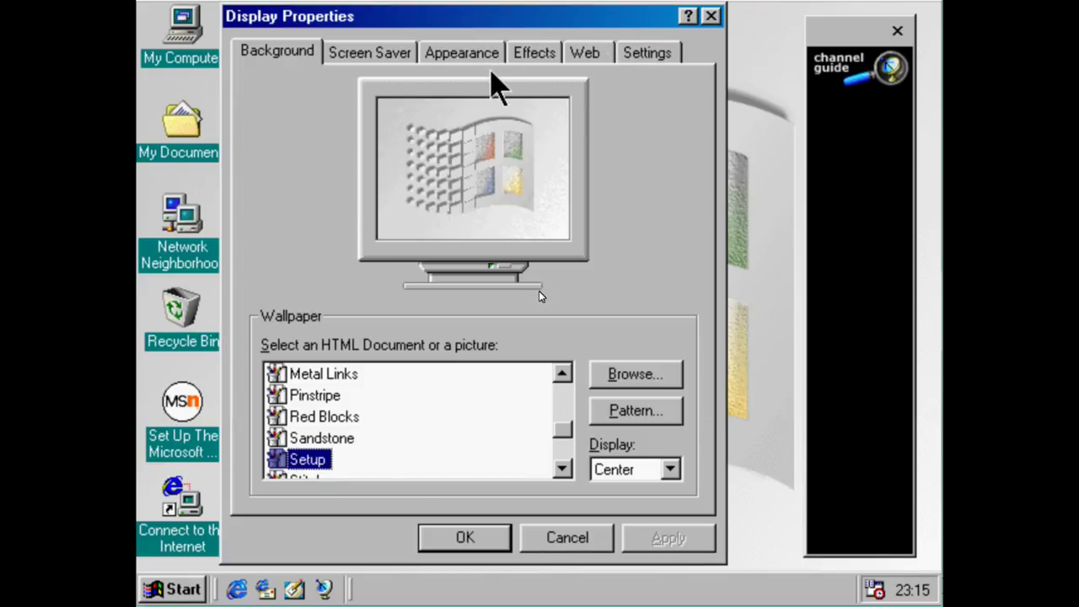
click(534, 56)
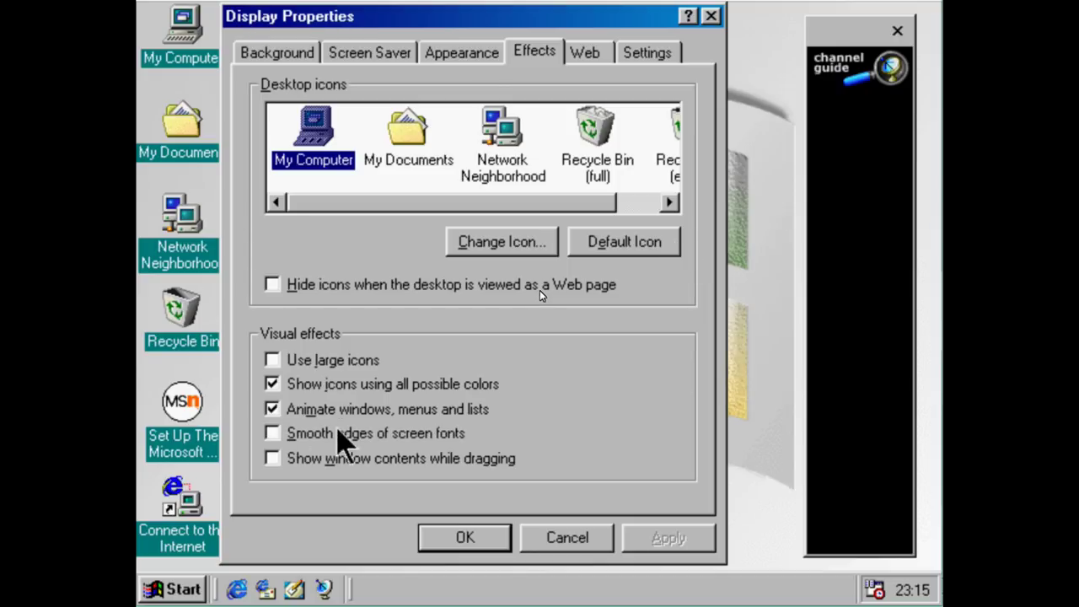
click(373, 361)
click(666, 539)
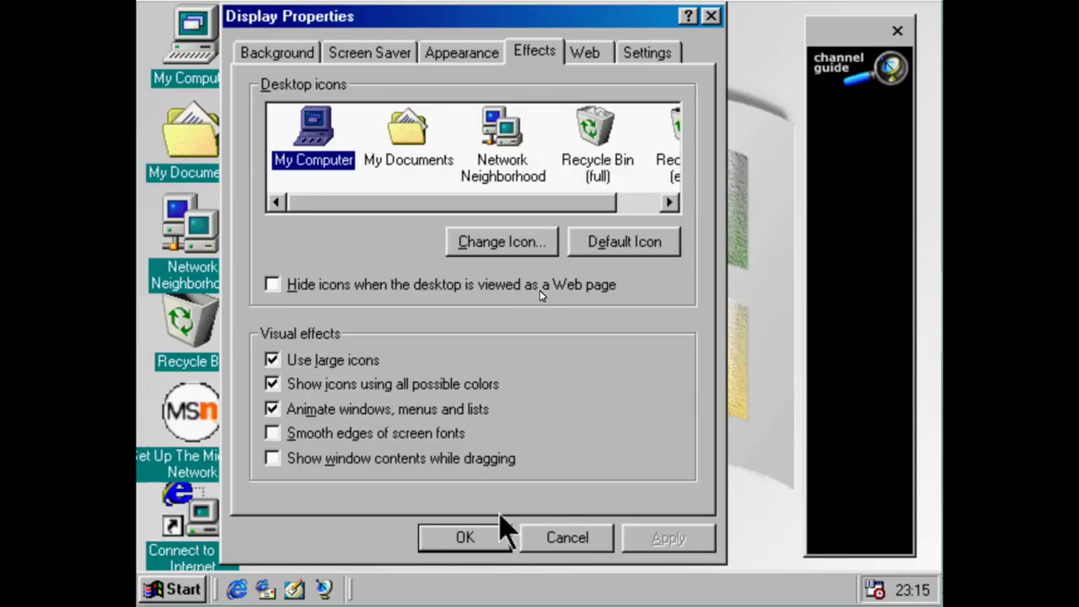
Arrange the desktop icons by name and close Display Properties, accepting the settings
right_click(751, 346)
mouse_move(784, 393)
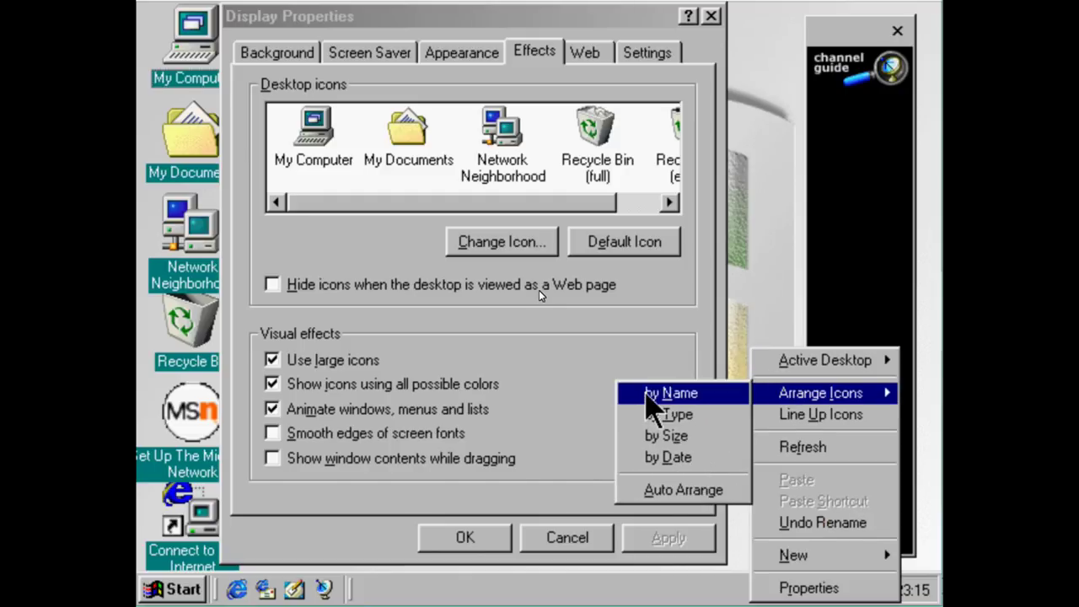
click(646, 393)
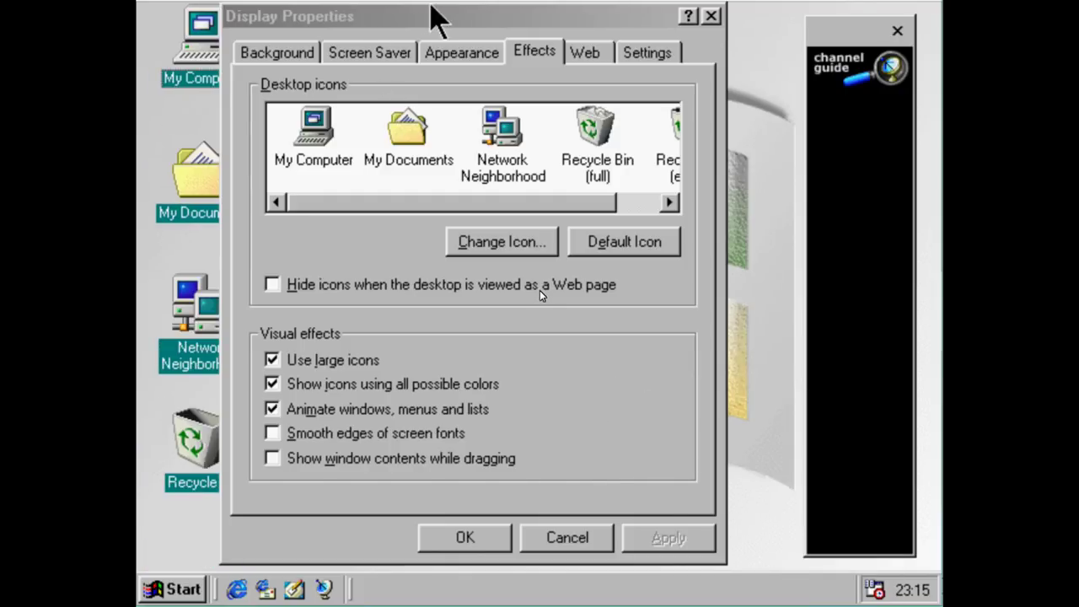
click(497, 544)
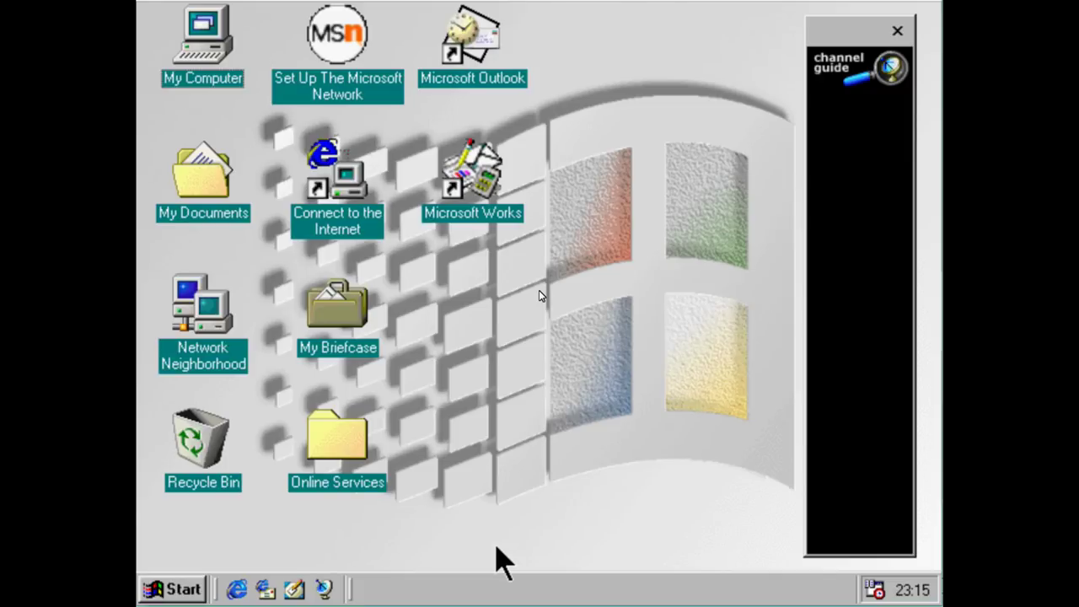
Disable Use large icons and enable Show window contents while dragging in the desktop's display effects, and apply the changes
right_click(495, 545)
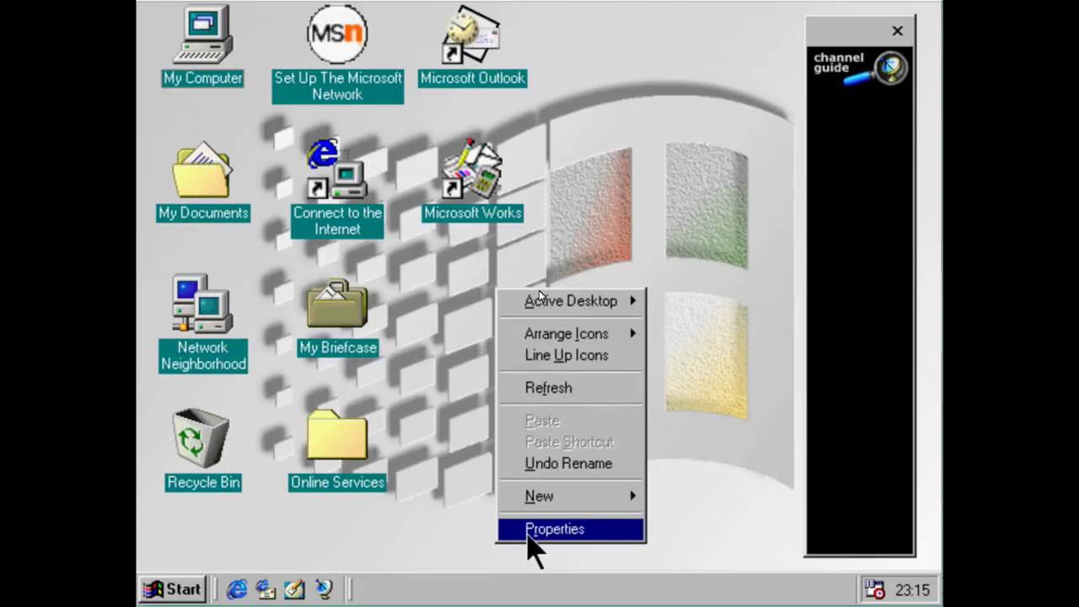
click(529, 531)
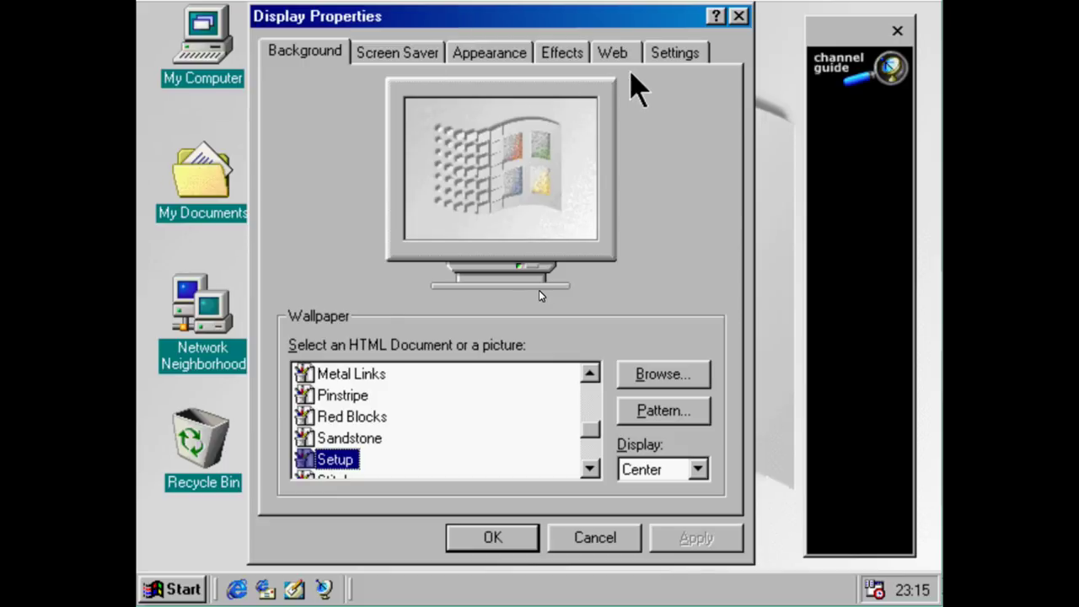
click(527, 54)
click(562, 54)
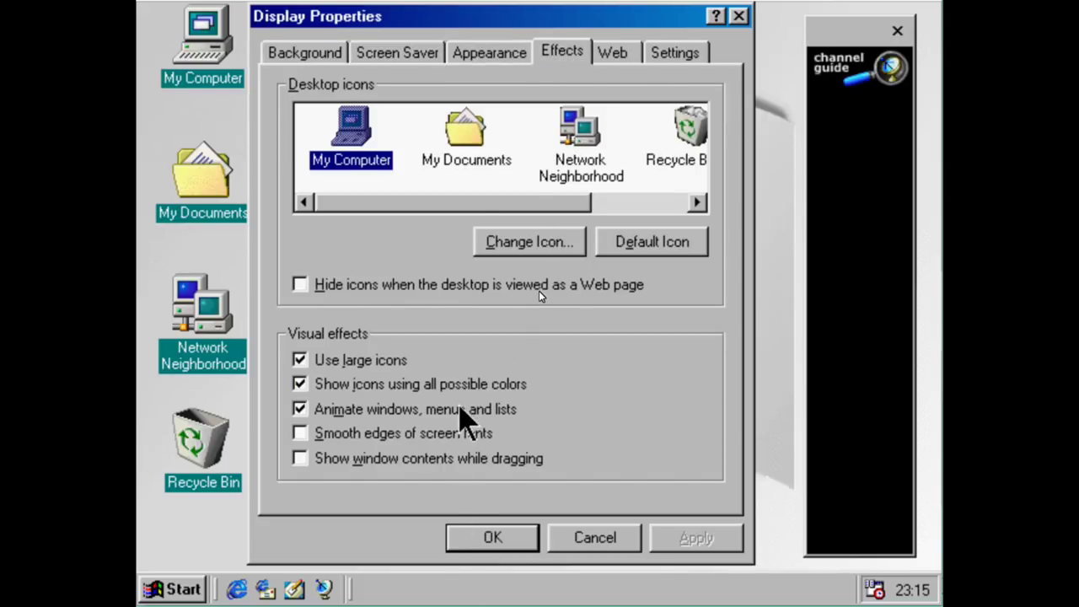
click(324, 364)
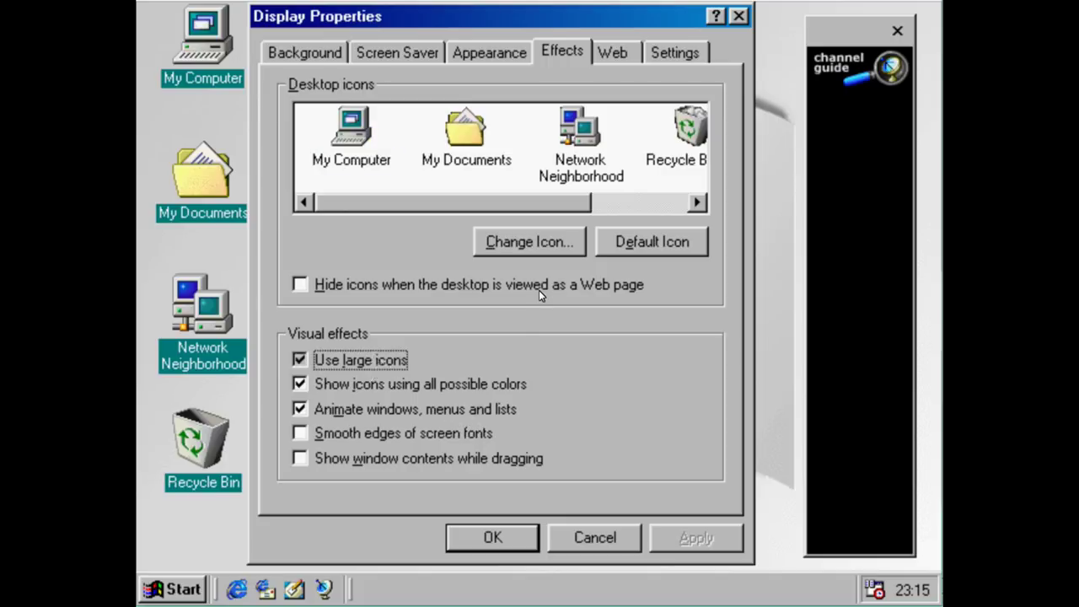
click(419, 435)
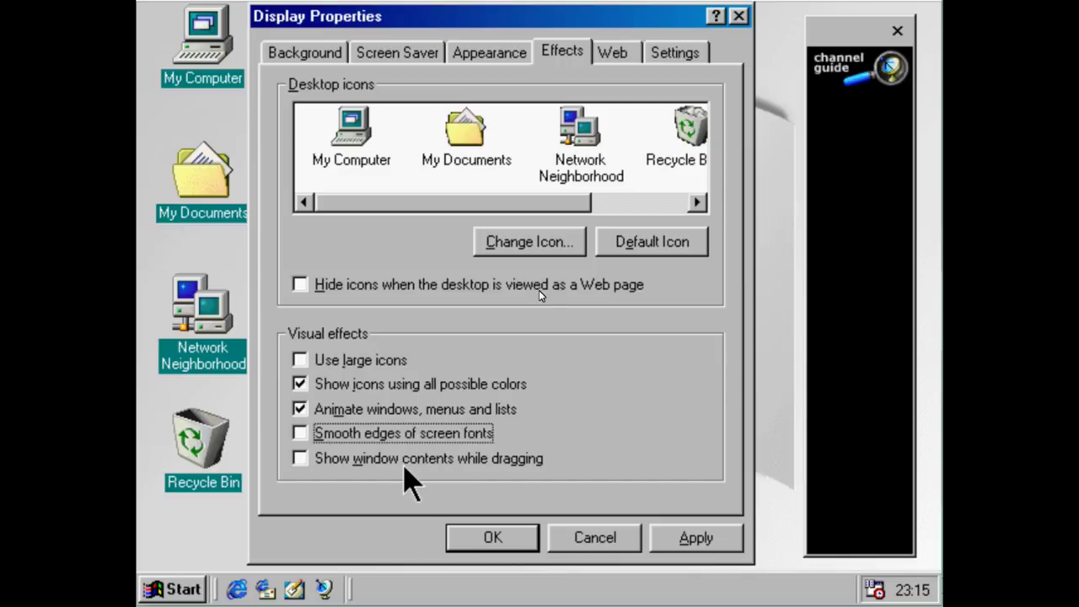
click(406, 462)
click(720, 539)
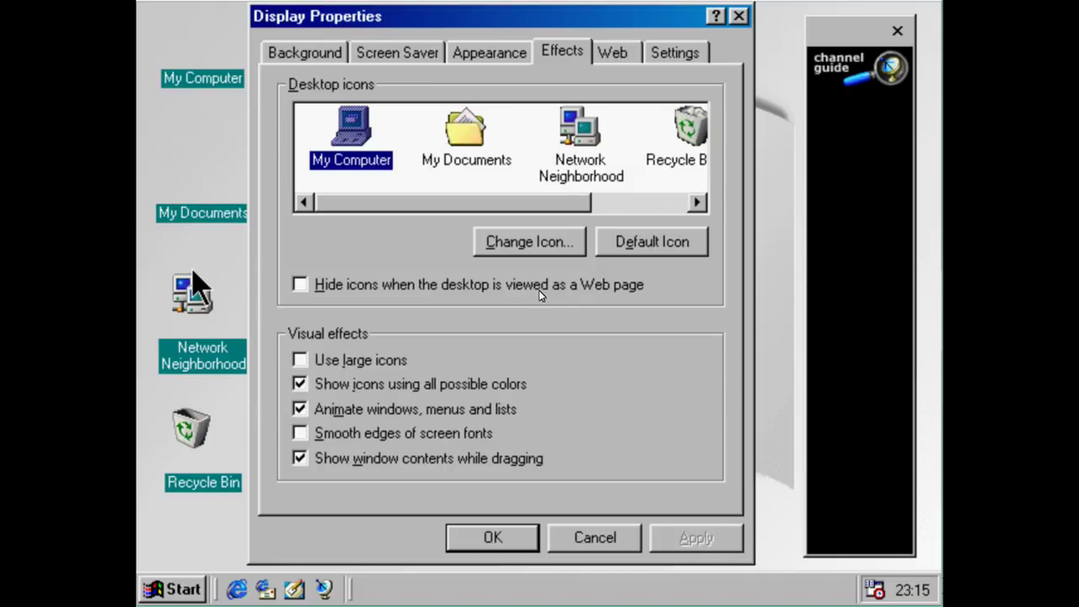
Arrange the desktop icons by name and return to Display Properties
right_click(237, 254)
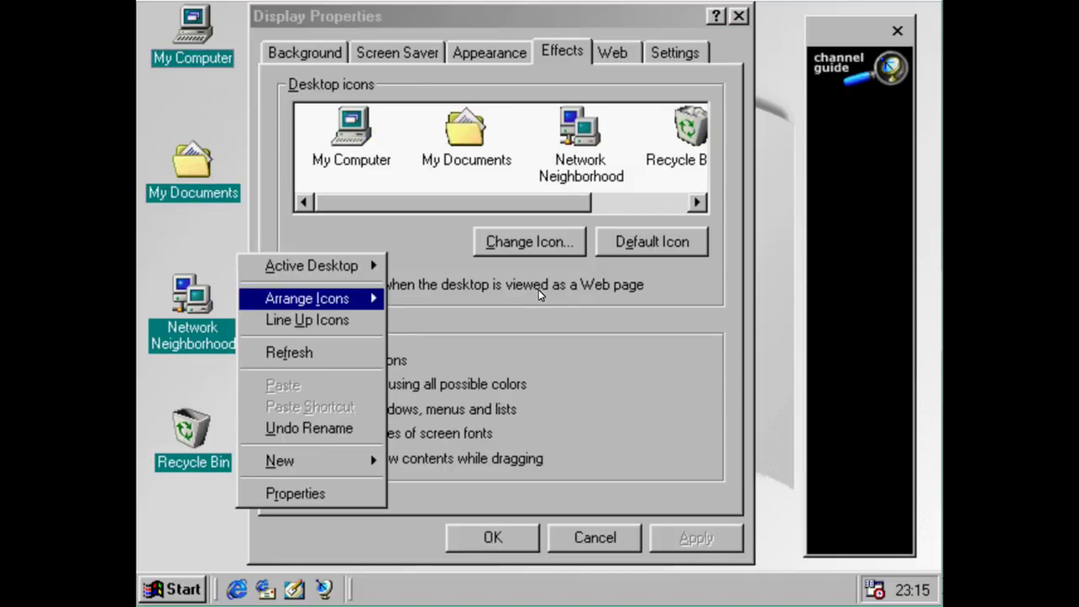
mouse_move(371, 298)
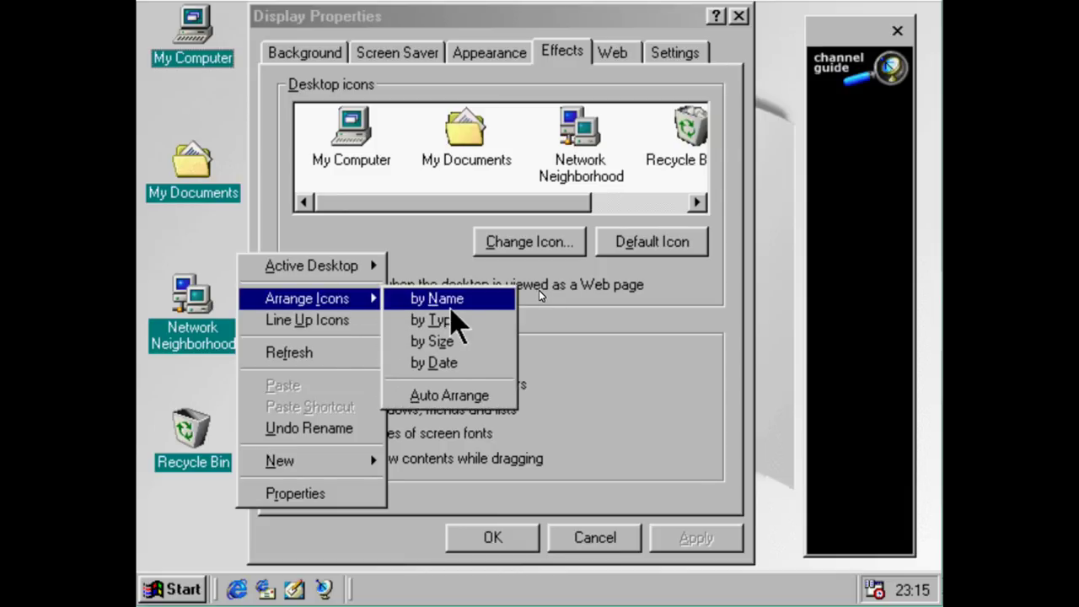
click(445, 301)
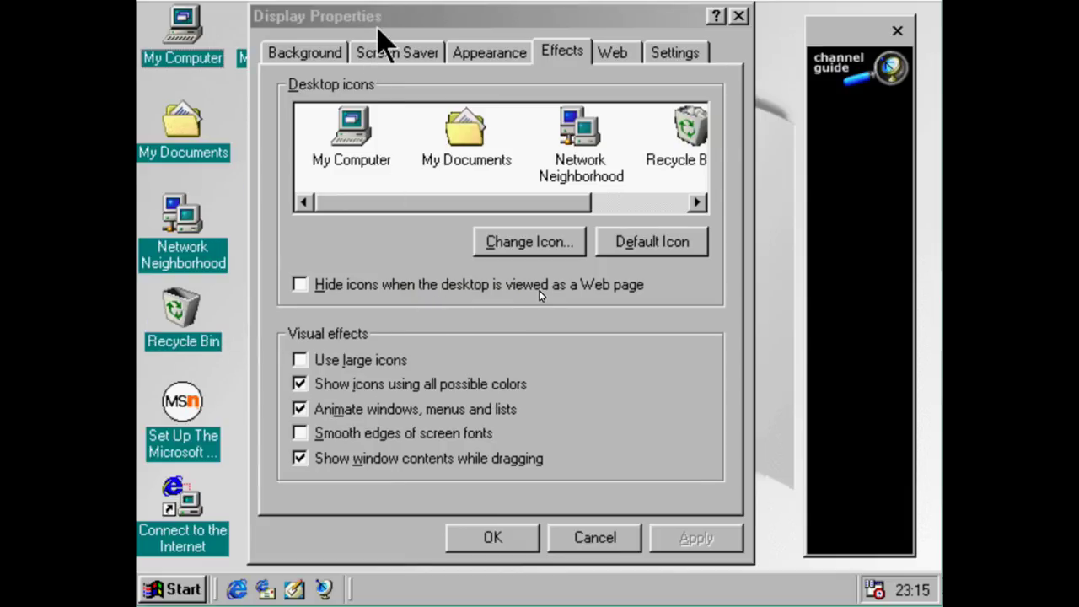
mouse_move(378, 24)
mouse_down()
mouse_move(488, 14)
mouse_move(215, 42)
mouse_move(309, 59)
mouse_move(375, 107)
mouse_move(269, 145)
mouse_move(416, 105)
mouse_move(513, 59)
mouse_move(442, 7)
mouse_move(360, 30)
mouse_move(674, 18)
mouse_move(140, 82)
mouse_move(776, 16)
mouse_move(498, 60)
mouse_move(371, 14)
mouse_up()
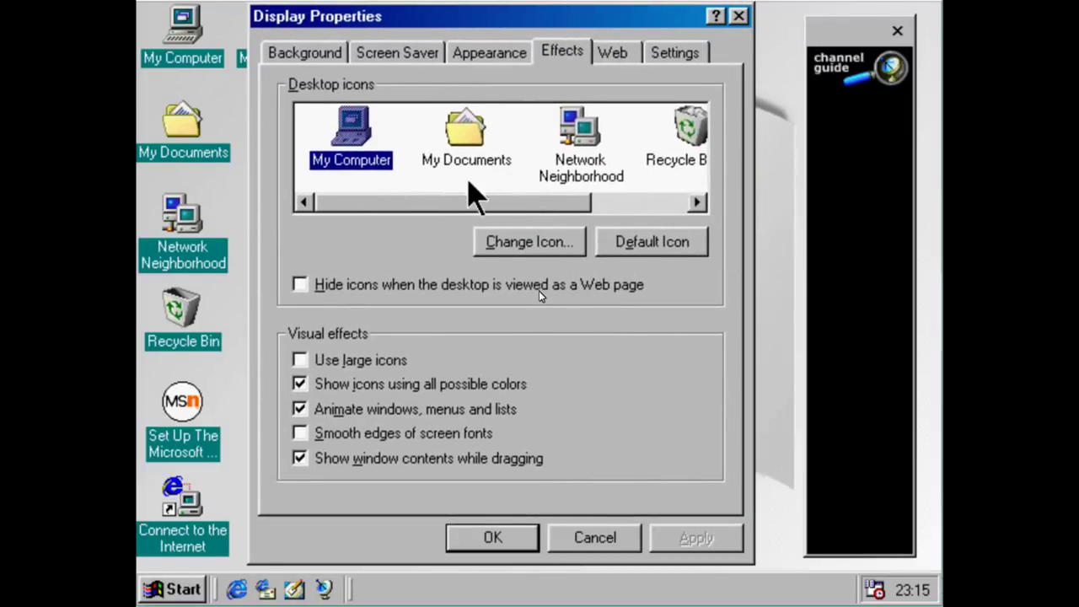
Change the My Computer desktop icon to the plain printer icon from explorer.exe and accept the display settings
drag(487, 211, 289, 205)
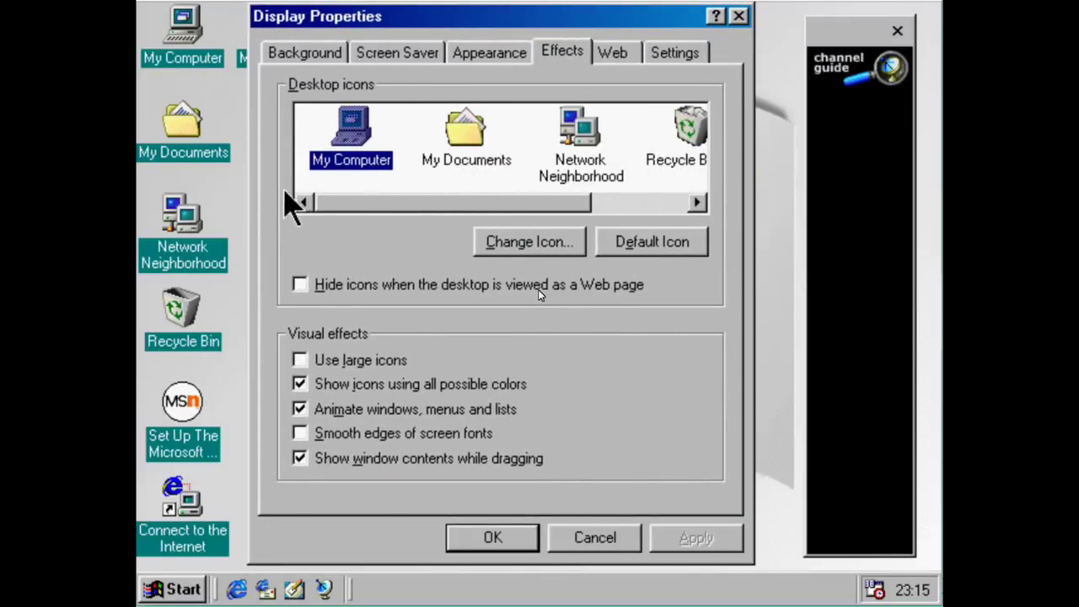
click(475, 135)
click(697, 177)
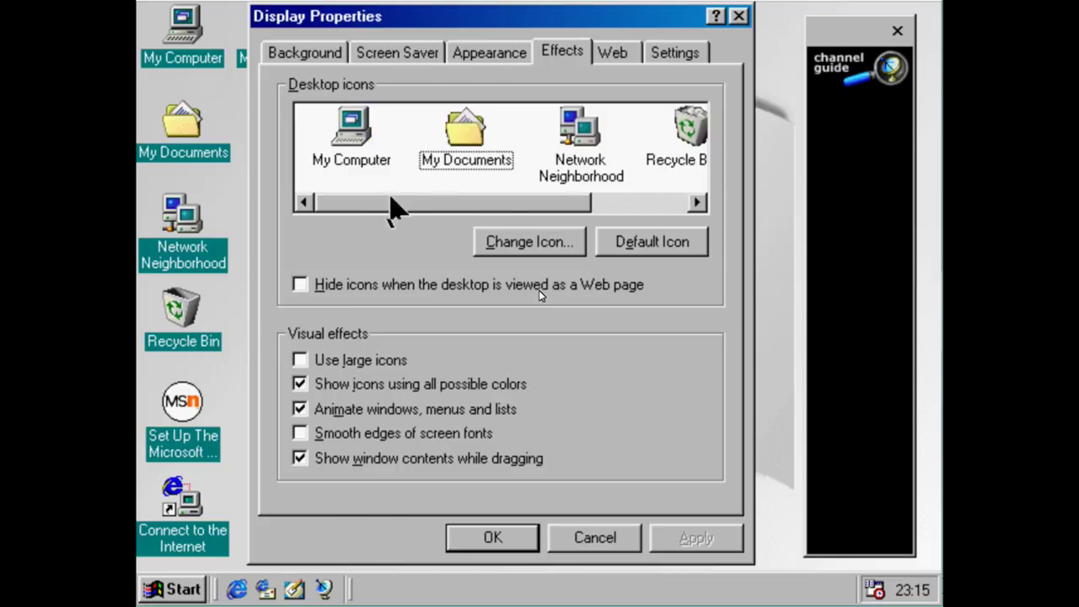
click(333, 167)
click(573, 241)
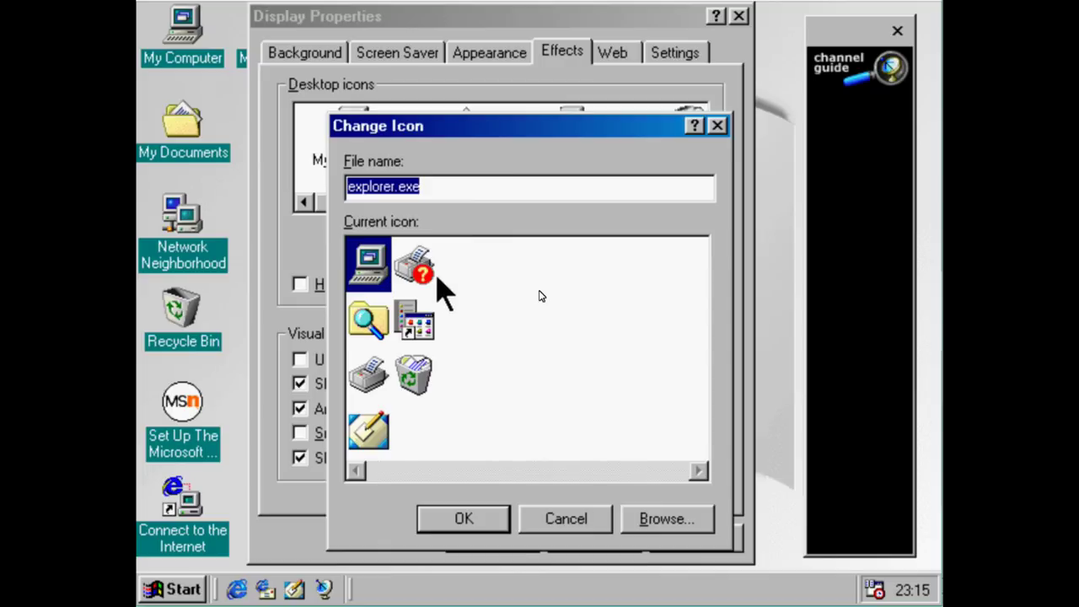
double_click(368, 371)
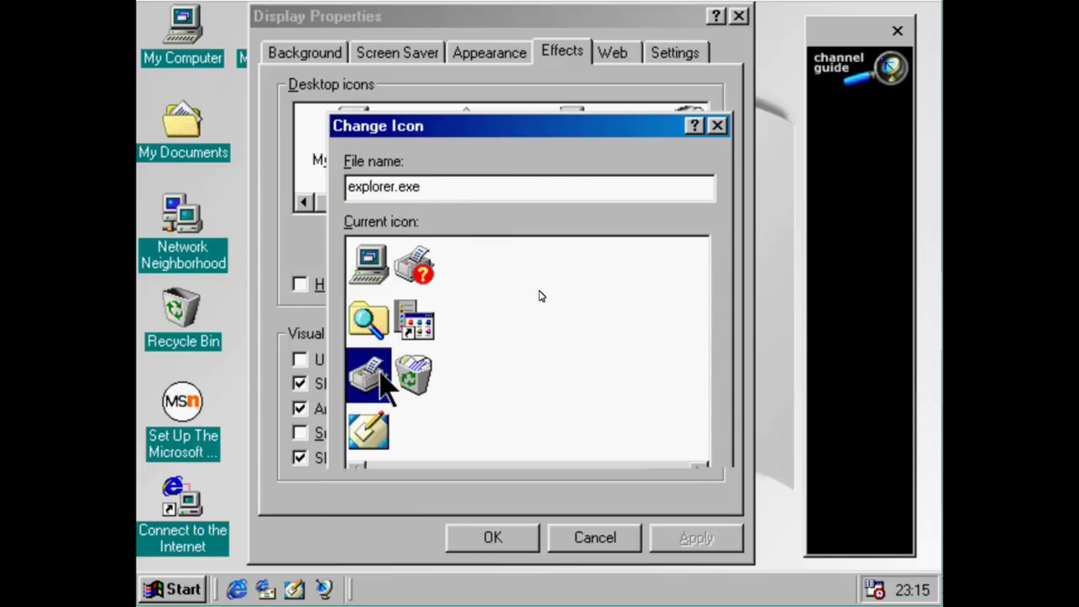
click(515, 537)
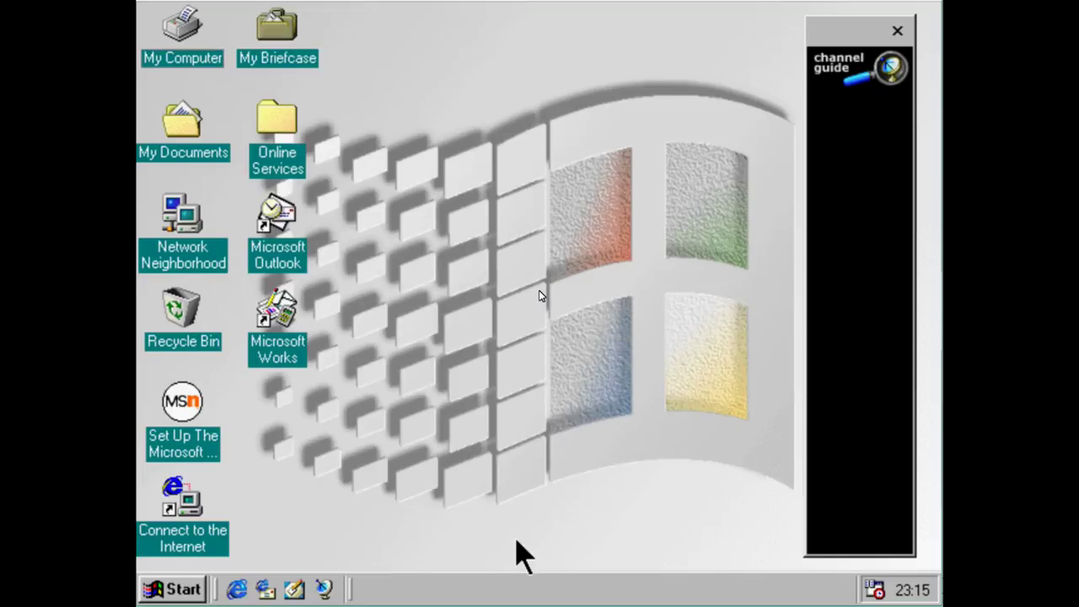
Restore the default My Computer icon in the desktop's display effects, accept the settings and refresh the desktop
right_click(598, 306)
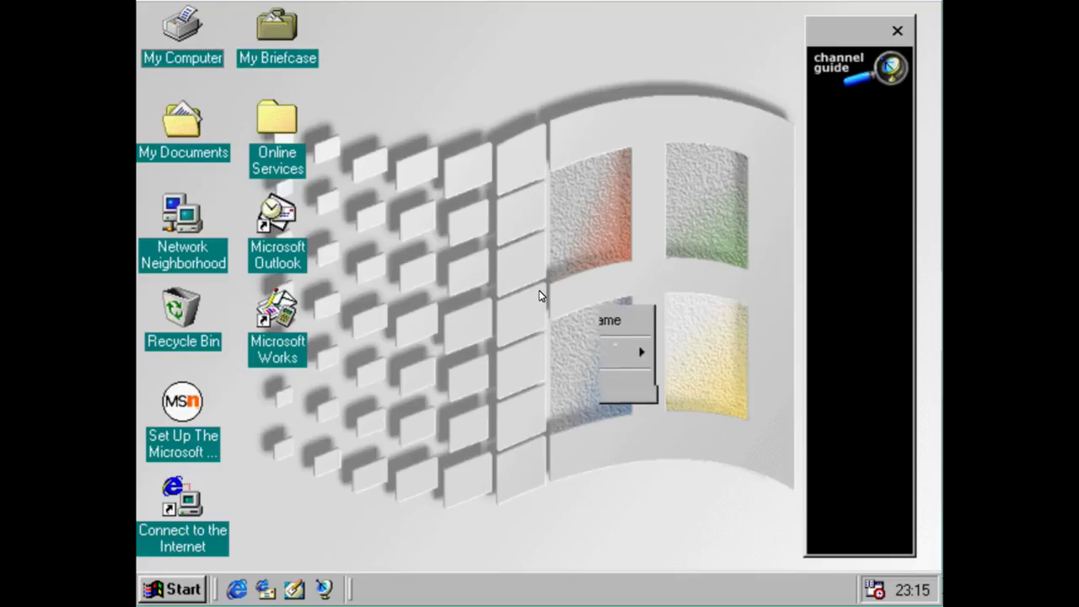
click(670, 547)
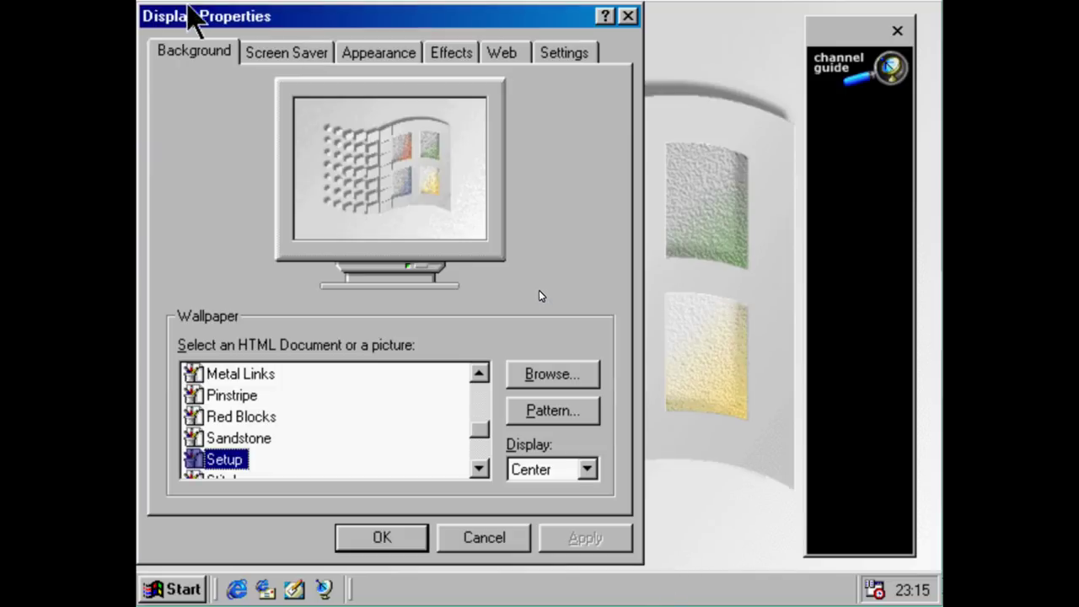
click(459, 60)
click(543, 250)
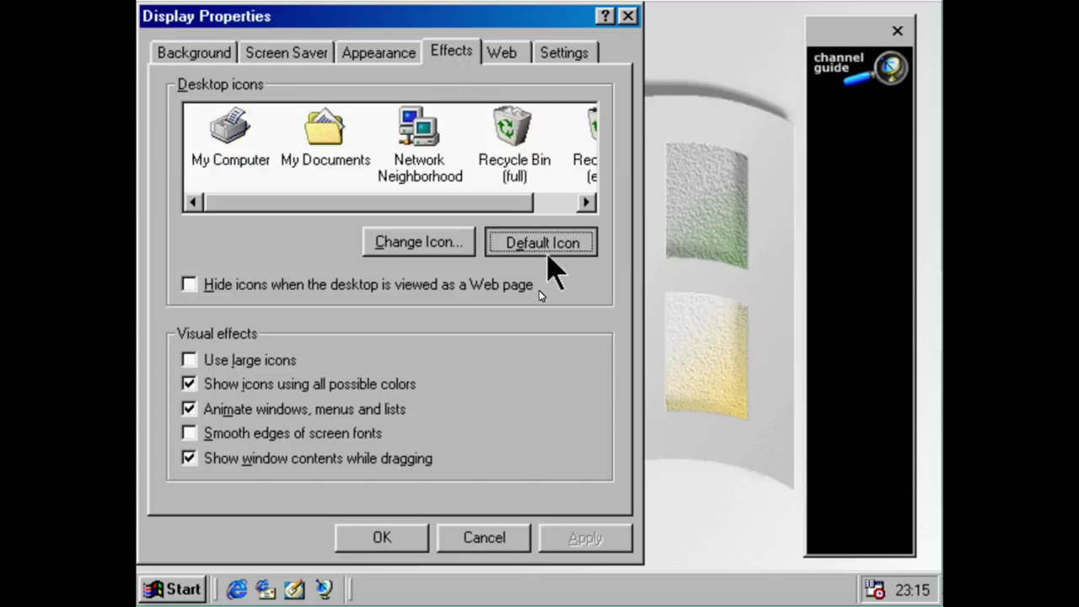
click(388, 546)
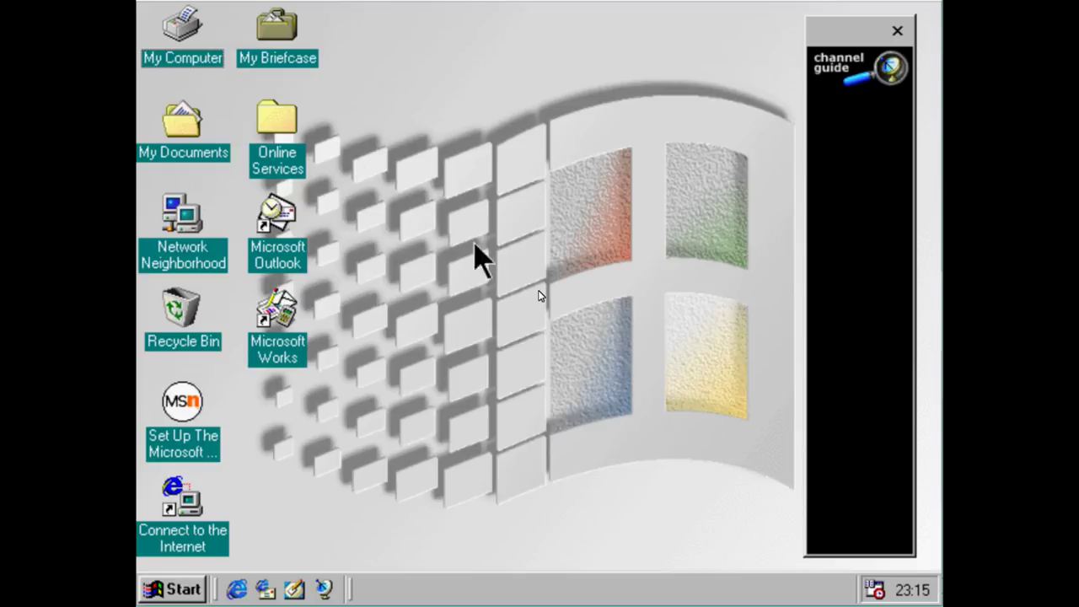
right_click(393, 114)
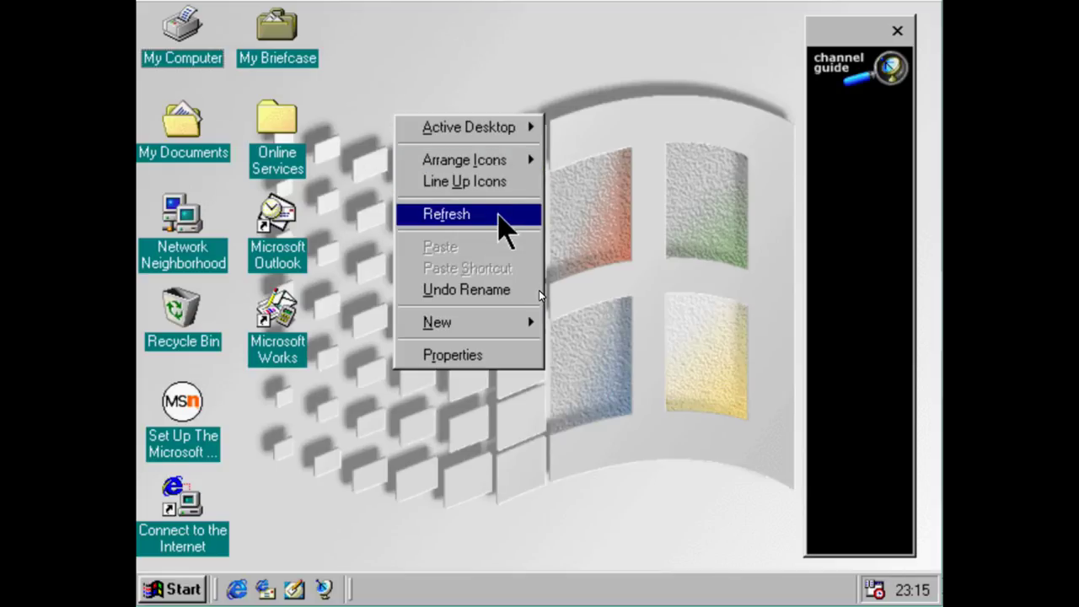
click(499, 216)
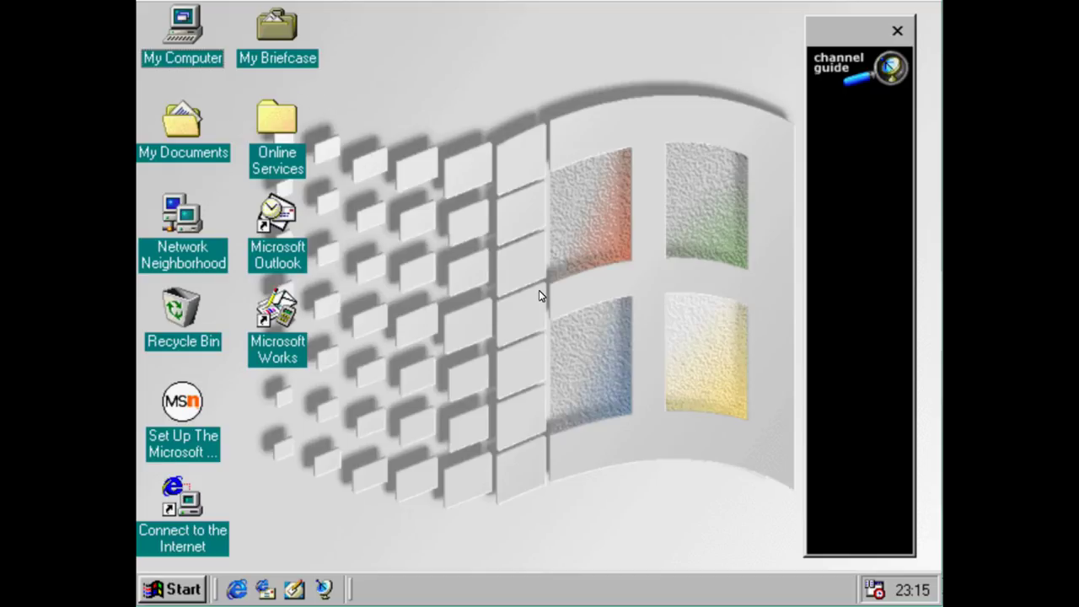
Open Desktop Themes from the Control Panel
click(173, 589)
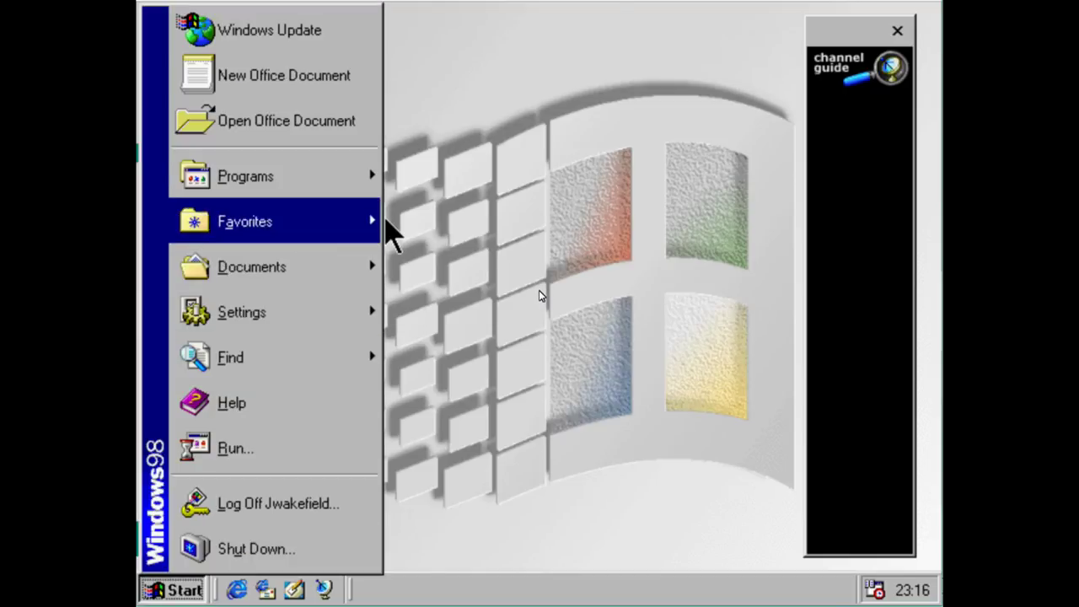
mouse_move(378, 308)
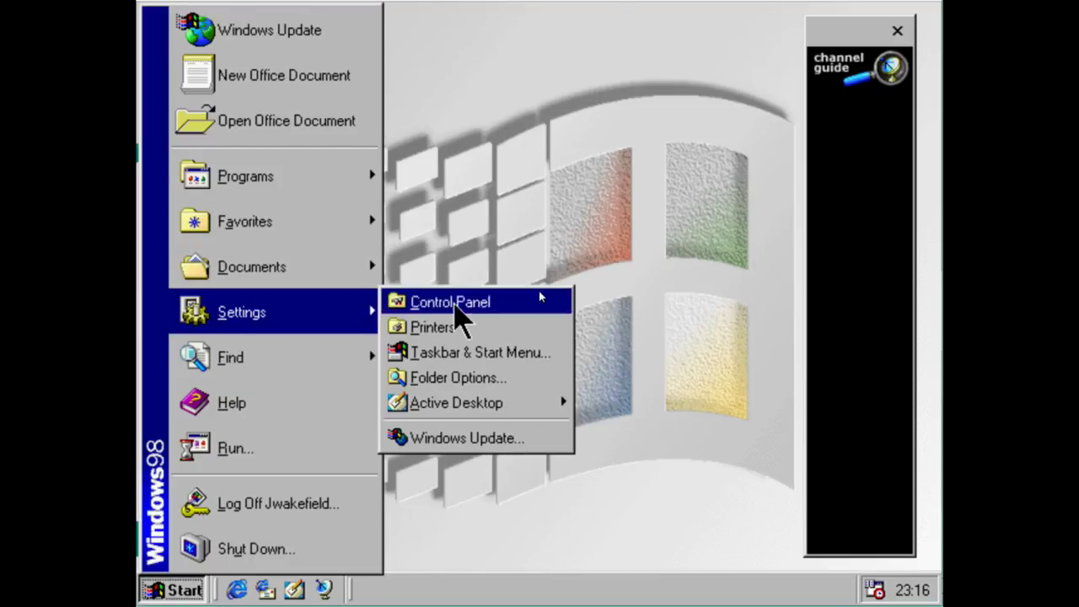
click(465, 306)
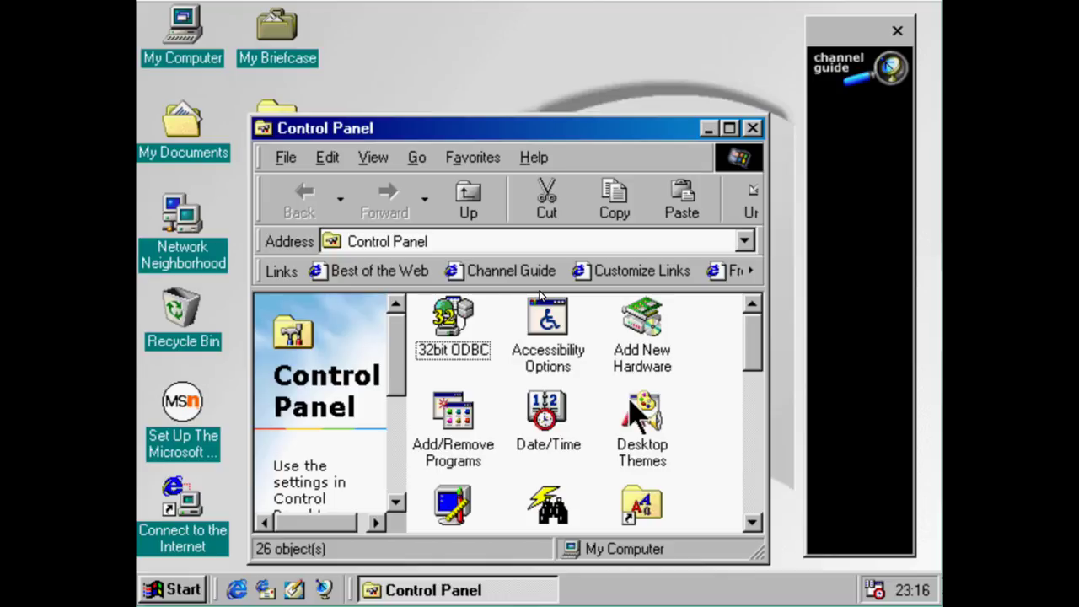
scroll(631, 401, down, 3)
scroll(630, 401, up, 3)
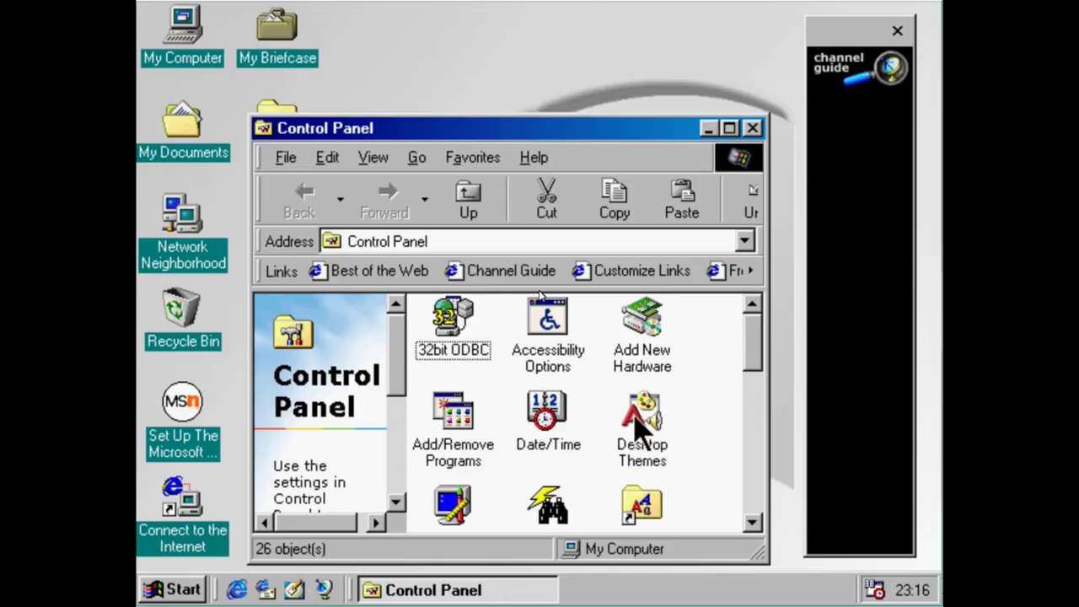
click(635, 364)
double_click(634, 449)
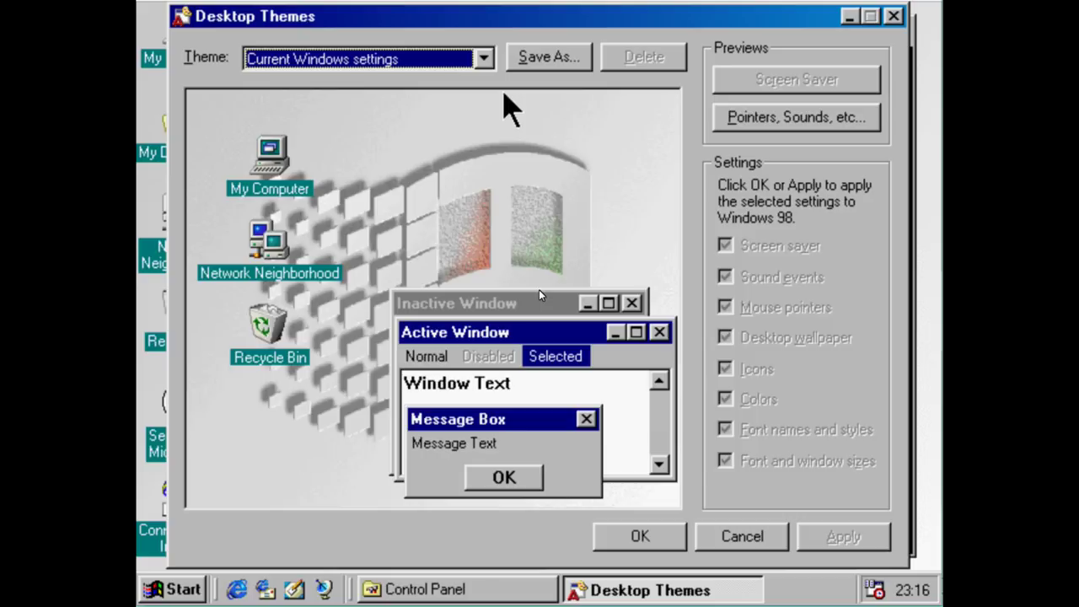
Preview the Baseball (256 color) desktop theme
click(416, 64)
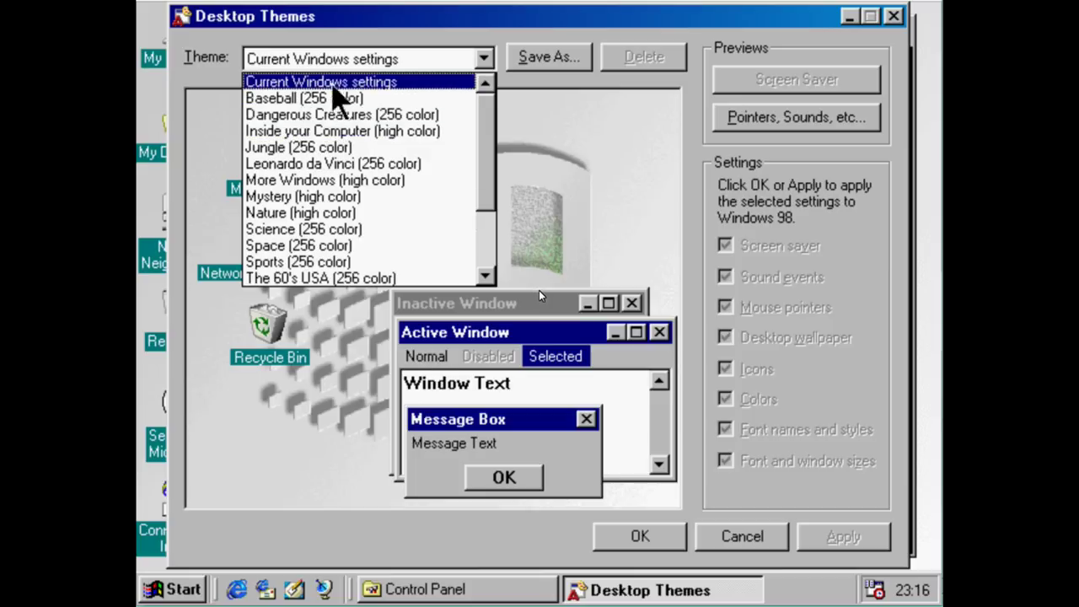
click(364, 59)
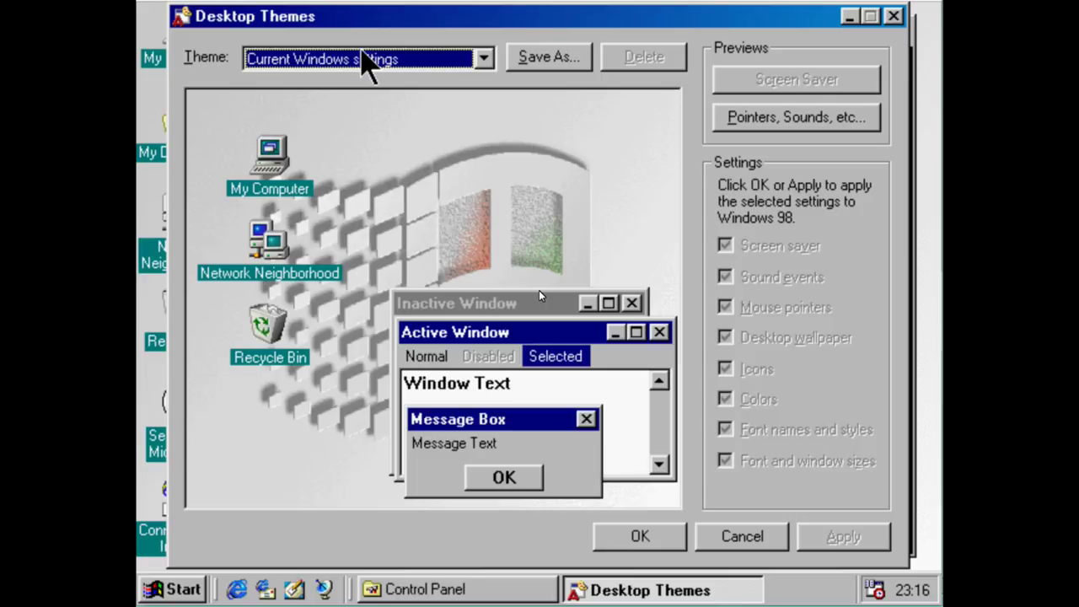
click(368, 60)
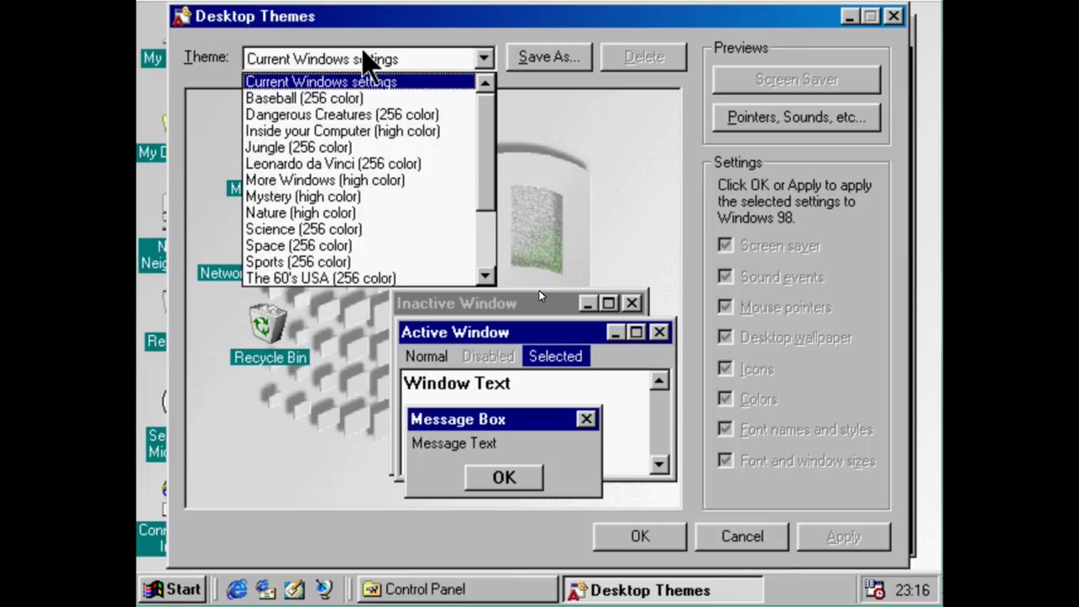
click(379, 100)
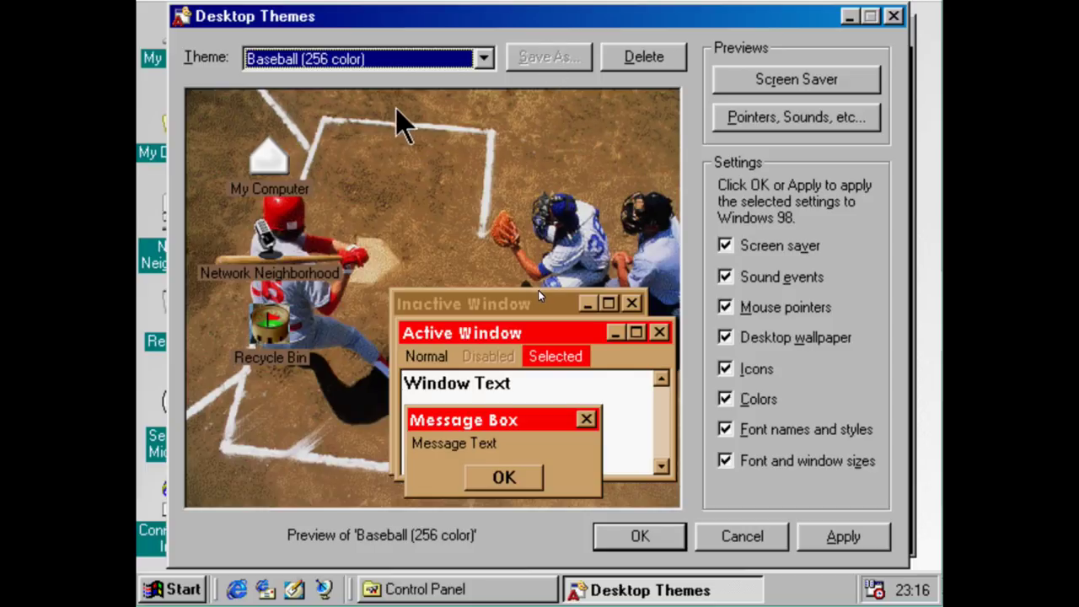
Preview the Leonardo da Vinci (256 color) desktop theme and browse the other available themes
click(384, 60)
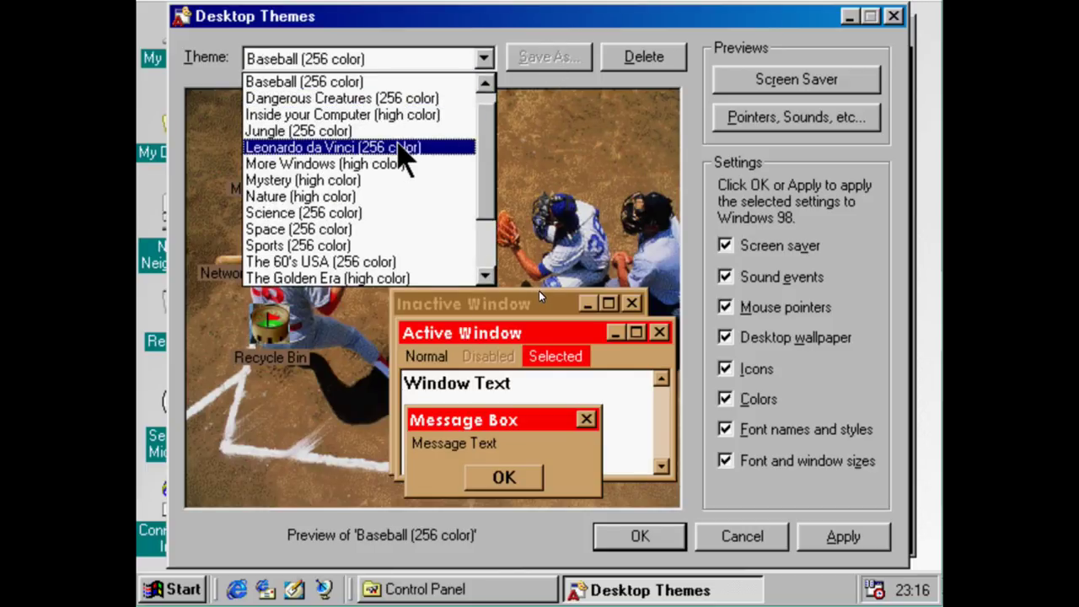
click(405, 149)
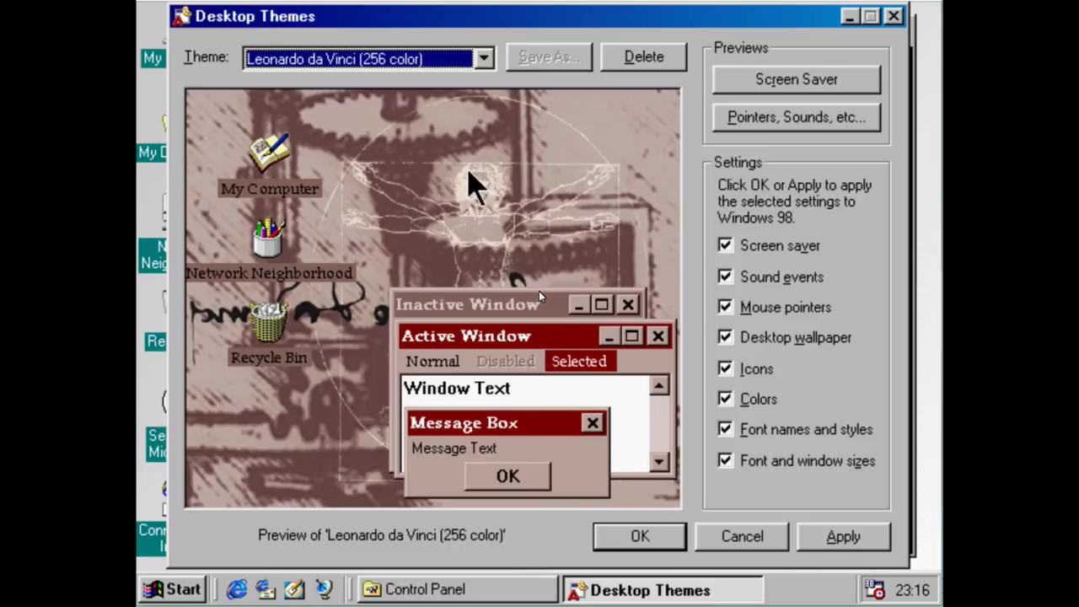
click(413, 60)
click(412, 61)
click(411, 61)
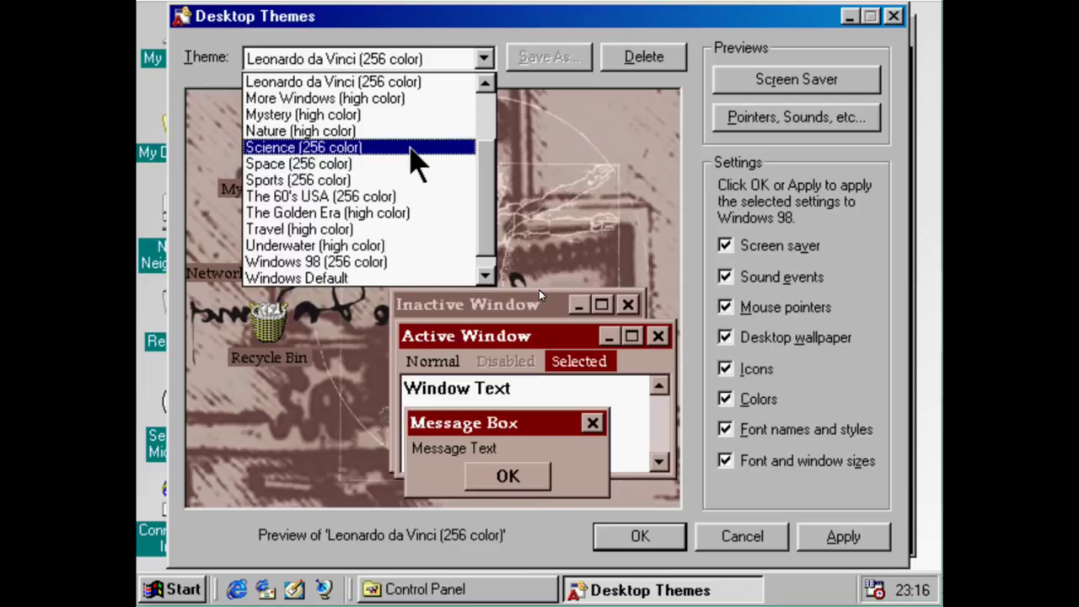
click(414, 13)
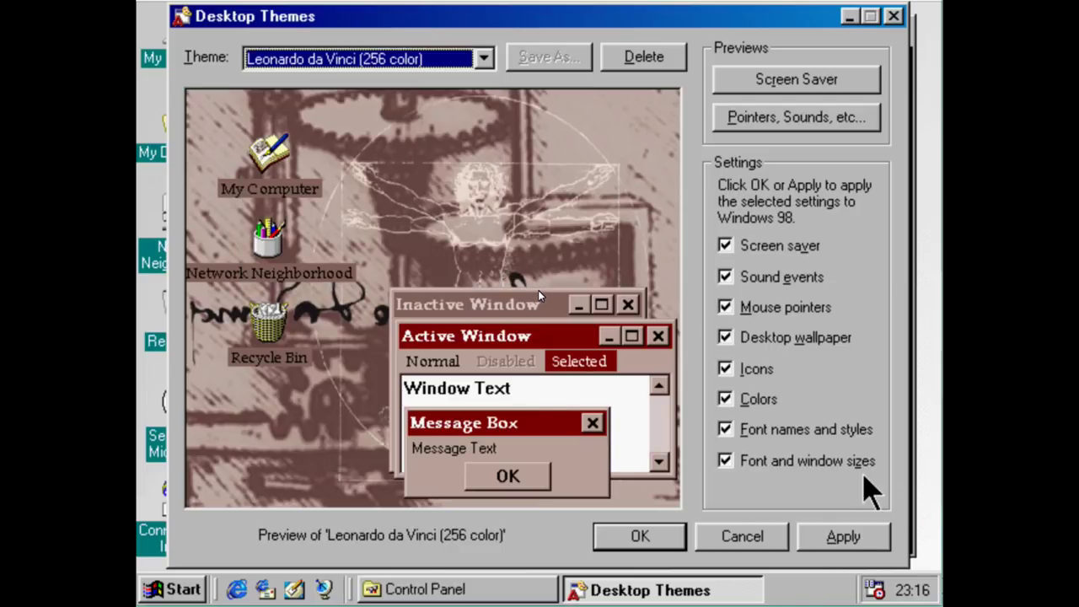
Exclude sound events and mouse pointers from the theme, apply it and accept the theme settings
click(751, 279)
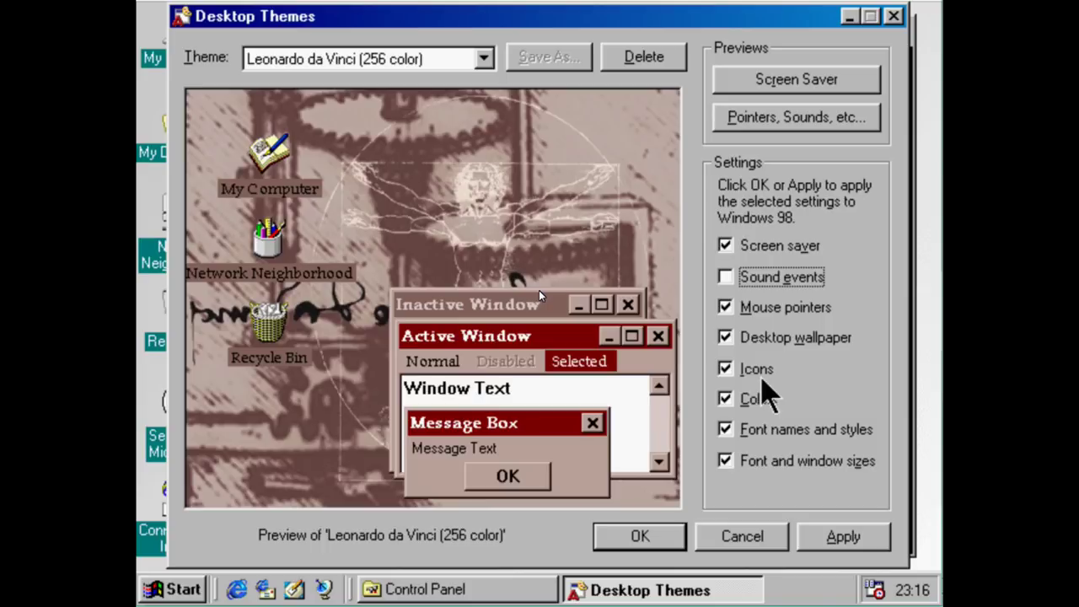
double_click(797, 310)
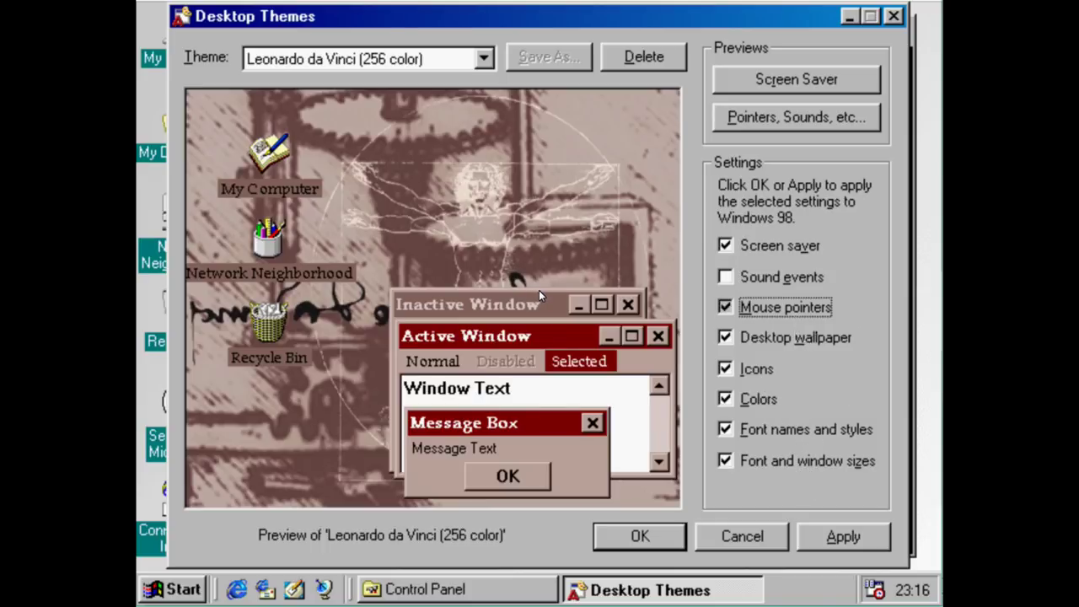
click(869, 539)
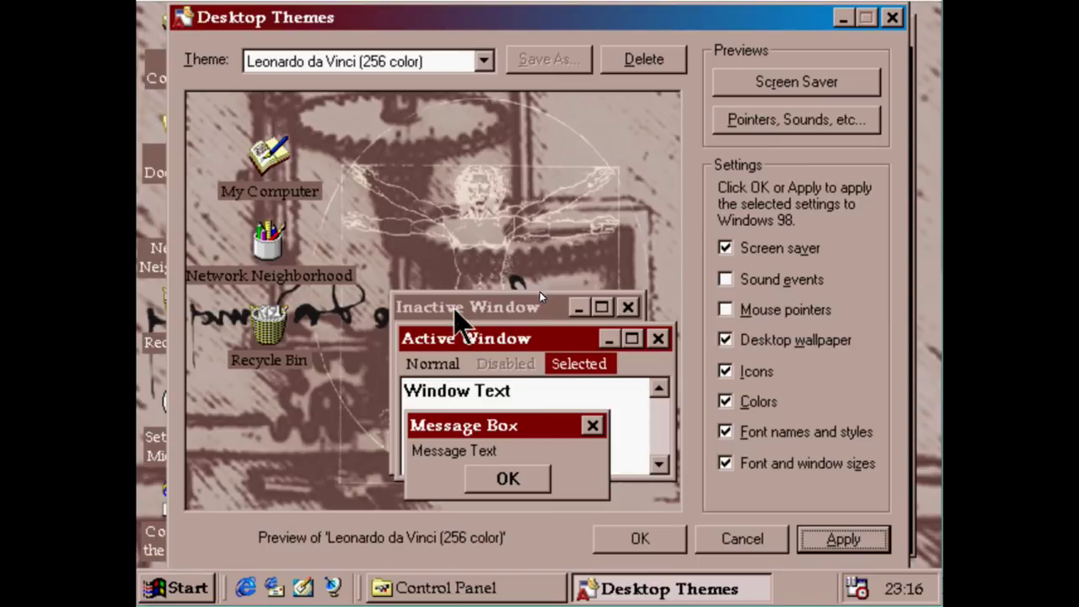
click(603, 540)
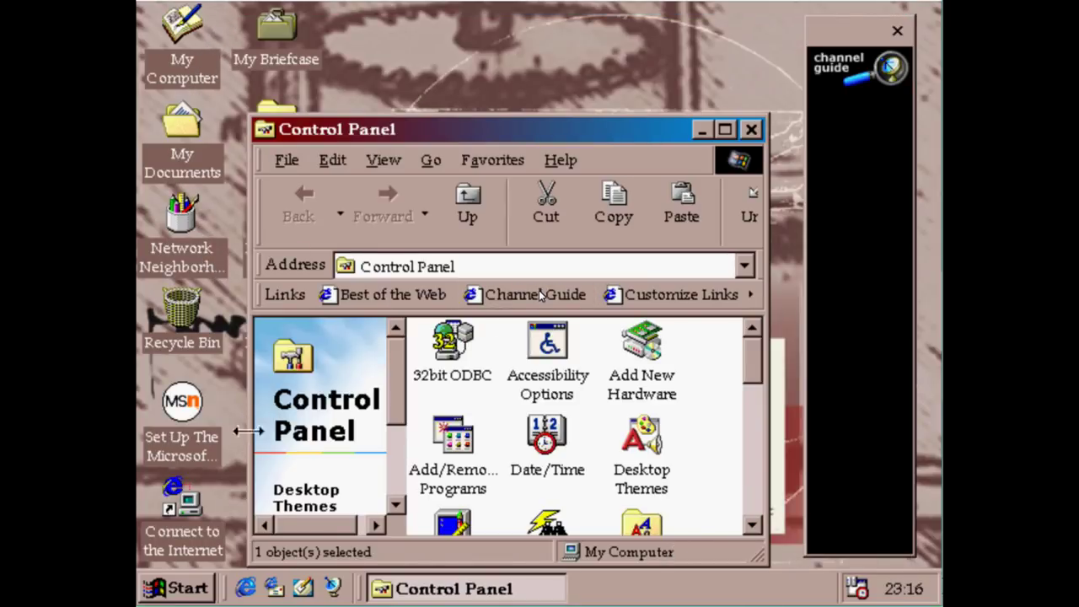
Minimize the Control Panel to view the themed desktop and restore the window
click(489, 592)
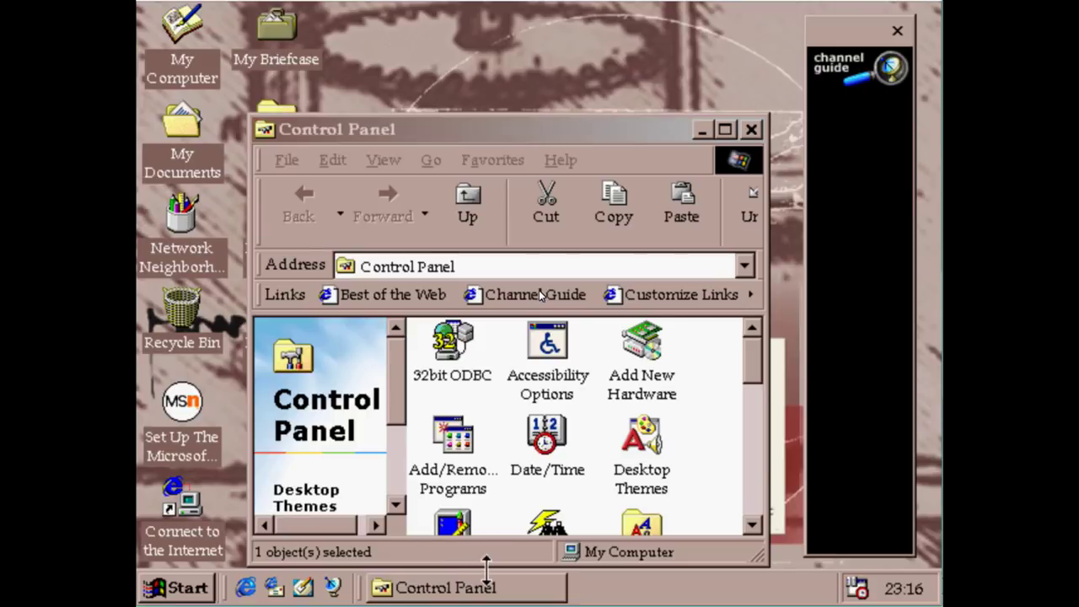
click(489, 593)
click(492, 594)
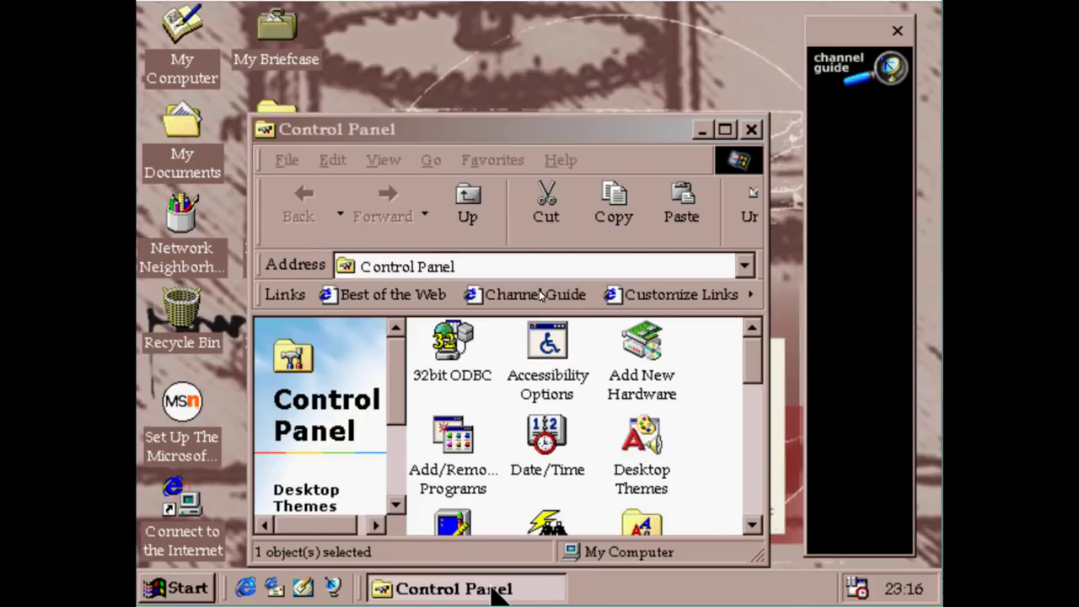
click(495, 592)
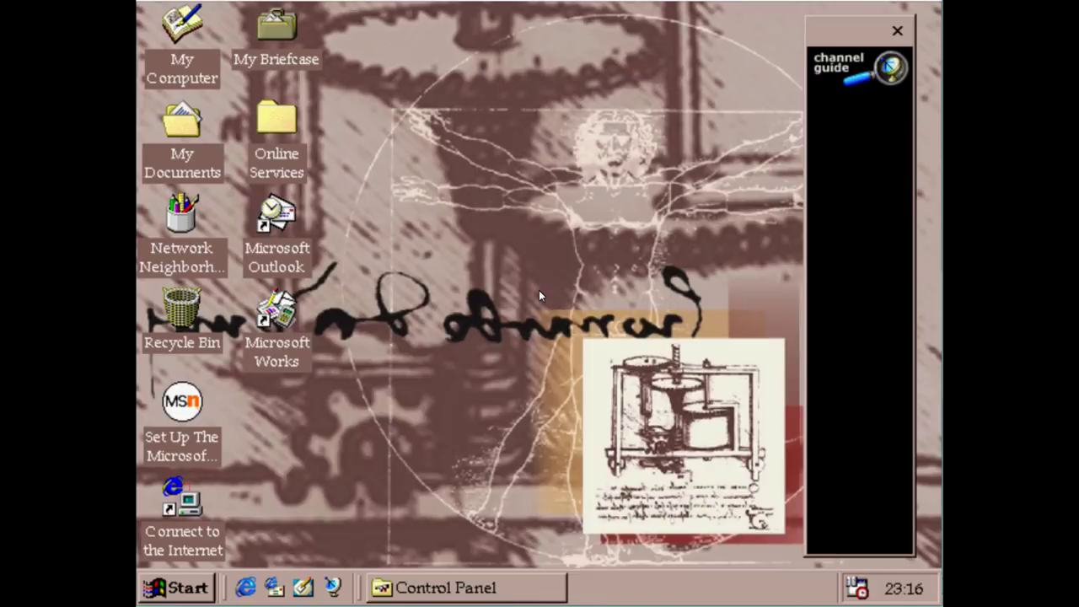
click(494, 592)
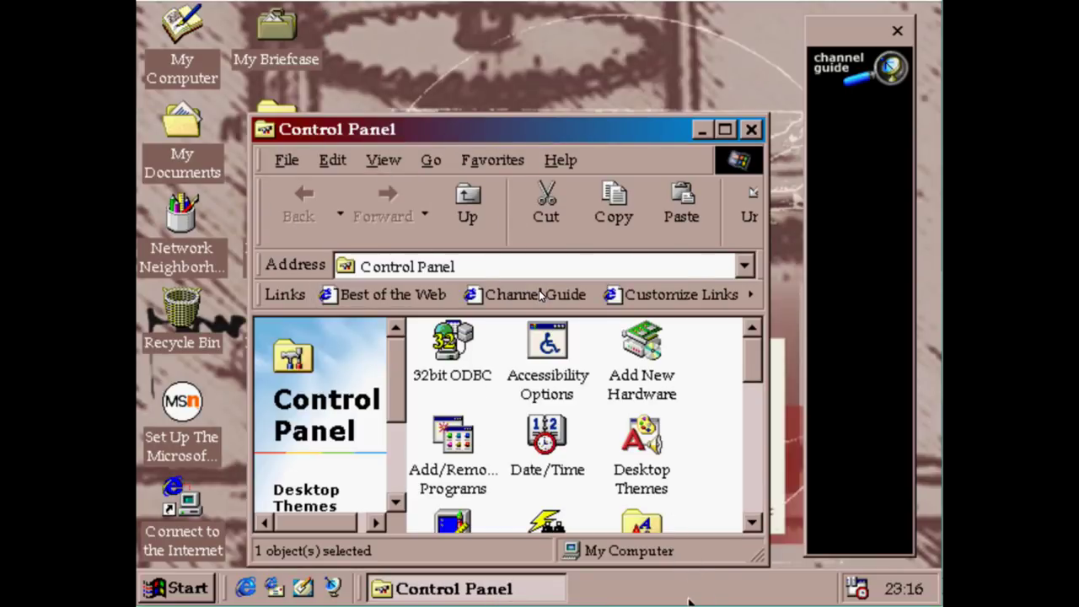
Reopen Desktop Themes and preview the Jungle (256 color) theme
double_click(629, 480)
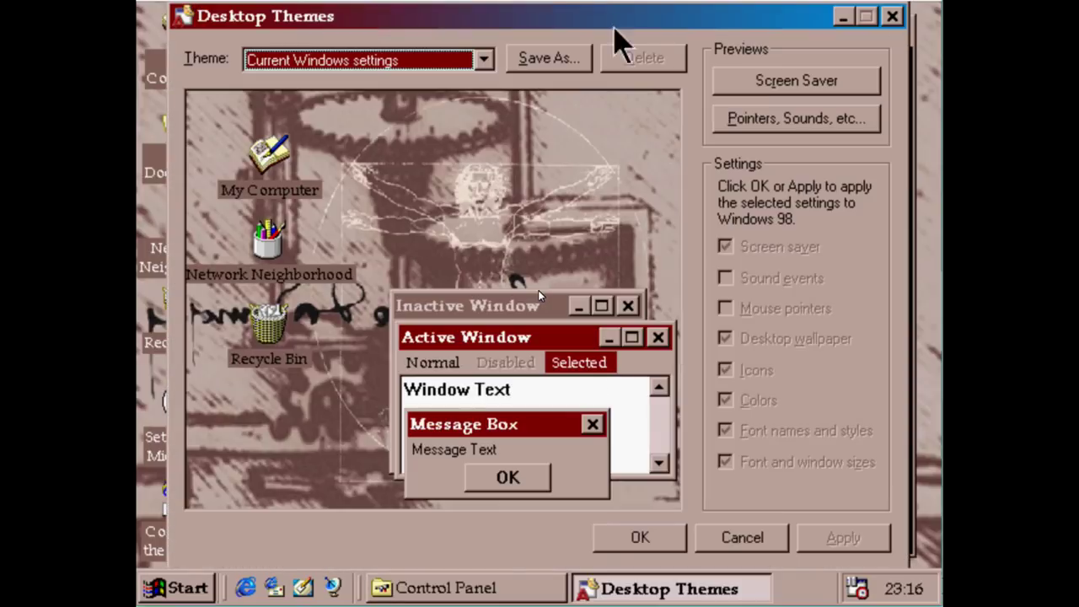
click(485, 59)
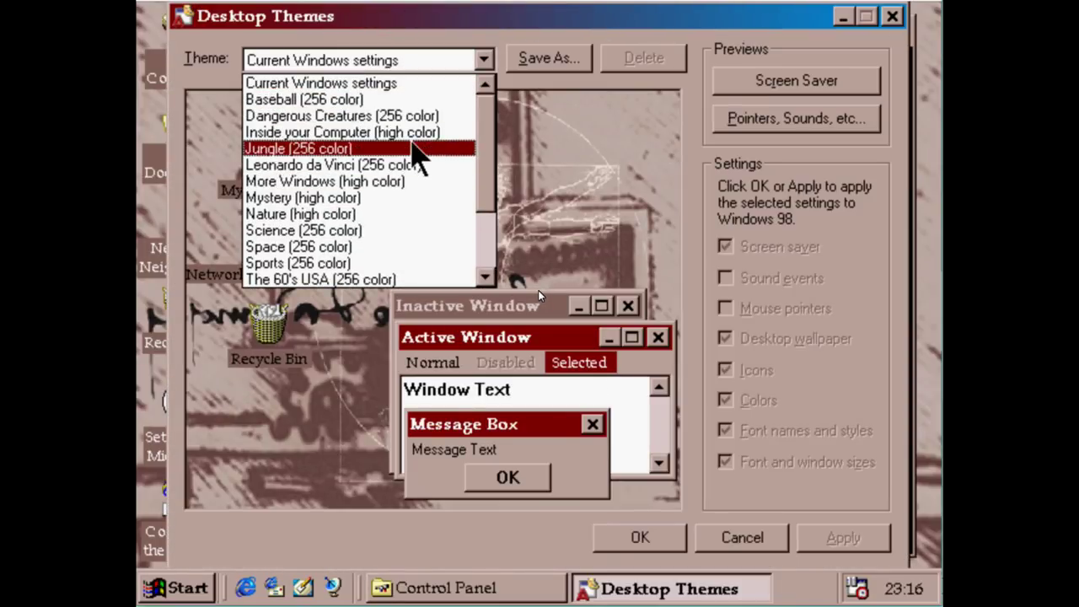
click(419, 149)
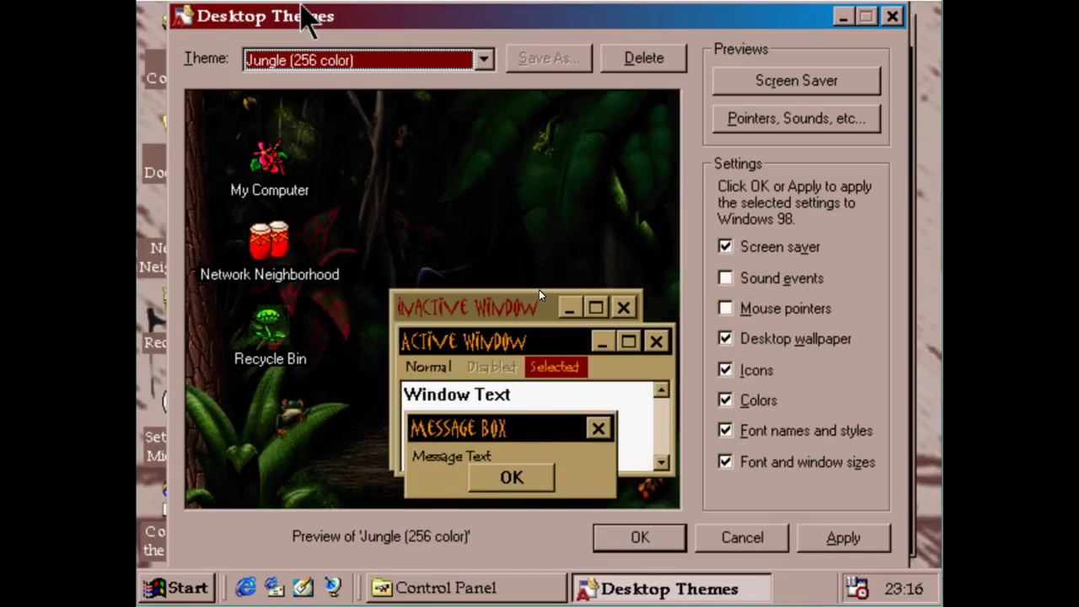
Set the desktop theme to Windows 98 (256 color), accept it and close the Control Panel
drag(304, 64, 390, 247)
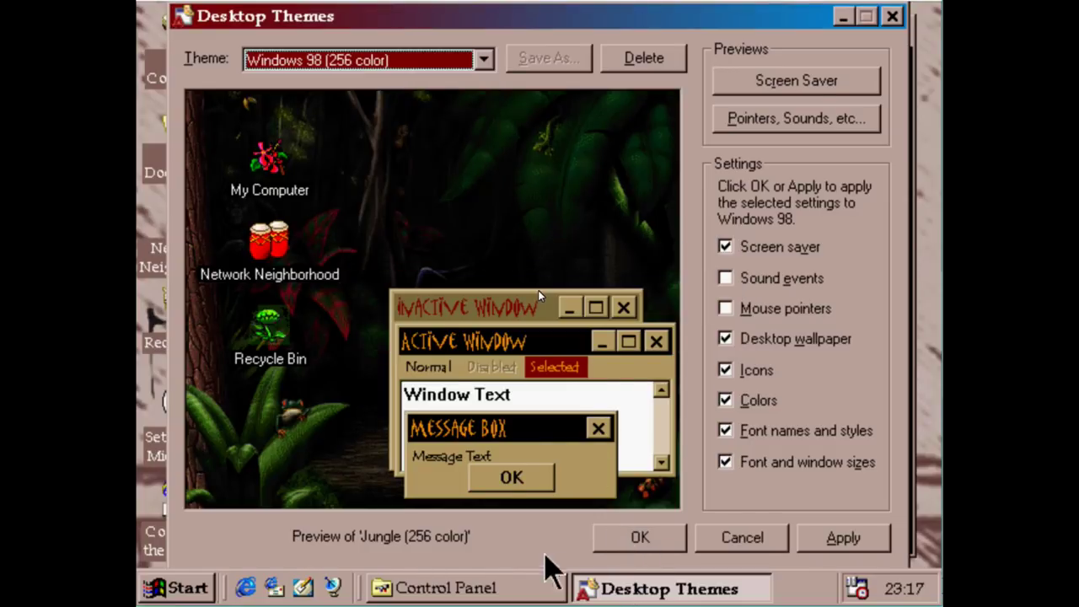
click(612, 540)
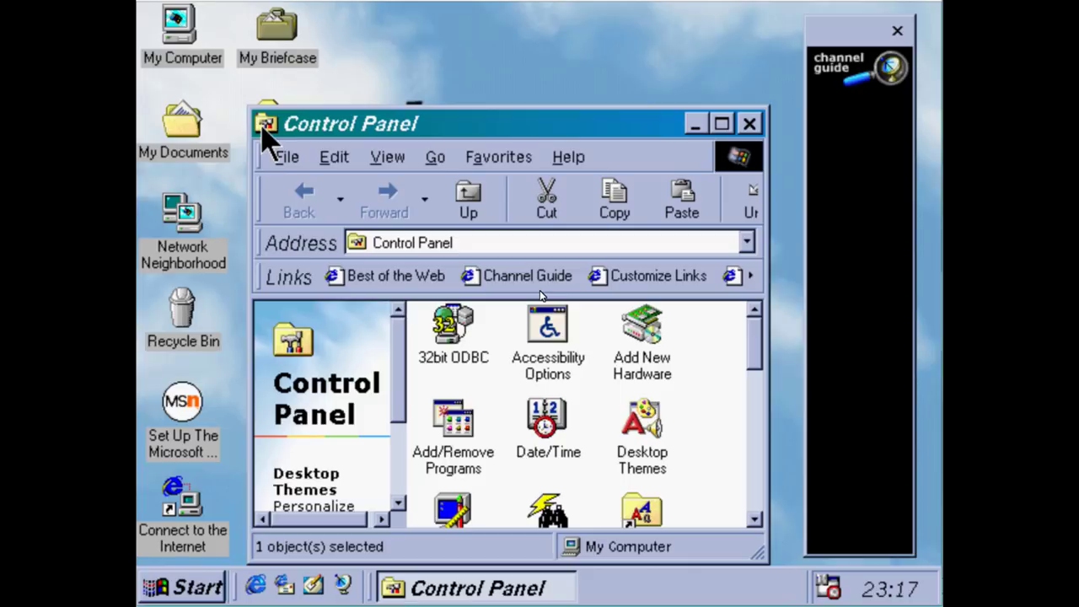
double_click(265, 124)
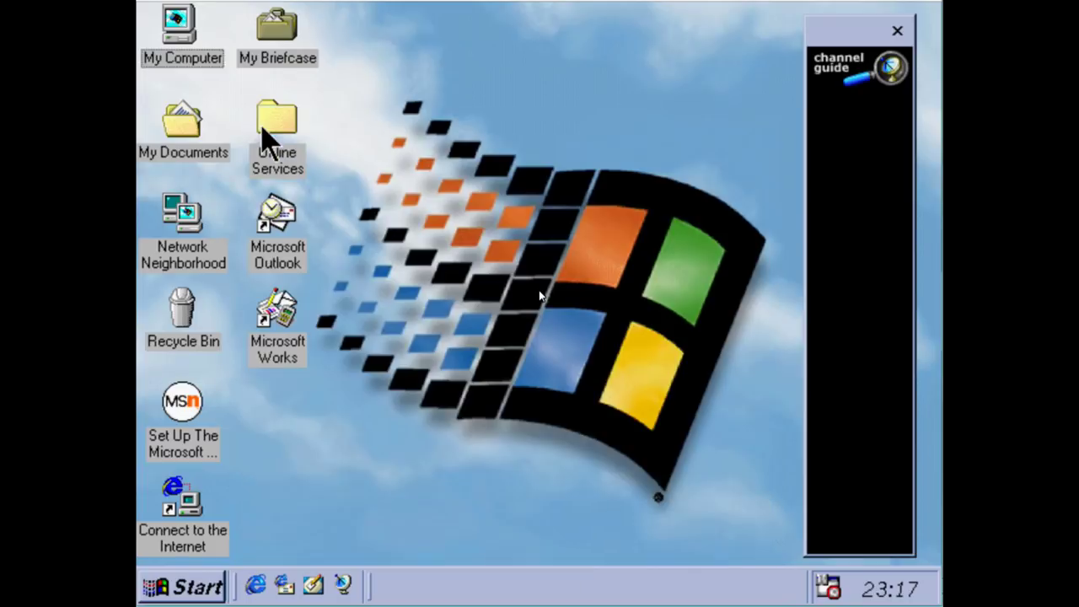
Open the desktop's display appearance settings and examine the active title bar's size, colors and font
right_click(241, 496)
click(286, 476)
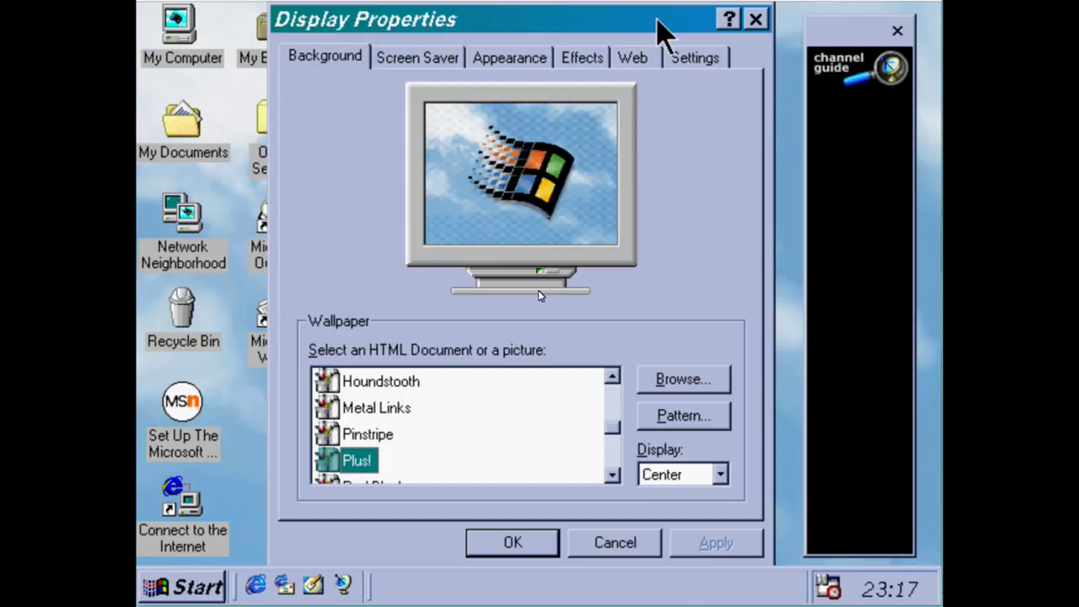
click(508, 57)
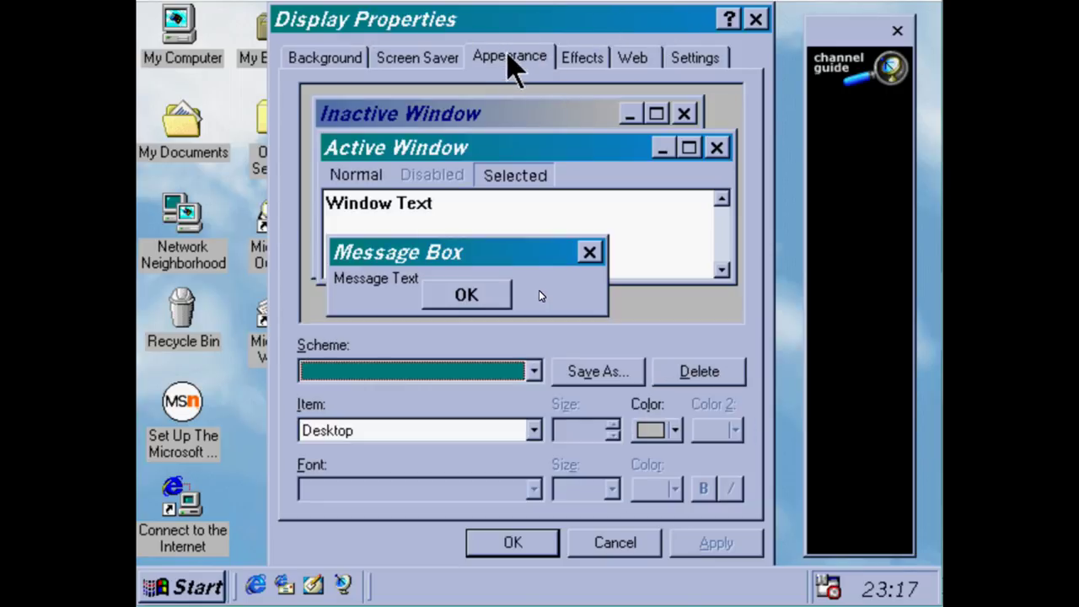
click(582, 160)
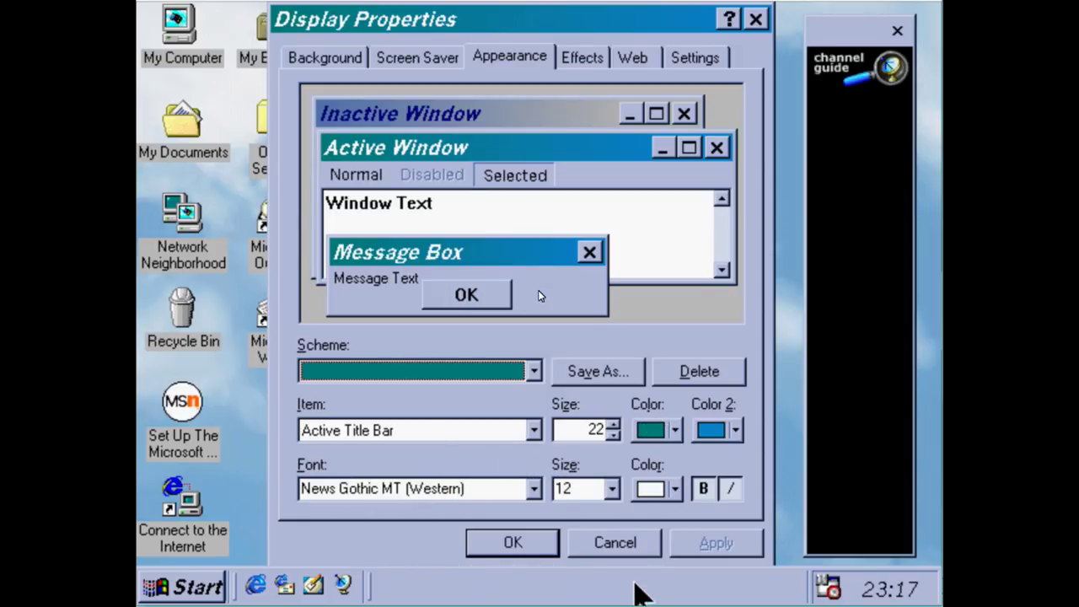
Try the Windows Standard appearance scheme and cancel the display changes
click(472, 379)
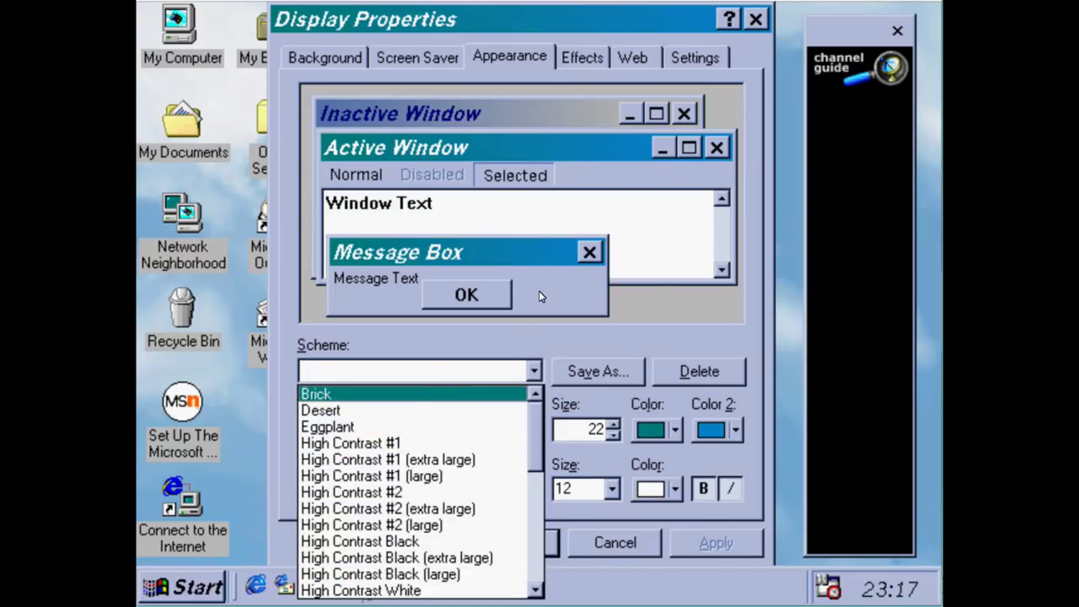
click(540, 295)
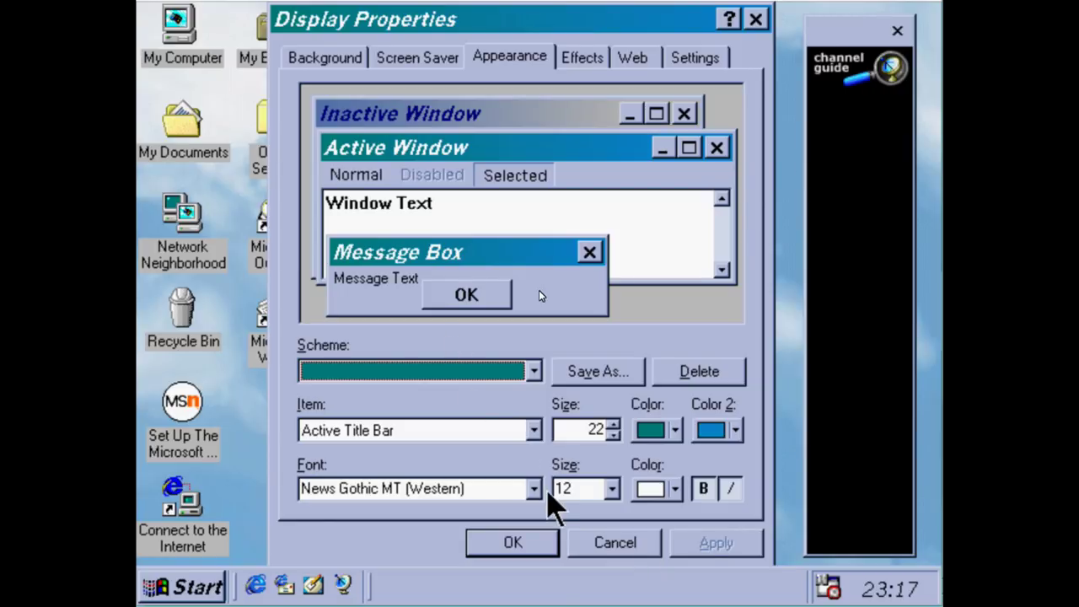
key(w)
key(w)
key(w)
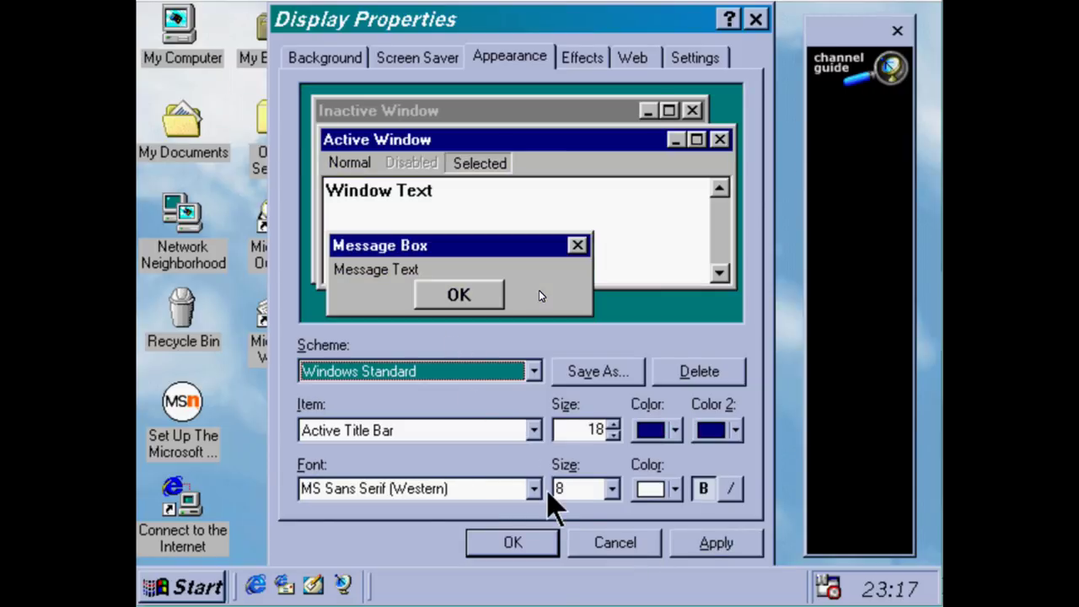
click(615, 544)
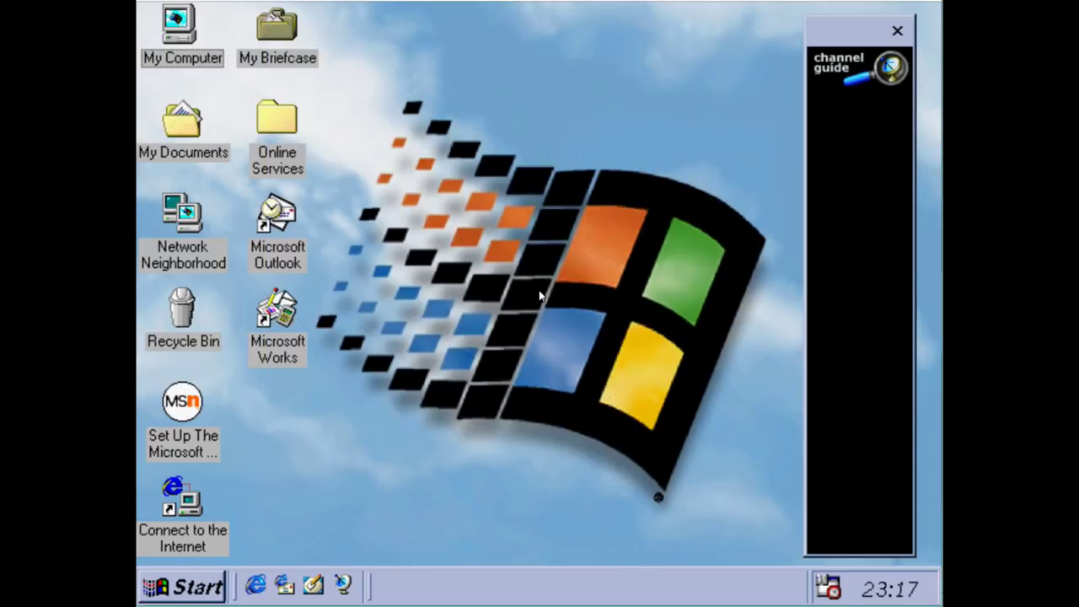
Reopen the desktop's display appearance settings and select the active title bar as the item to edit
right_click(607, 521)
click(643, 516)
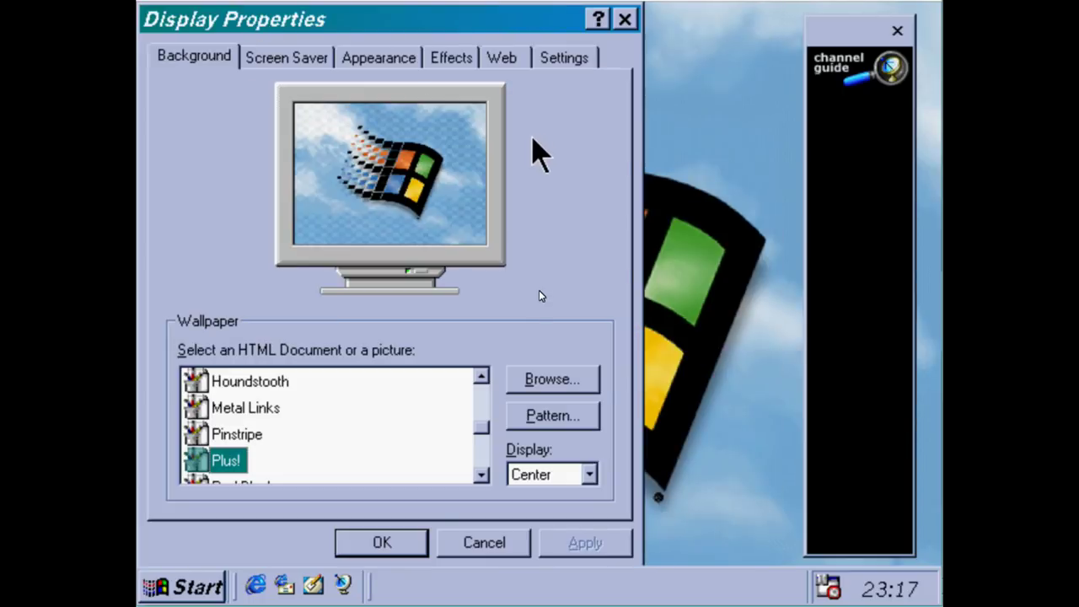
click(411, 65)
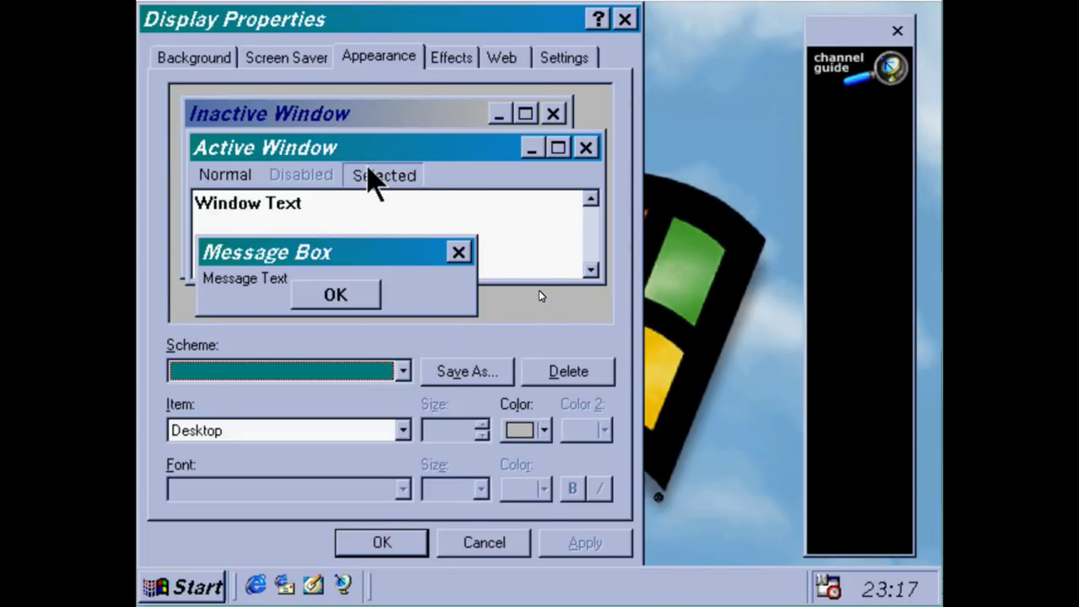
click(408, 274)
click(421, 251)
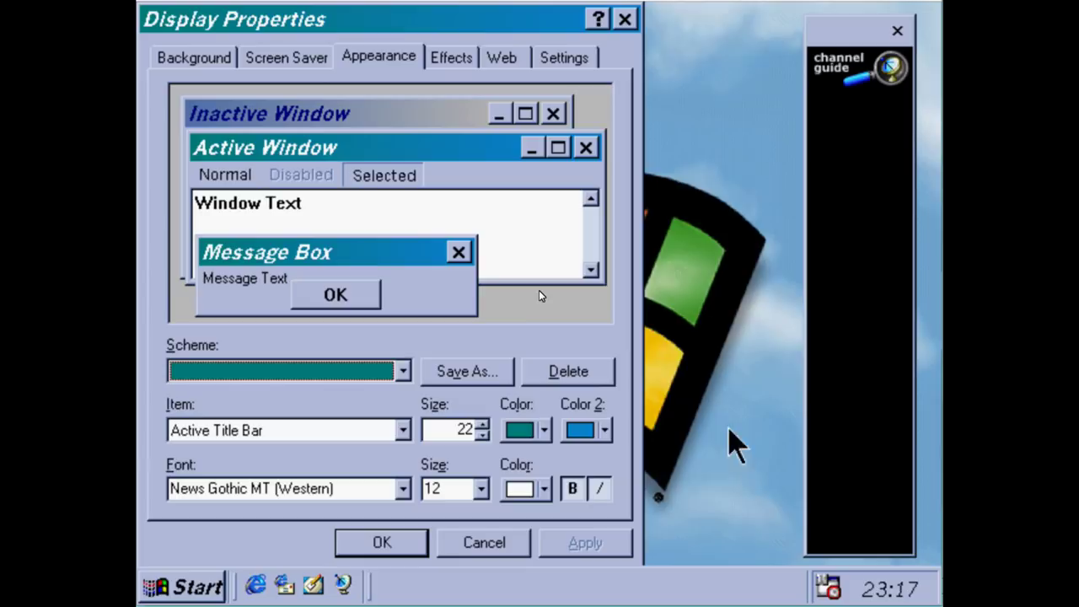
Add the active title bar's second gradient color to the custom colors and accept the color
click(581, 430)
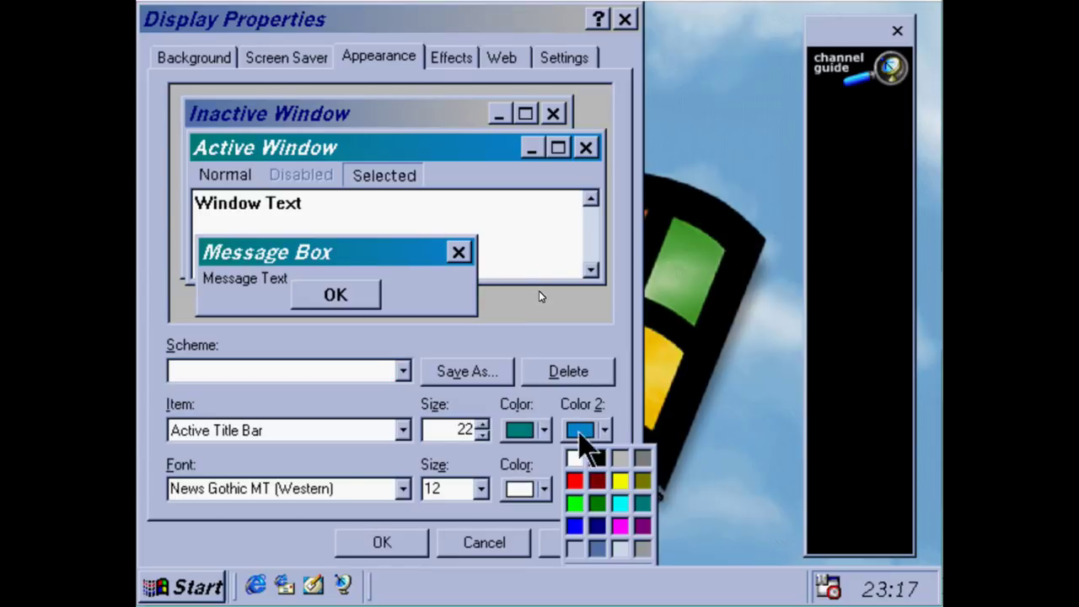
click(594, 570)
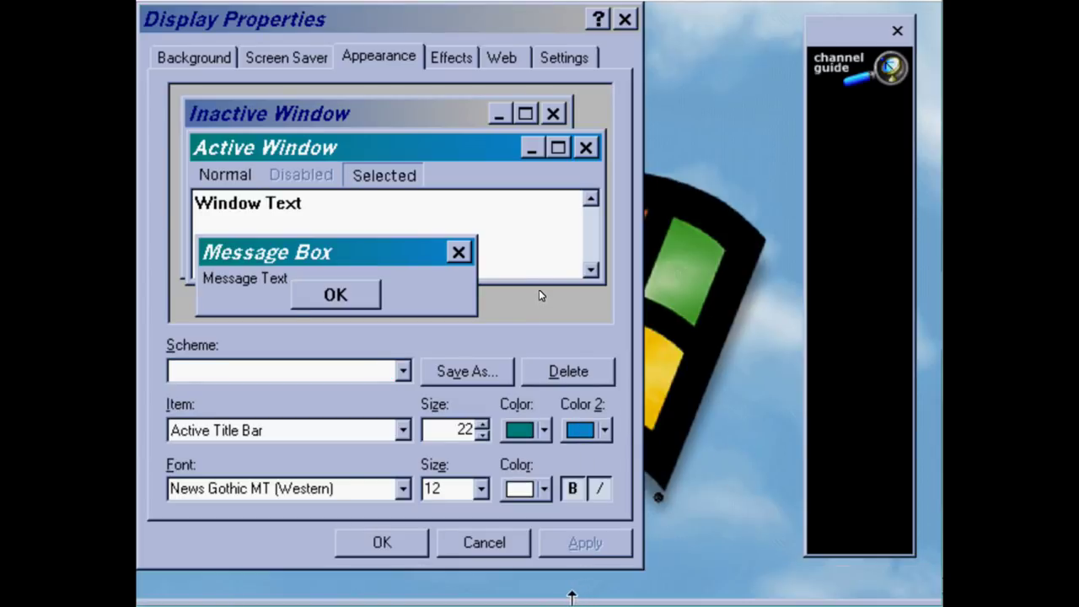
key(space)
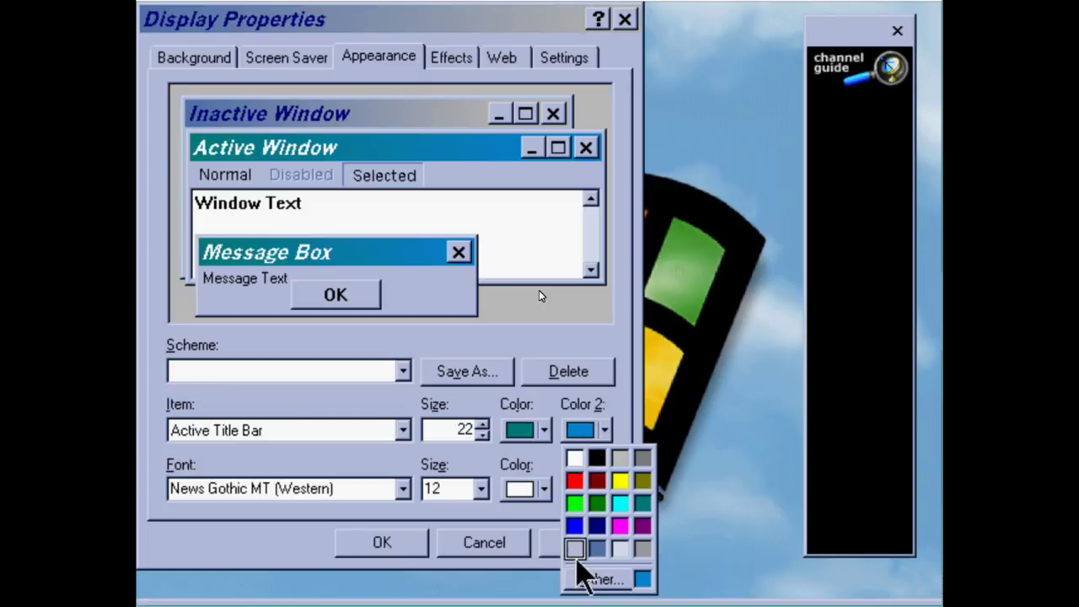
click(582, 578)
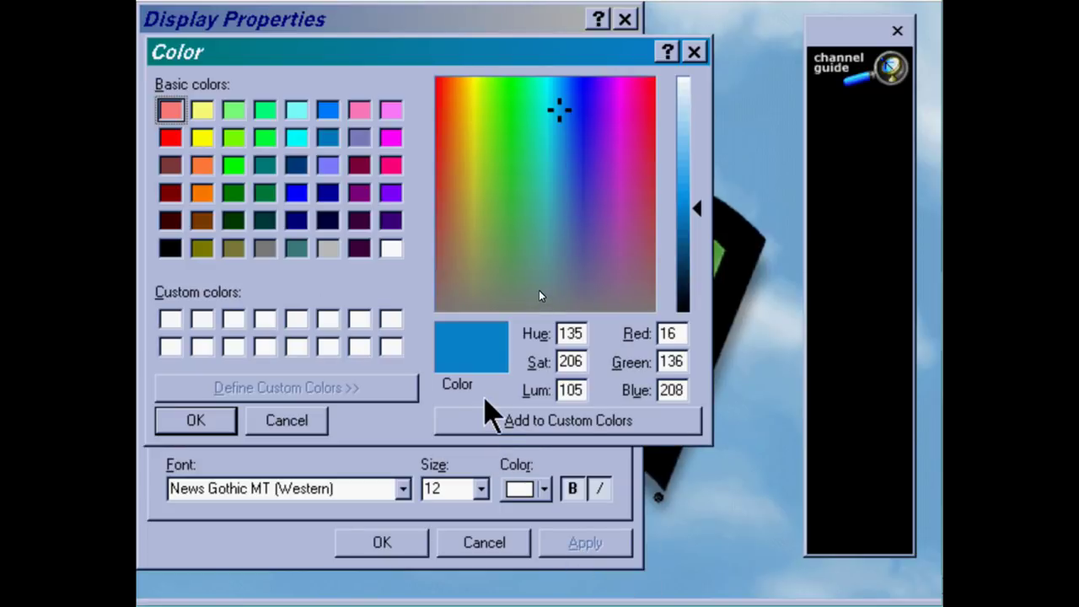
click(494, 419)
click(489, 431)
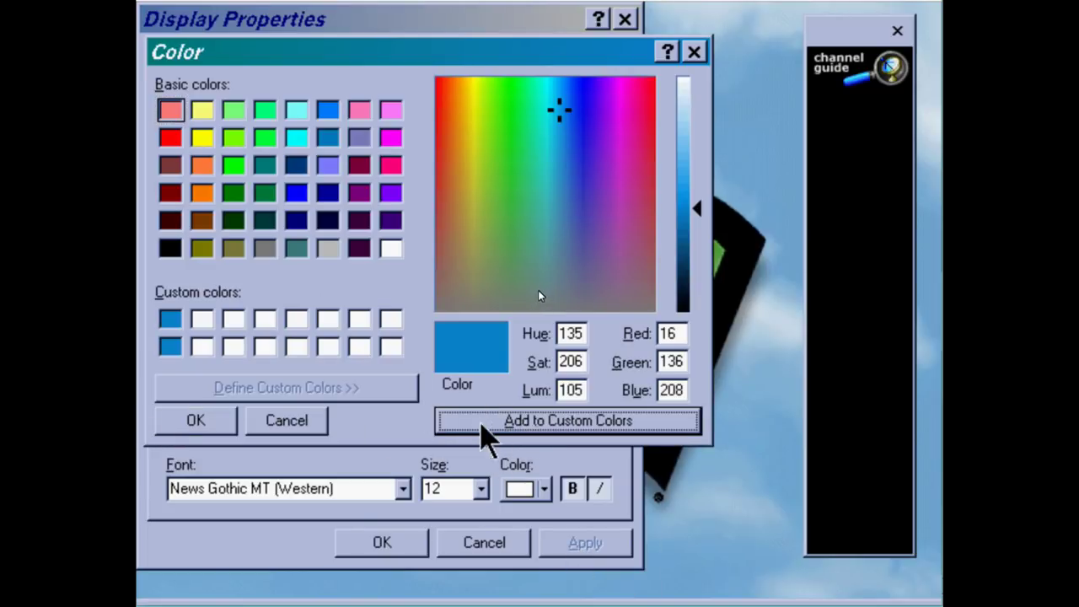
click(221, 424)
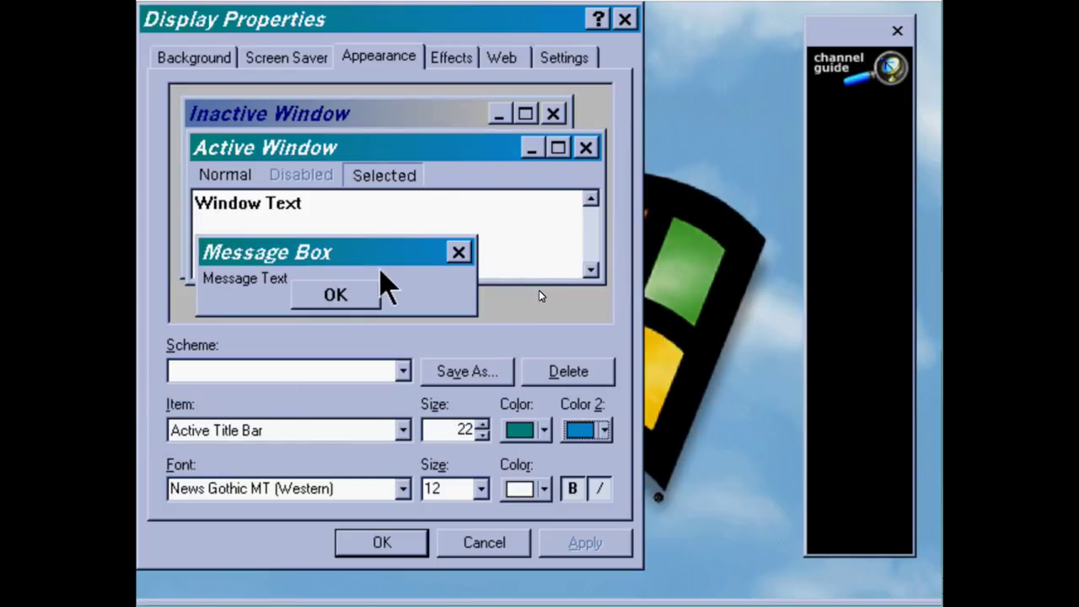
Select the Windows Standard appearance scheme and set the active title bar's second color to the saved custom blue
click(324, 372)
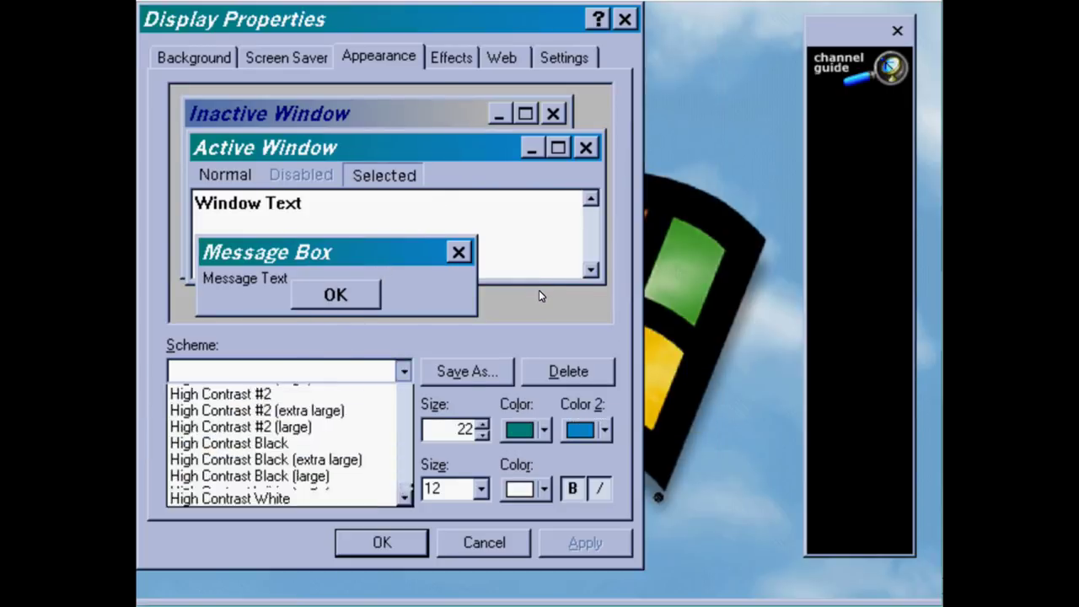
click(326, 385)
key(Down)
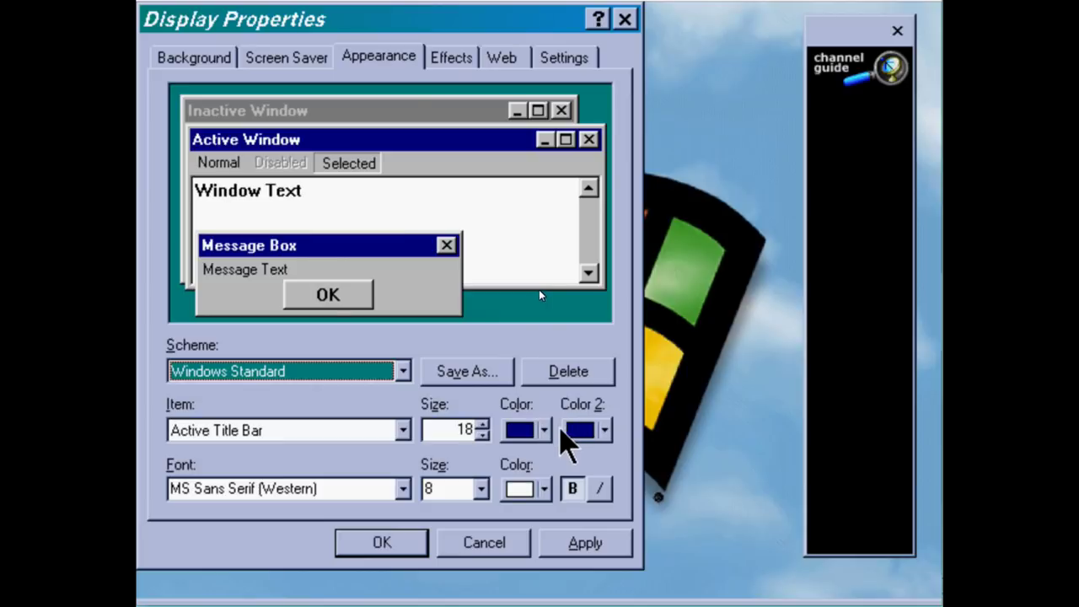
click(582, 431)
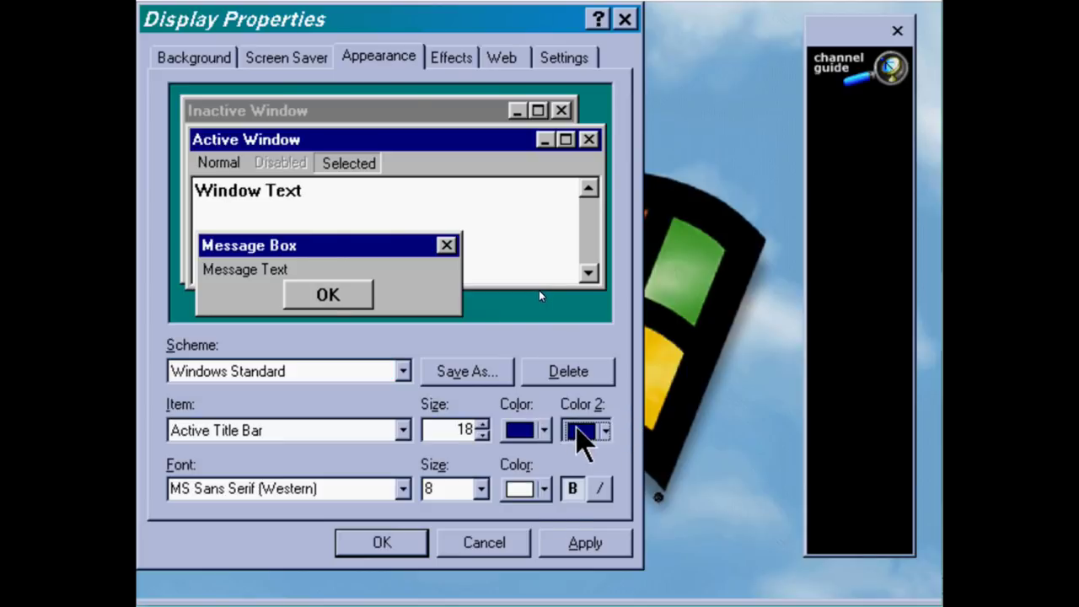
click(600, 579)
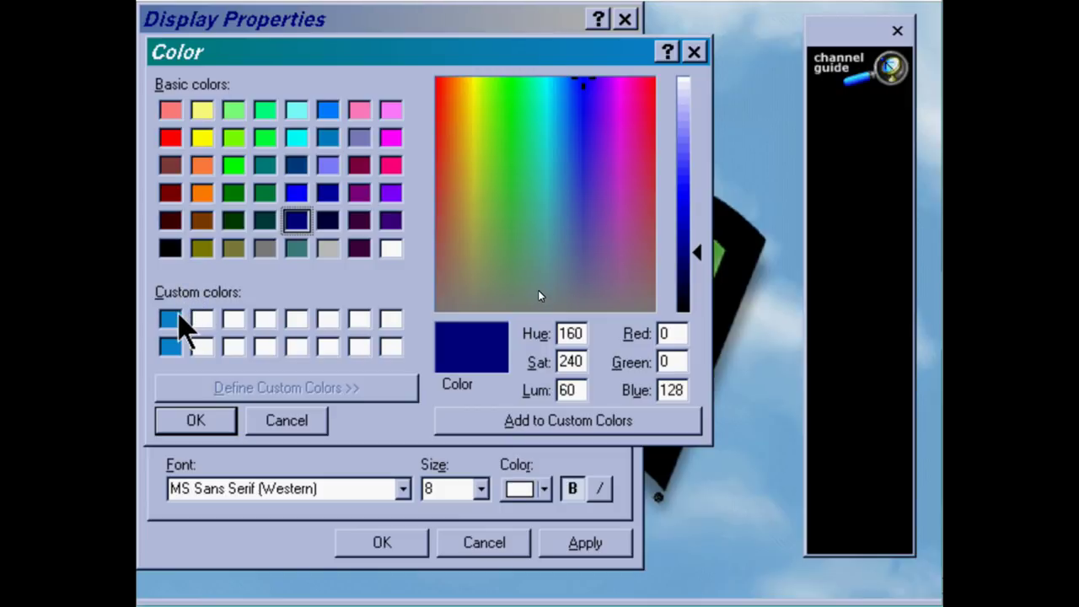
click(171, 320)
click(187, 418)
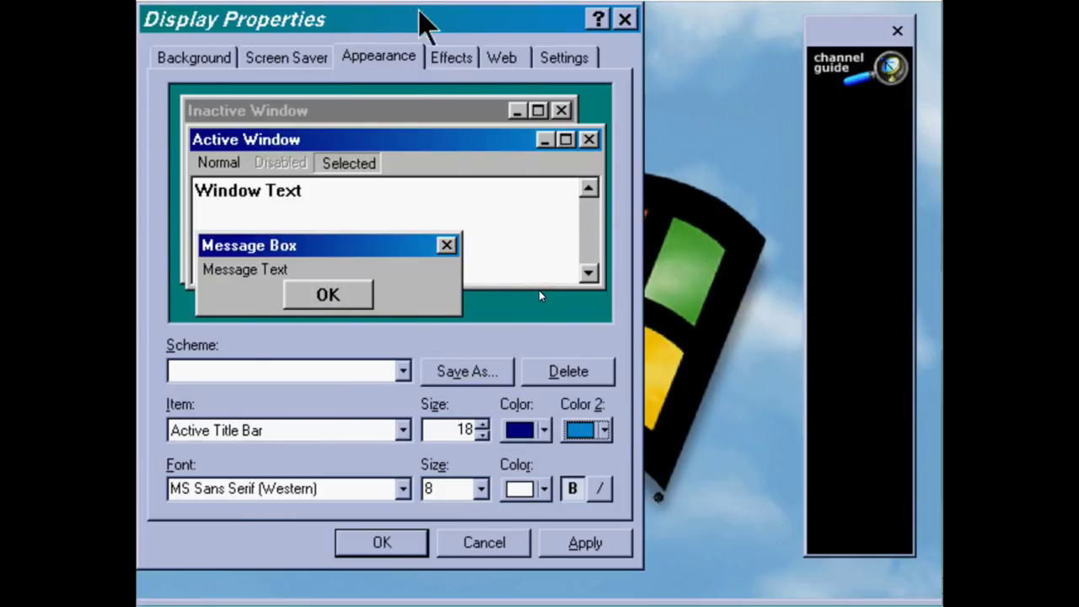
Set the inactive title bar's second color to light gray and save the scheme as Windows Standard
click(463, 123)
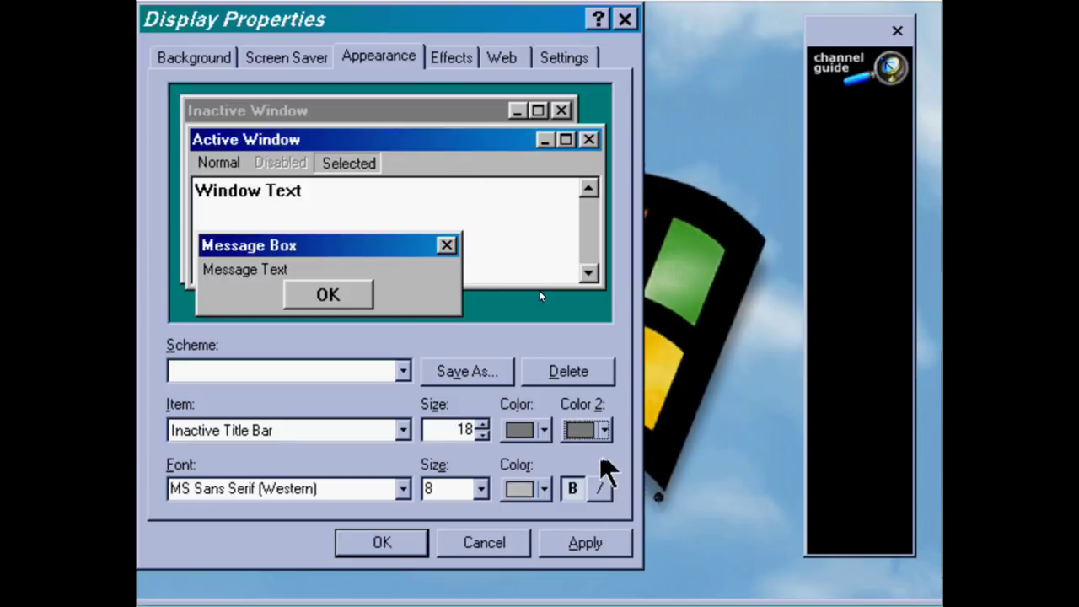
click(603, 430)
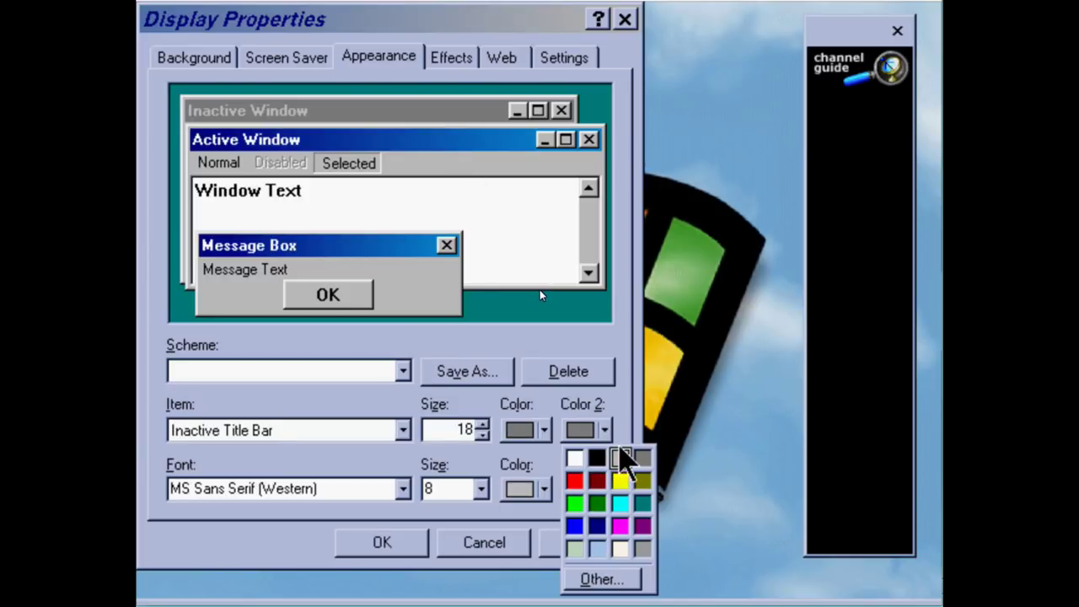
click(643, 549)
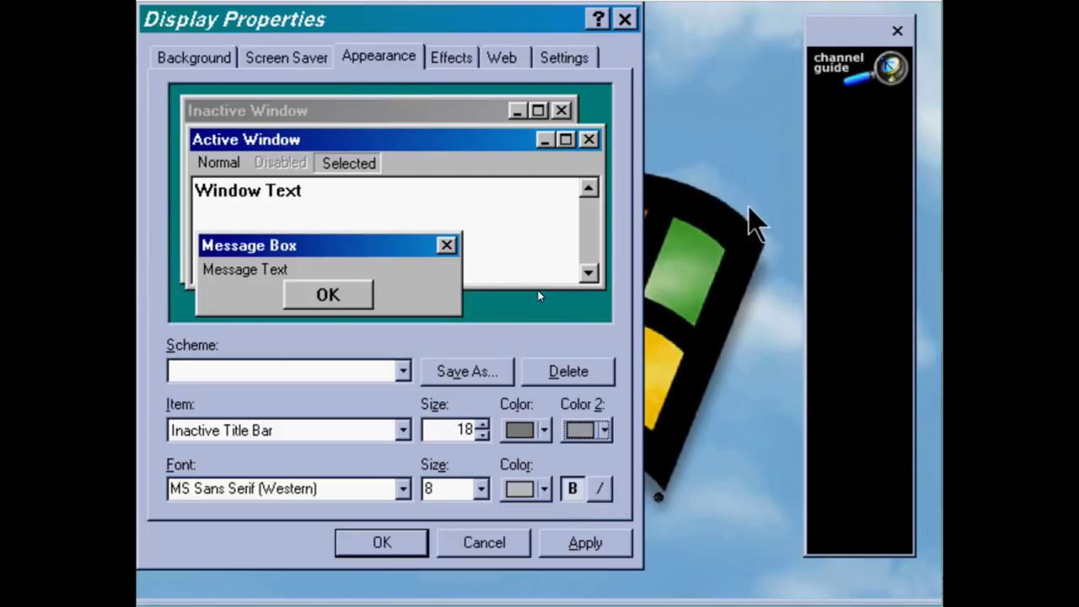
click(487, 362)
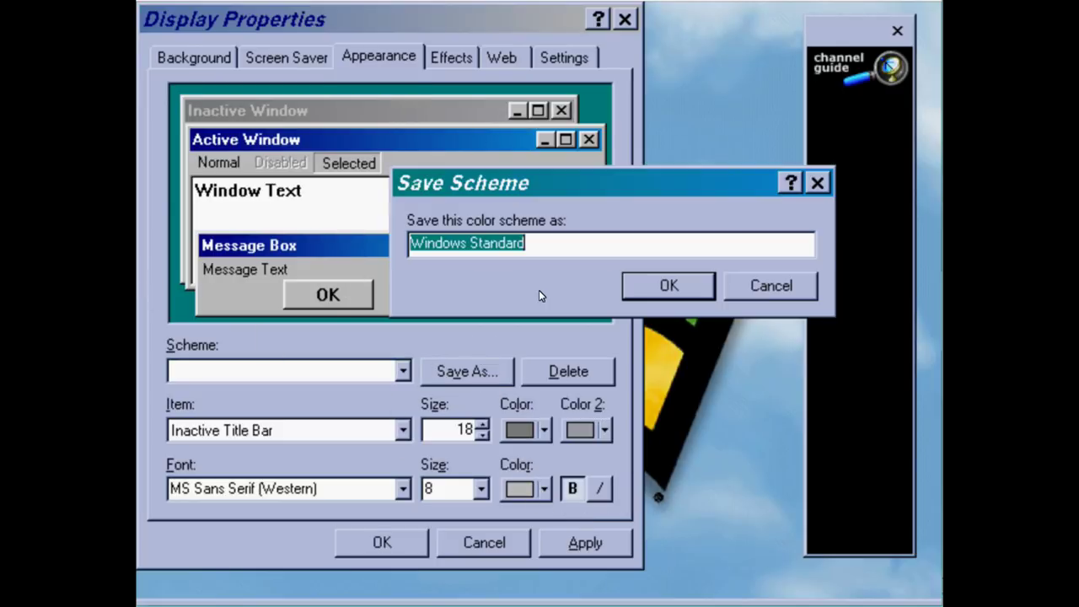
key(Return)
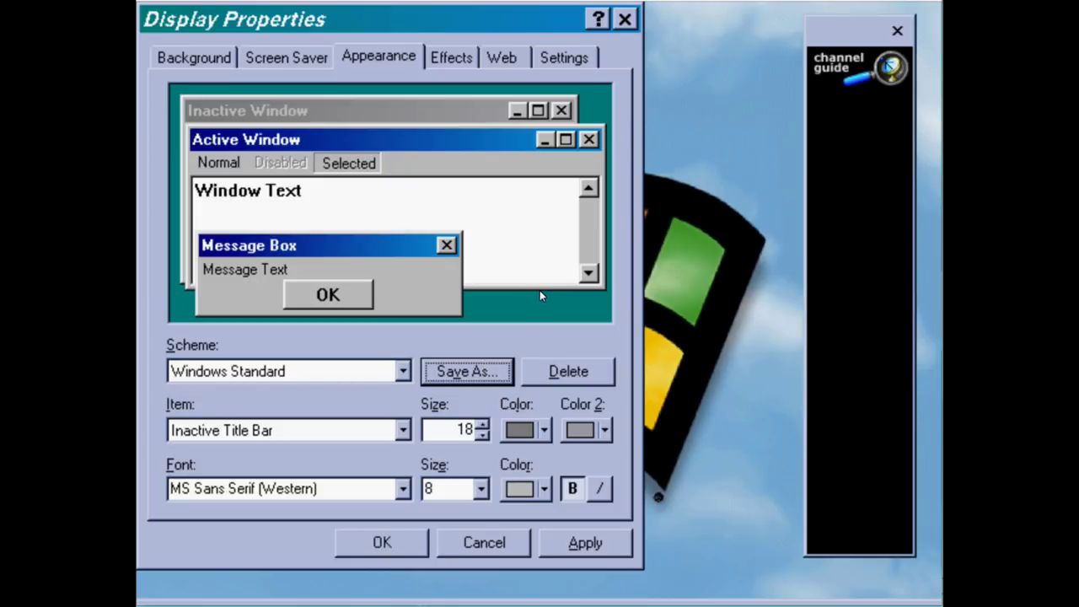
Choose Setup as the desktop wallpaper and accept the display changes
click(196, 66)
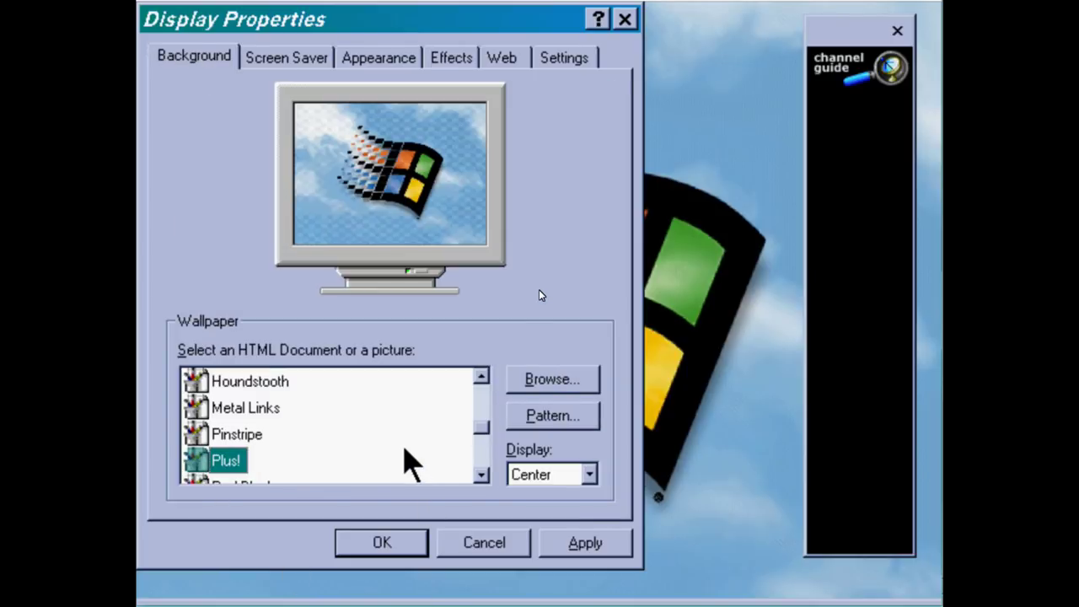
scroll(404, 449, up, 2)
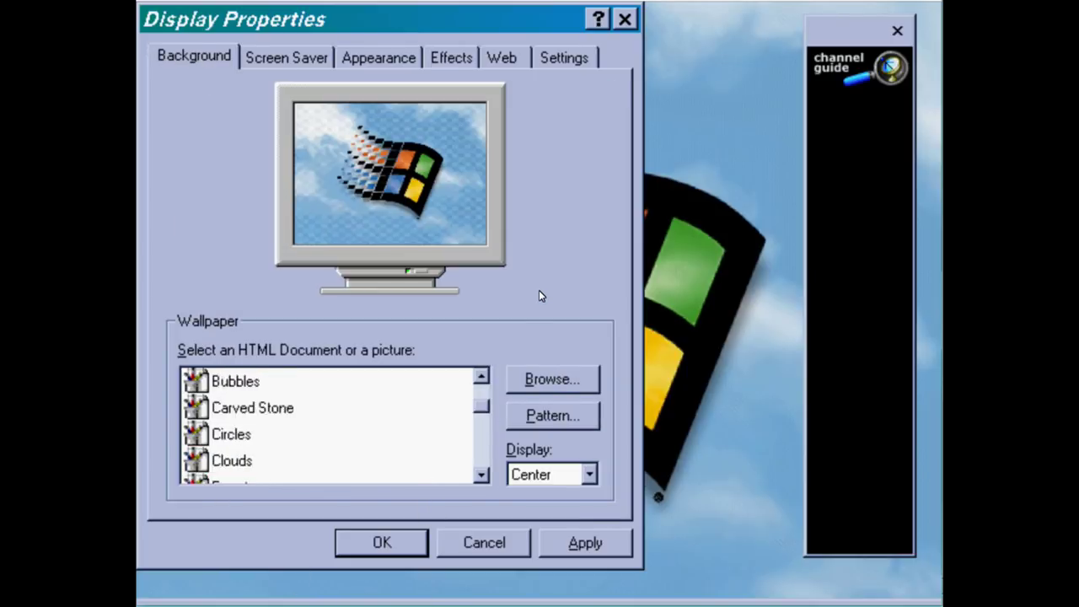
scroll(405, 463, down, 3)
scroll(404, 463, down, 2)
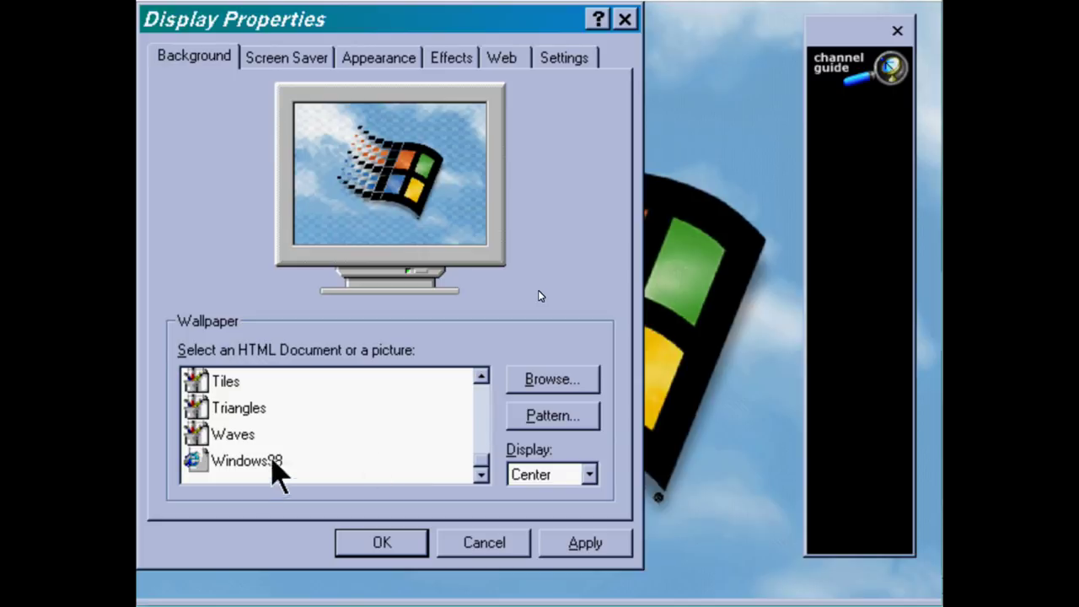
scroll(284, 427, up, 1)
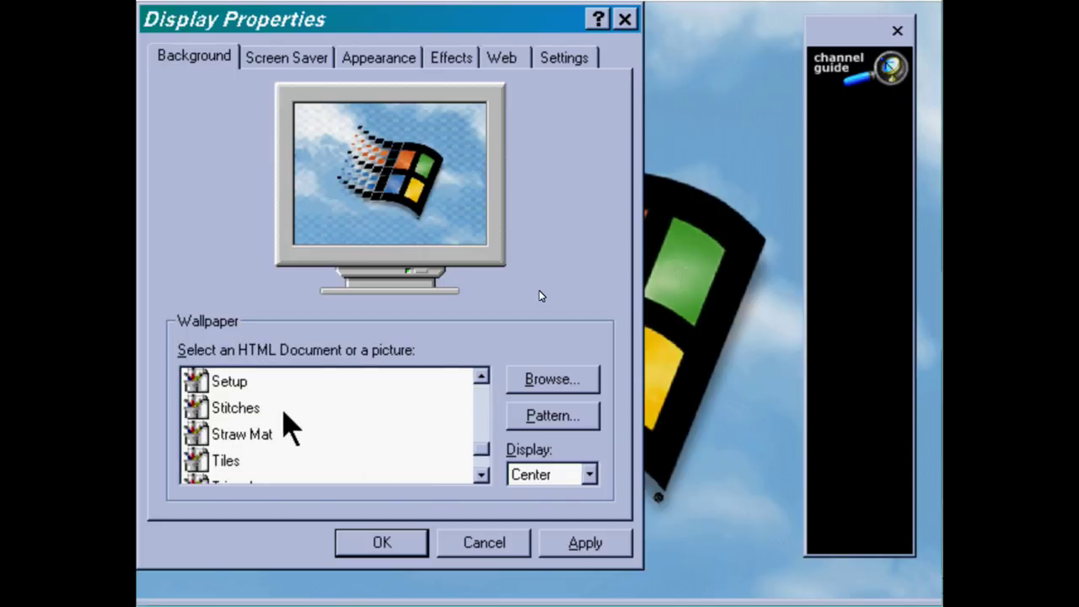
click(248, 384)
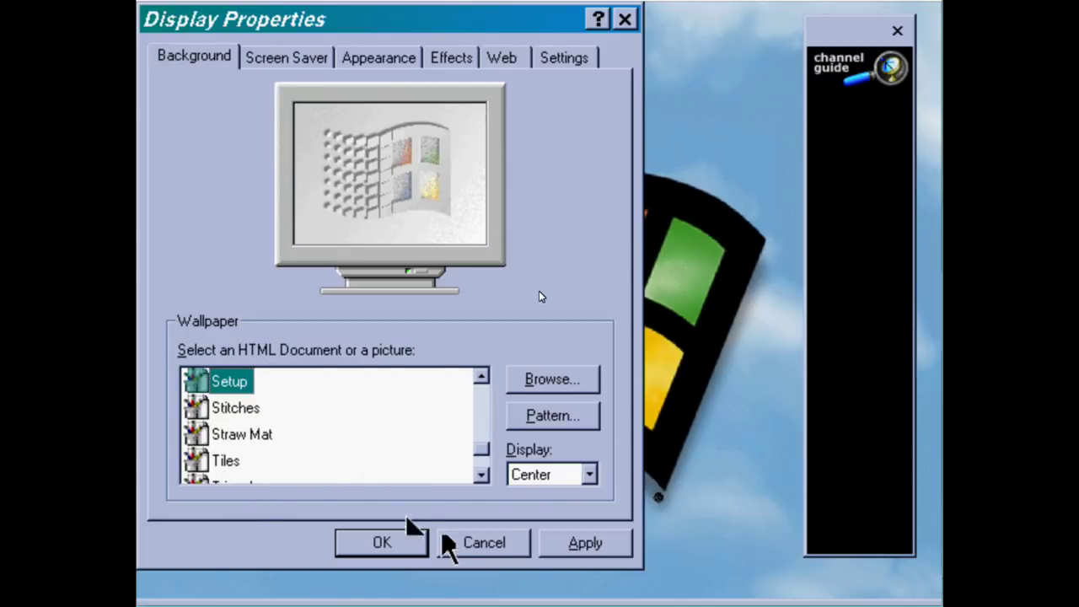
click(382, 542)
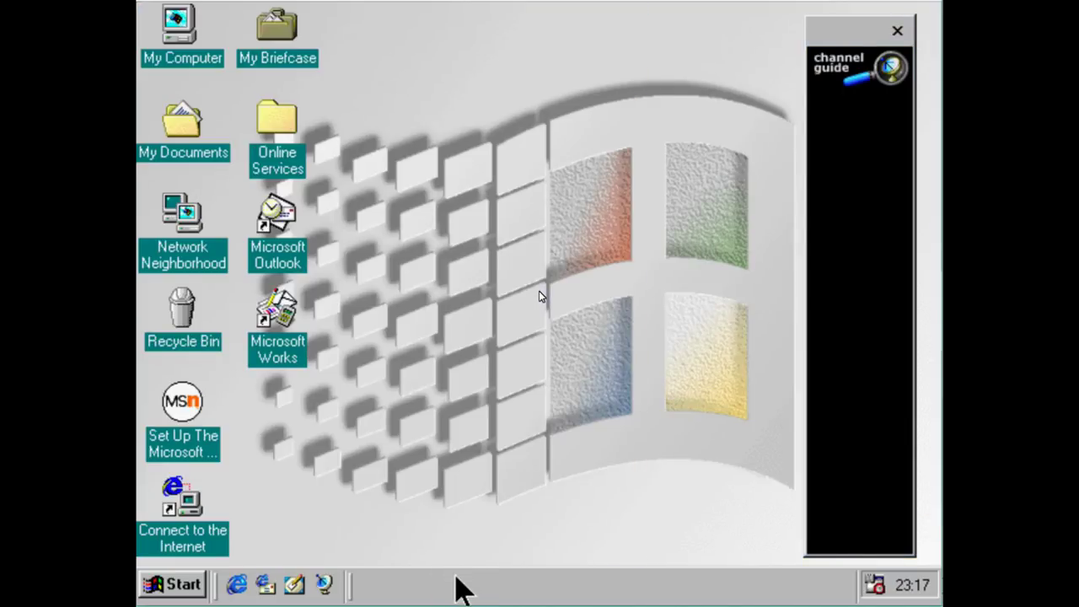
Reduce the taskbar's height slightly, then view the desktop's display properties and close them without changes
mouse_move(465, 571)
mouse_down()
mouse_move(455, 591)
mouse_move(459, 579)
mouse_up()
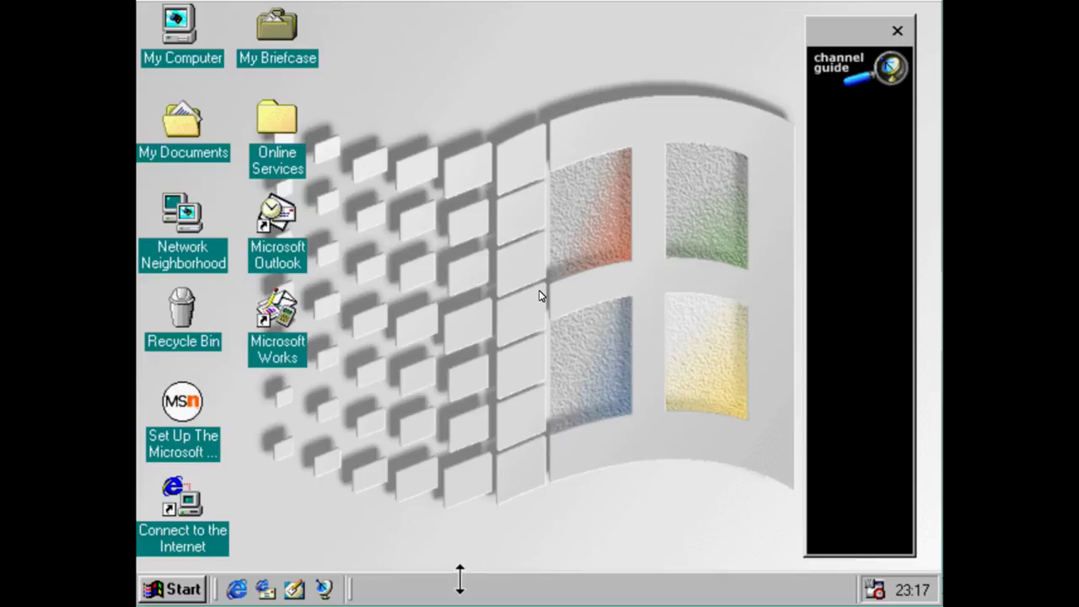
right_click(415, 302)
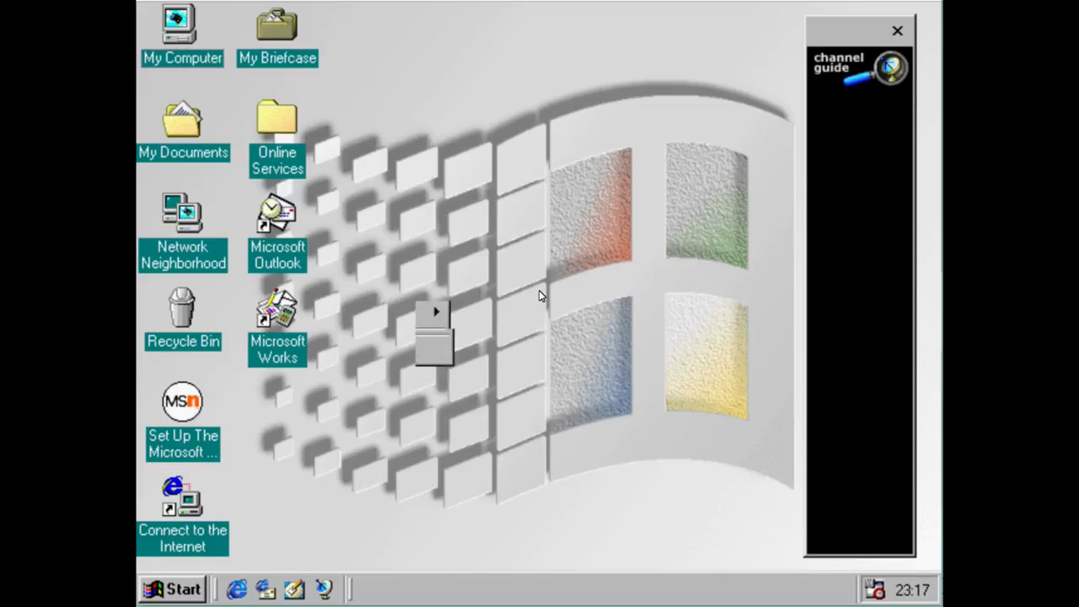
click(489, 546)
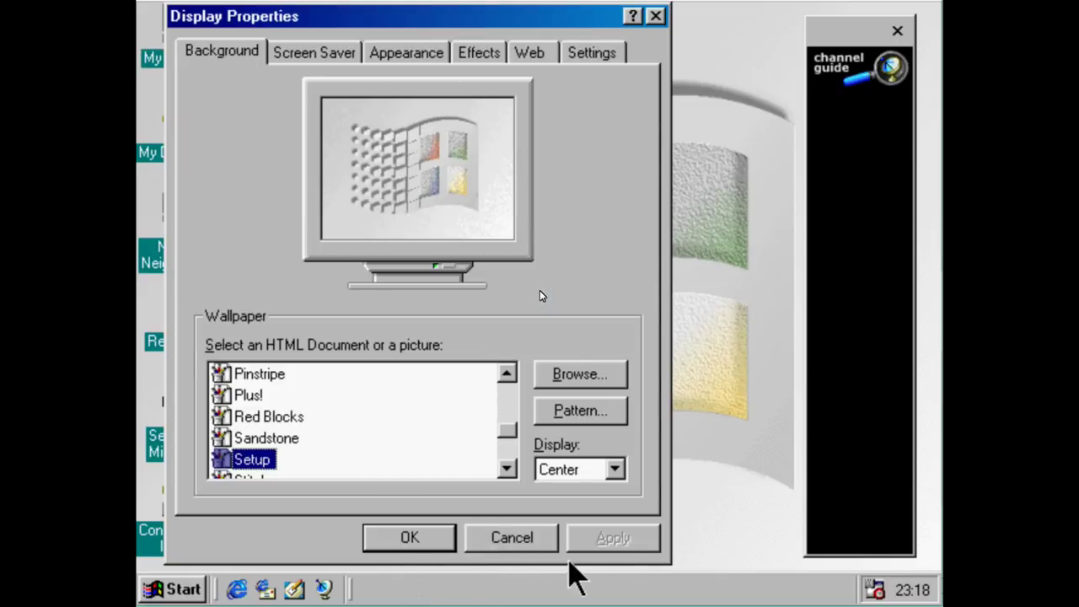
click(476, 546)
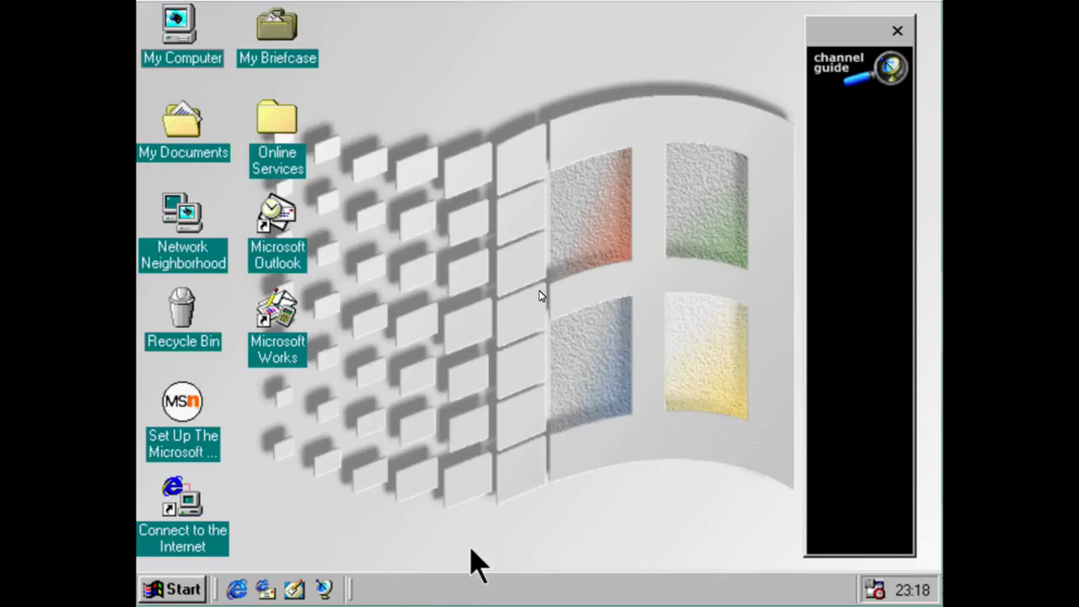